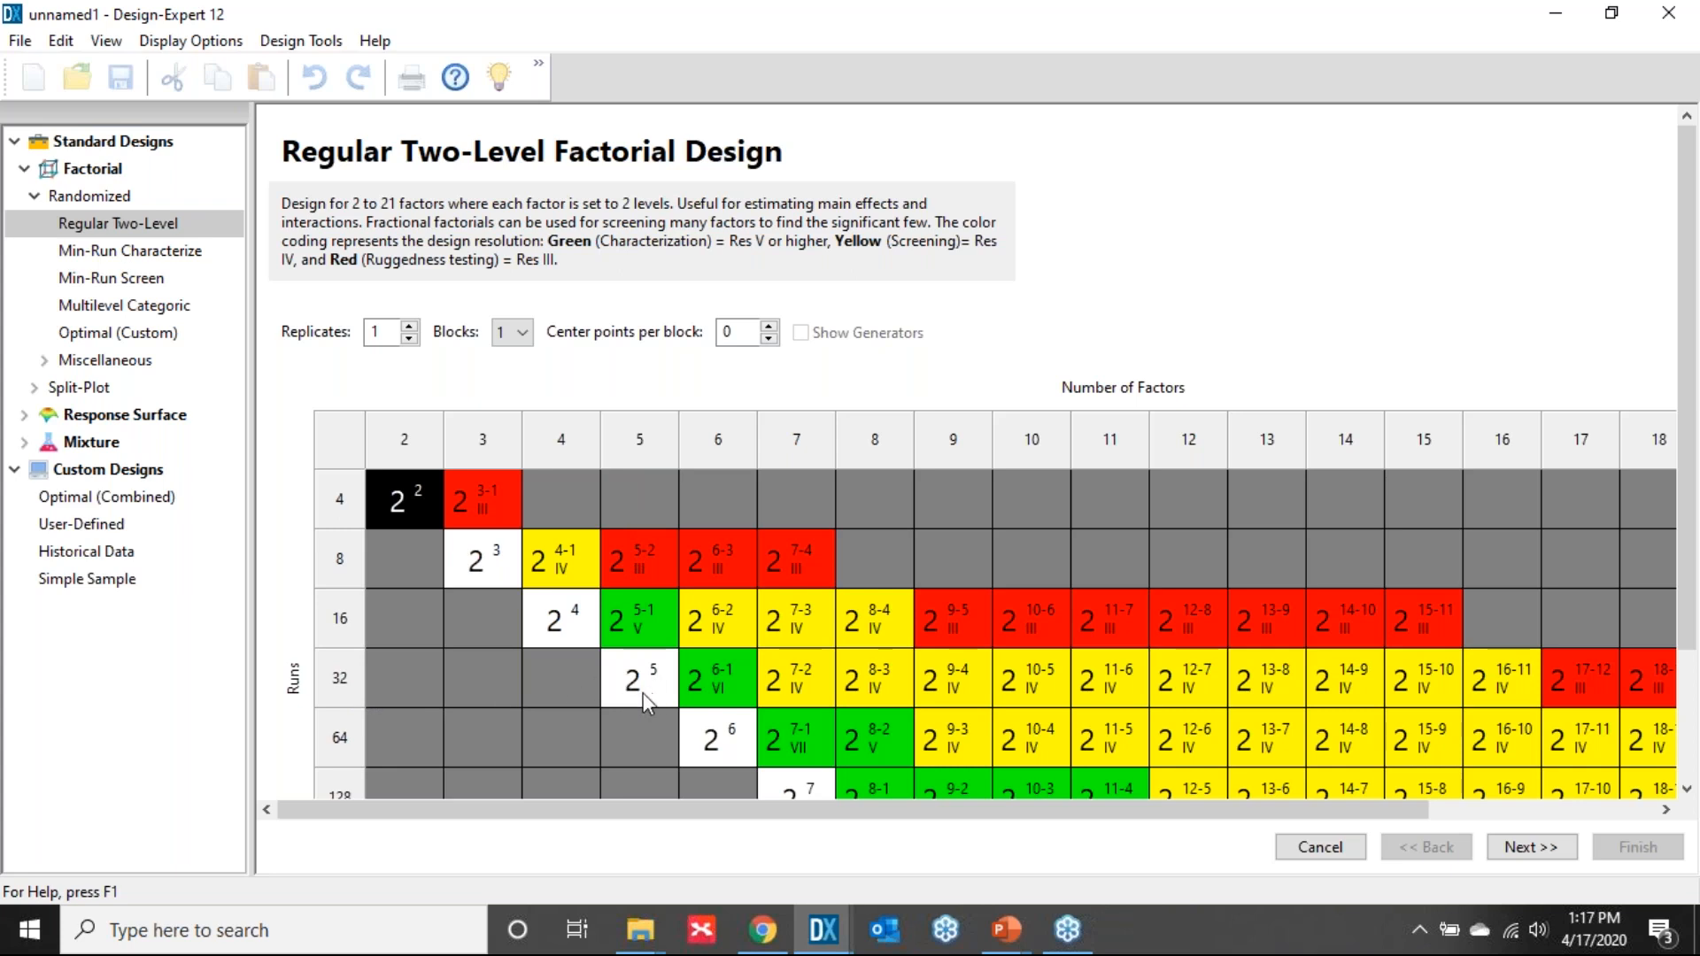
- Choose the full 2^5 two-level factorial design with 5 factors and 32 runs, and proceed to the factor definitions
{"action": "left_click", "coordinate": [642, 692]}
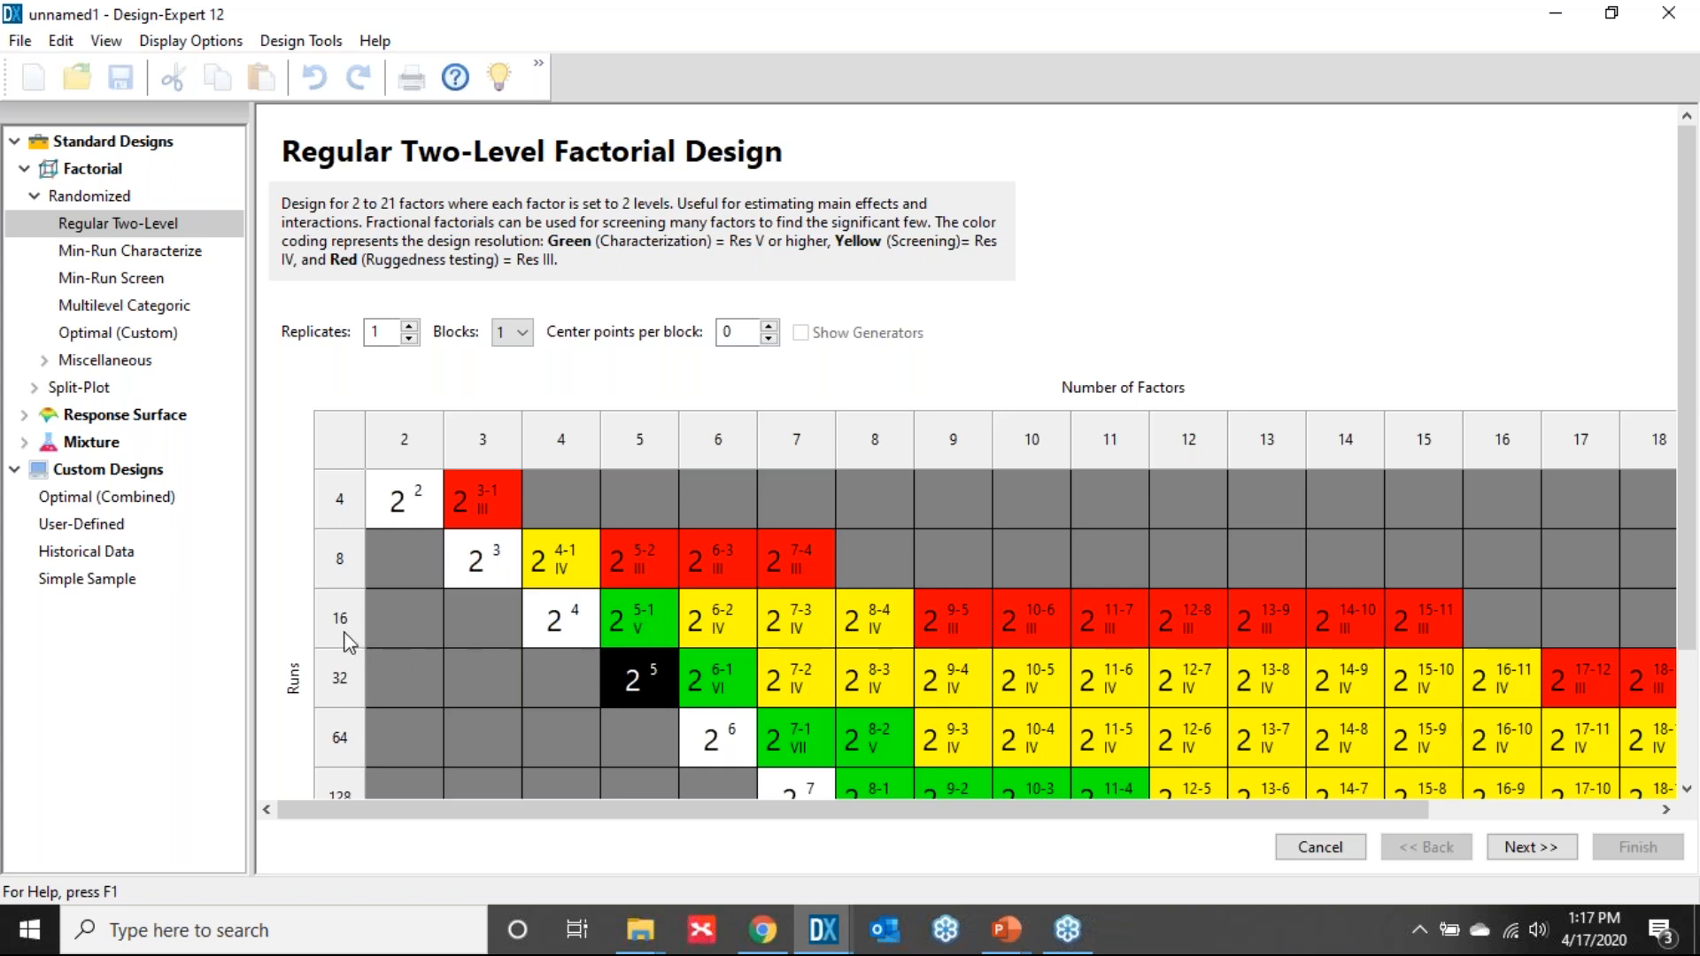
{"action": "left_click", "coordinate": [634, 630]}
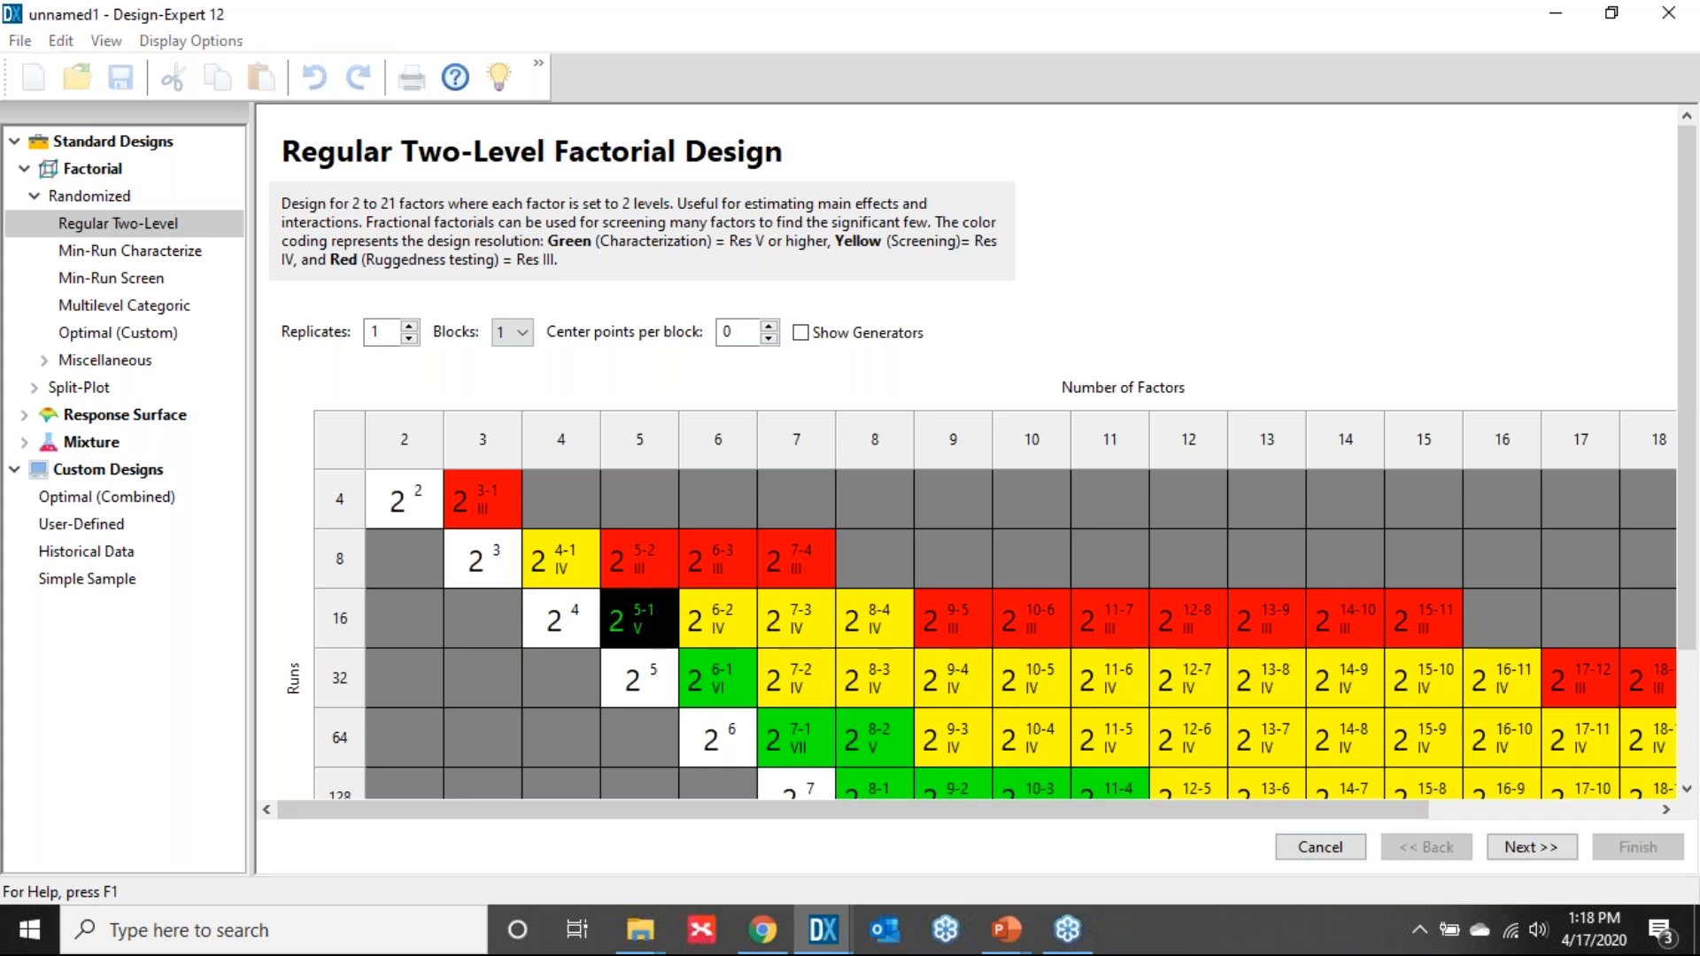
{"action": "left_click", "coordinate": [609, 699]}
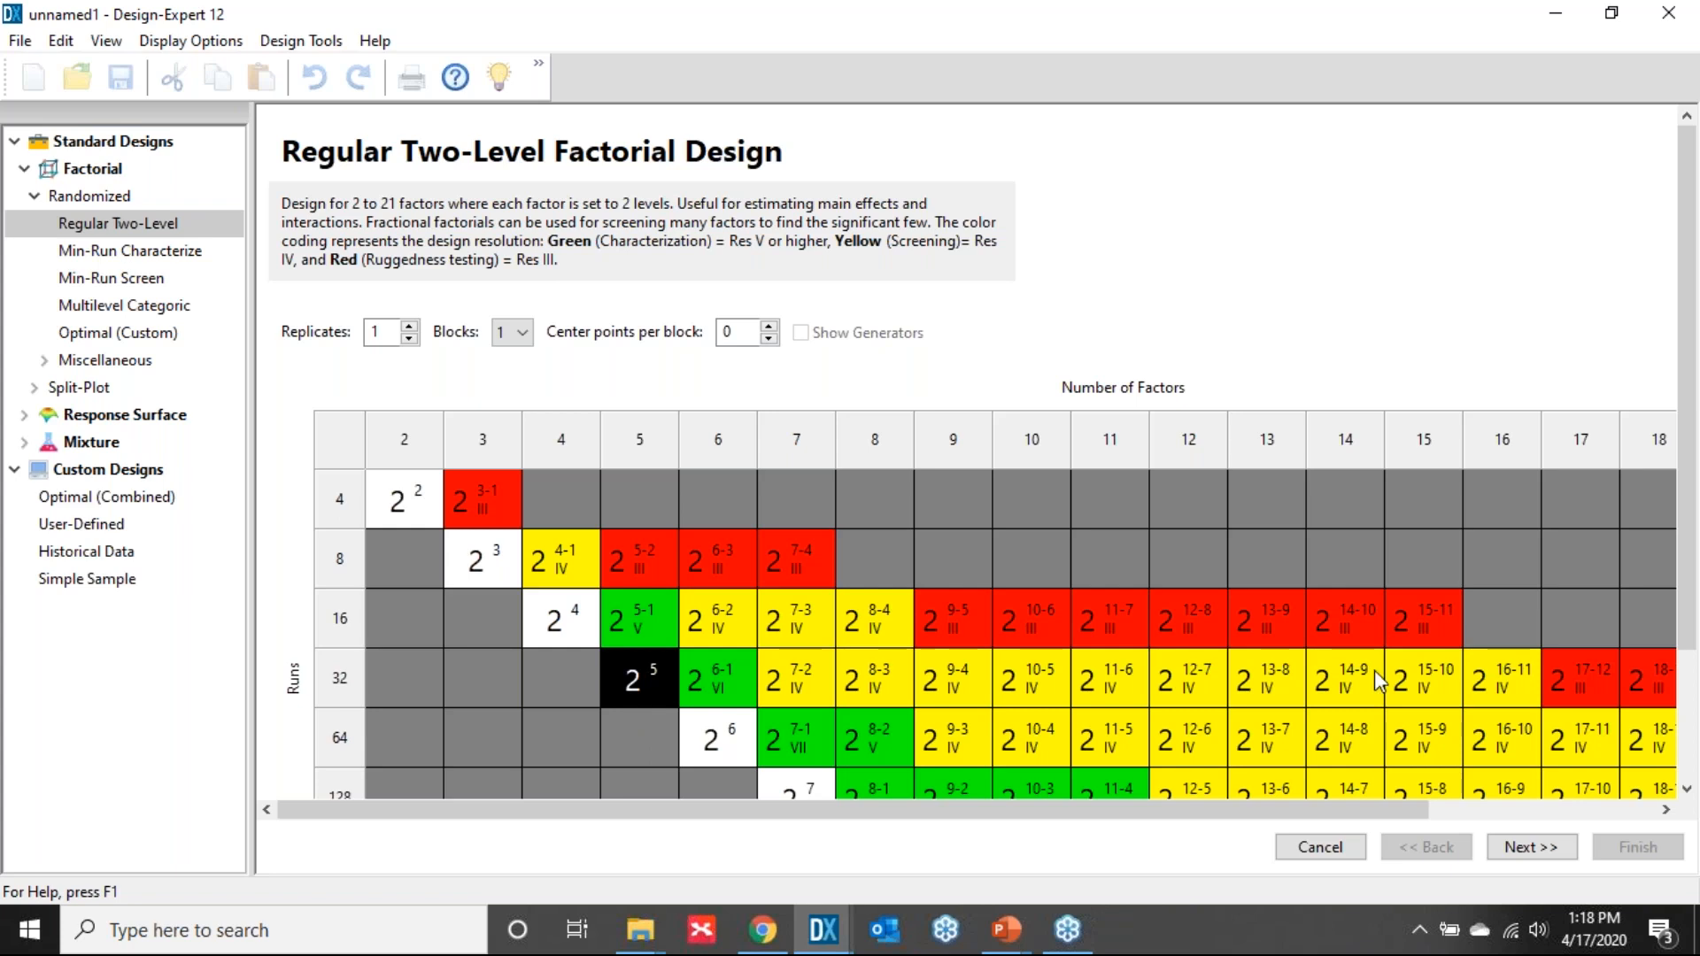
{"action": "left_click", "coordinate": [1533, 847]}
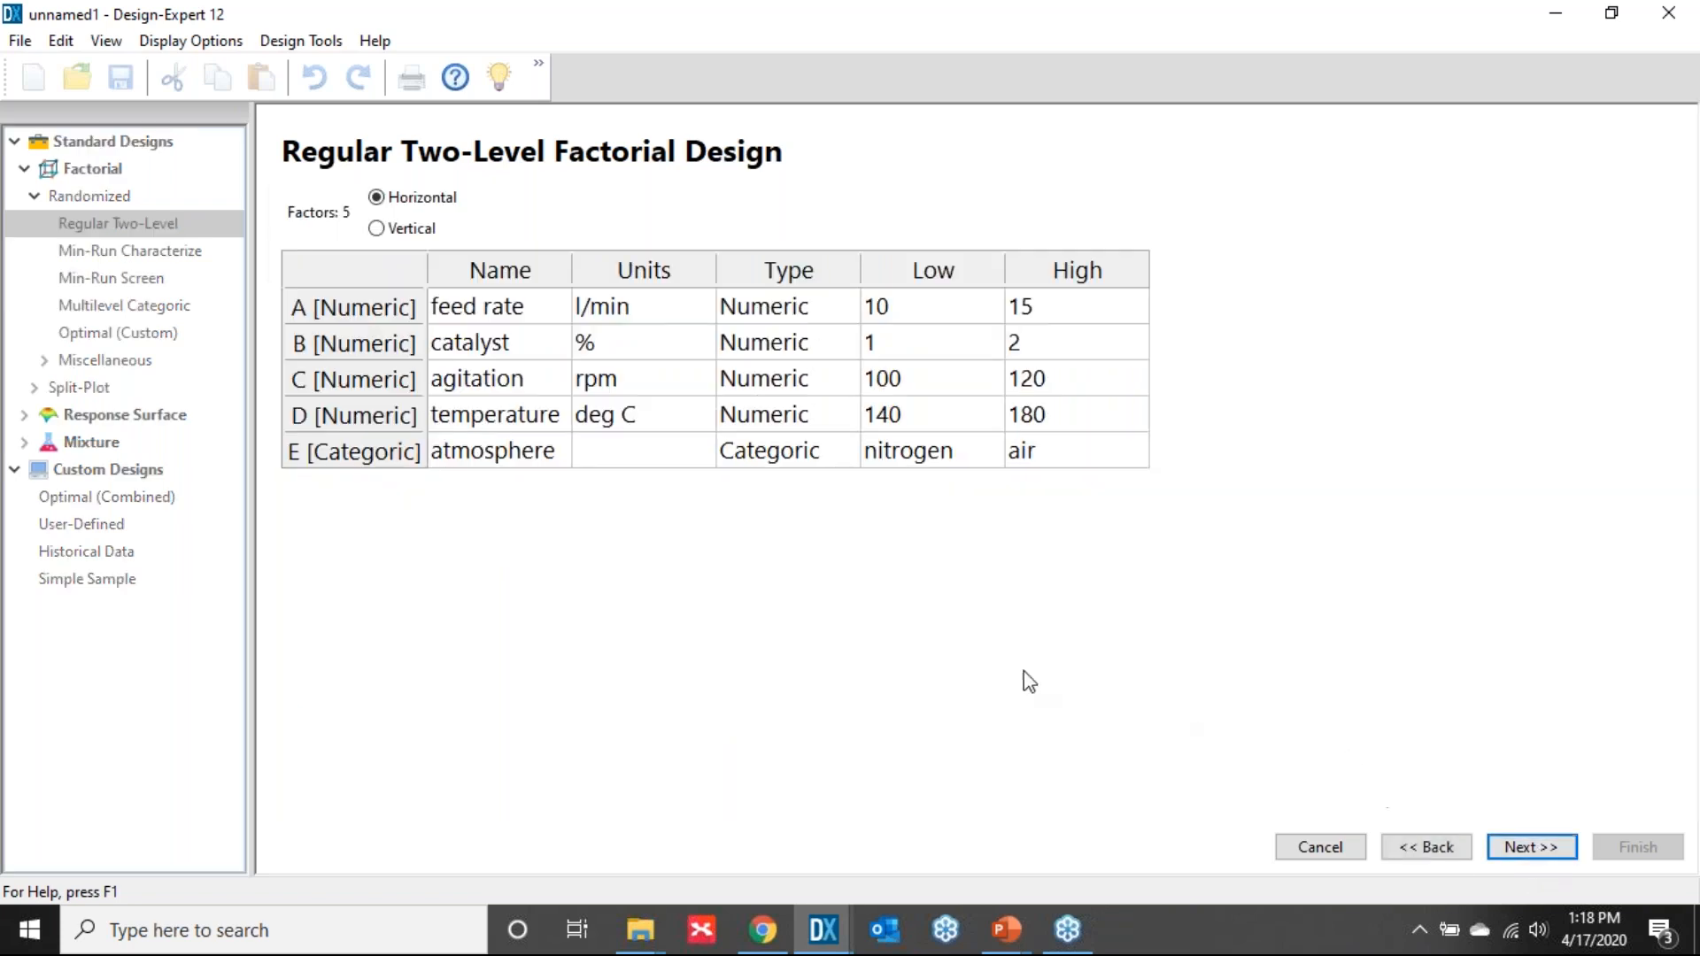
- Enter factor A as feed rate with a low level of 10 and a high level of 15
{"action": "left_click", "coordinate": [479, 317]}
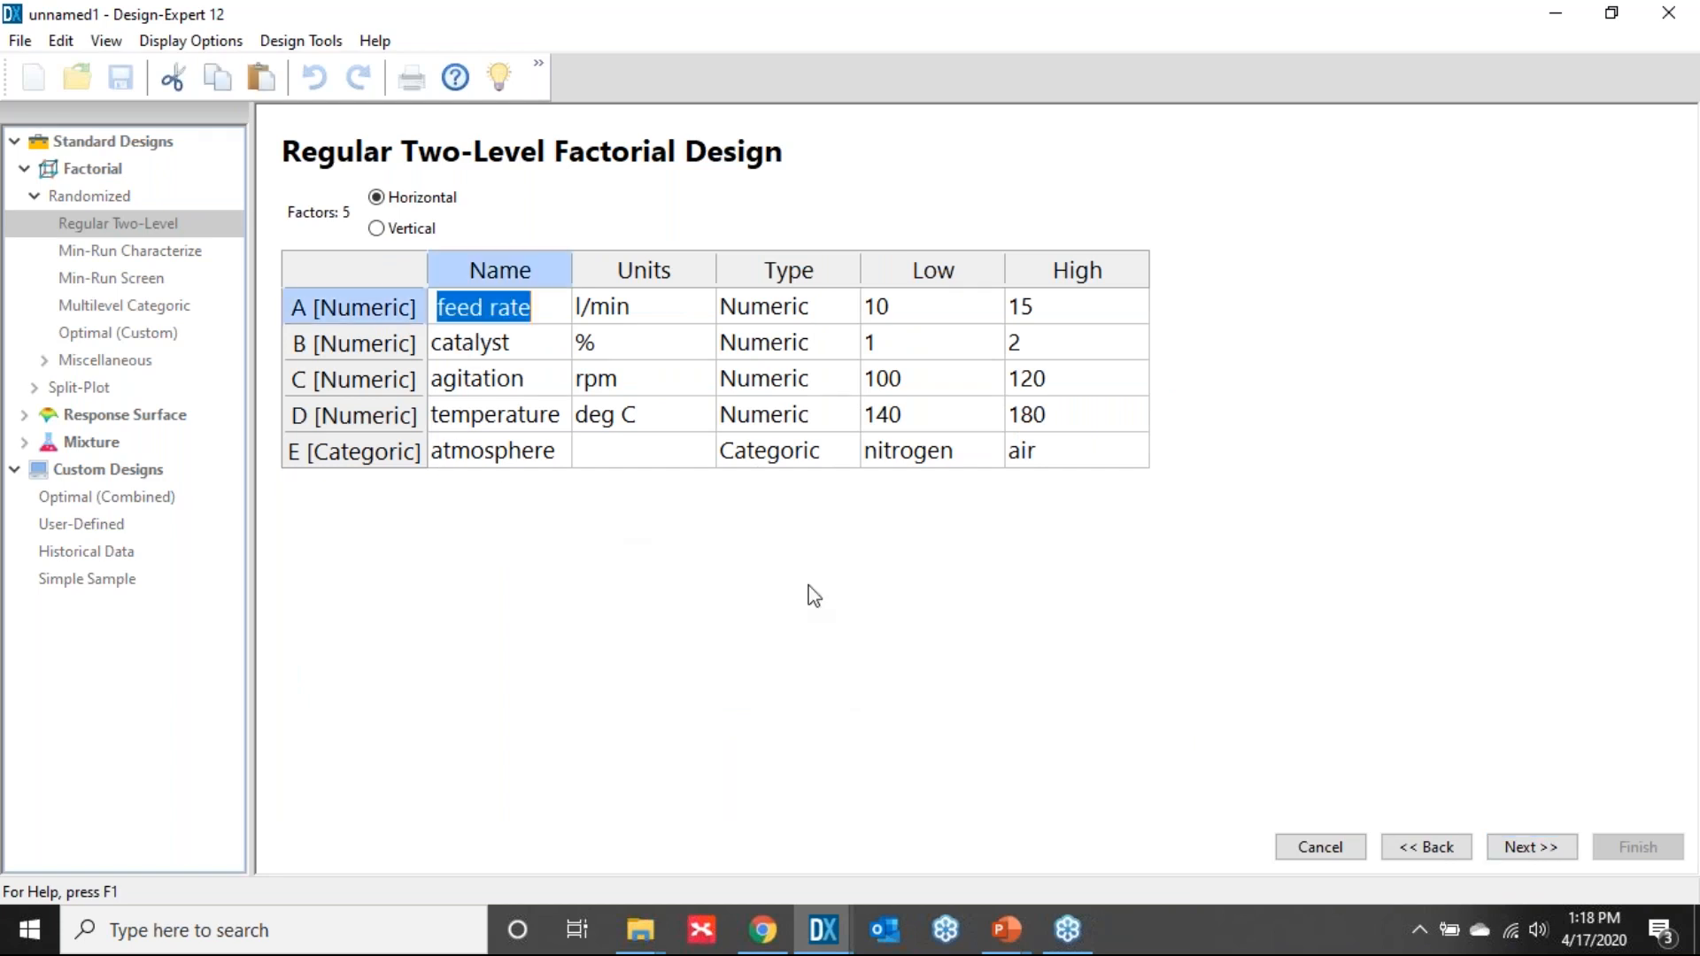
{"action": "type", "text": "f"}
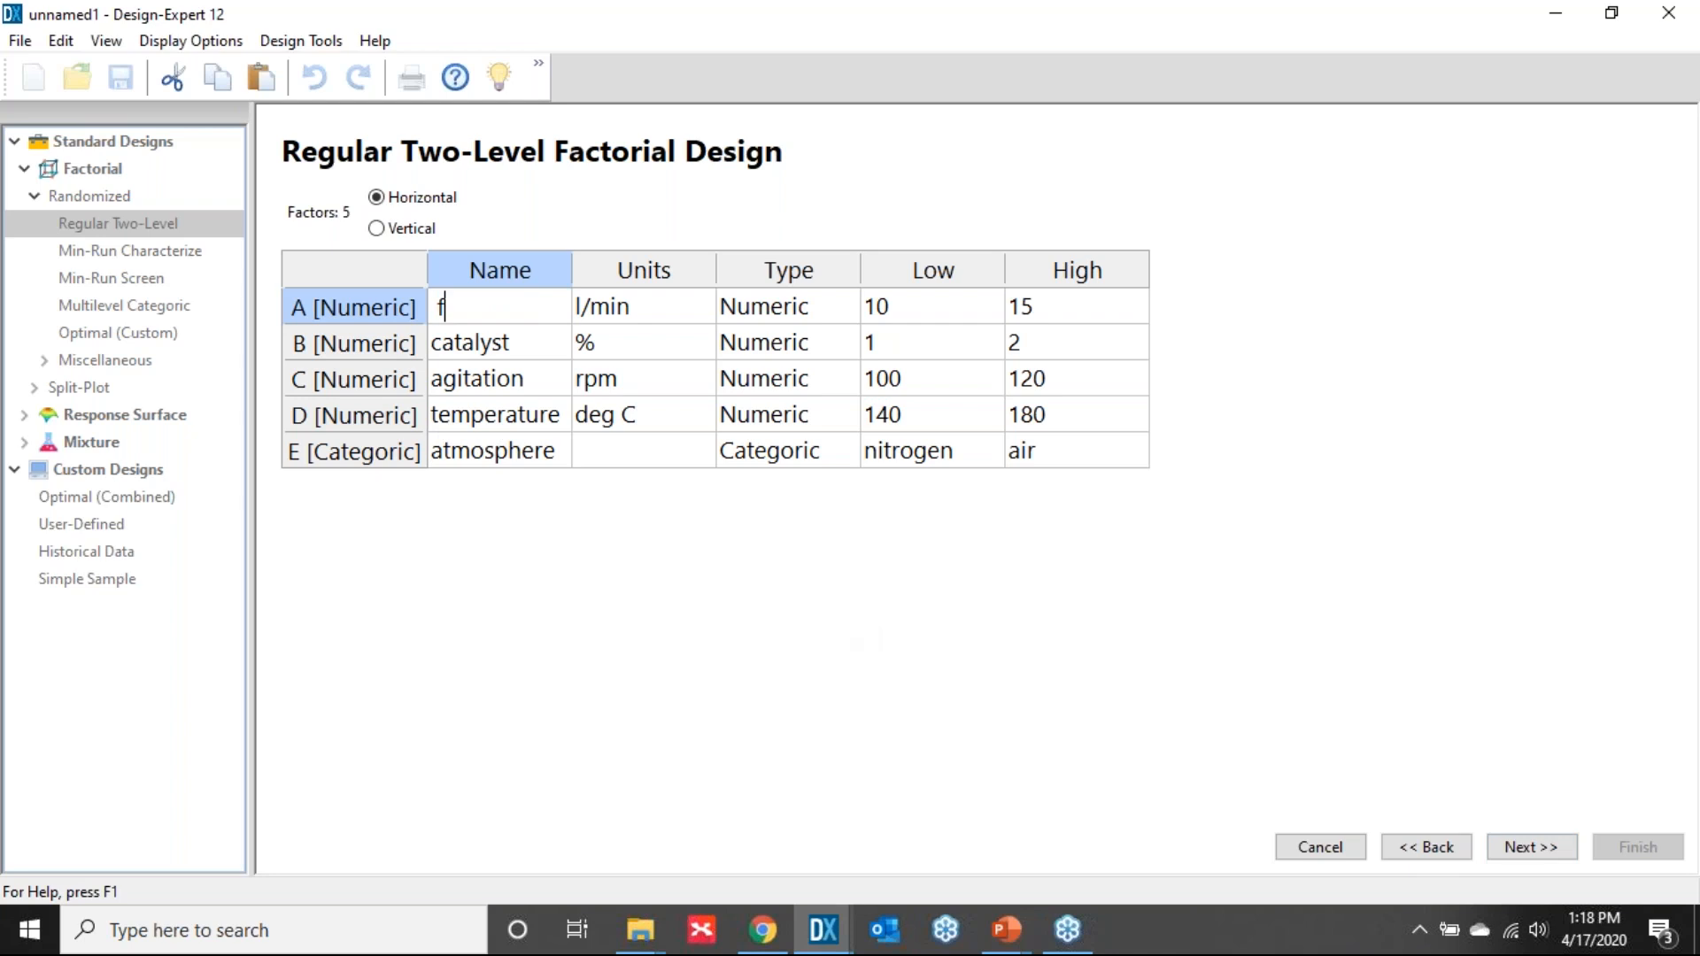
{"action": "type", "text": "eed rate"}
{"action": "key", "text": "Tab"}
{"action": "key", "text": "Tab"}
{"action": "key", "text": "Tab"}
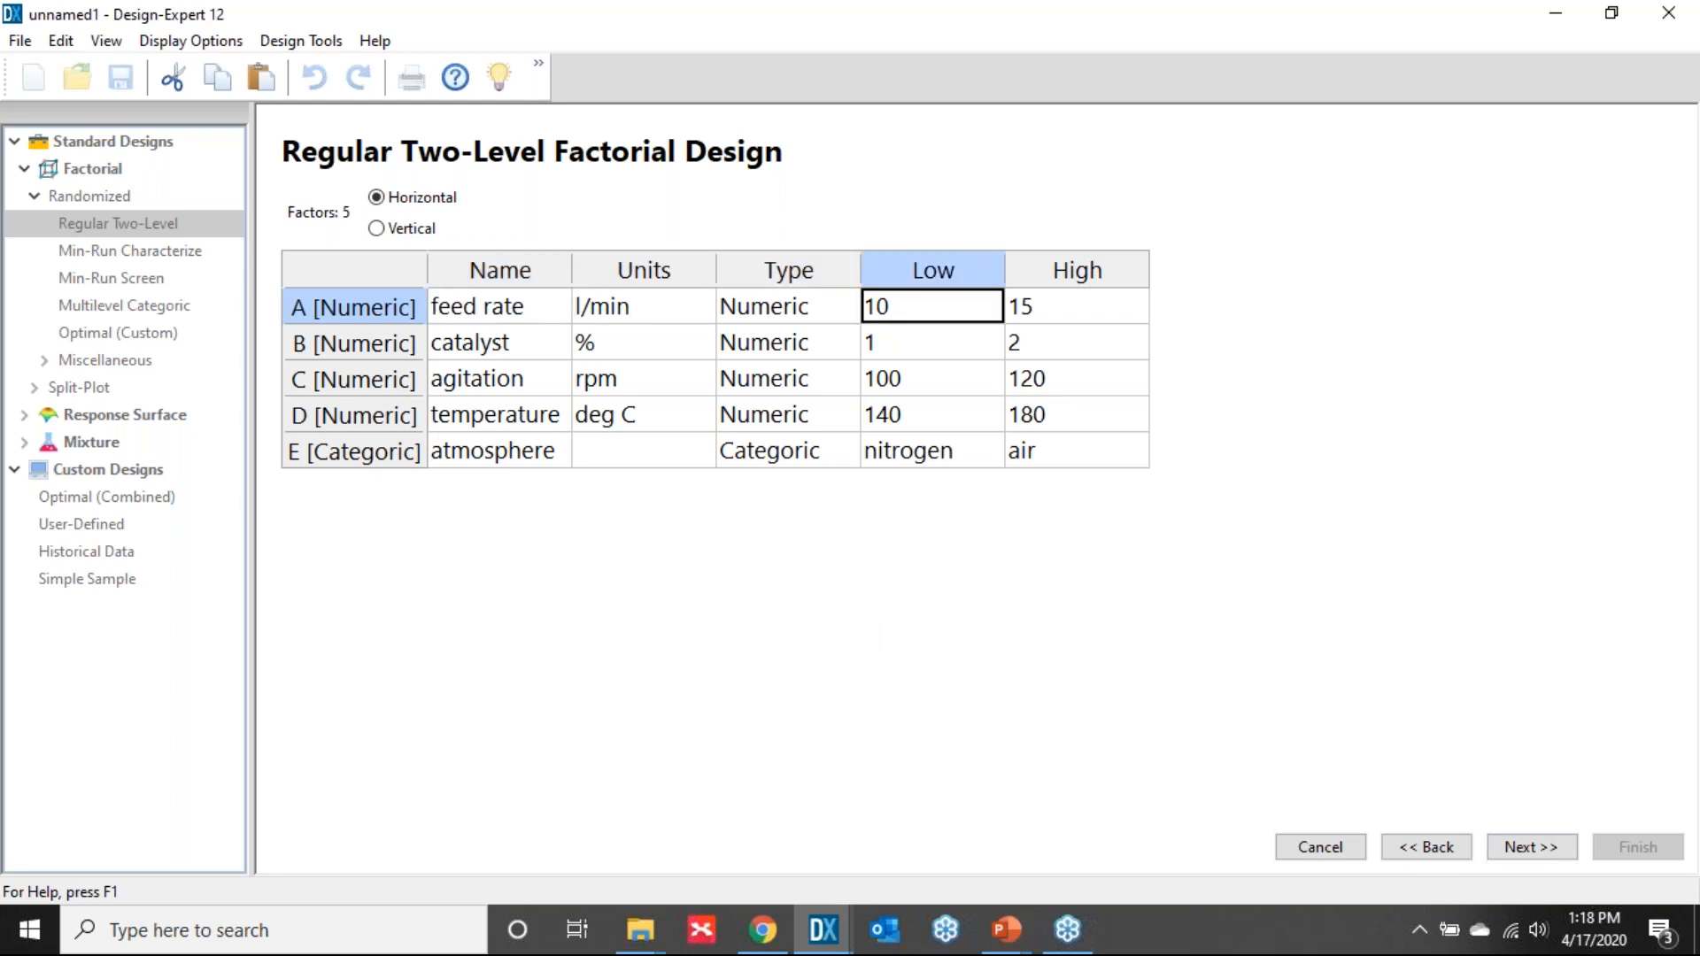
{"action": "key", "text": "Tab"}
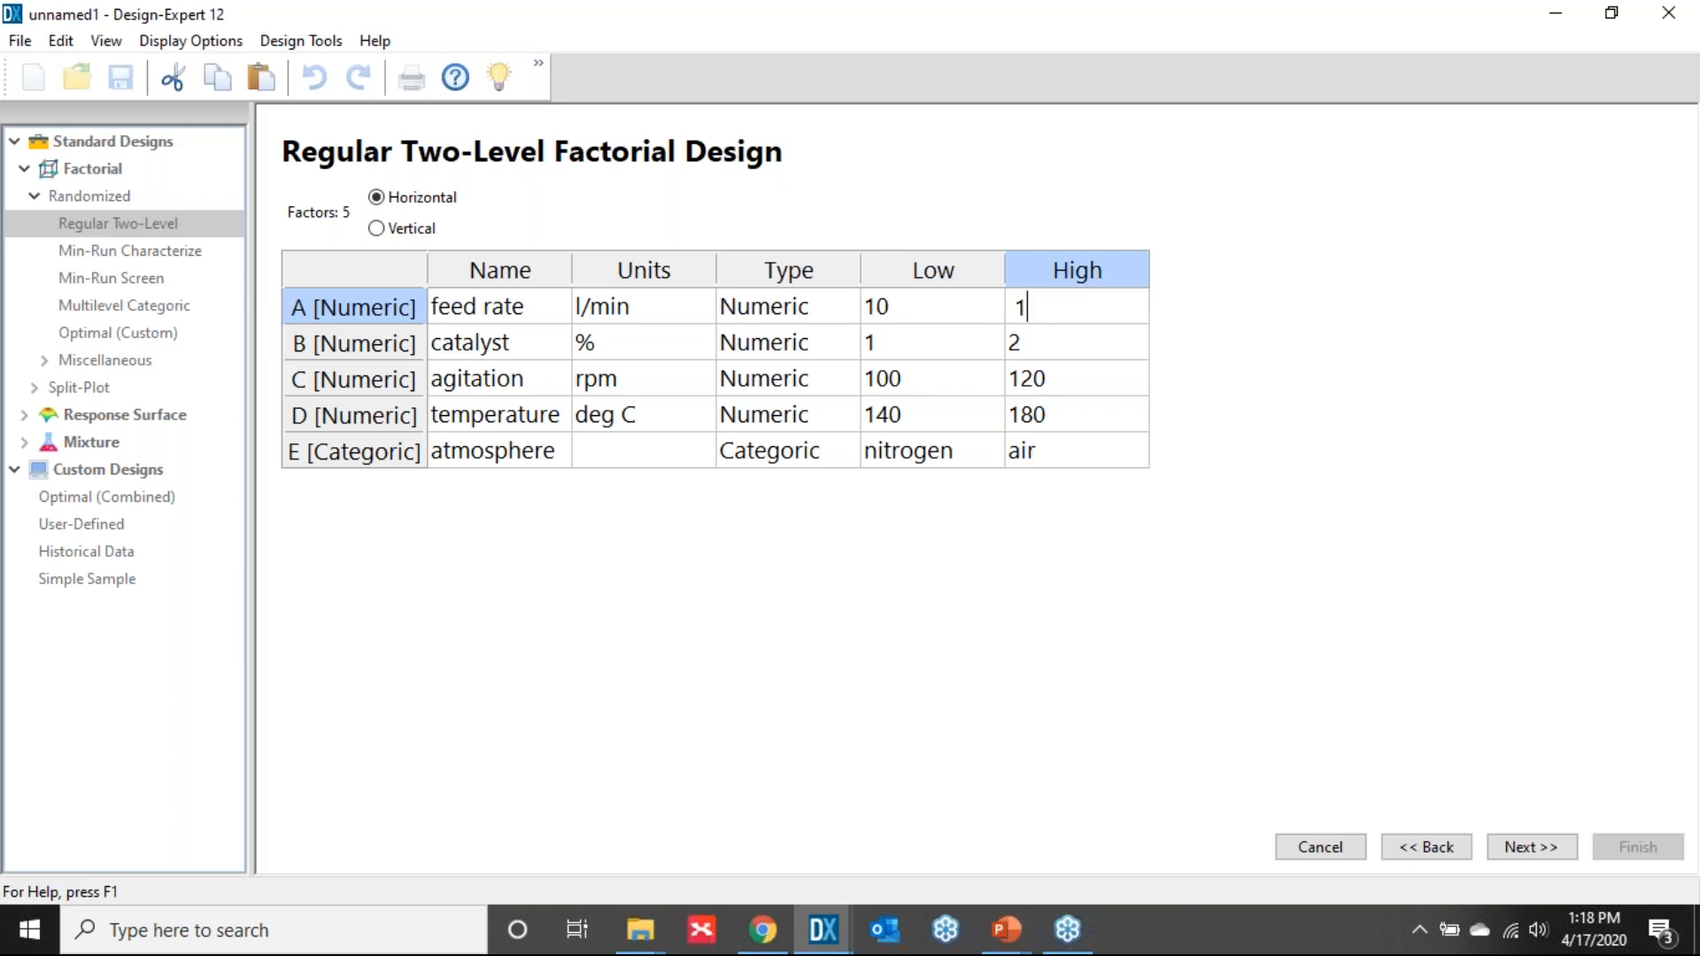
{"action": "key", "text": "Tab"}
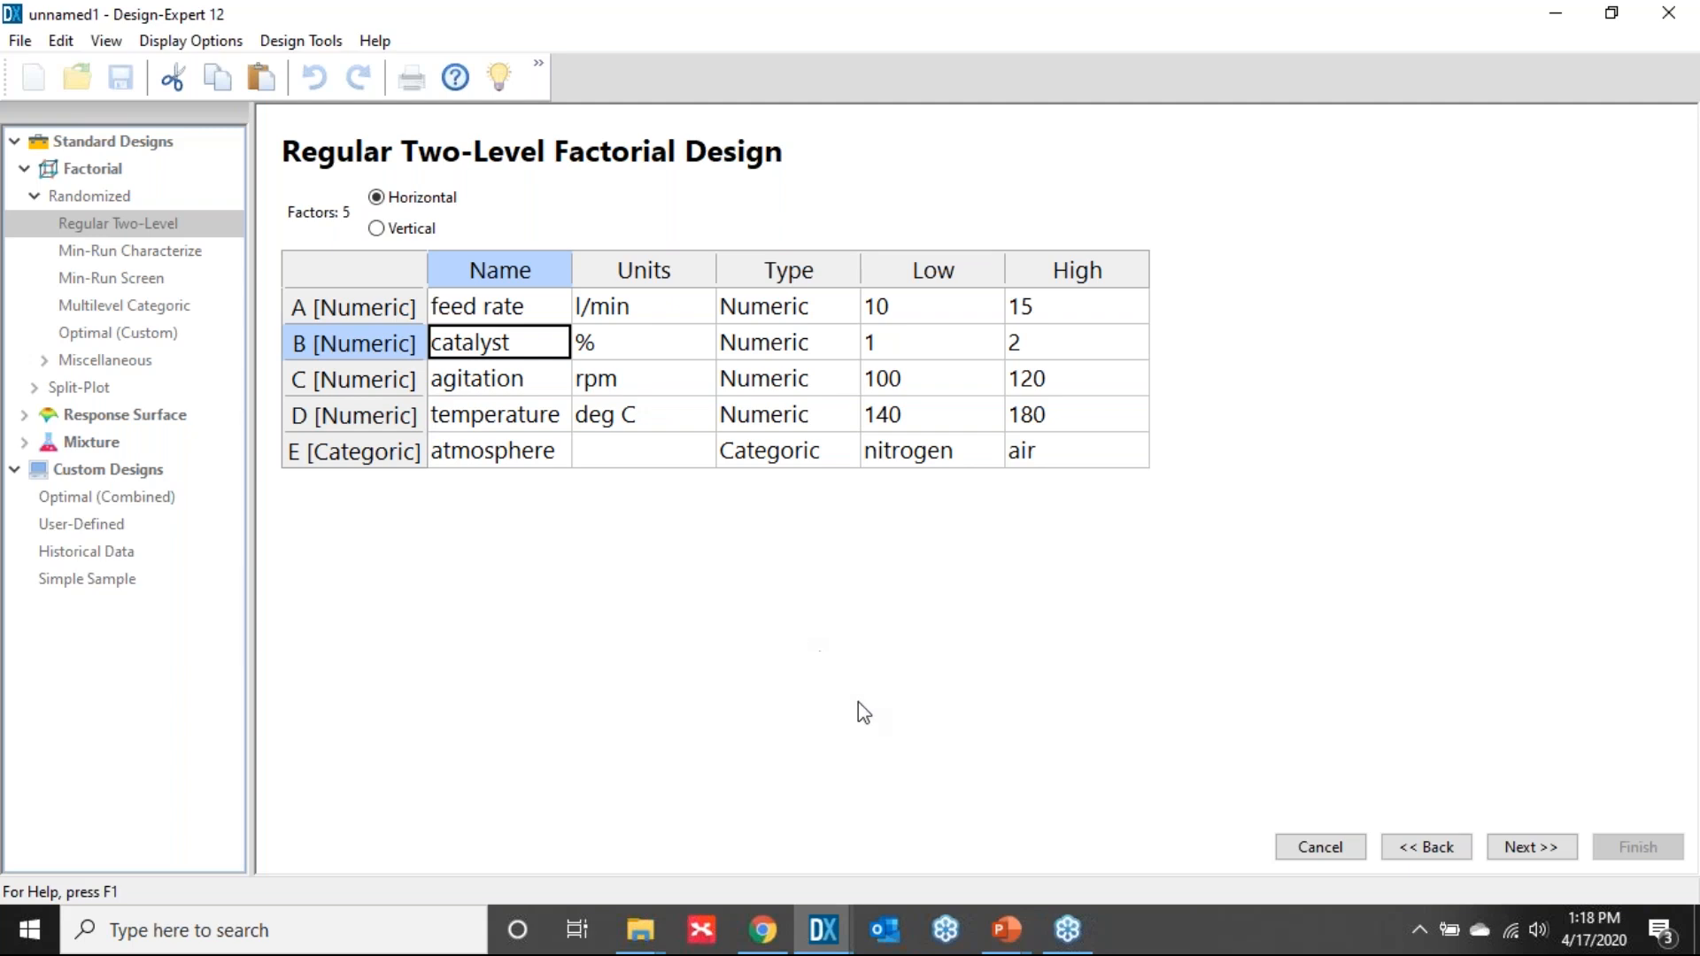
{"action": "key", "text": "Tab"}
{"action": "key", "text": "Tab"}
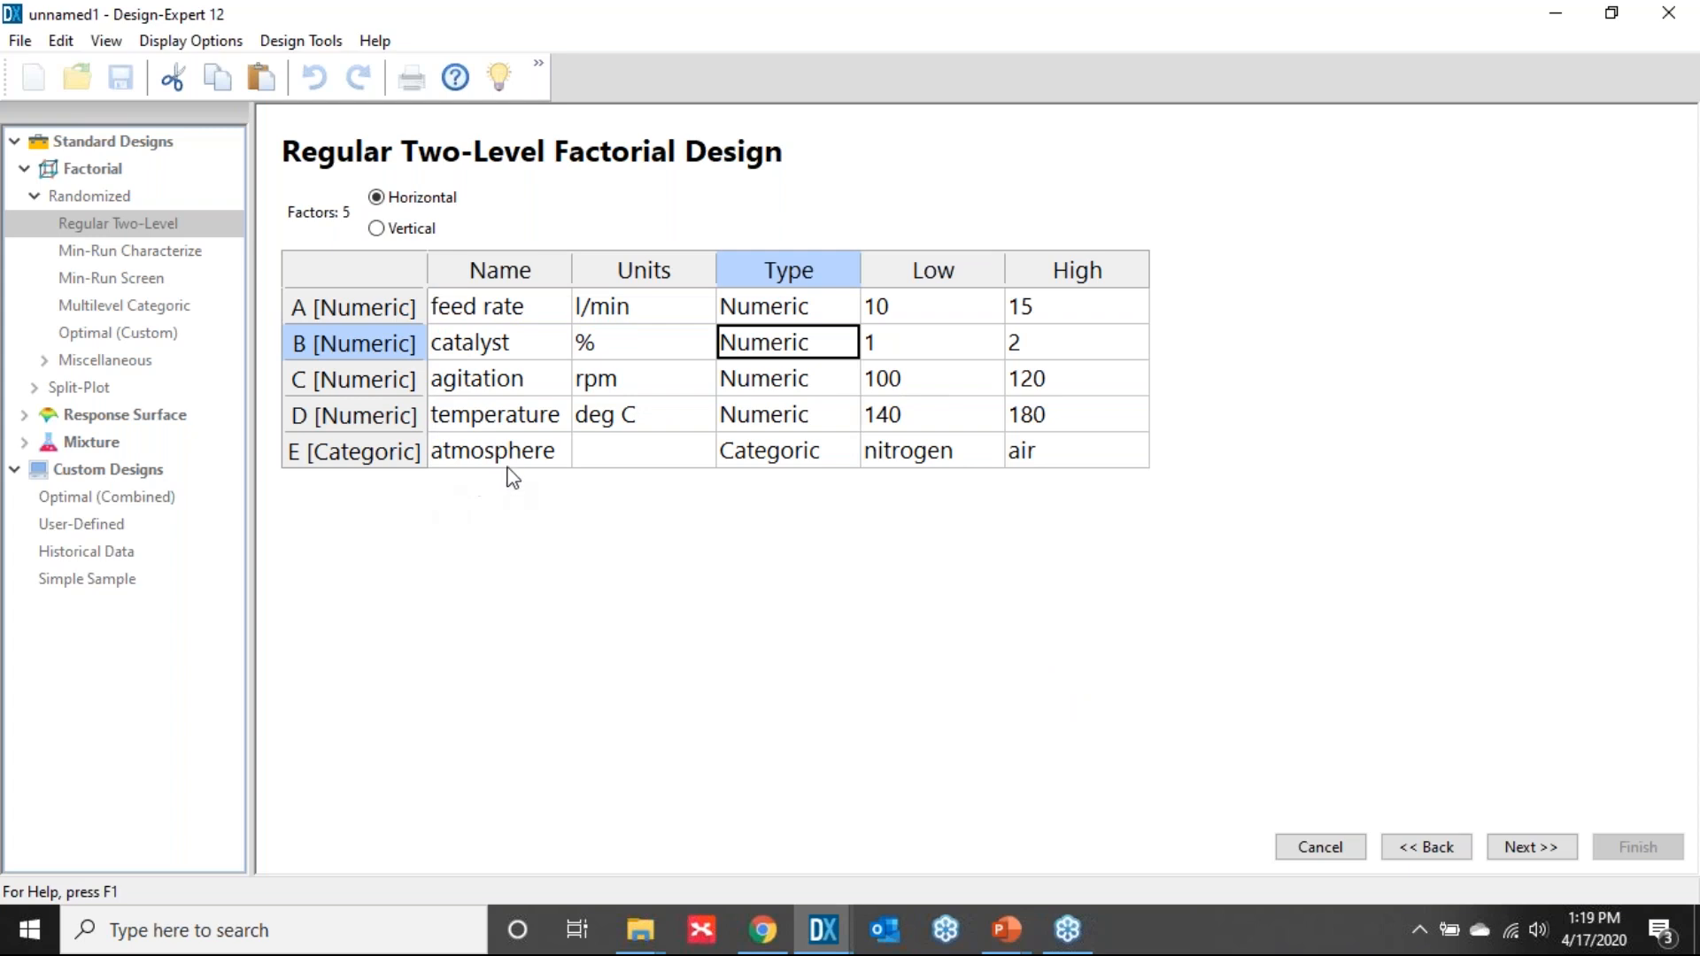
- Set the type of factor E, atmosphere, to Categoric and proceed to the response definitions
{"action": "left_click", "coordinate": [779, 458]}
{"action": "left_click", "coordinate": [781, 462]}
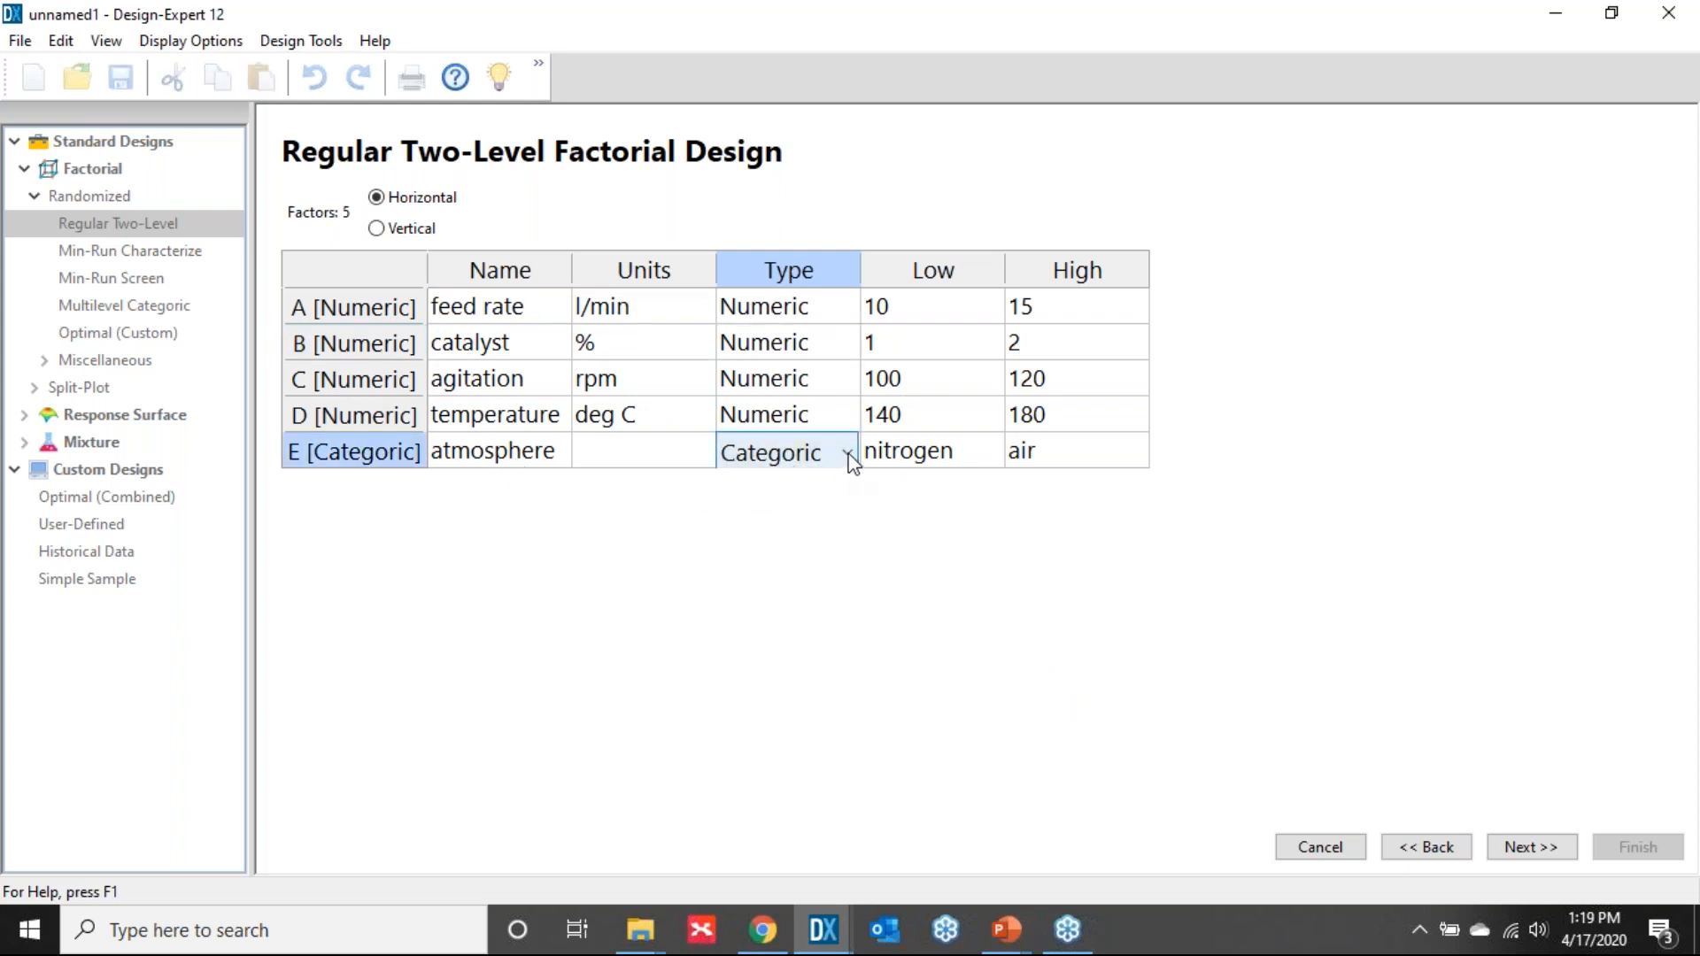
{"action": "left_click", "coordinate": [849, 455]}
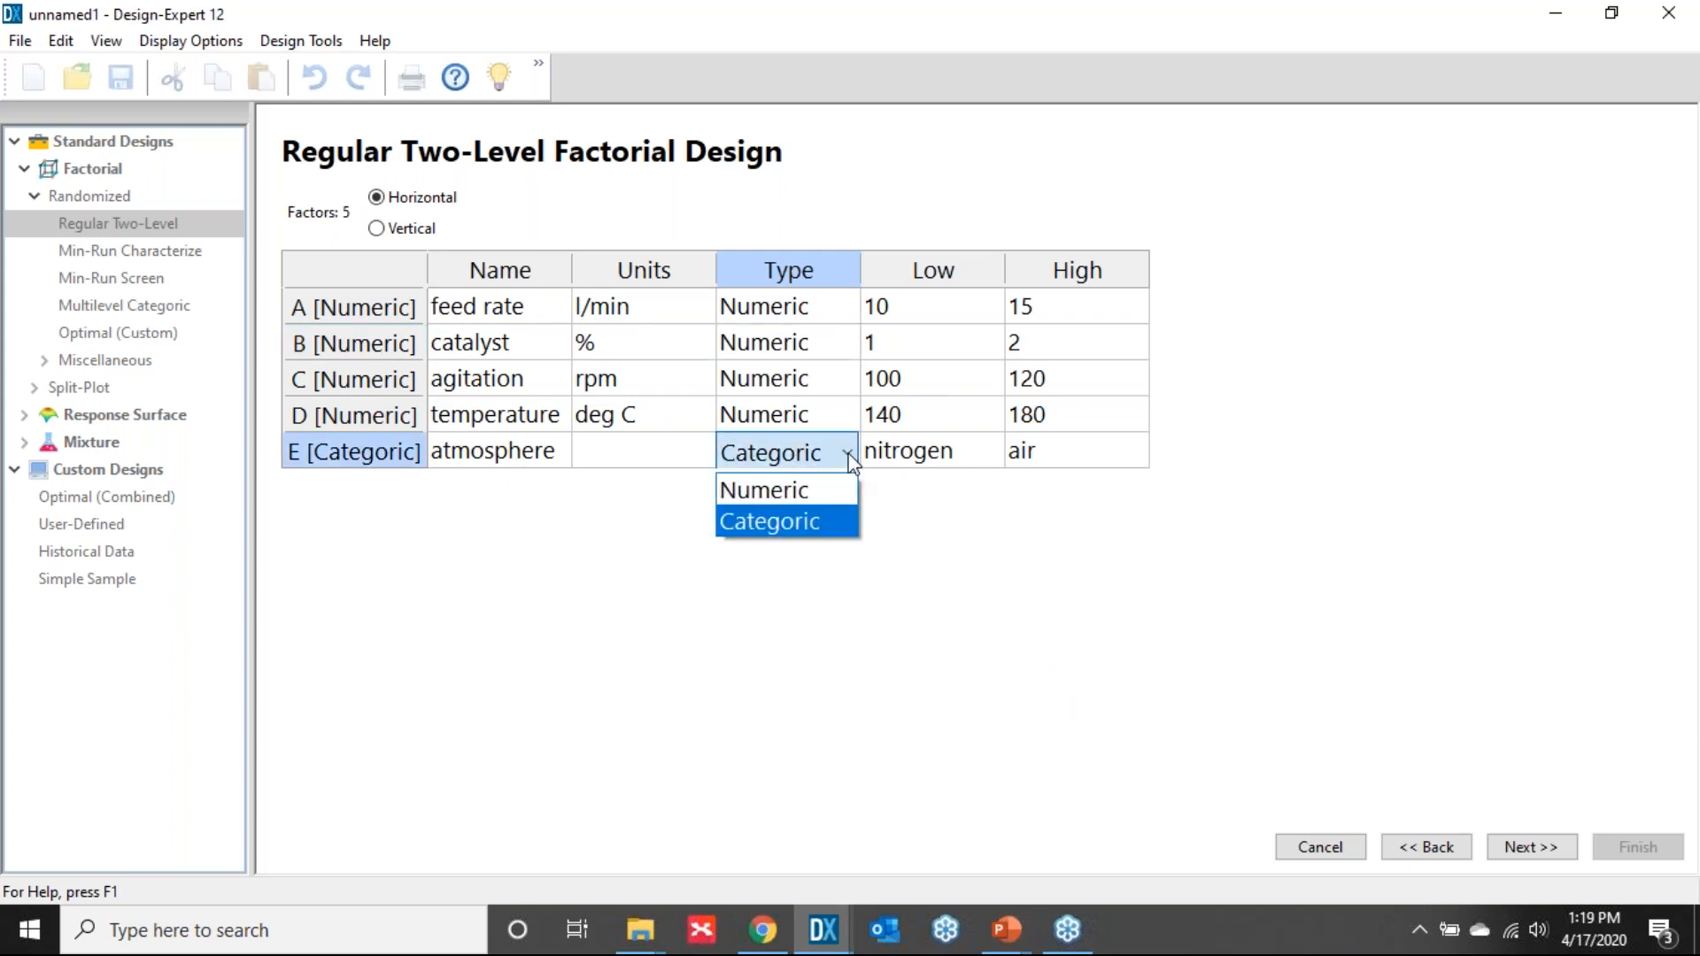
{"action": "left_click", "coordinate": [820, 517]}
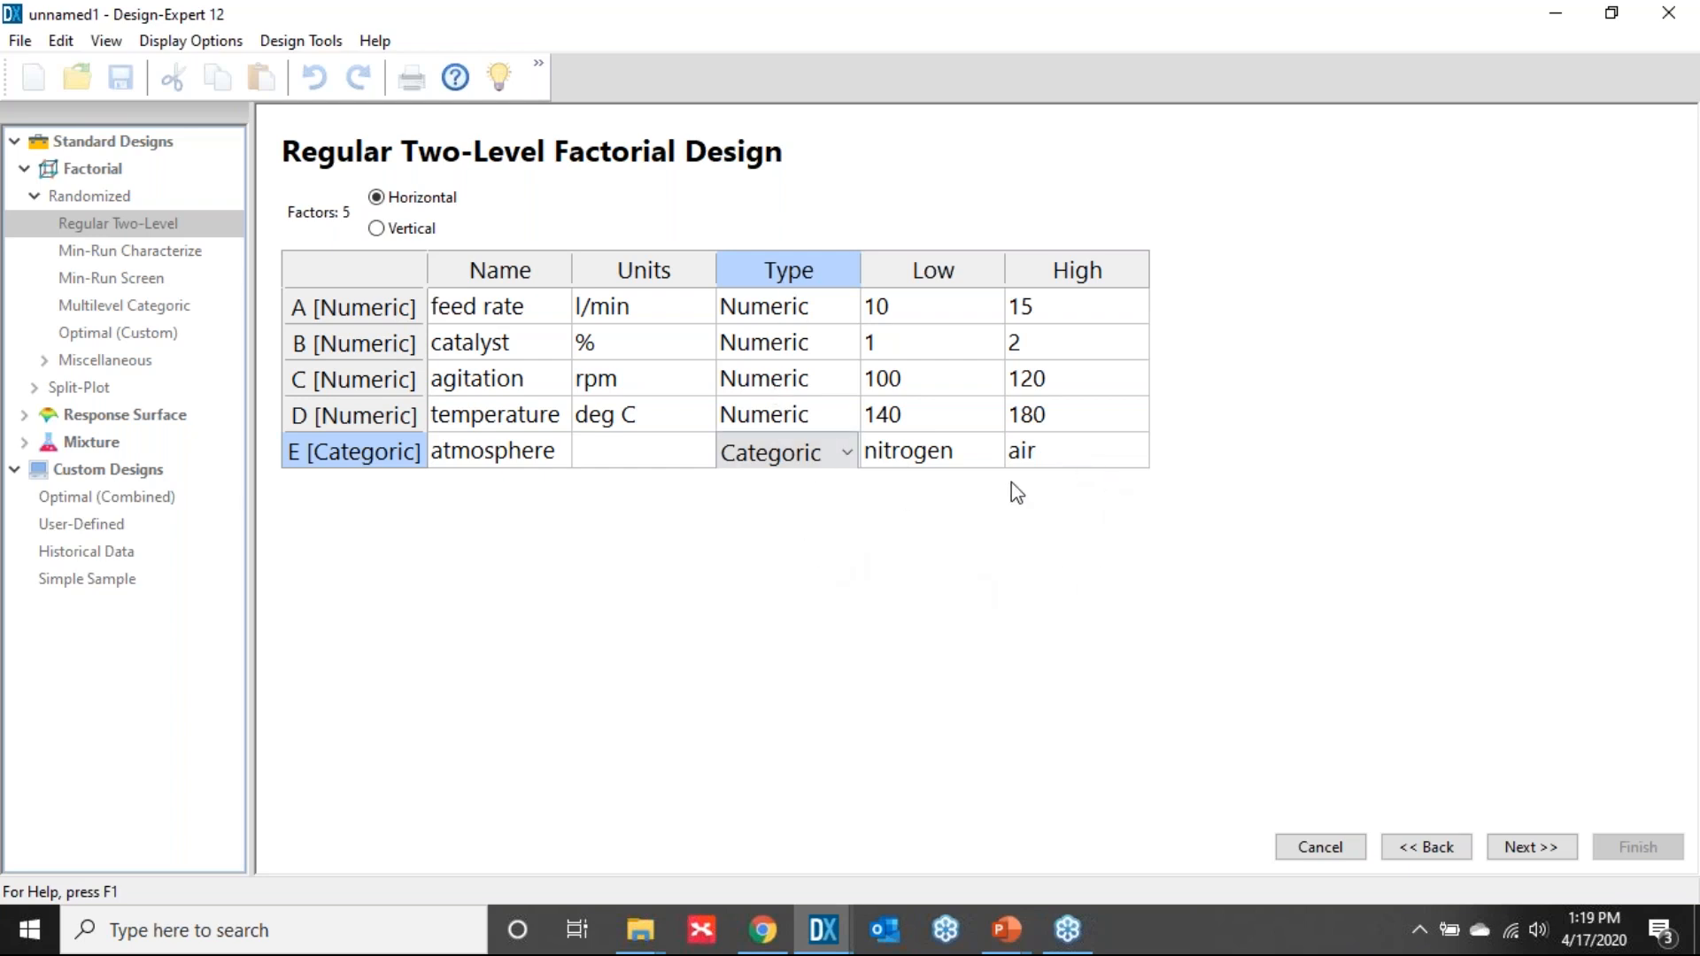
{"action": "left_click", "coordinate": [1531, 847]}
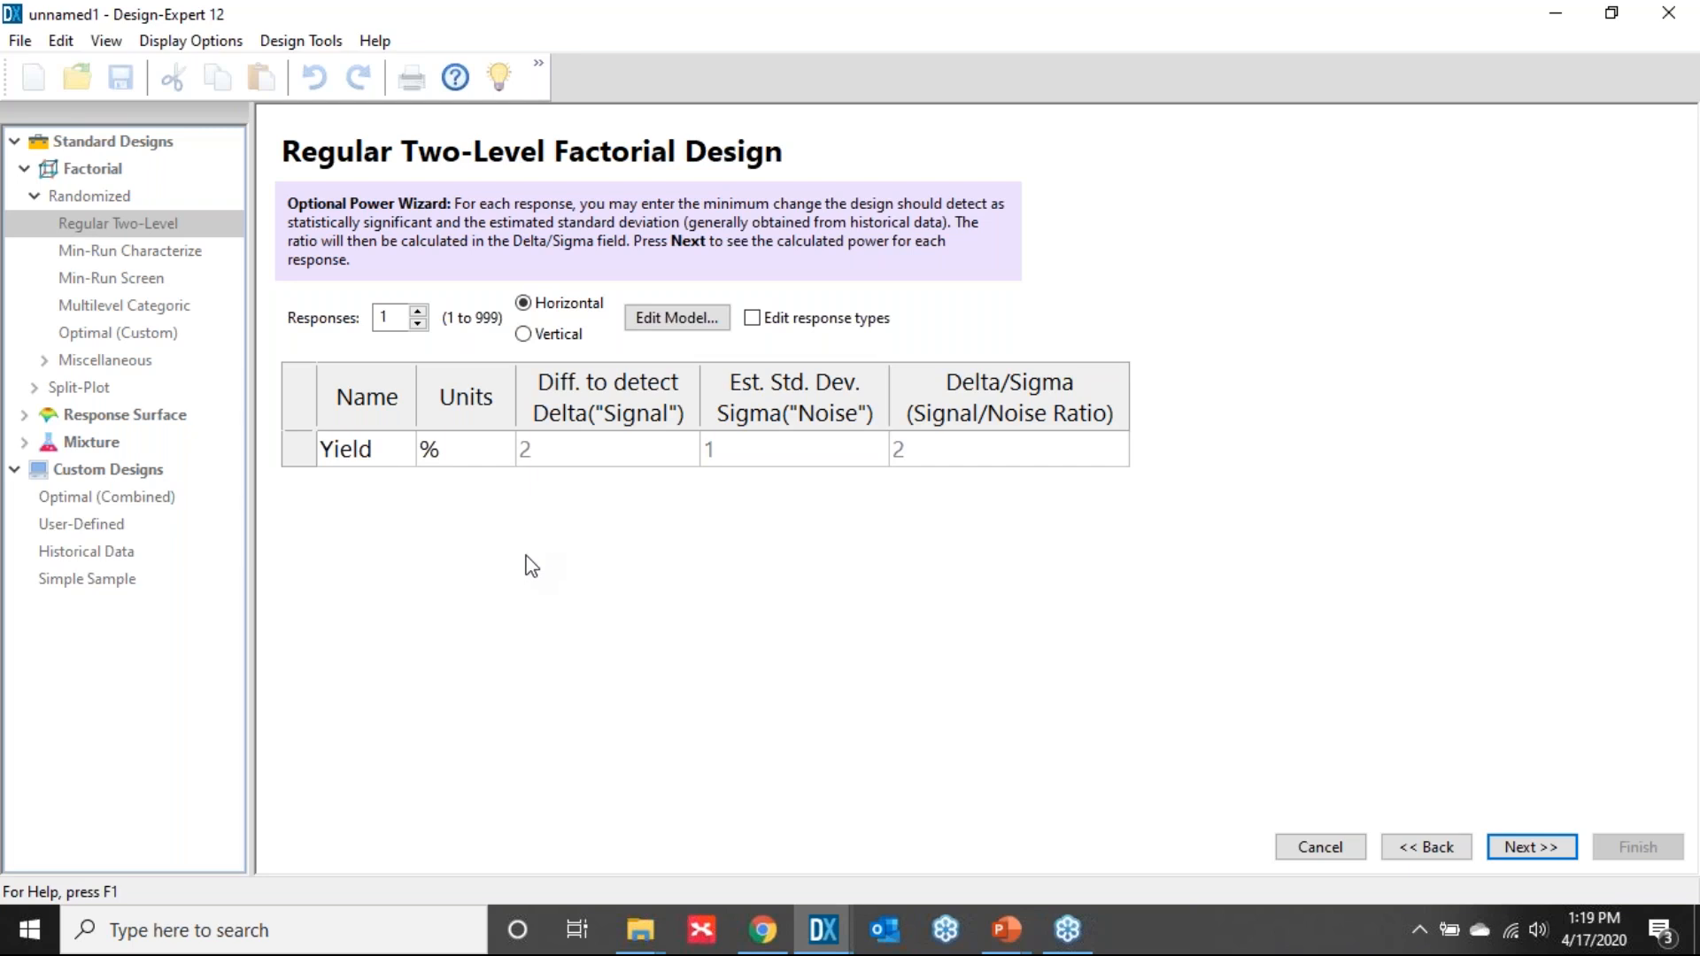
- Set Yield's difference to detect to 3 and its estimated standard deviation to 2, and calculate the design power
{"action": "left_click", "coordinate": [550, 457]}
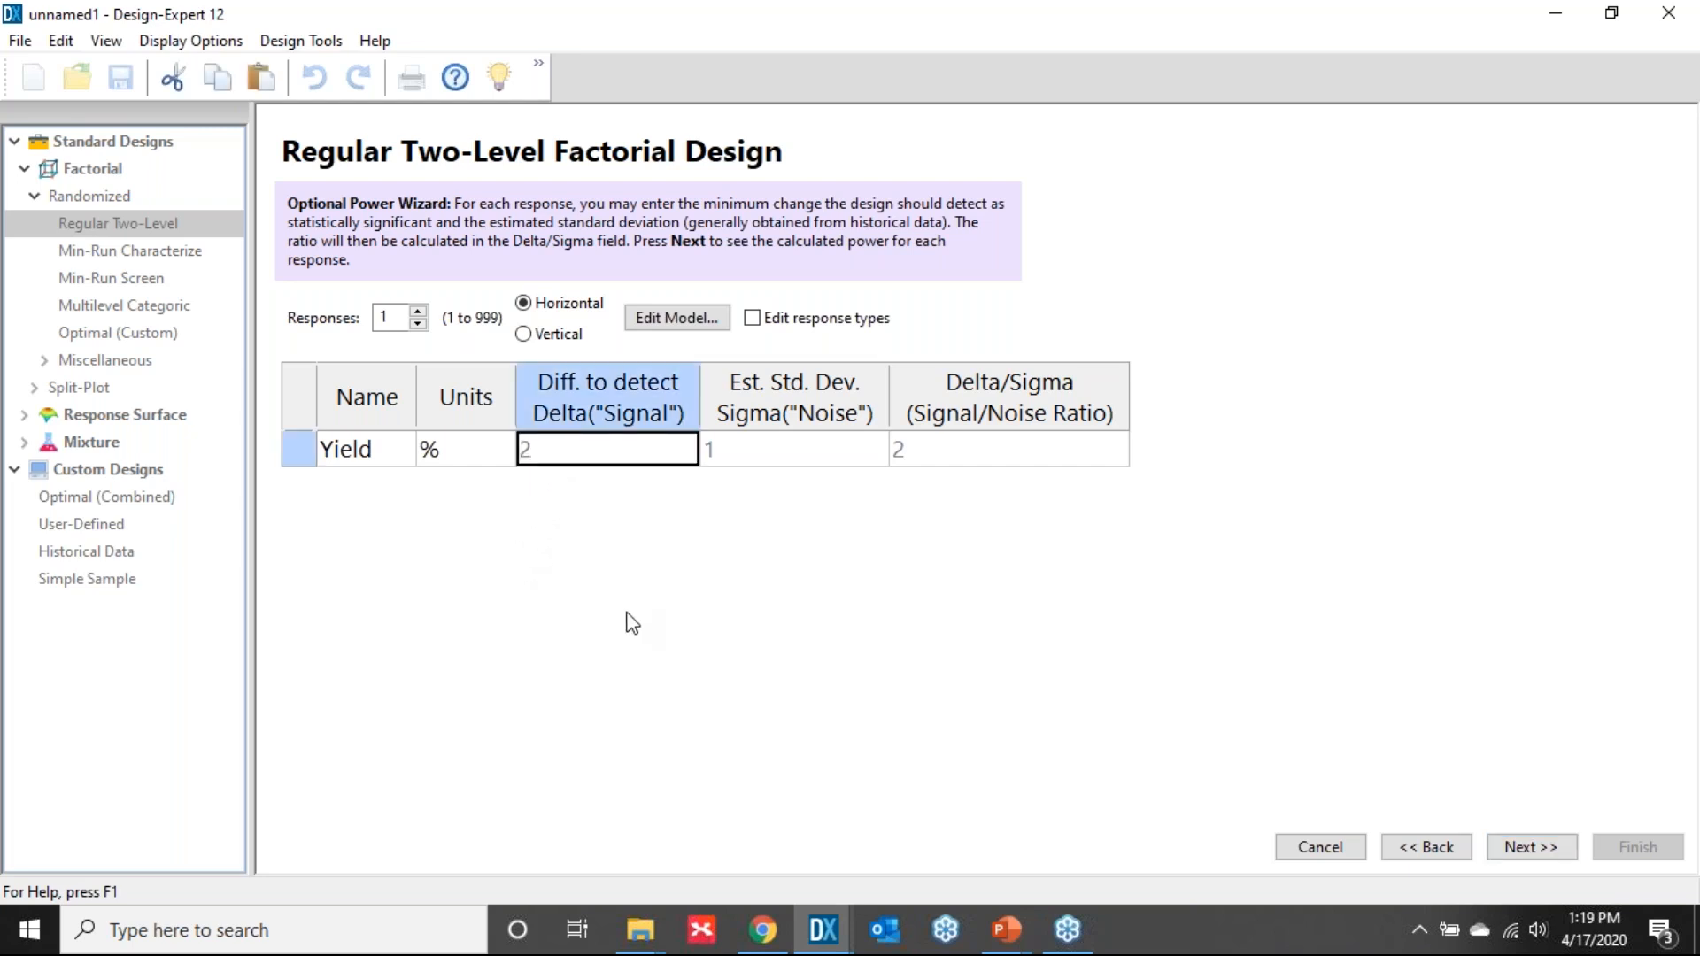
{"action": "type", "text": "3"}
{"action": "key", "text": "Tab"}
{"action": "type", "text": "2"}
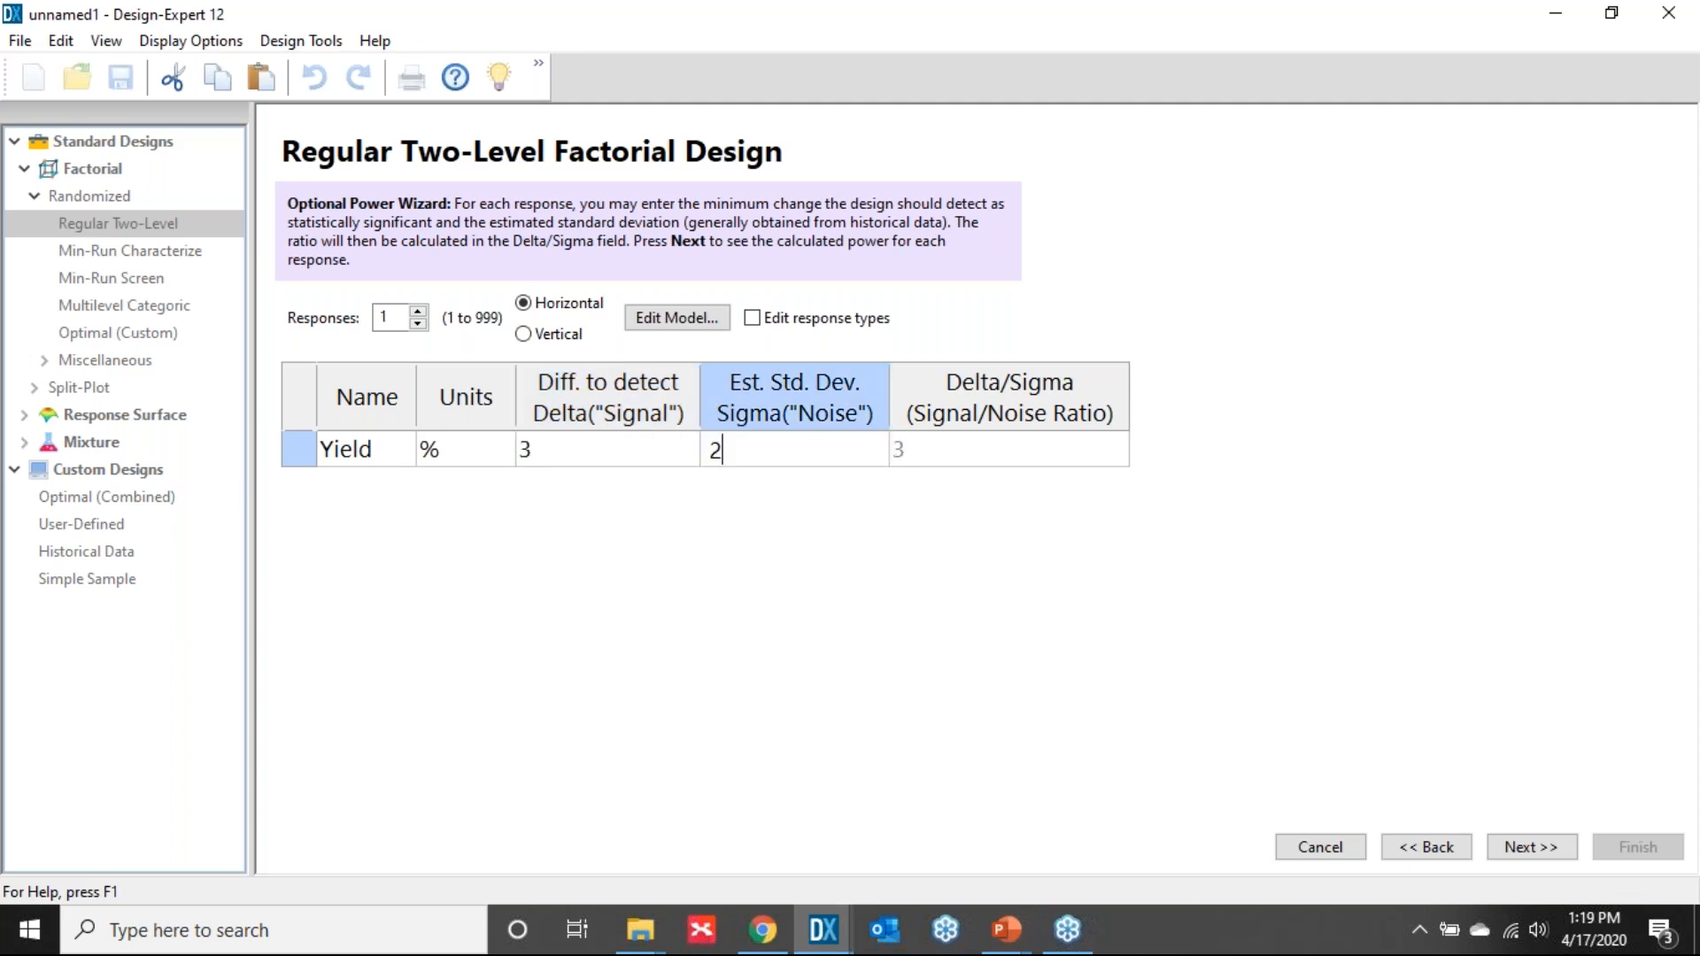
{"action": "key", "text": "Tab"}
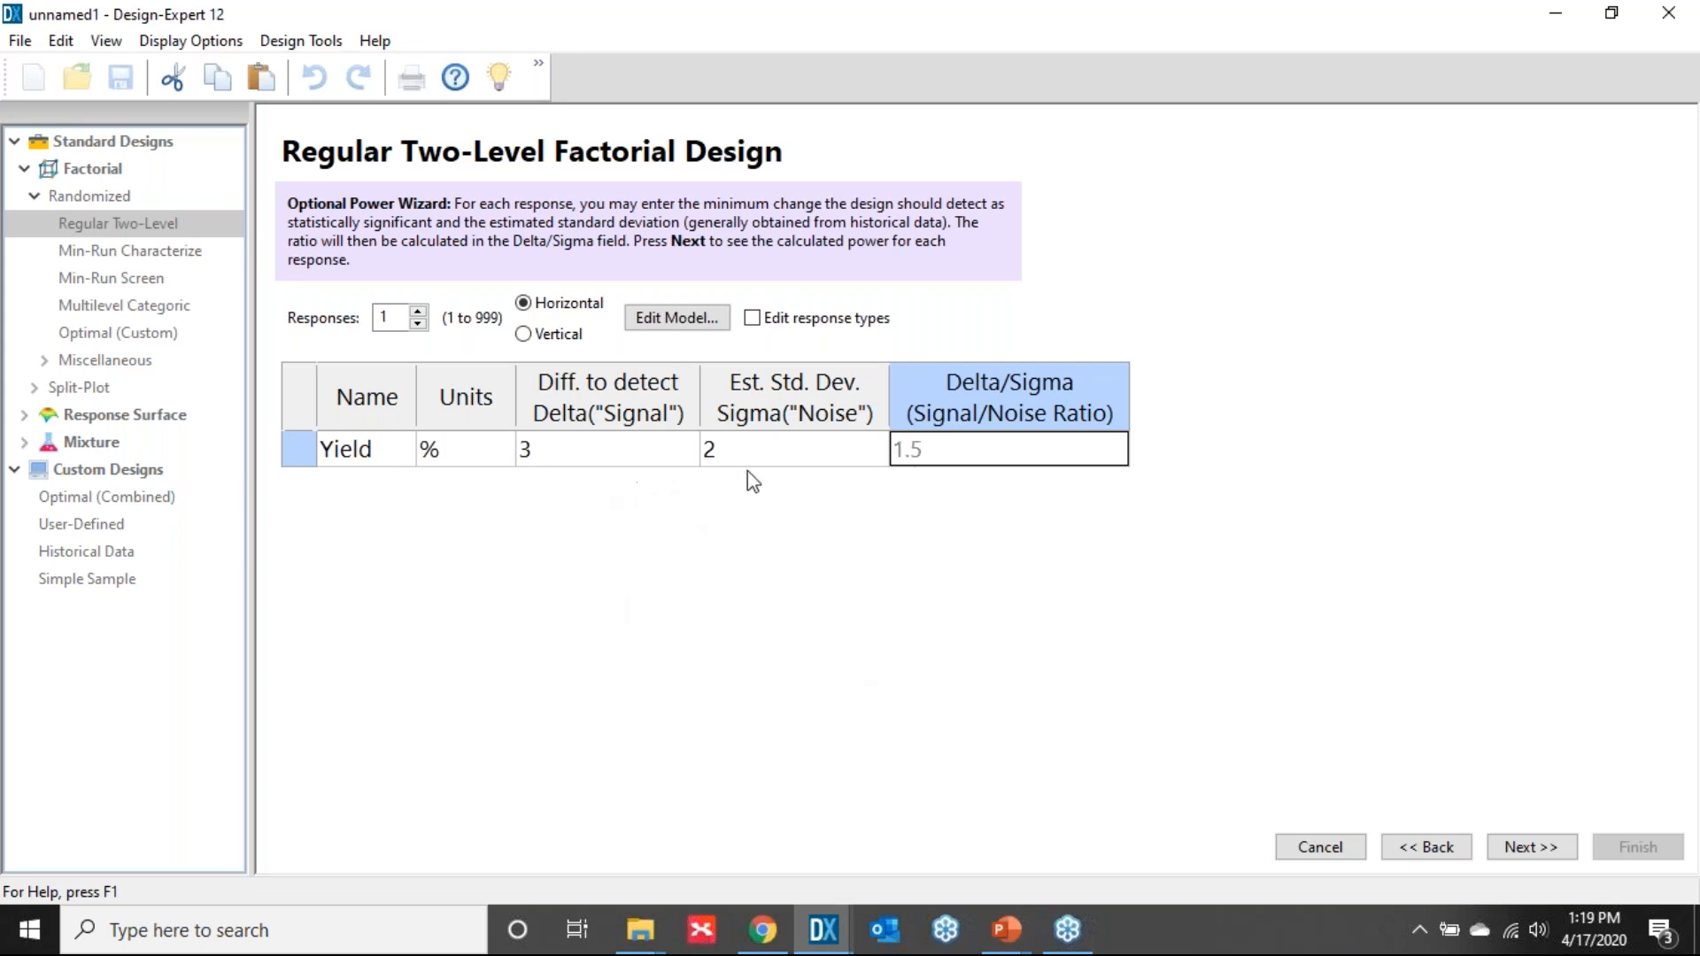
{"action": "left_click", "coordinate": [1501, 848]}
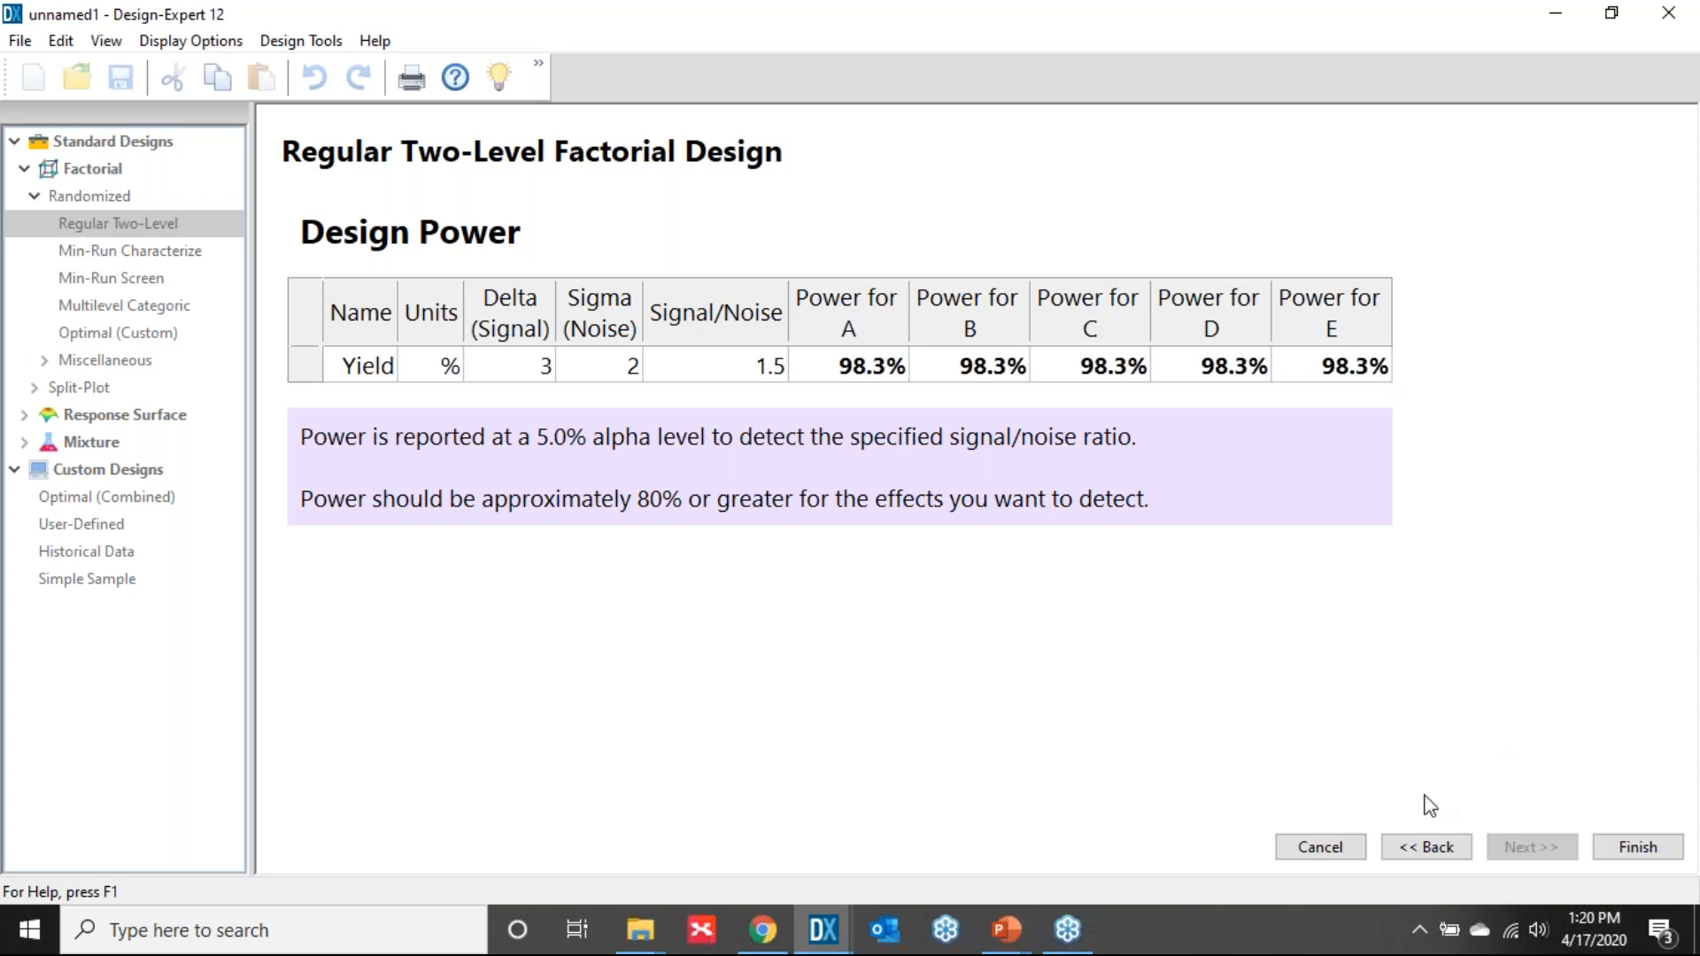
- Finish the design wizard and review the generated run table down to the last run
{"action": "left_click", "coordinate": [1627, 852]}
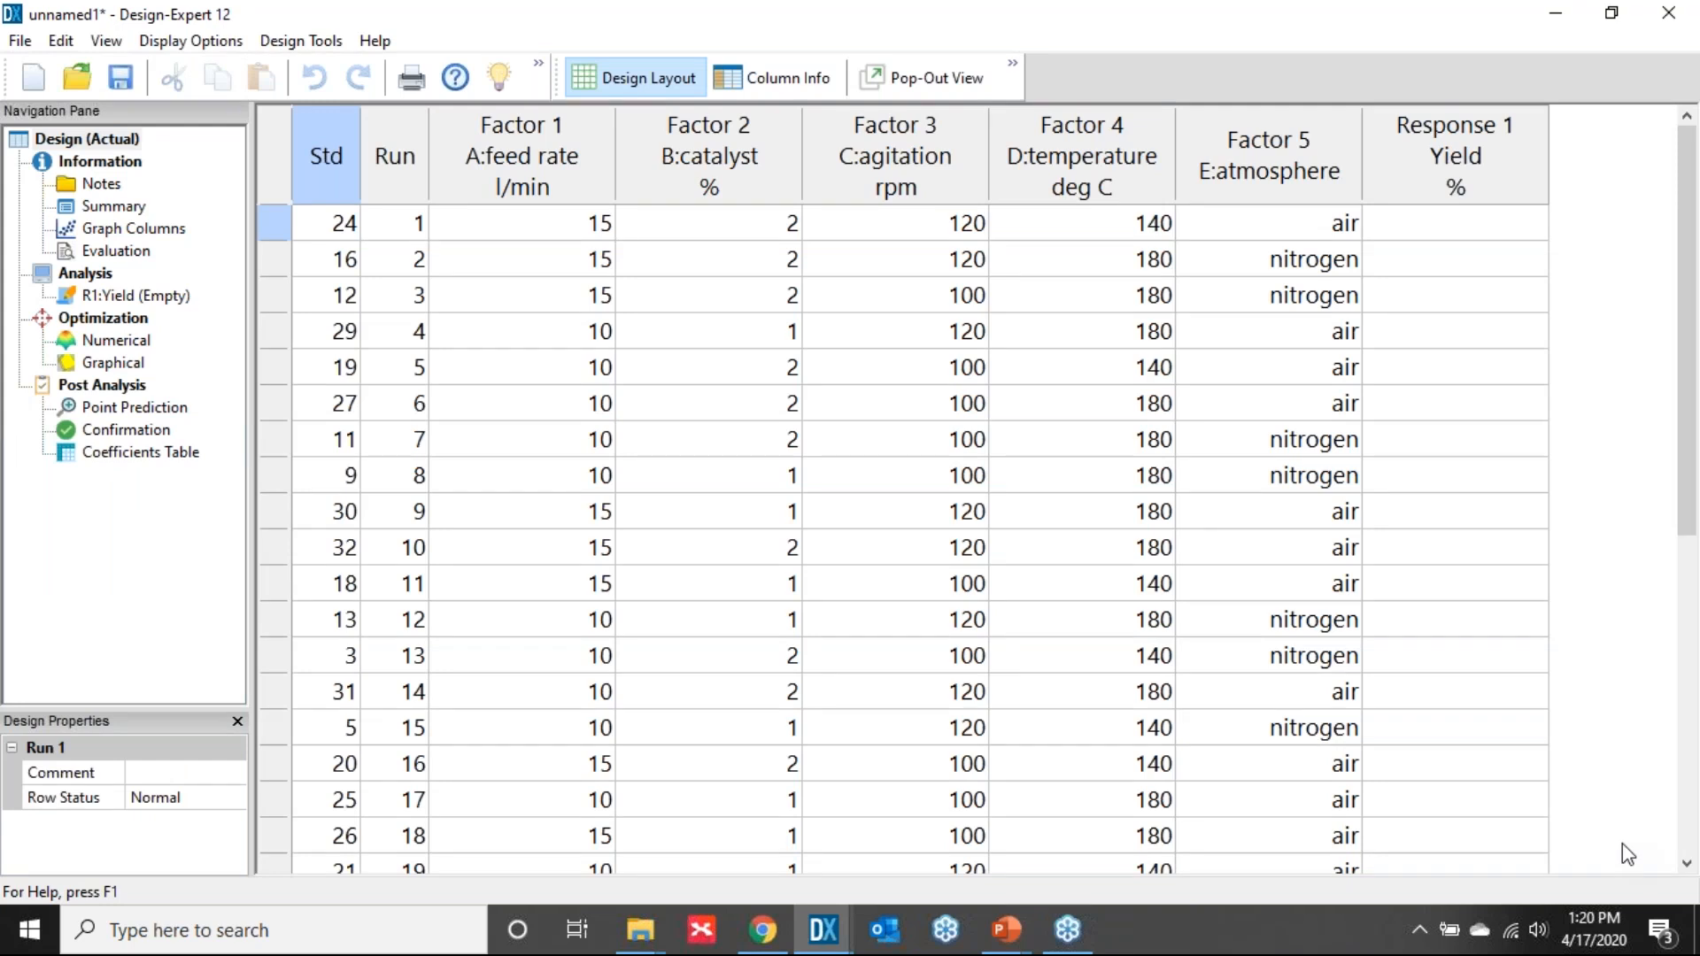
{"action": "scroll", "coordinate": [1321, 449], "scroll_direction": "down", "scroll_amount": 5}
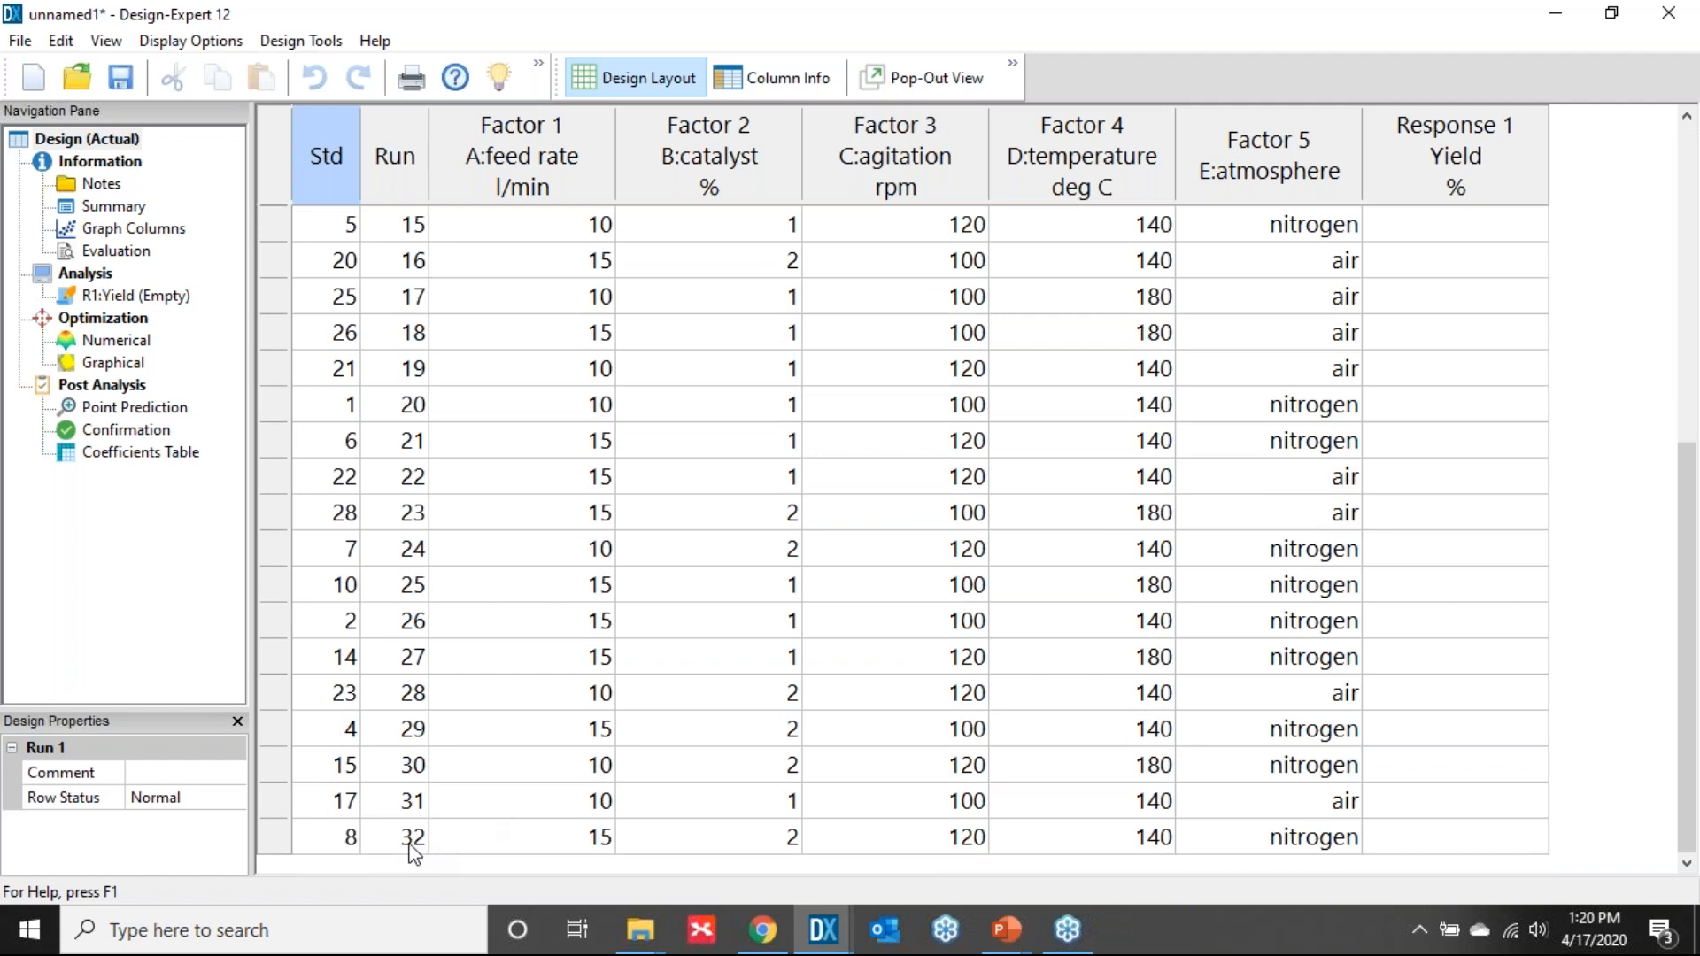
{"action": "scroll", "coordinate": [1017, 656], "scroll_direction": "up", "scroll_amount": 5}
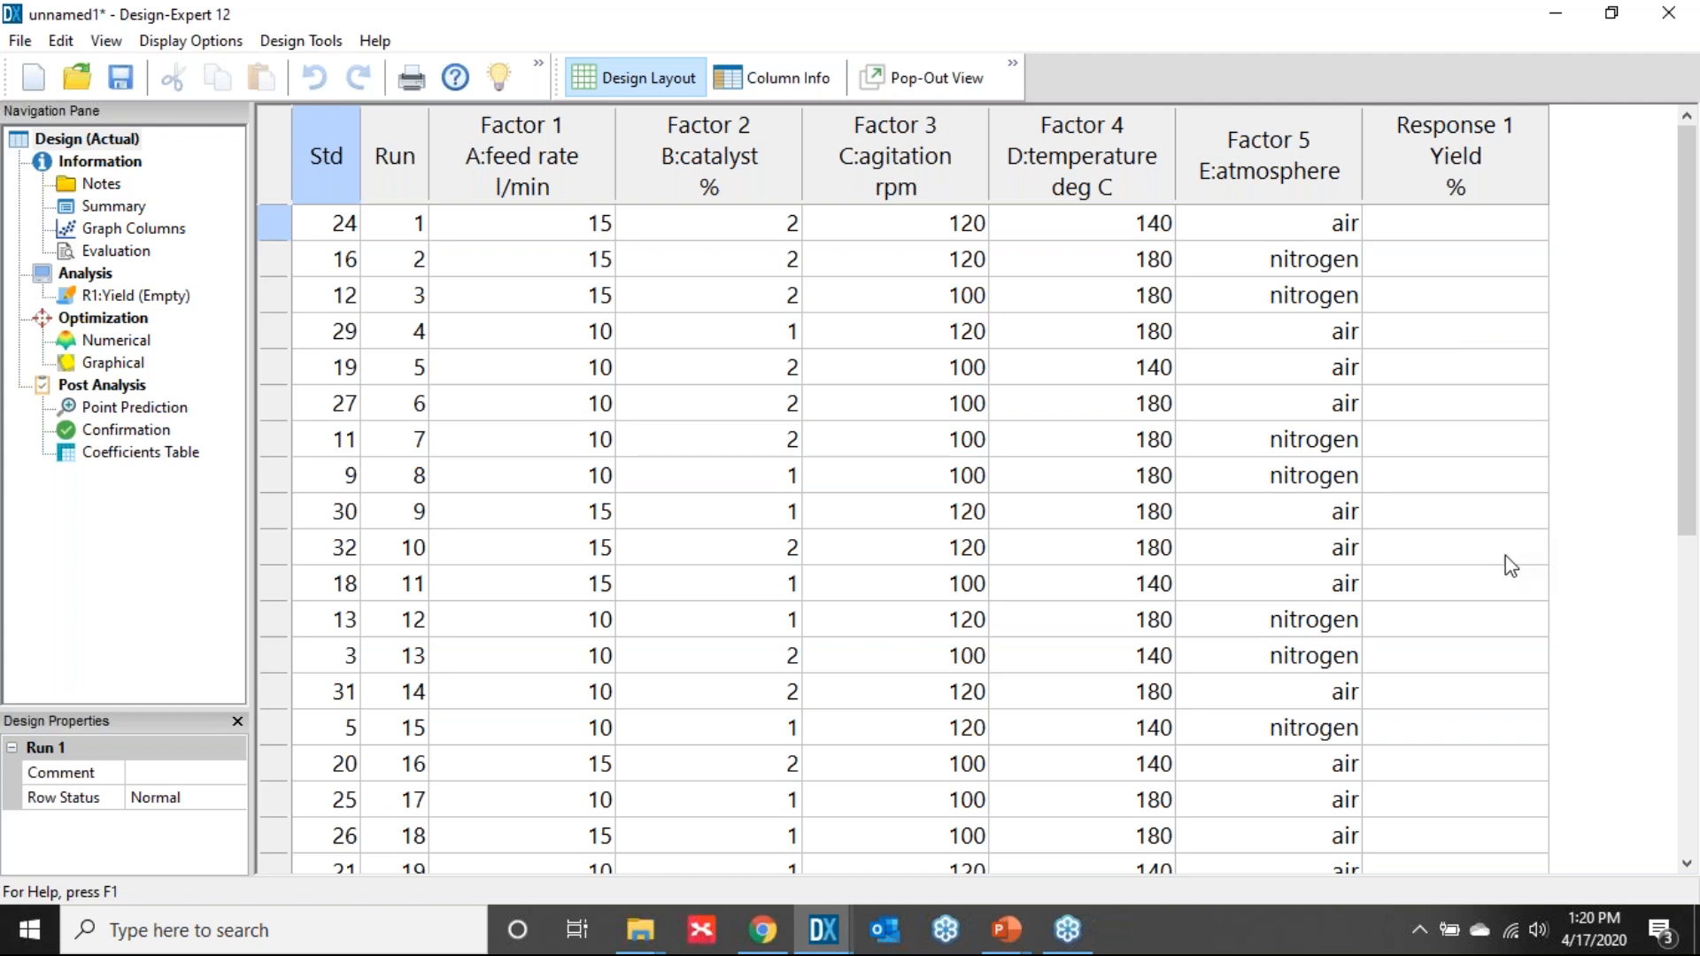
- Fill the Yield response with simulated data by loading the existing simulation file rsw reactor.simx
{"action": "right_click", "coordinate": [1402, 182]}
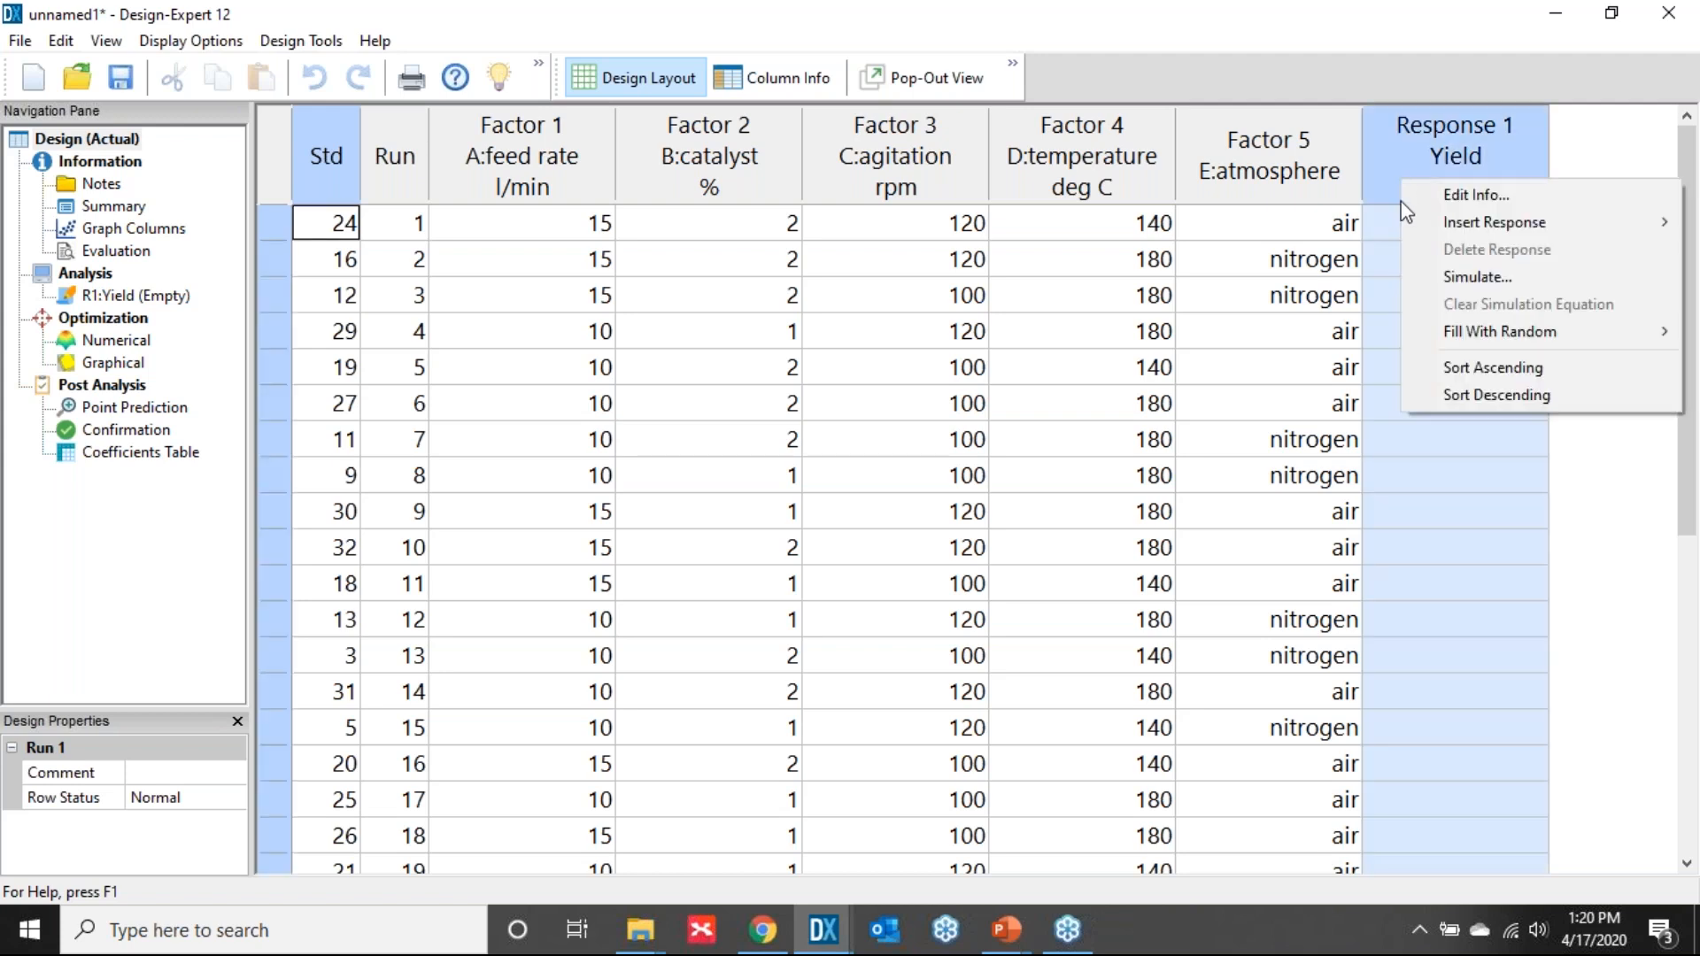
{"action": "left_click", "coordinate": [1446, 281]}
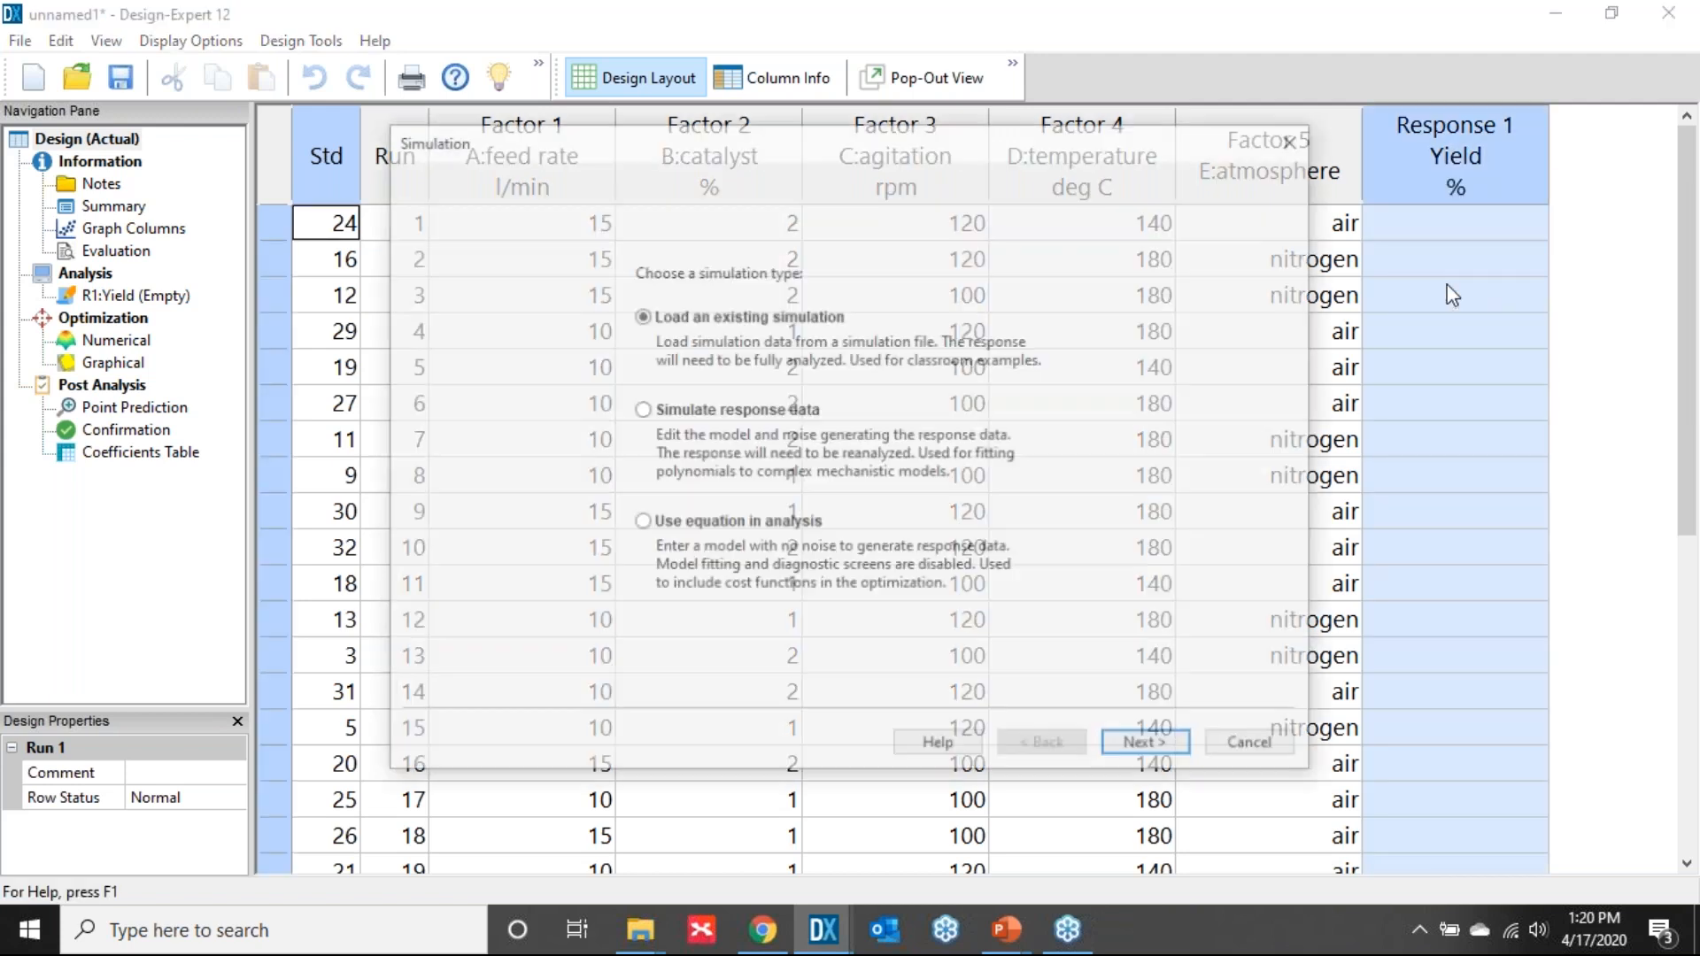
{"action": "left_click", "coordinate": [1149, 749]}
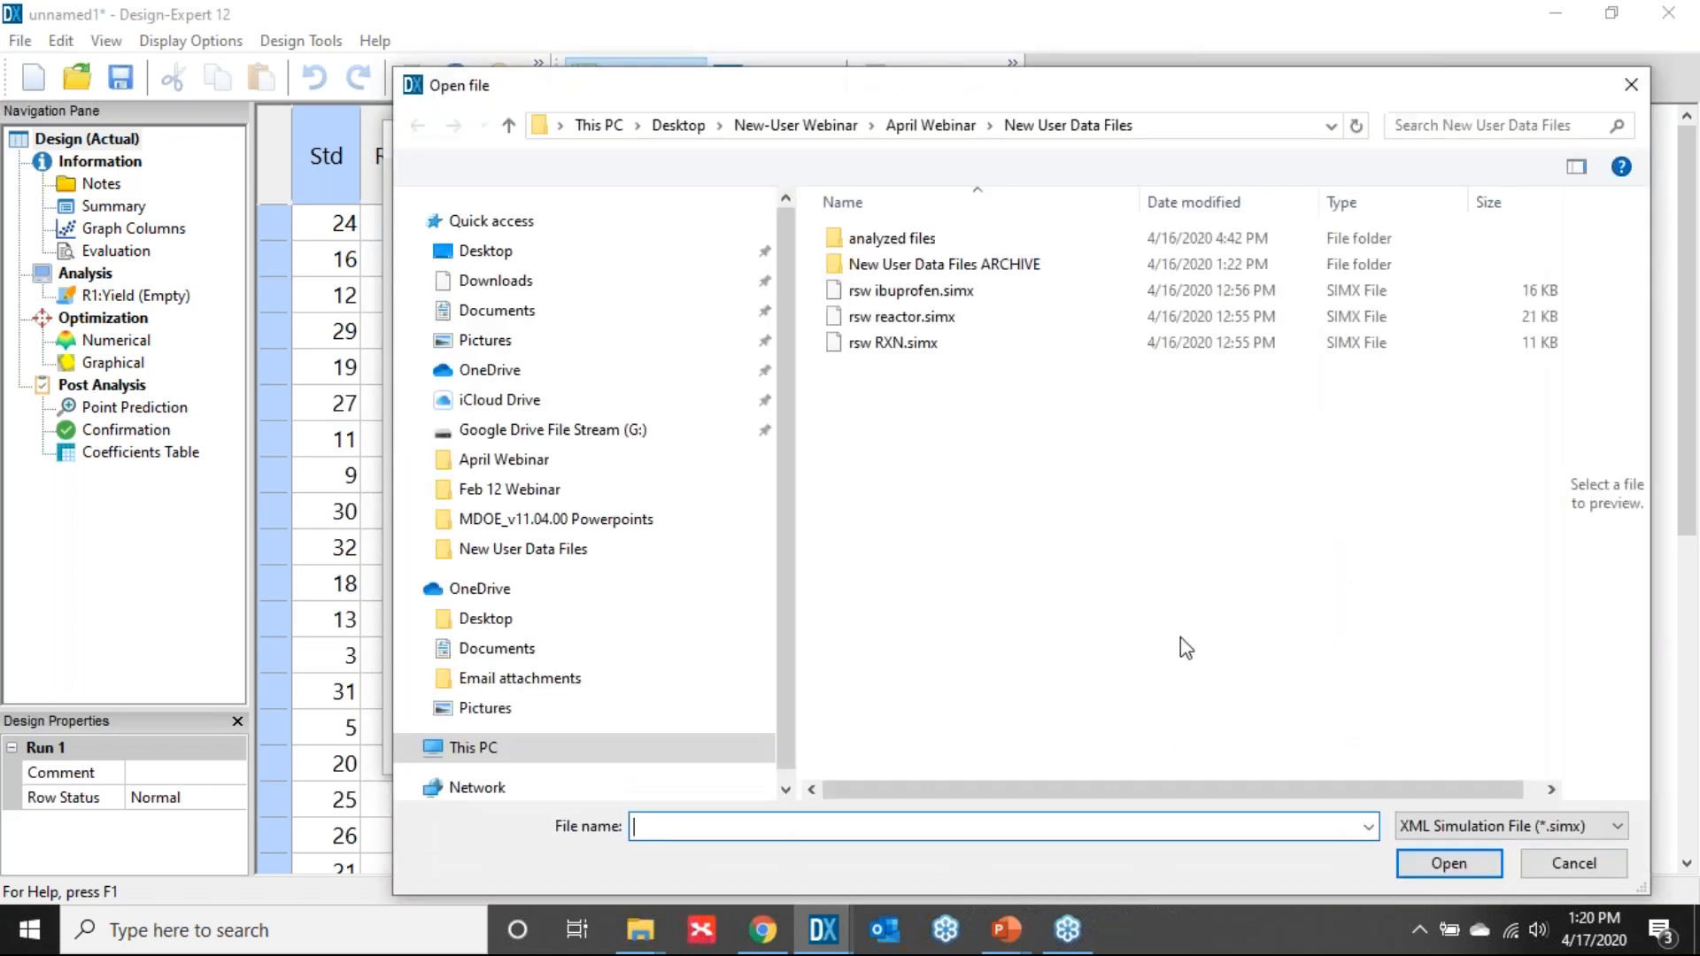
{"action": "double_click", "coordinate": [901, 317]}
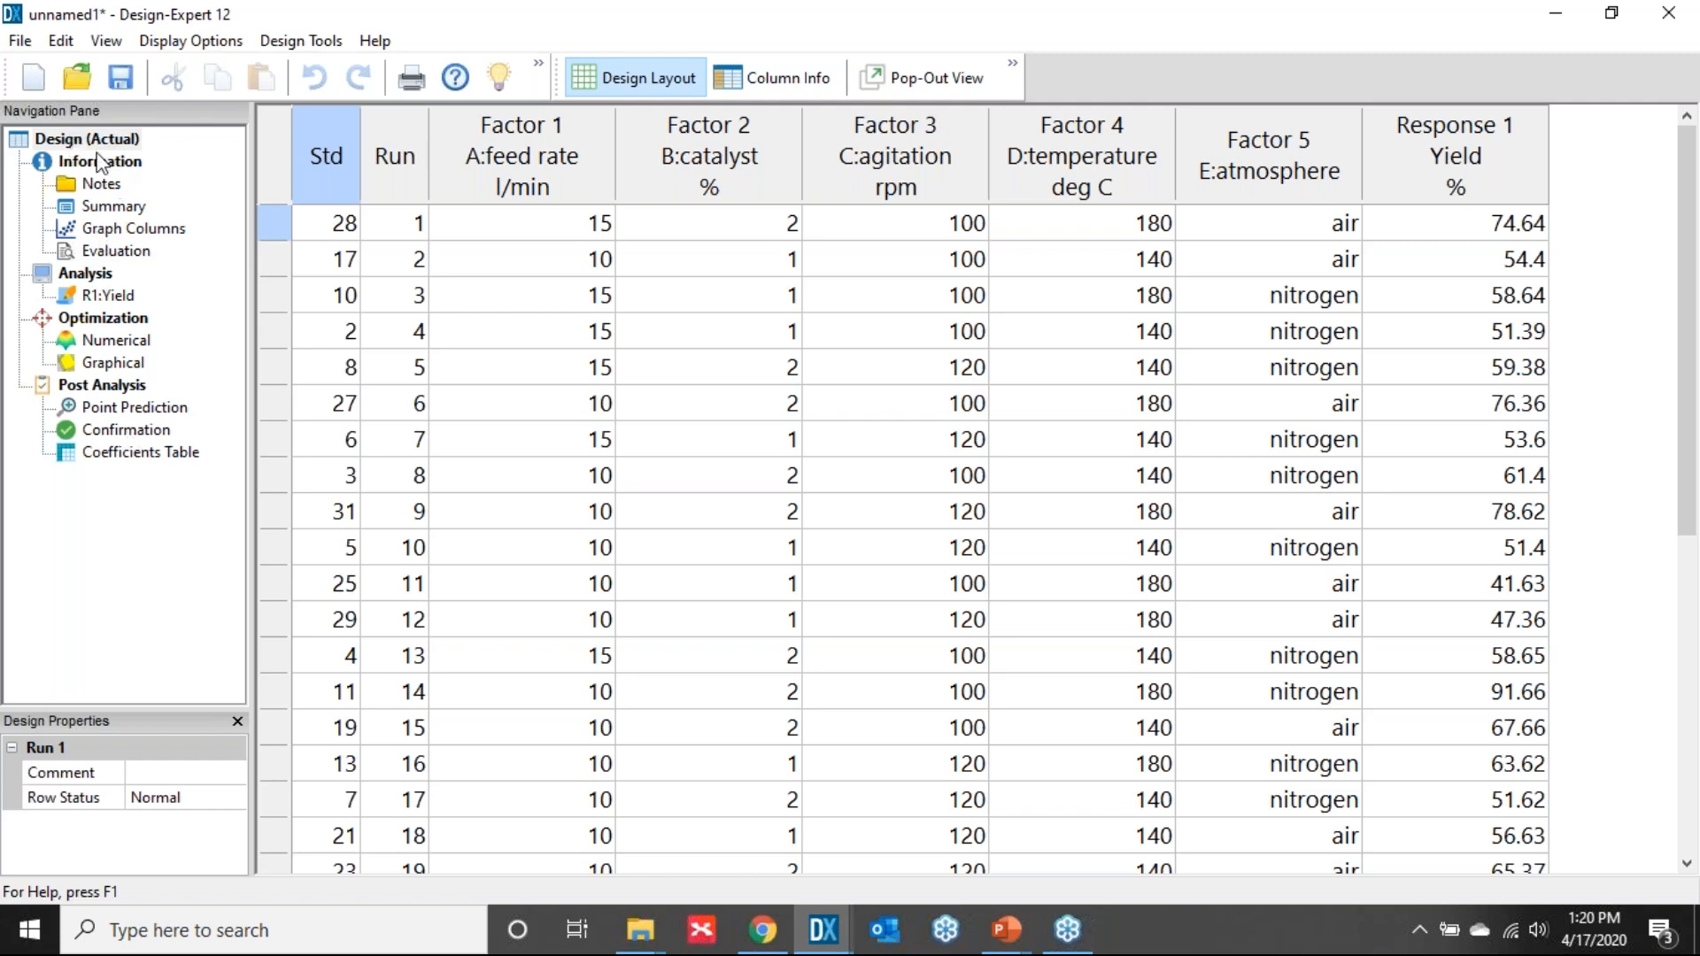
- Start the Yield analysis without a transformation and select effects B, D, E, BD and DE on the half-normal plot
{"action": "left_click", "coordinate": [111, 299]}
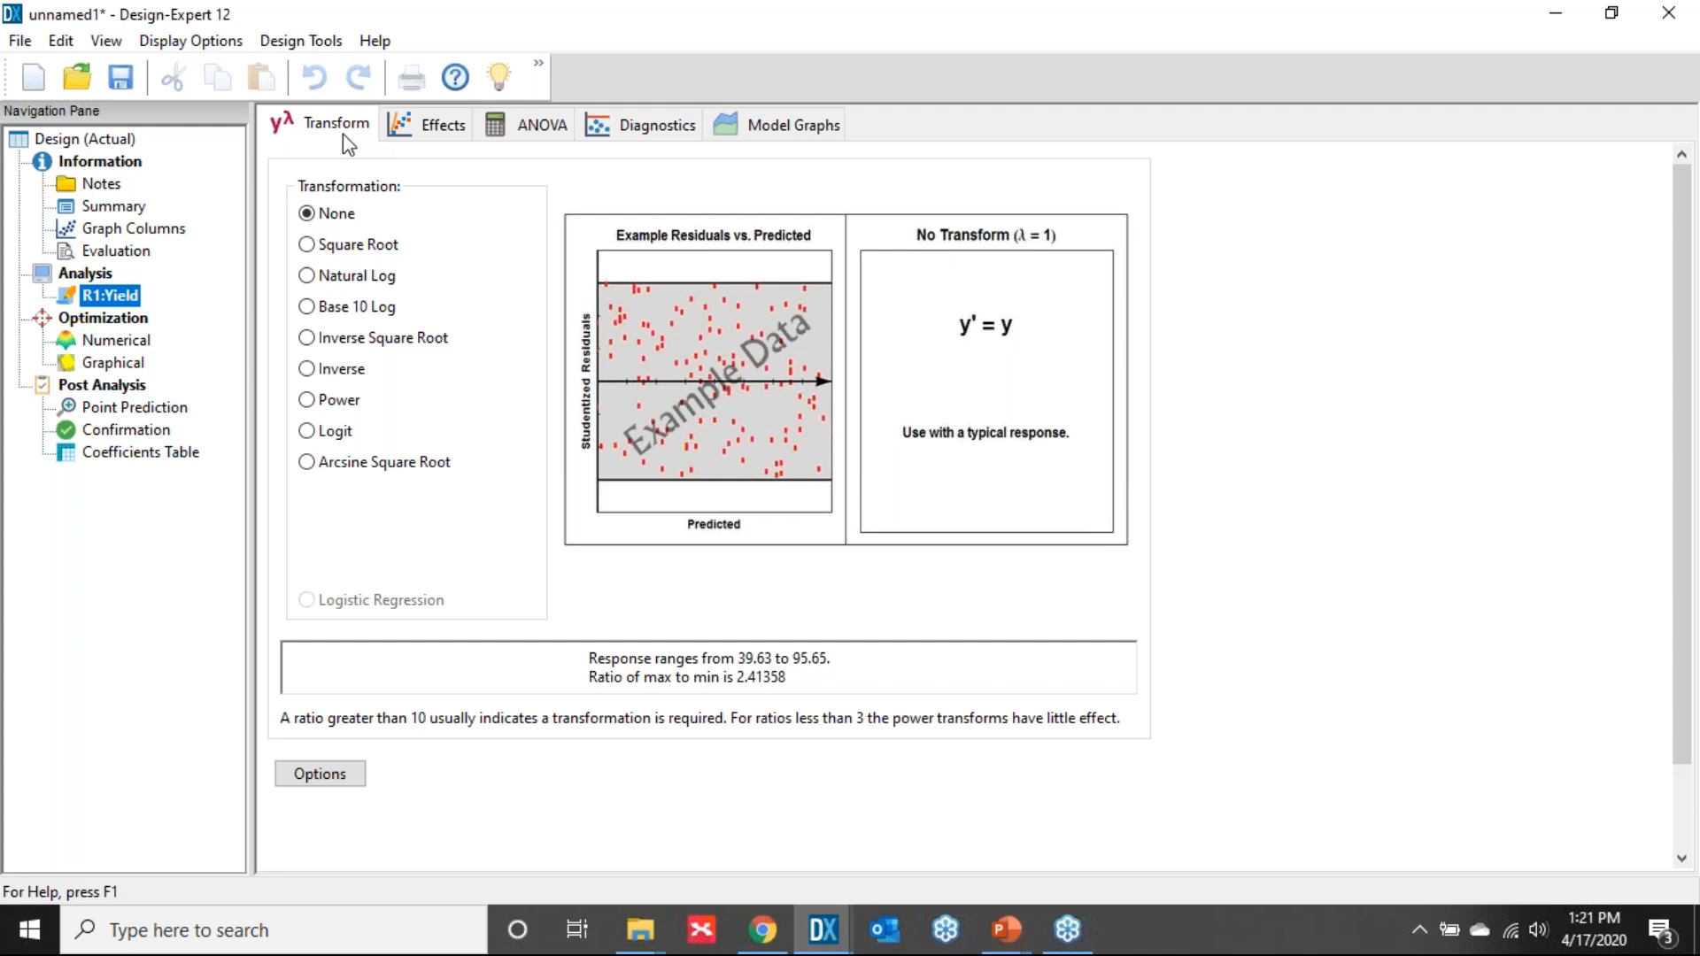
{"action": "left_click", "coordinate": [432, 128]}
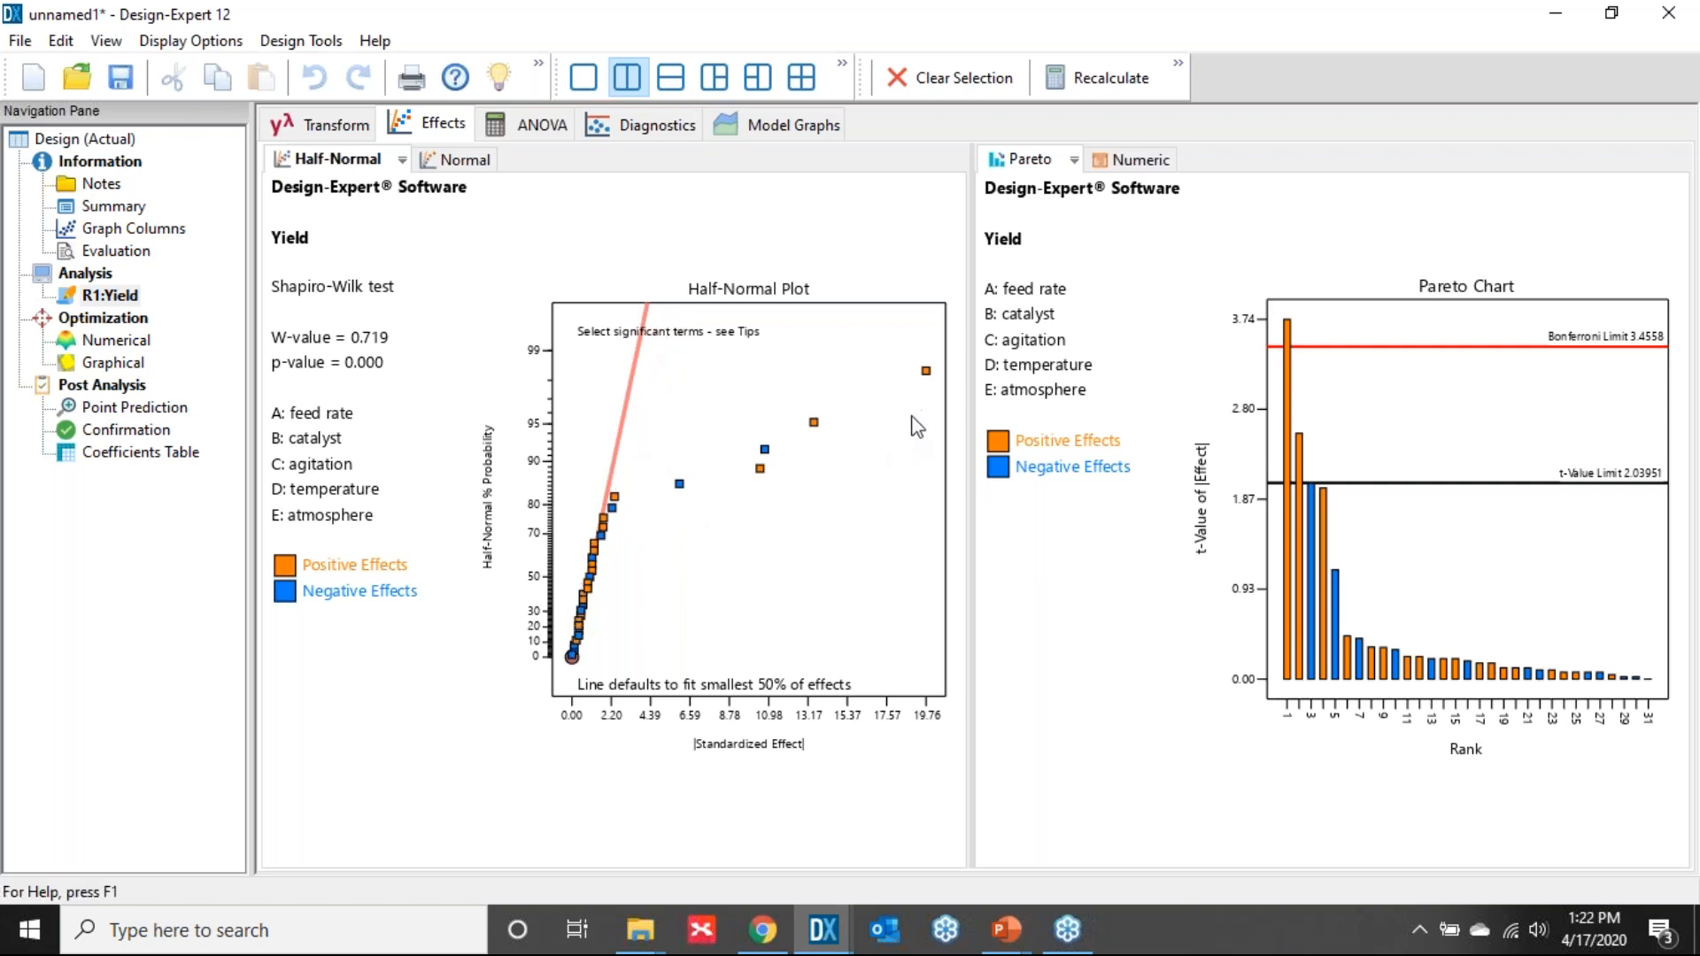
{"action": "left_click_drag", "start_coordinate": [656, 353], "coordinate": [948, 536]}
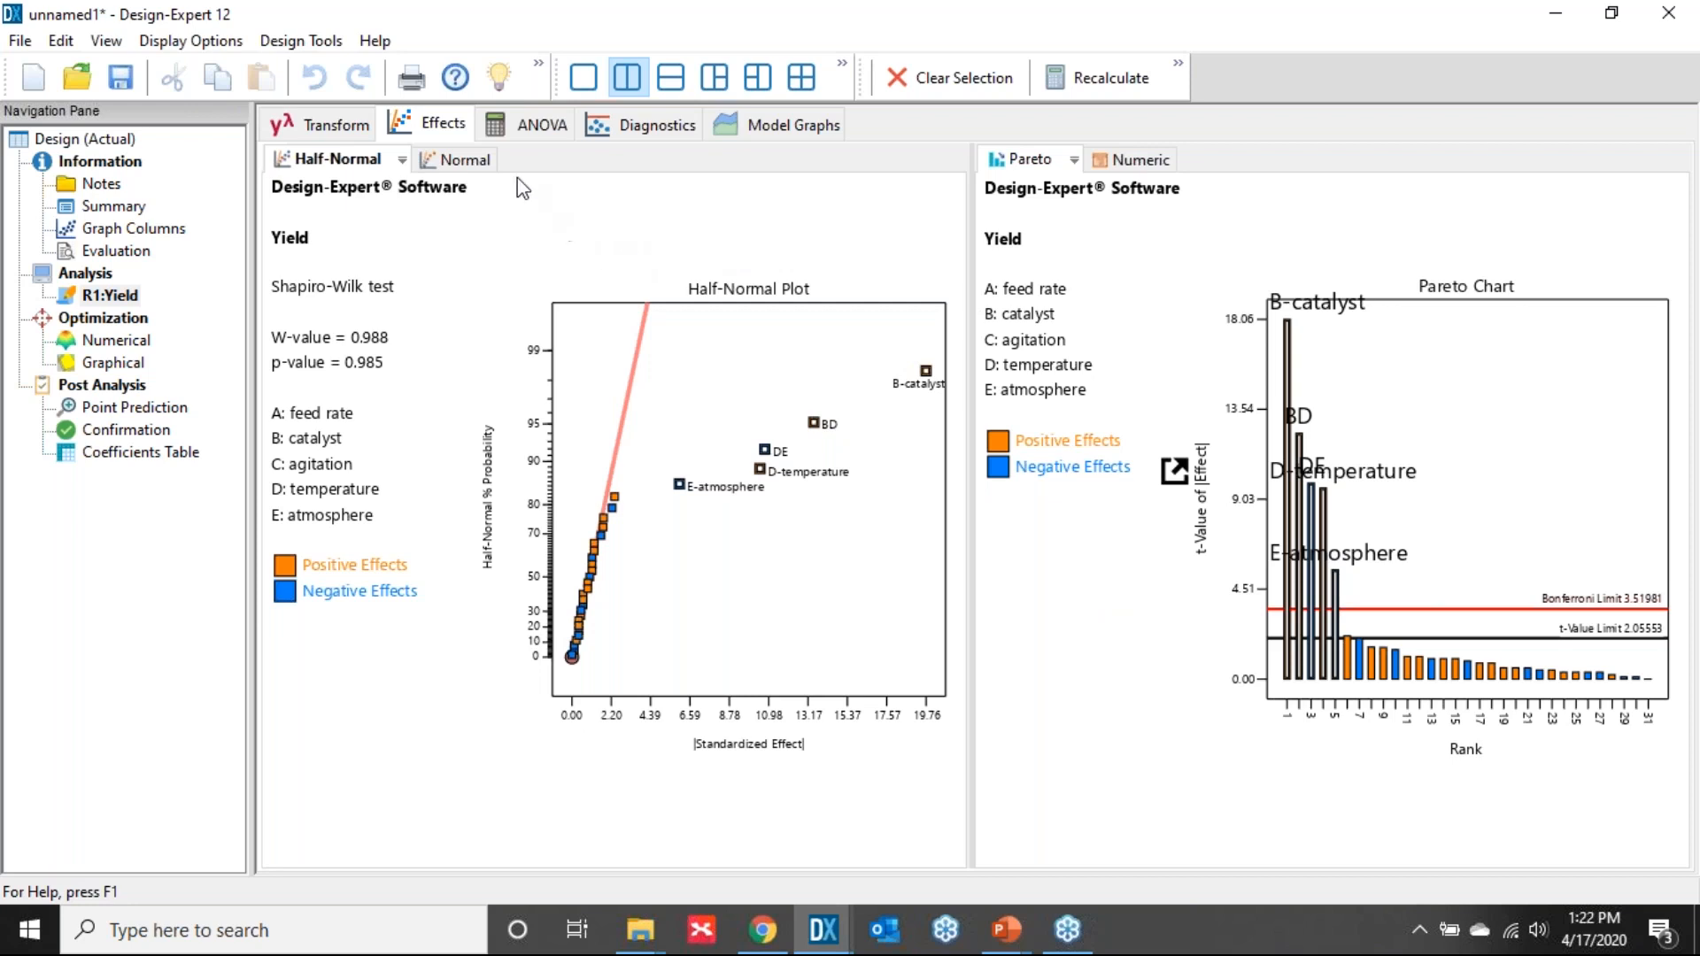
- Open the ANOVA for Yield and resize its panes to examine the fit statistics and the coded coefficients
{"action": "left_click", "coordinate": [531, 125]}
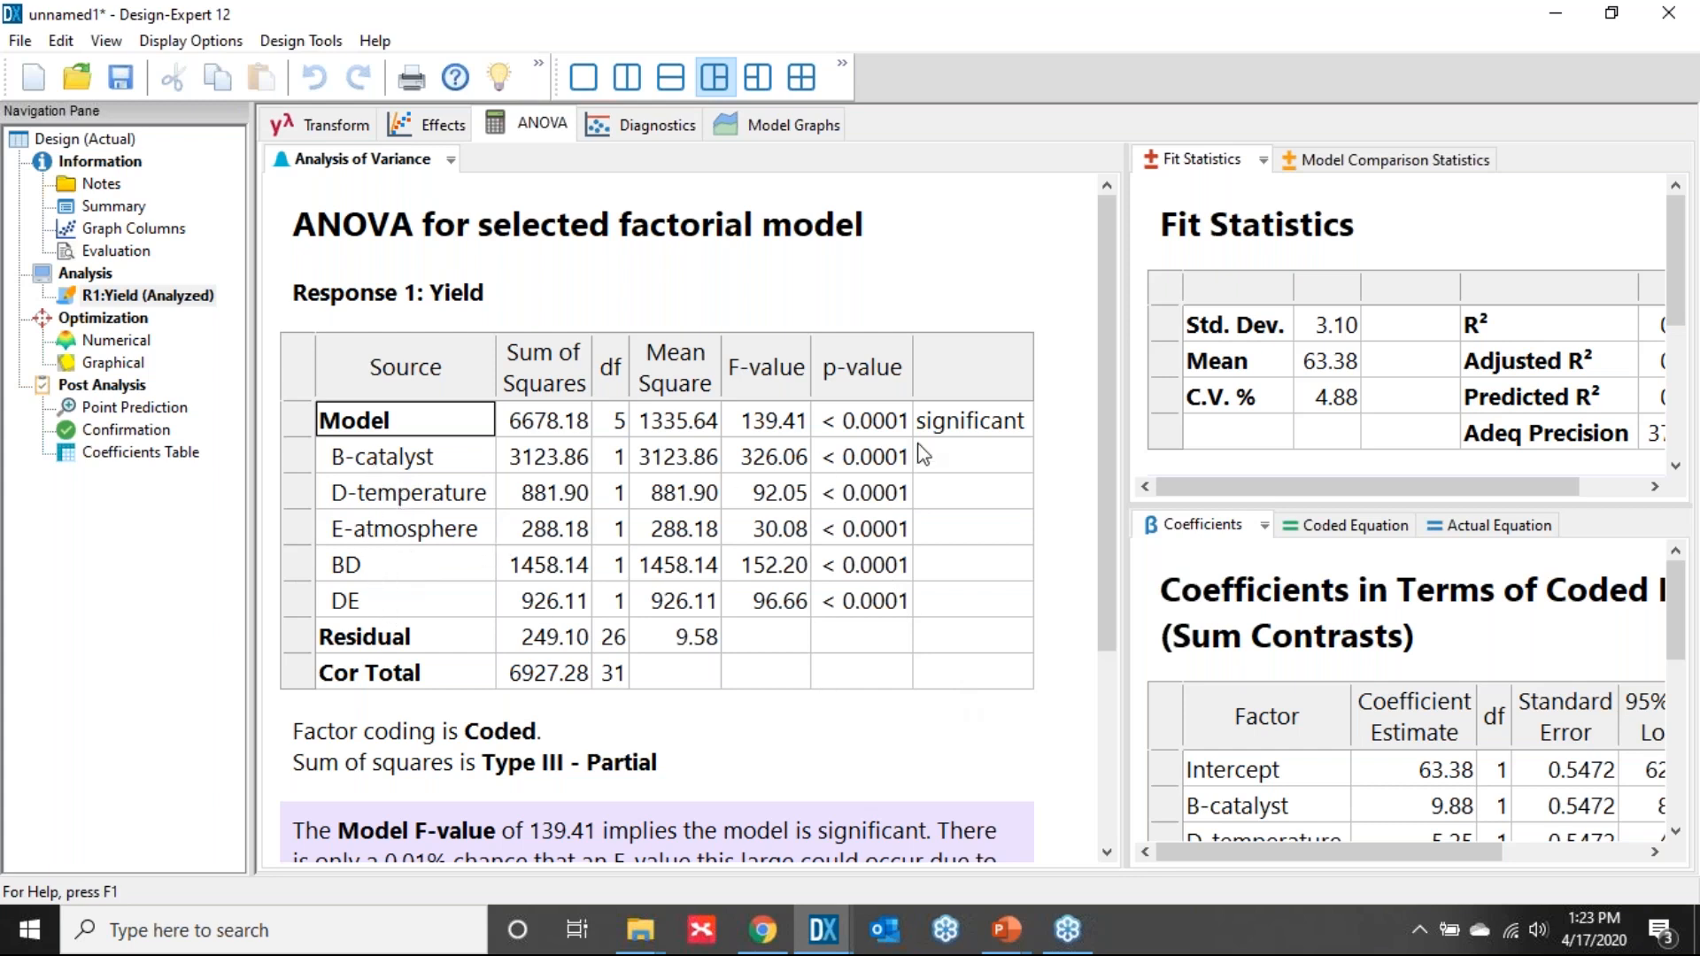
{"action": "left_click_drag", "start_coordinate": [1125, 425], "coordinate": [779, 425]}
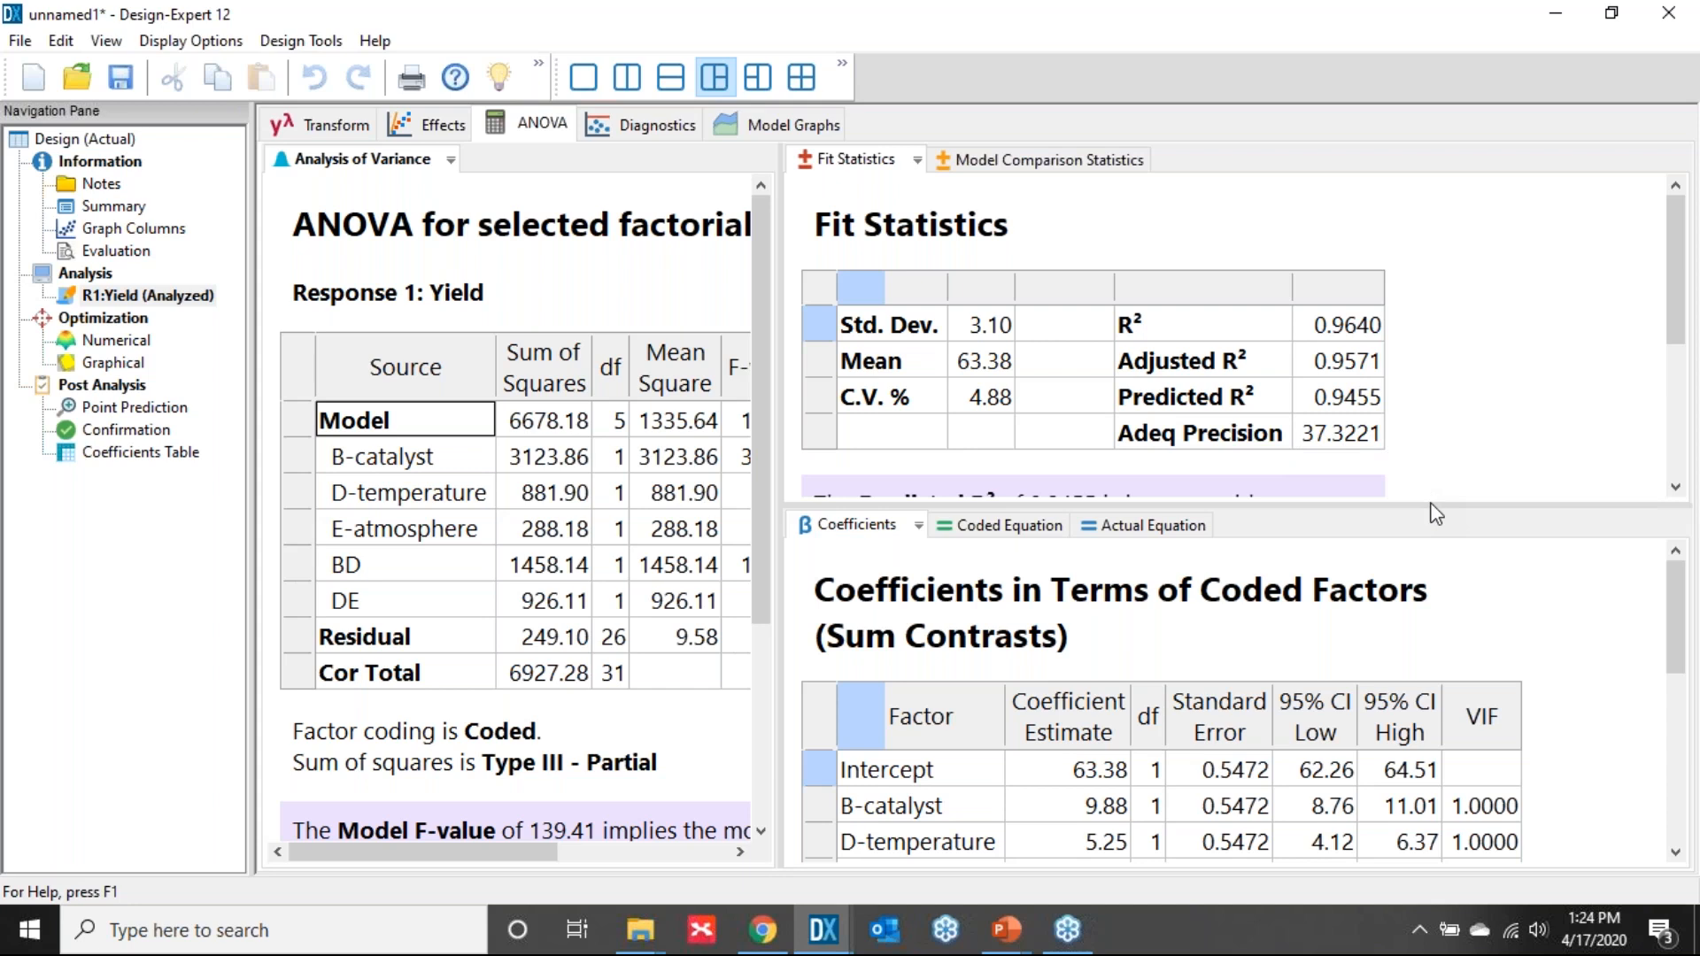
{"action": "left_click_drag", "start_coordinate": [1430, 505], "coordinate": [1399, 792]}
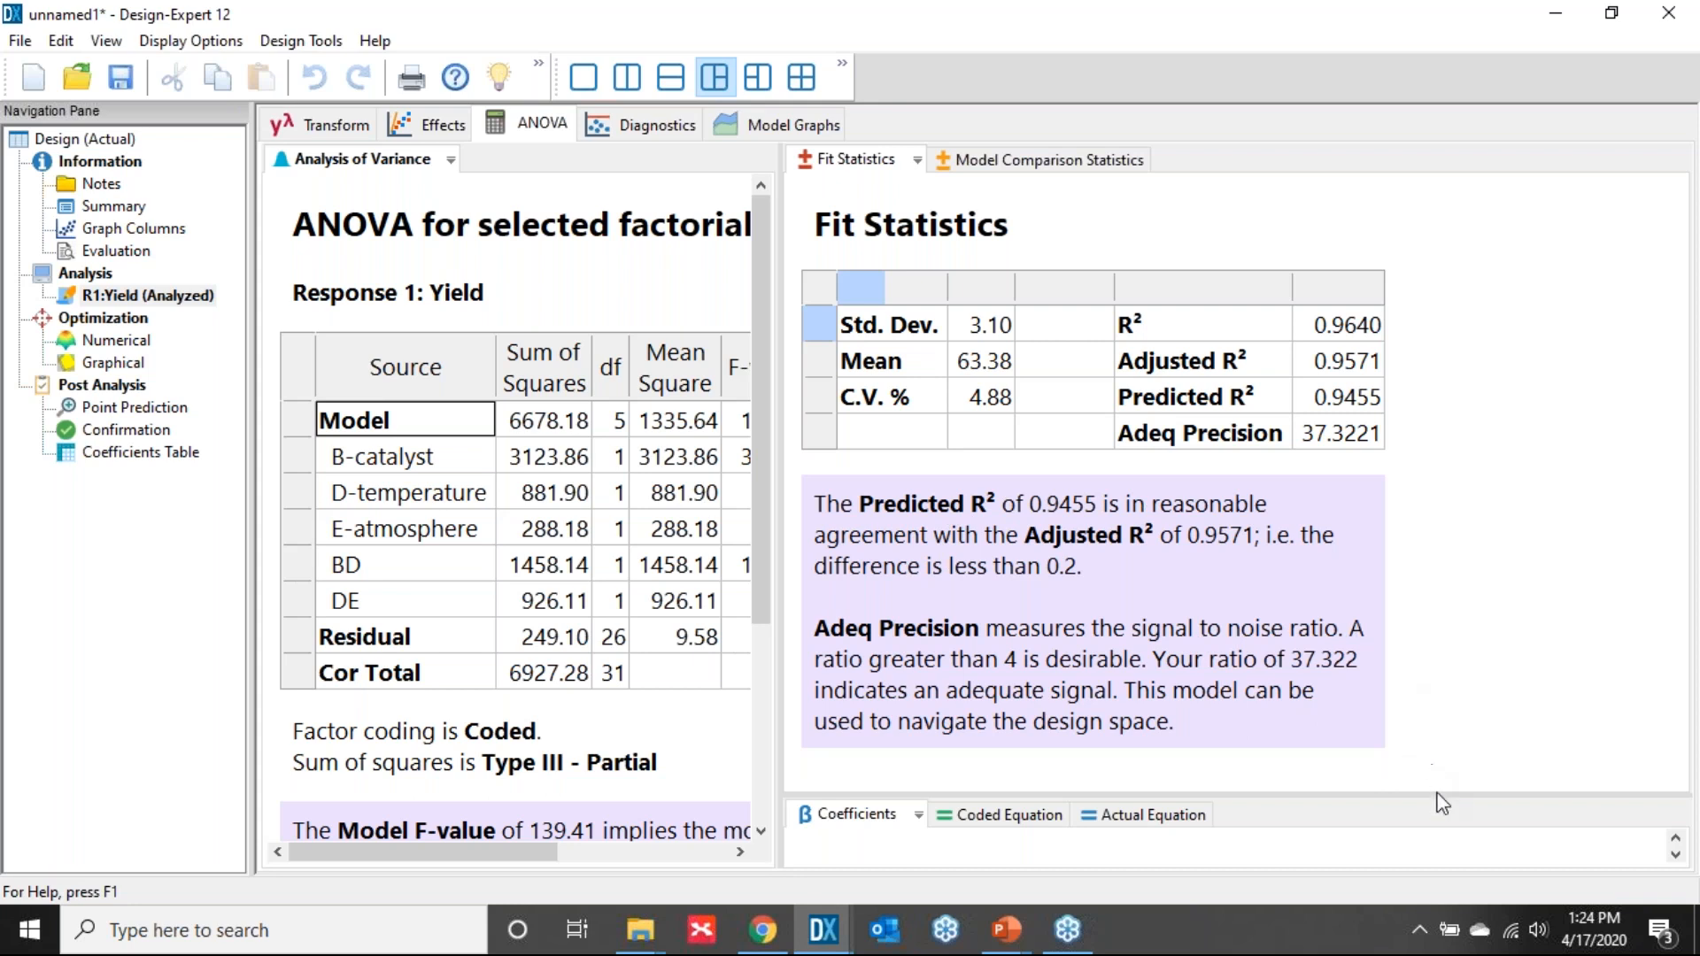
{"action": "left_click_drag", "start_coordinate": [1436, 794], "coordinate": [1398, 464]}
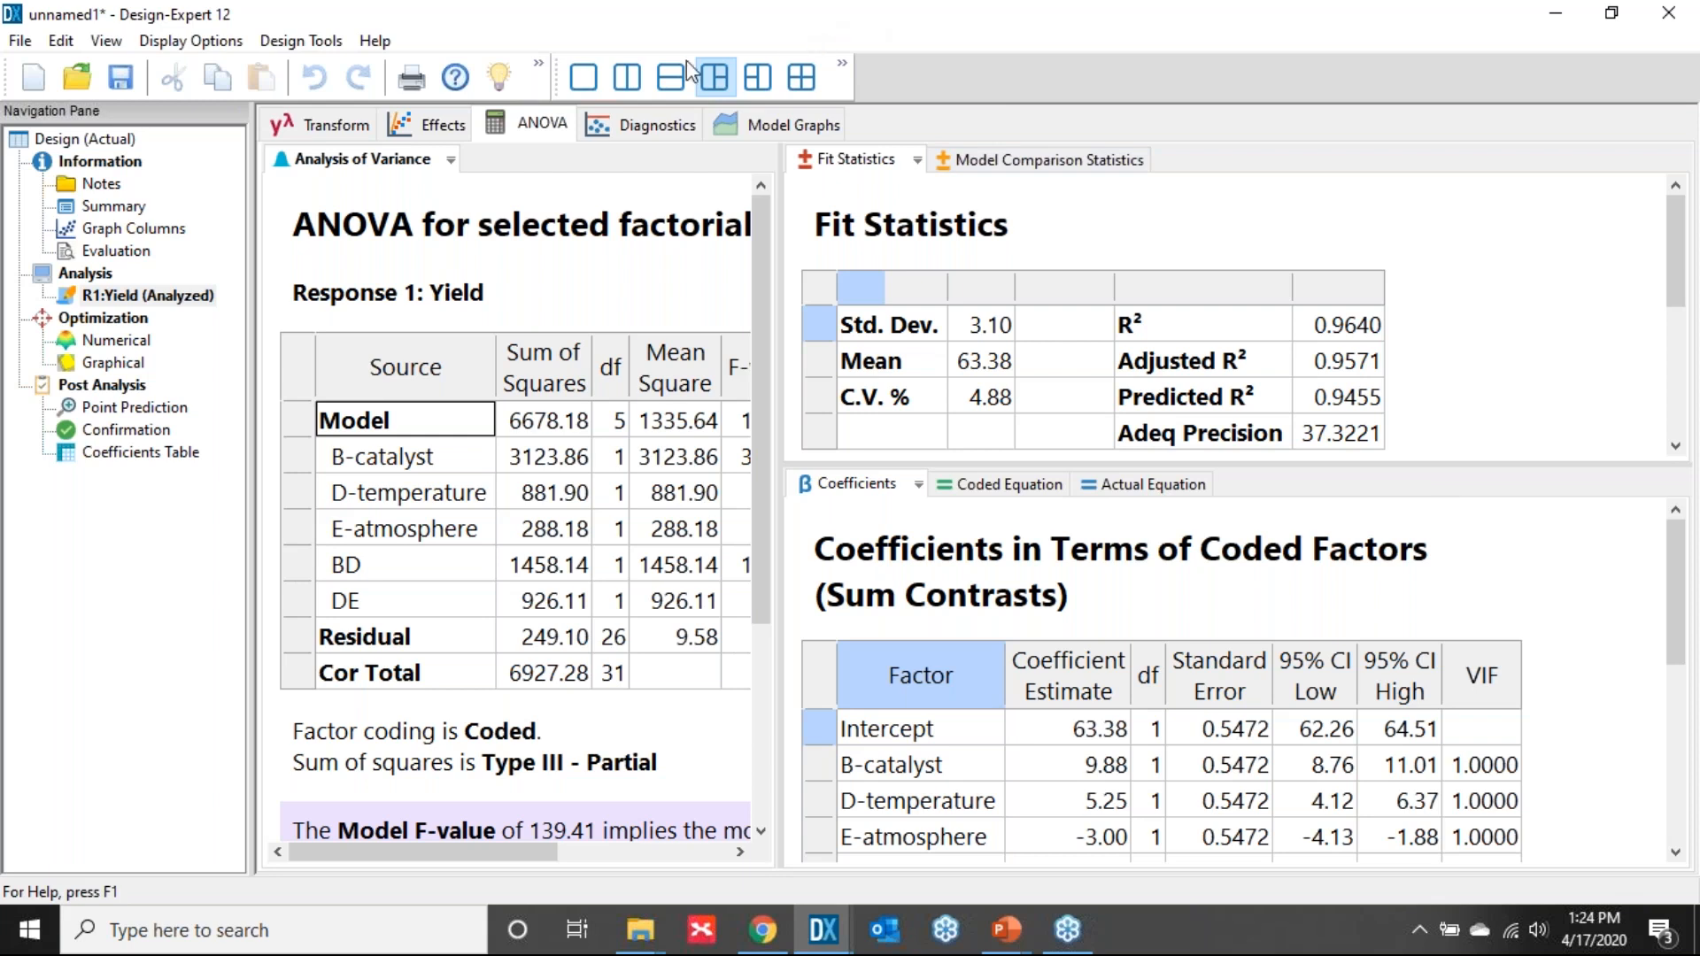
- Examine the residual diagnostic plots for Yield, and return to the transformation options
{"action": "left_click", "coordinate": [654, 131]}
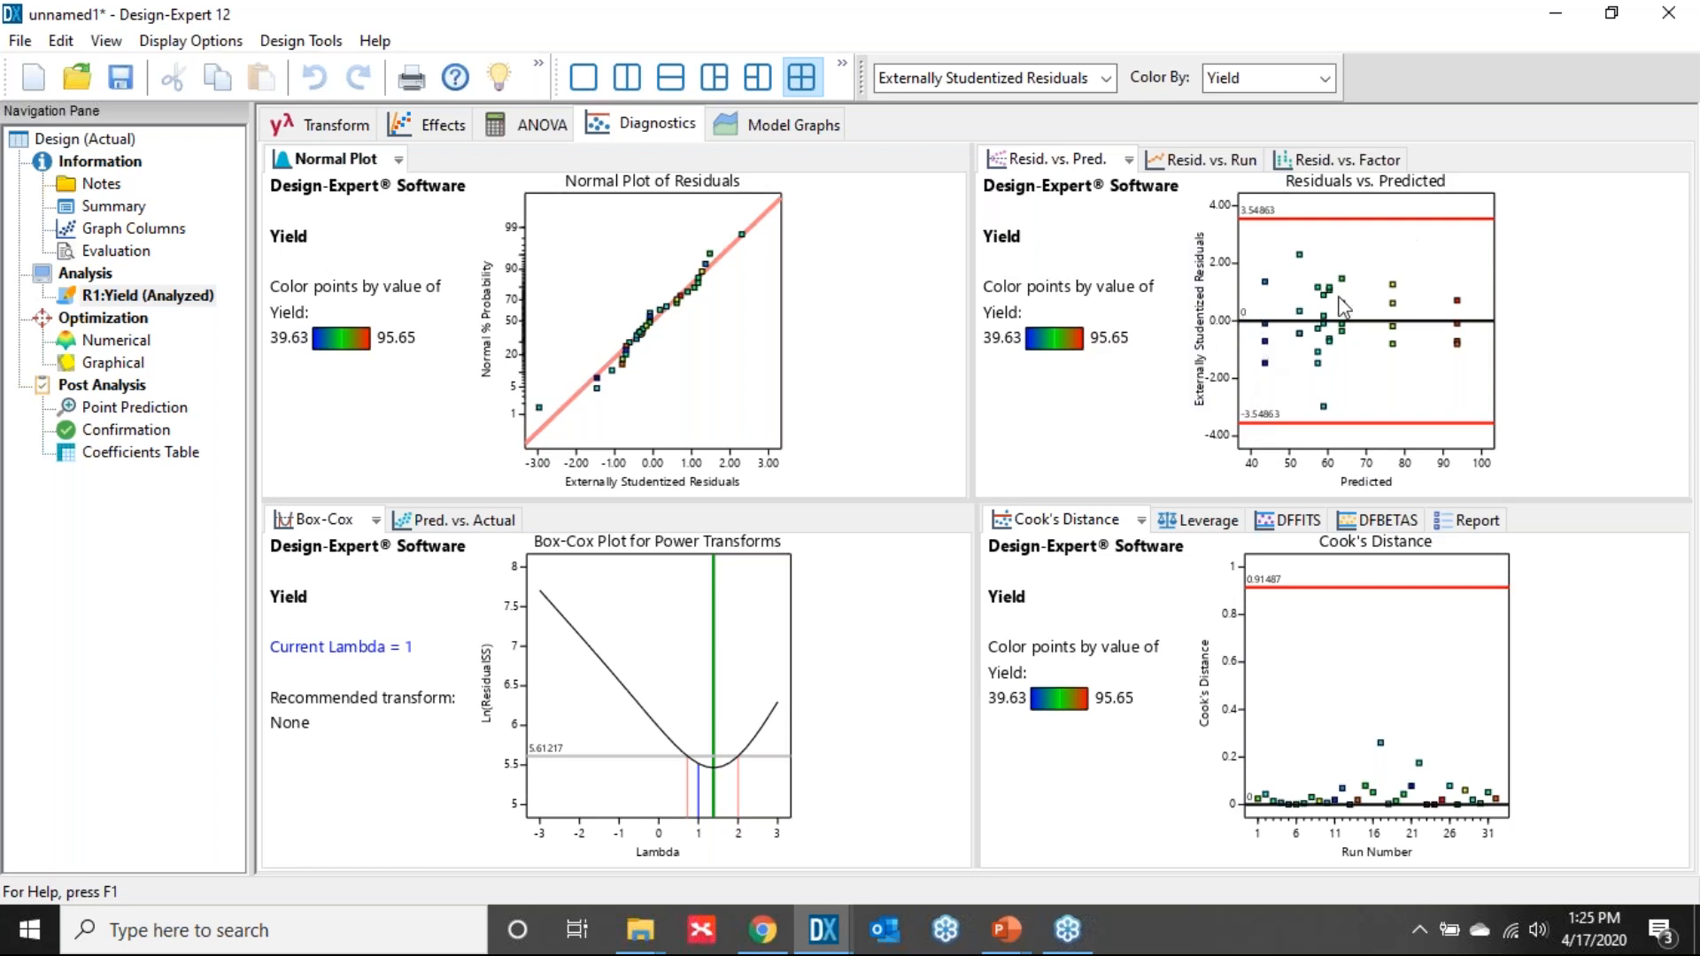
{"action": "mouse_move", "coordinate": [1327, 347]}
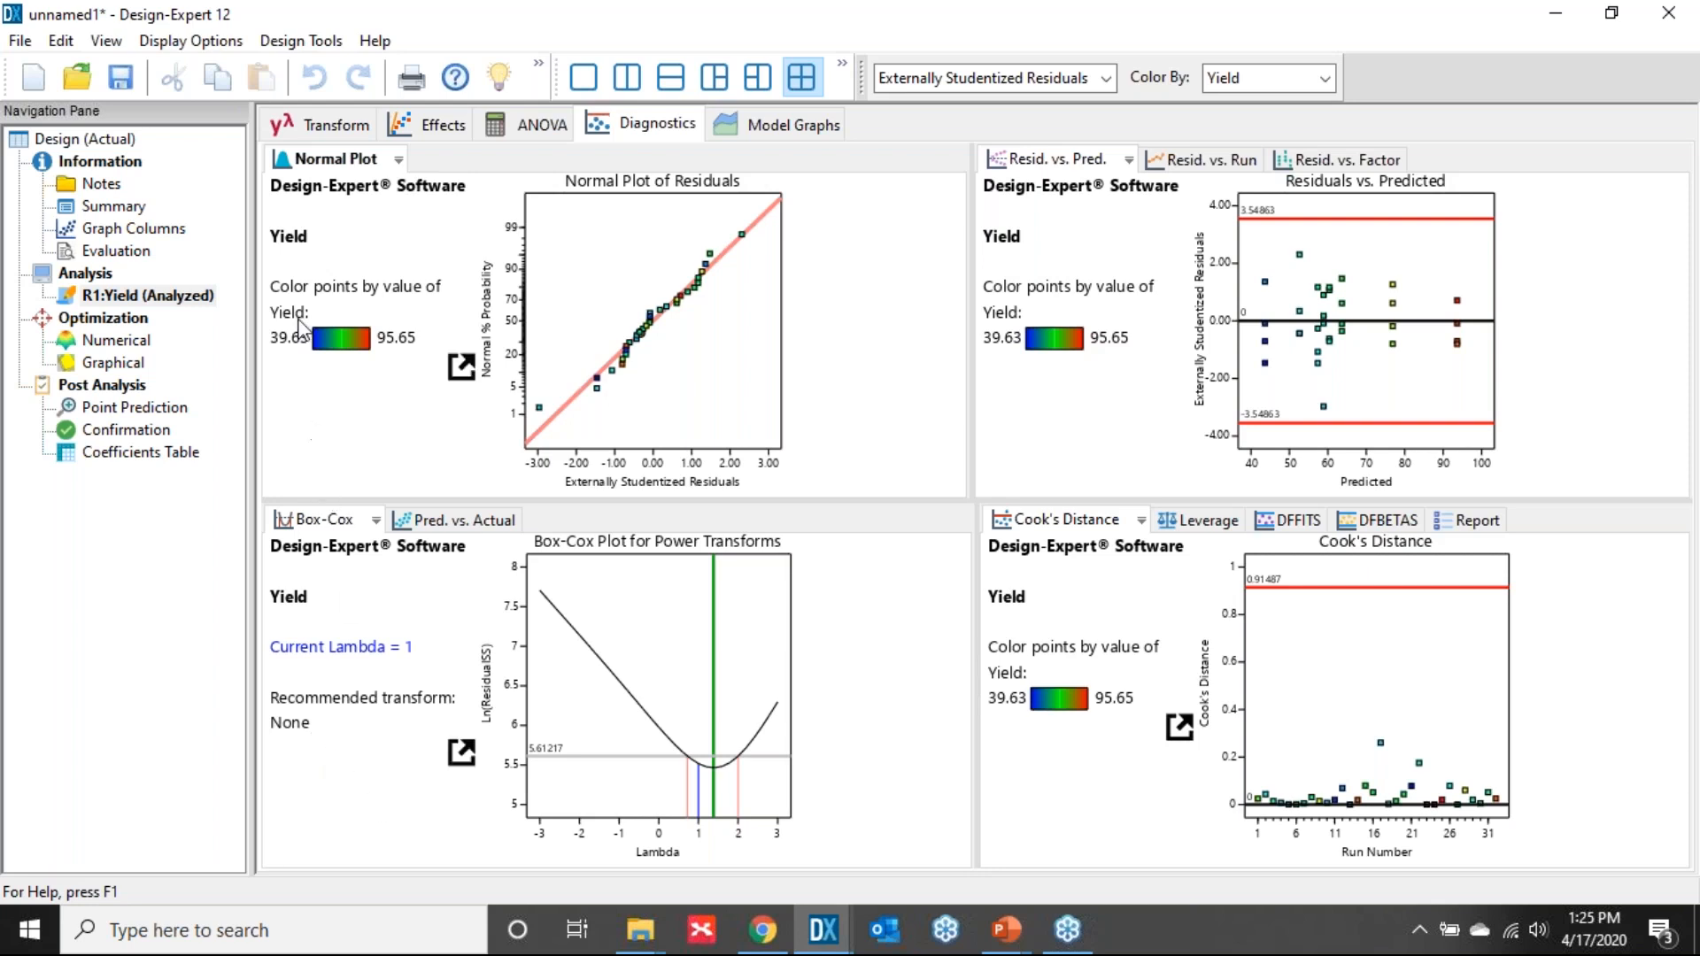
{"action": "left_click", "coordinate": [328, 130]}
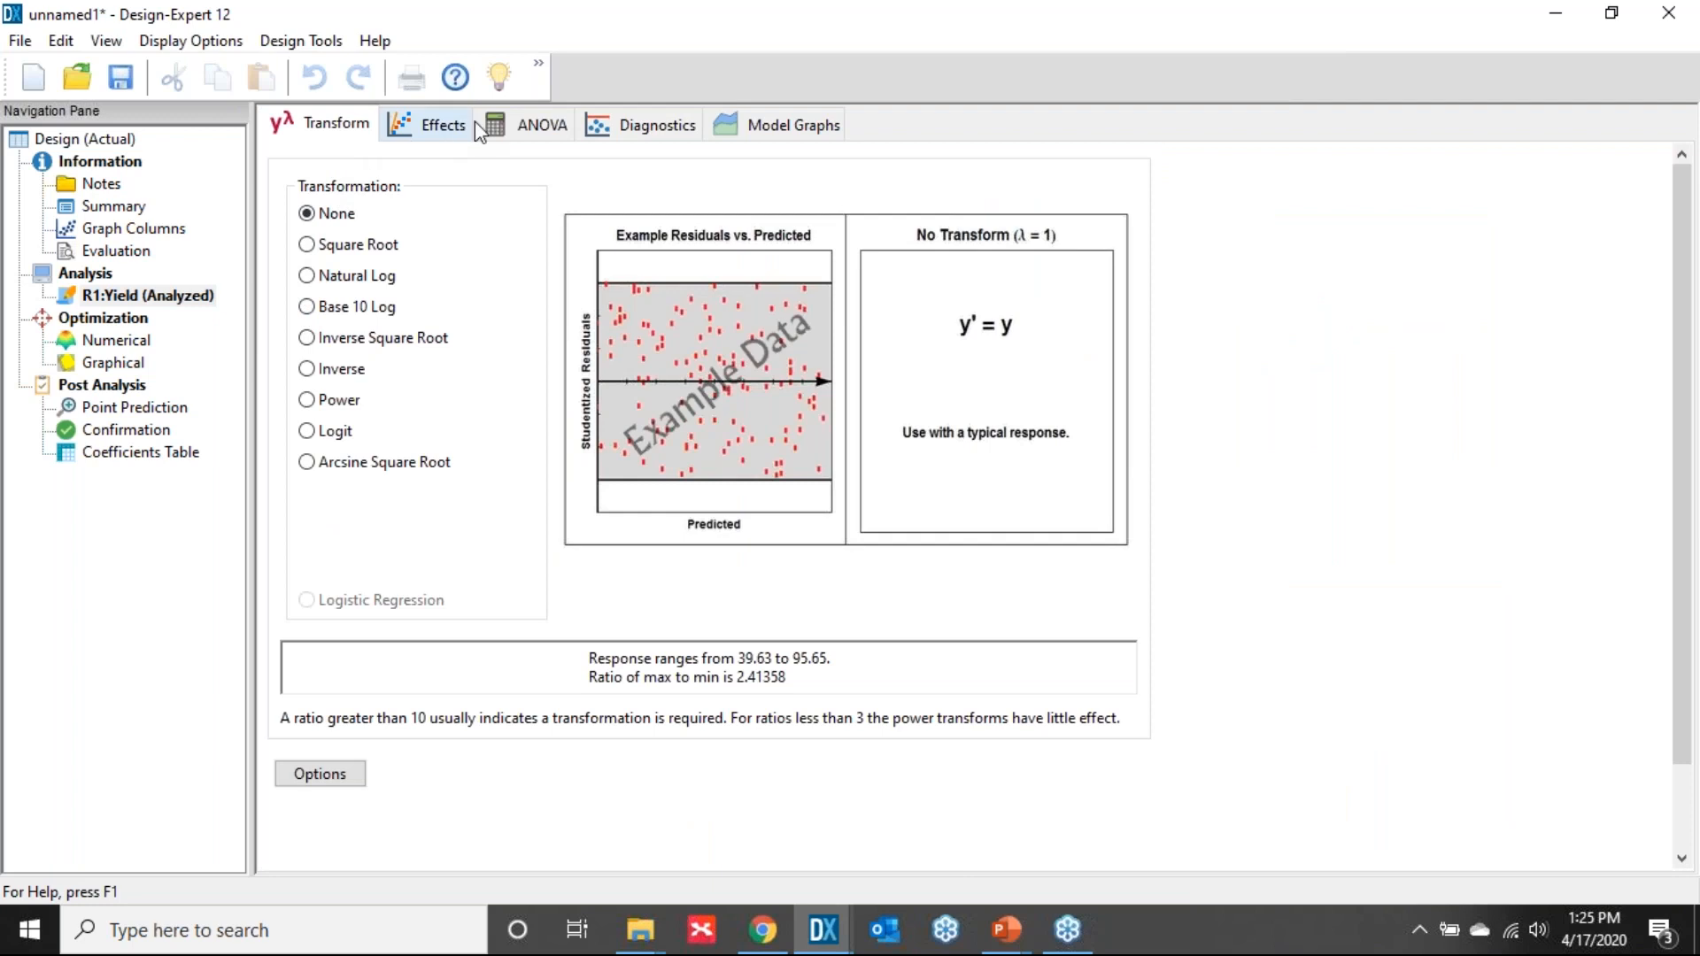
- Check the predicted versus actual diagnostics plot for Yield, and open the BD interaction graph with all factor settings in view
{"action": "left_click", "coordinate": [663, 126]}
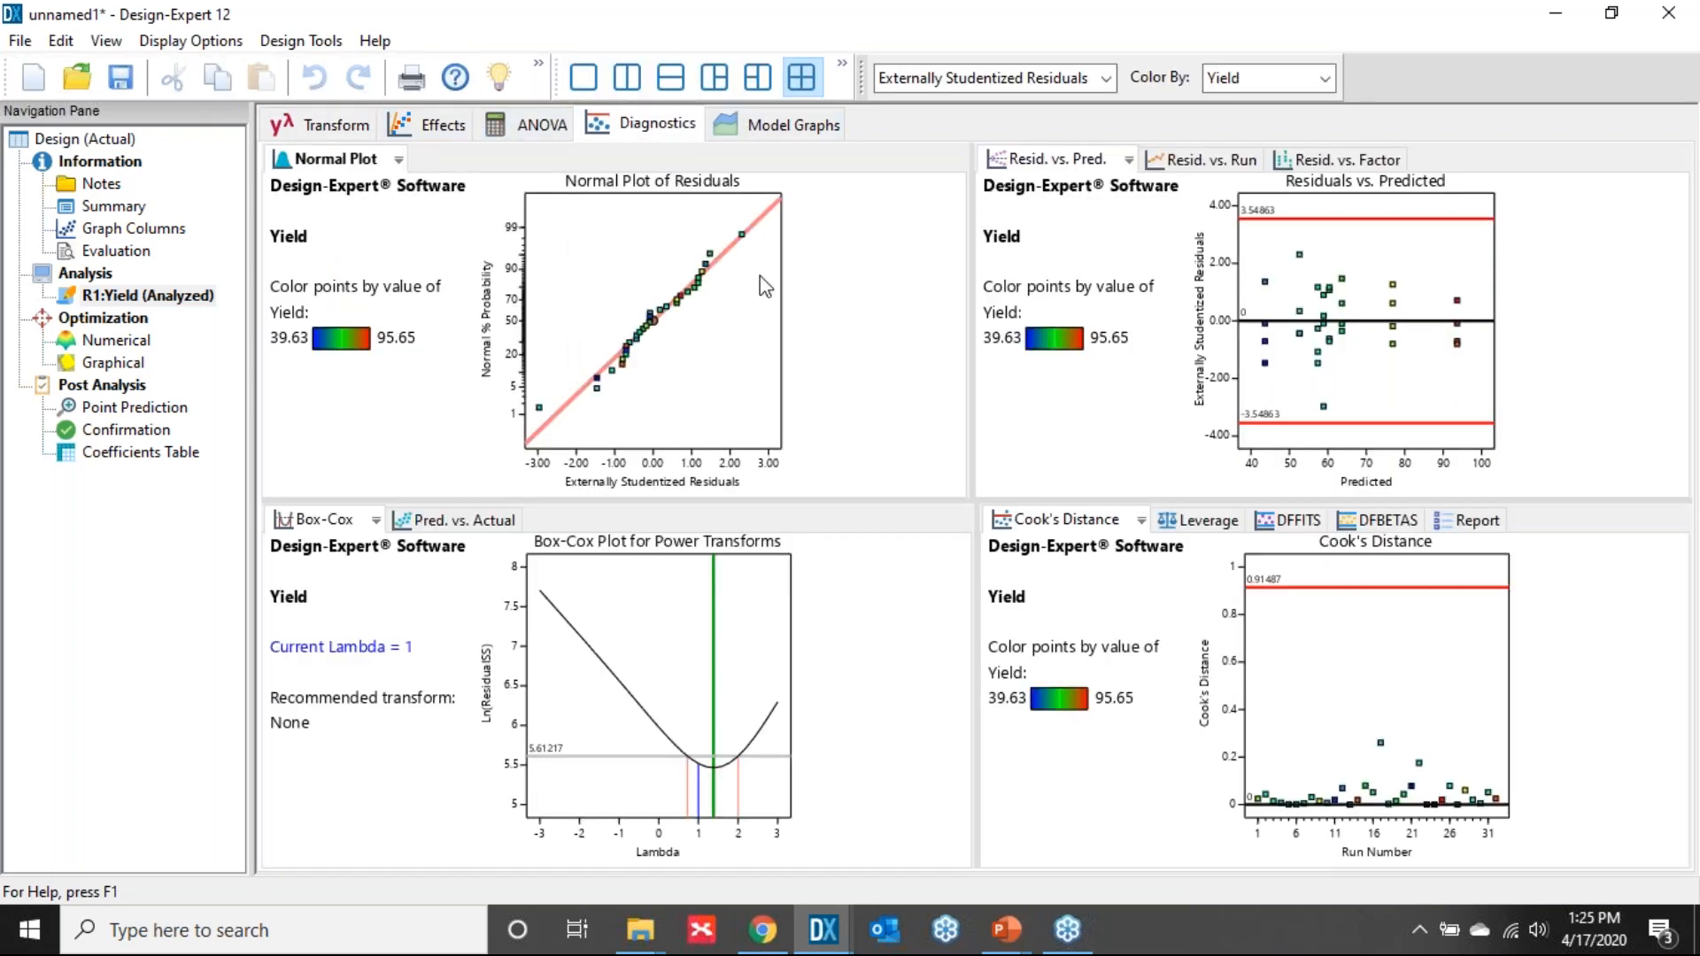
{"action": "left_click", "coordinate": [469, 520]}
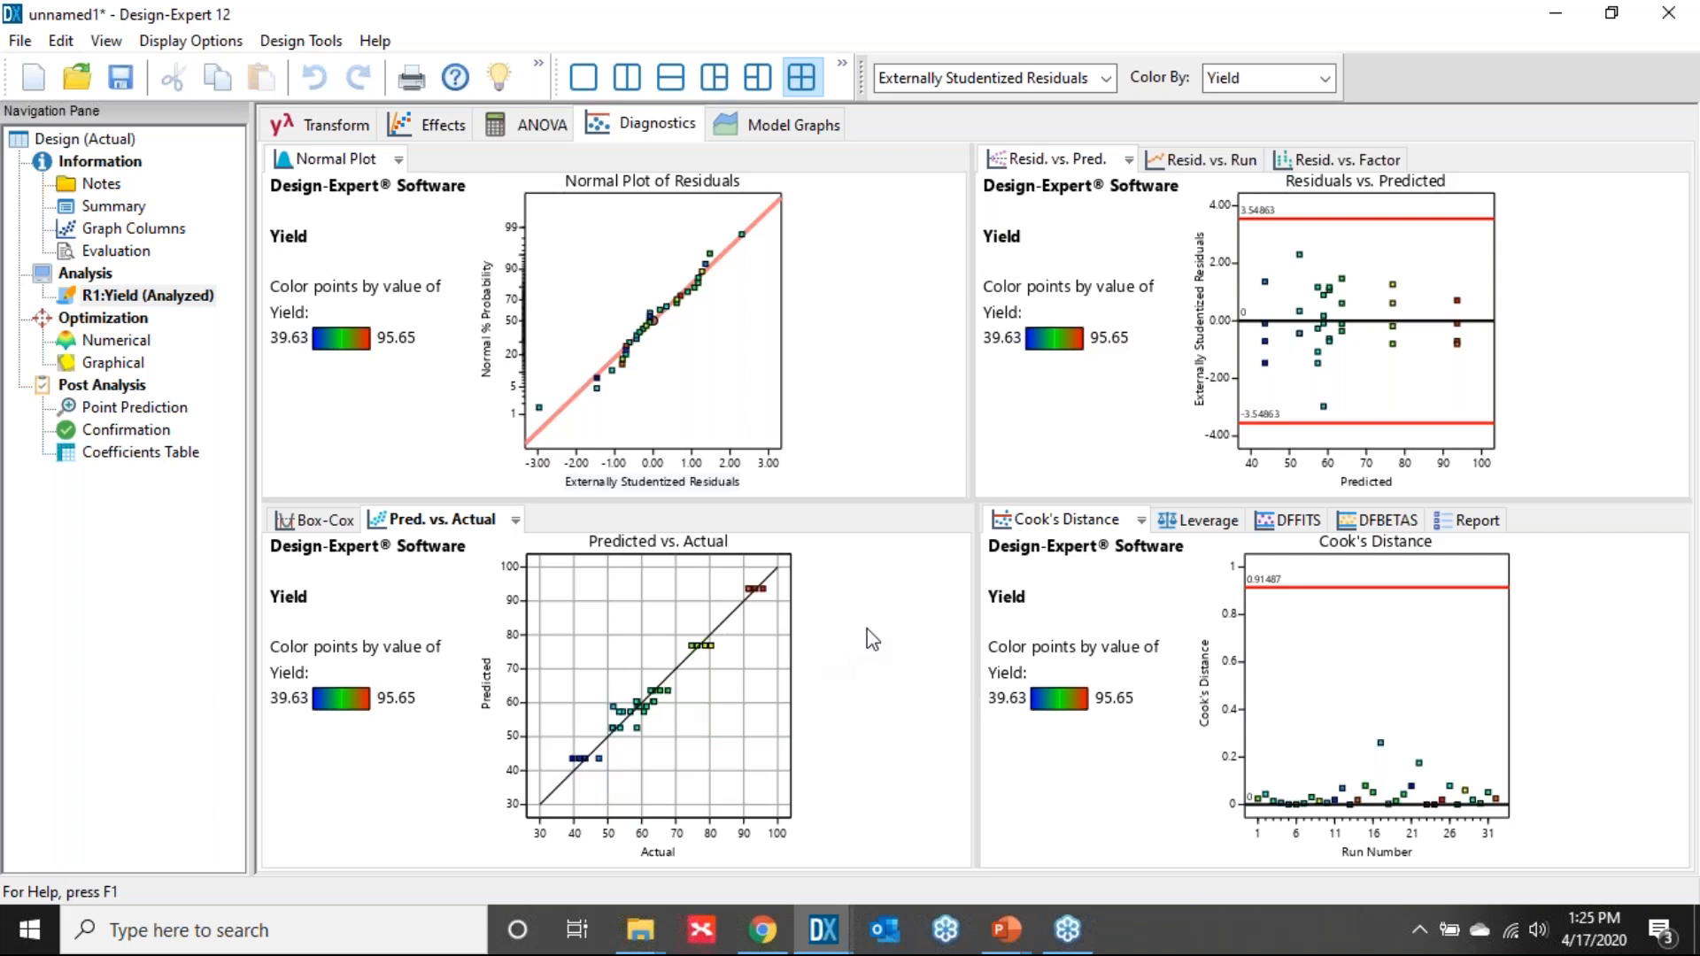
{"action": "left_click", "coordinate": [792, 125]}
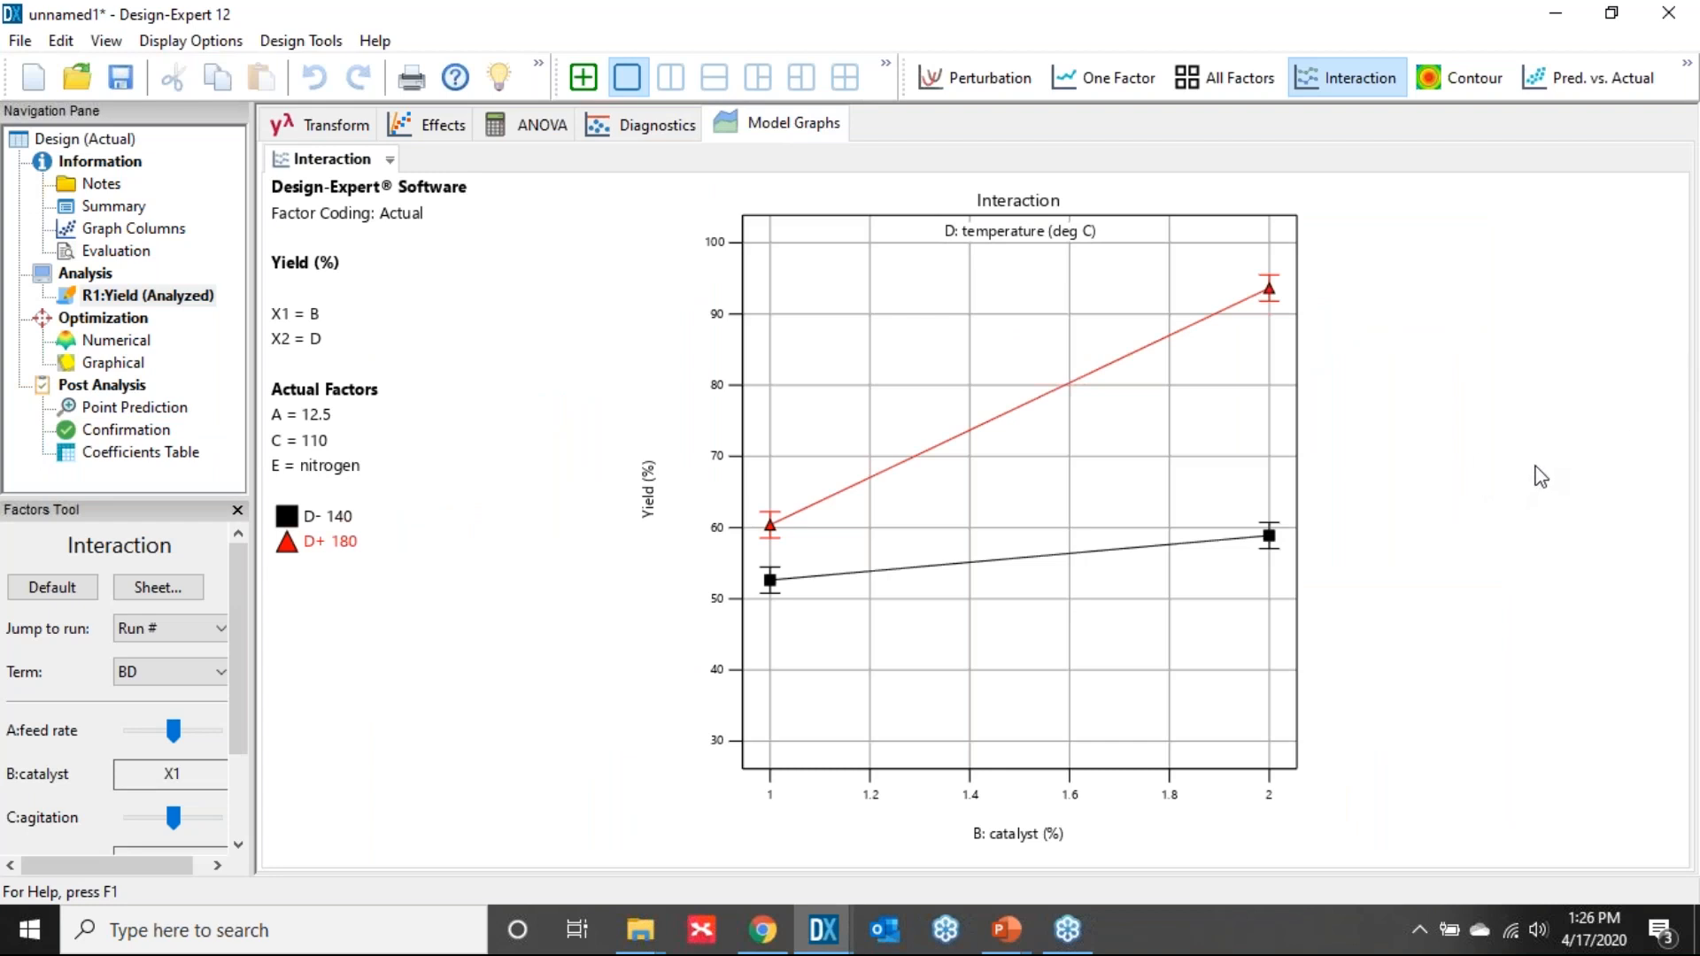
{"action": "left_click_drag", "start_coordinate": [116, 497], "coordinate": [119, 391]}
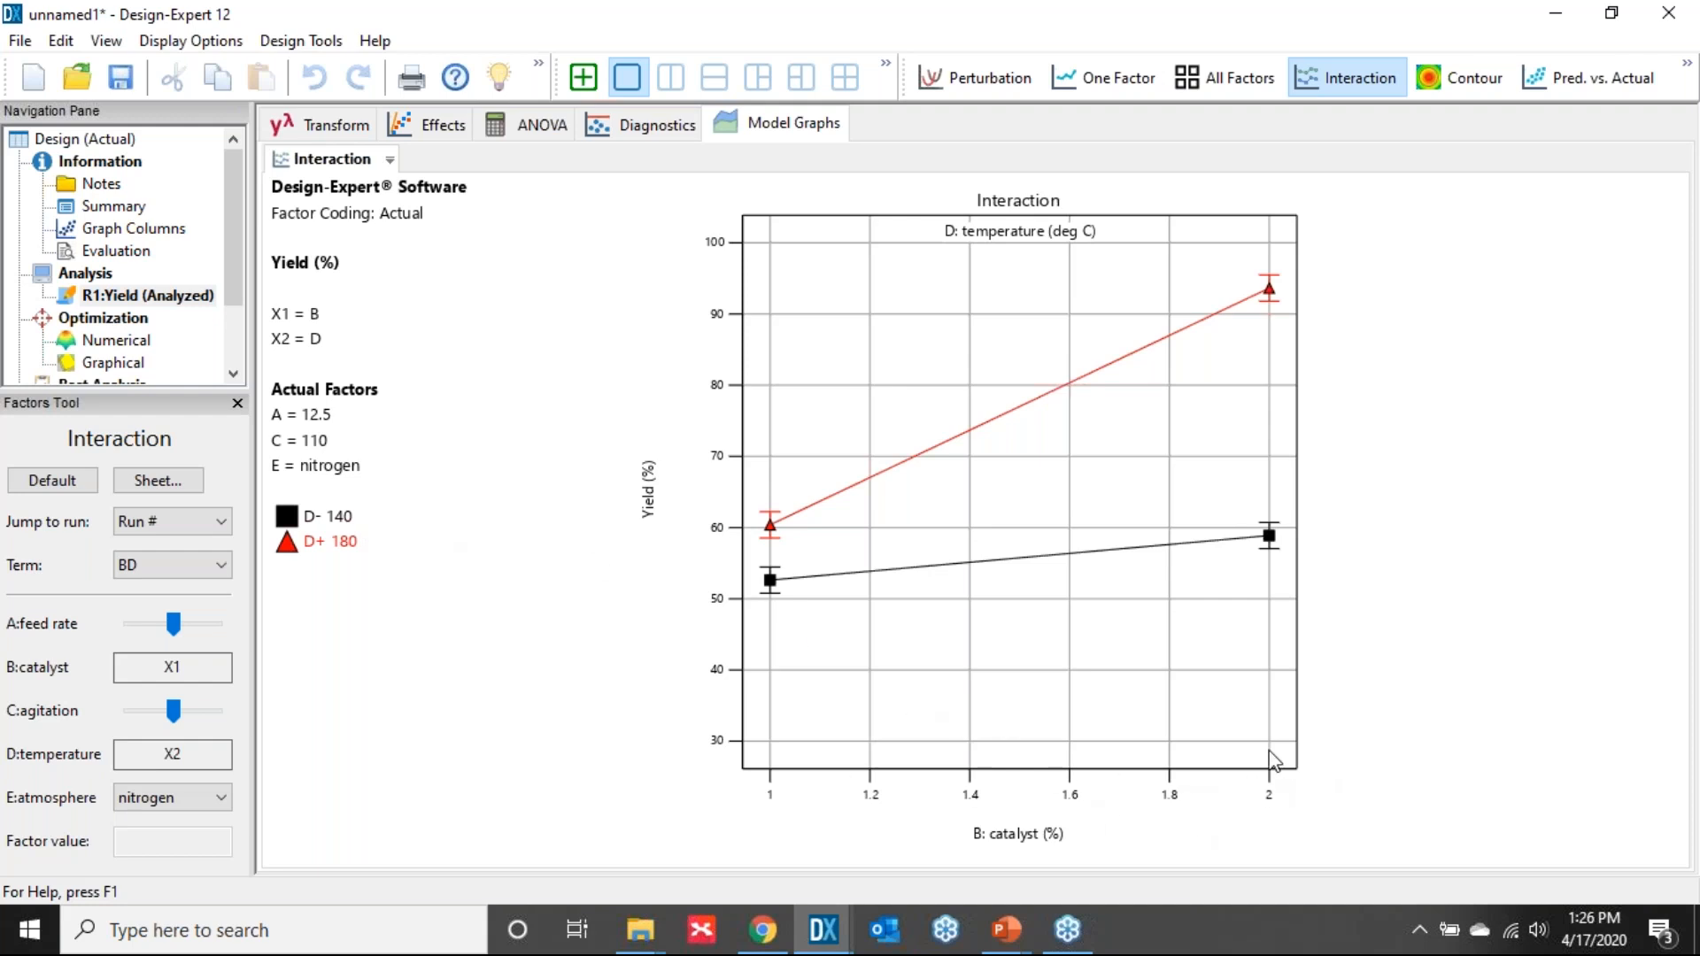
{"action": "mouse_move", "coordinate": [1265, 290]}
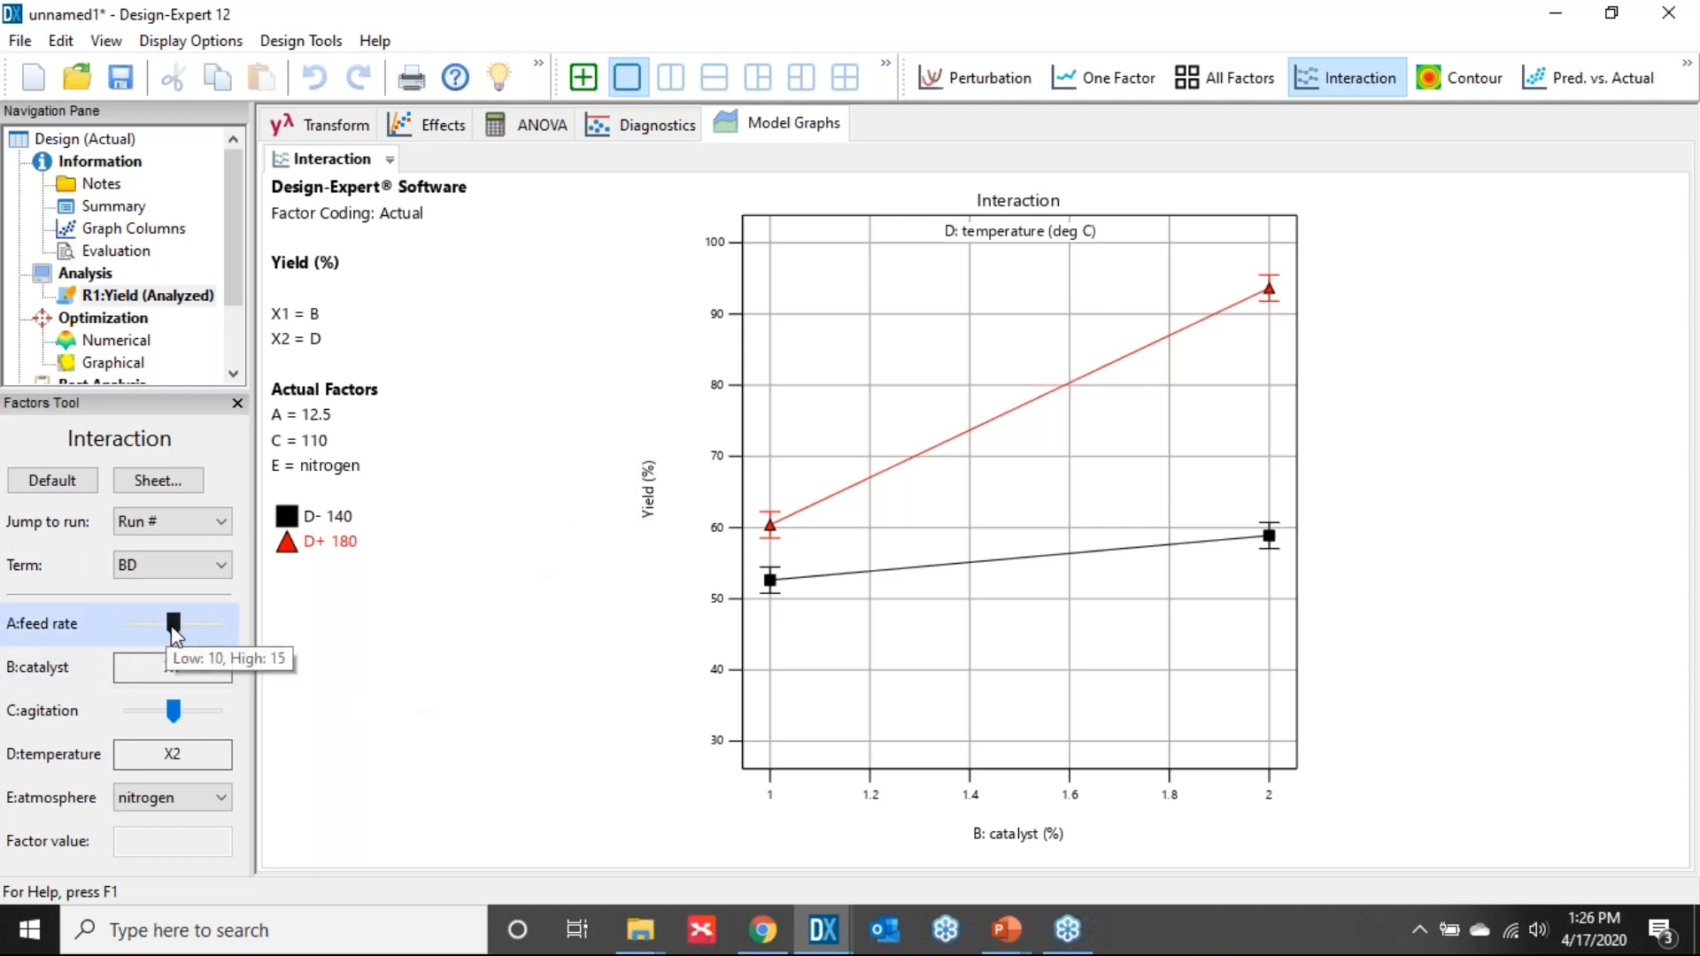
- On the BD interaction graph, set feed rate to 12.4 and agitation to 109.6, and compare atmosphere air with nitrogen
{"action": "mouse_move", "coordinate": [177, 630]}
{"action": "left_mouse_down"}
{"action": "mouse_move", "coordinate": [104, 628]}
{"action": "mouse_move", "coordinate": [174, 626]}
{"action": "left_mouse_up"}
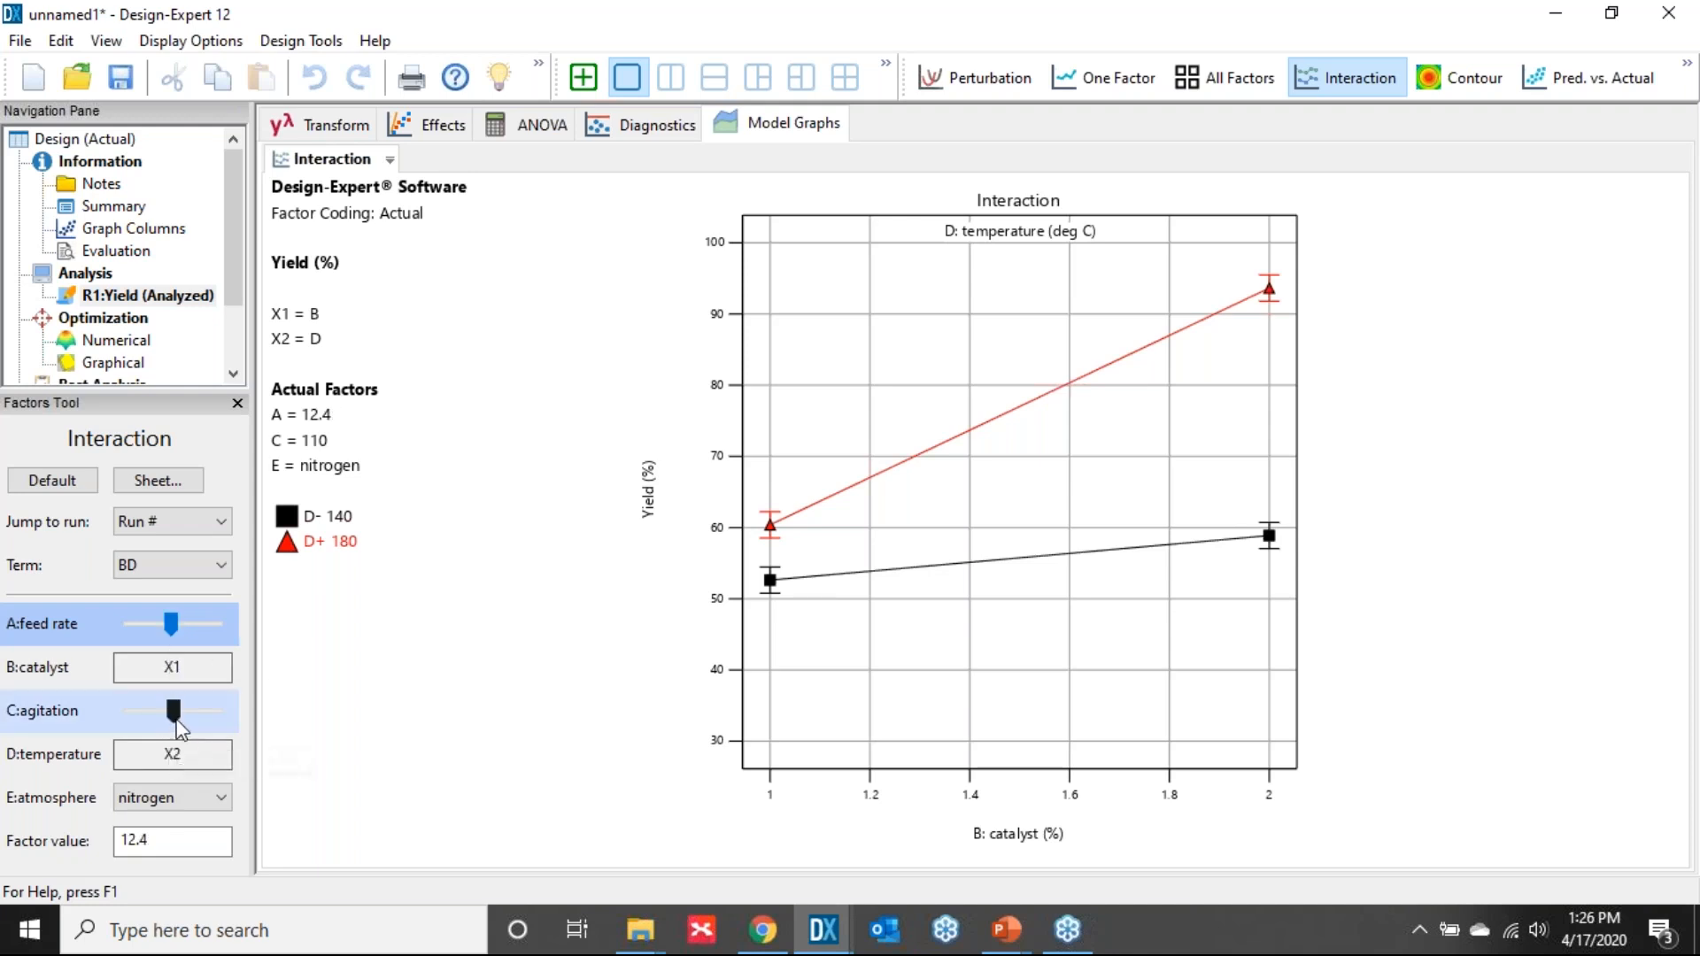
{"action": "mouse_move", "coordinate": [181, 727]}
{"action": "left_mouse_down"}
{"action": "mouse_move", "coordinate": [230, 720]}
{"action": "mouse_move", "coordinate": [110, 715]}
{"action": "mouse_move", "coordinate": [171, 721]}
{"action": "left_mouse_up"}
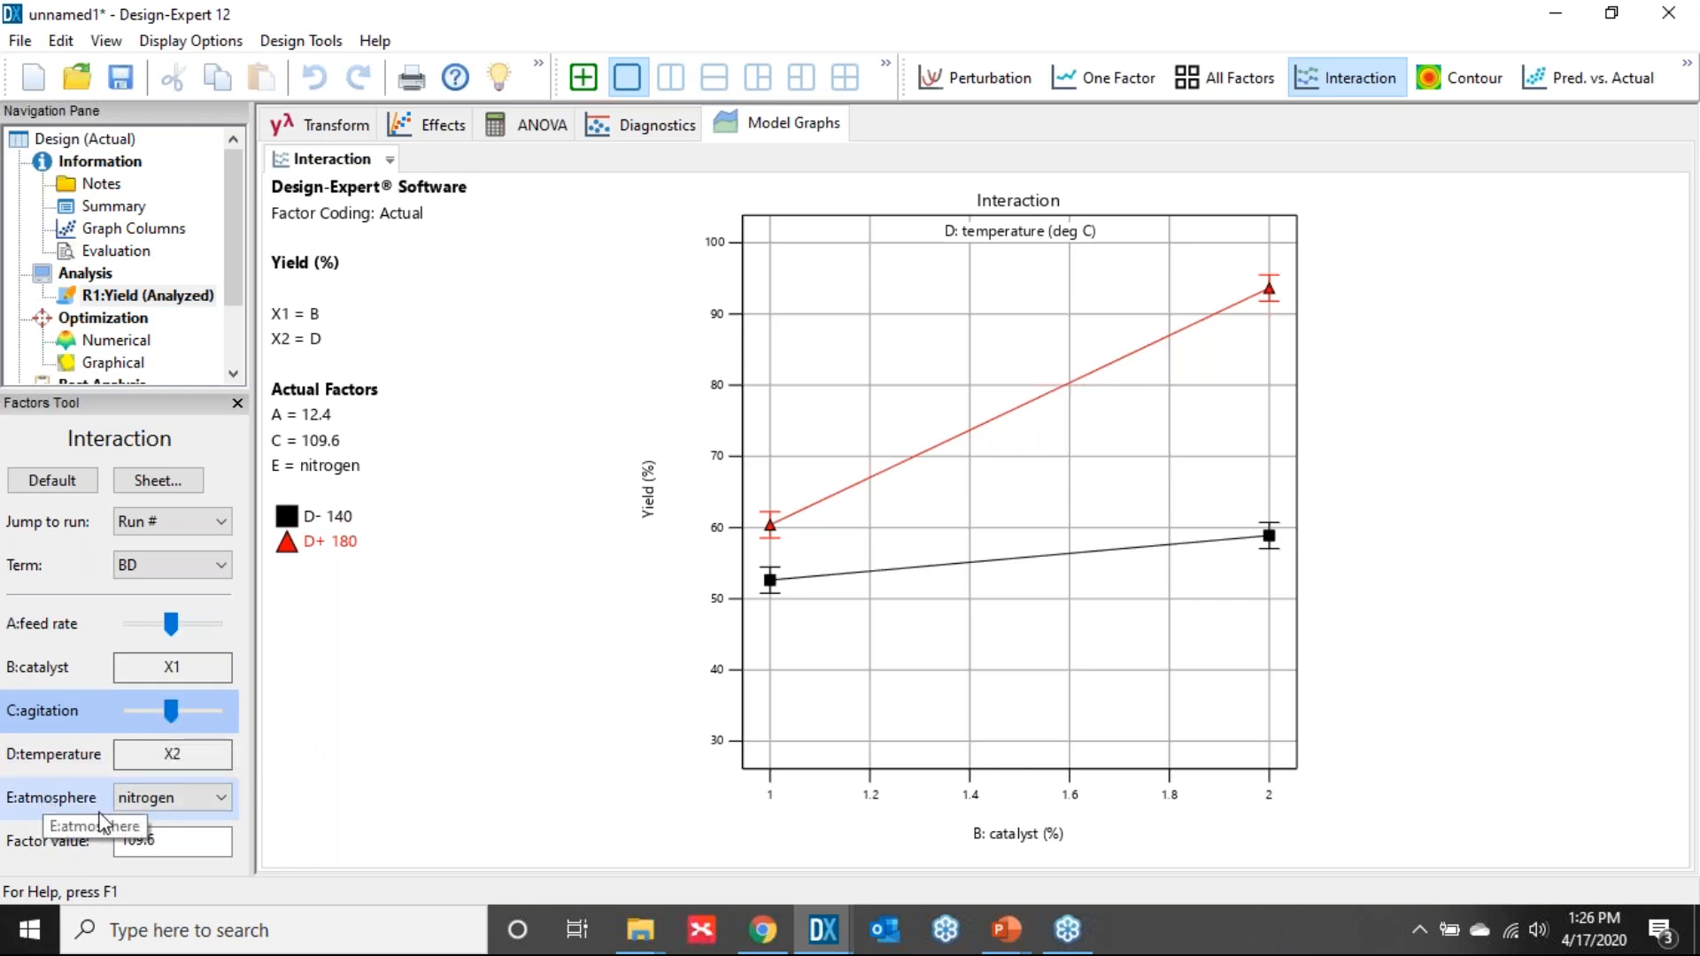
{"action": "left_click", "coordinate": [221, 798]}
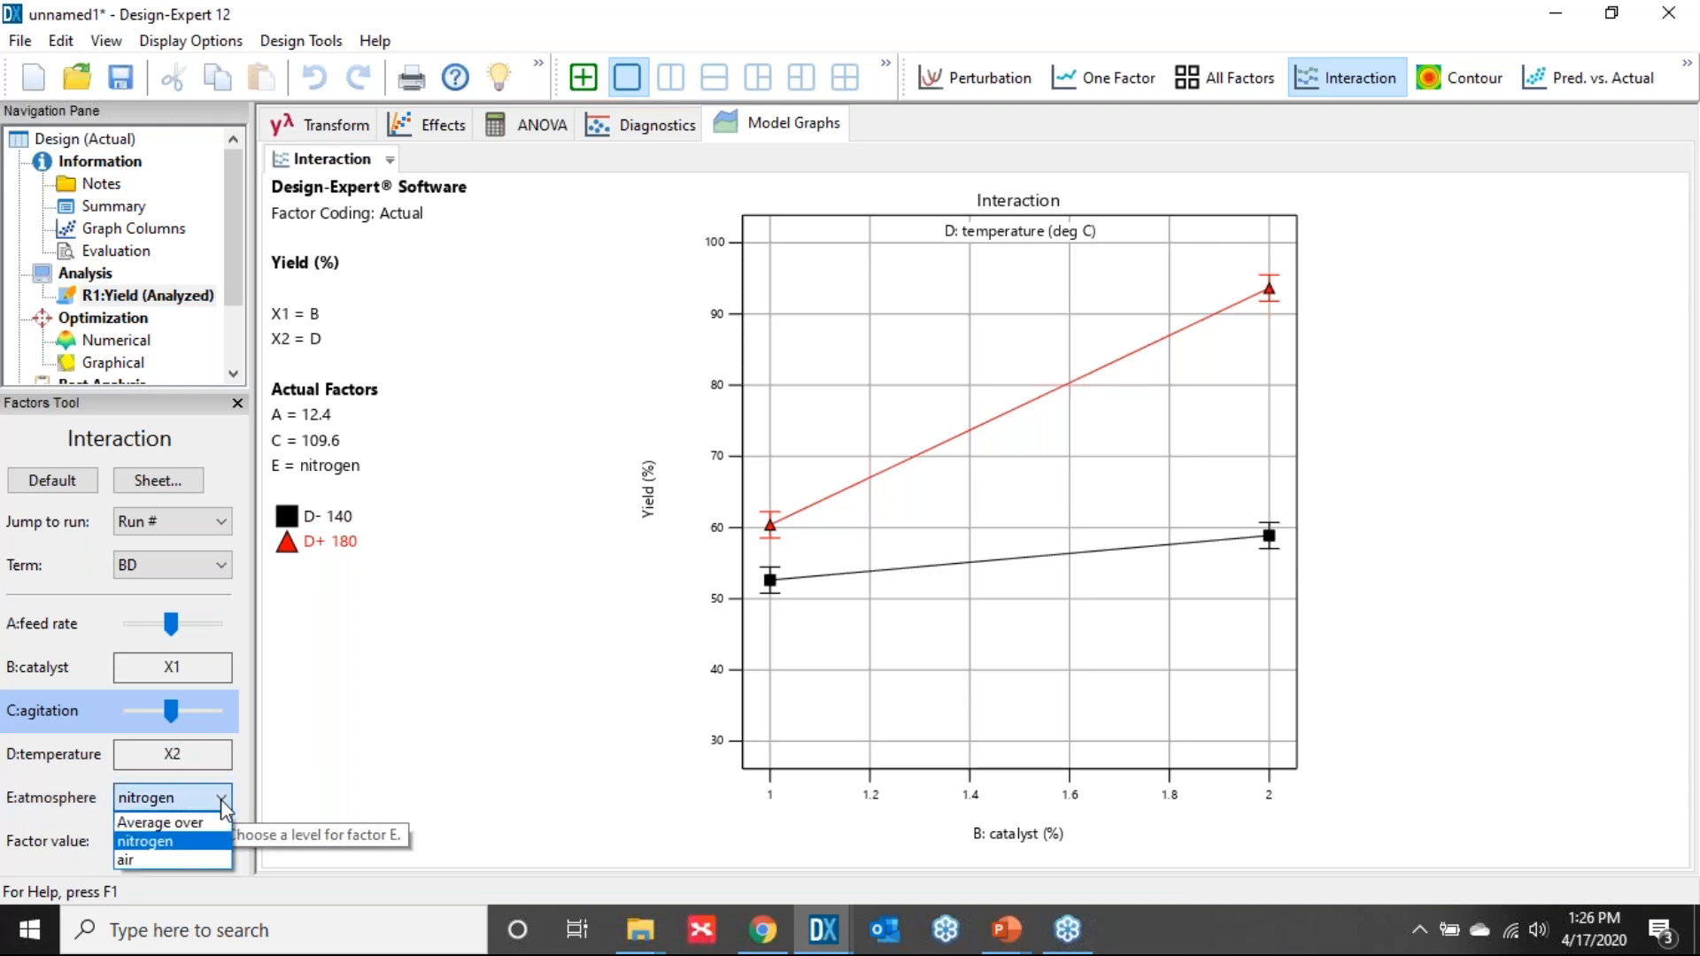
{"action": "left_click", "coordinate": [156, 860]}
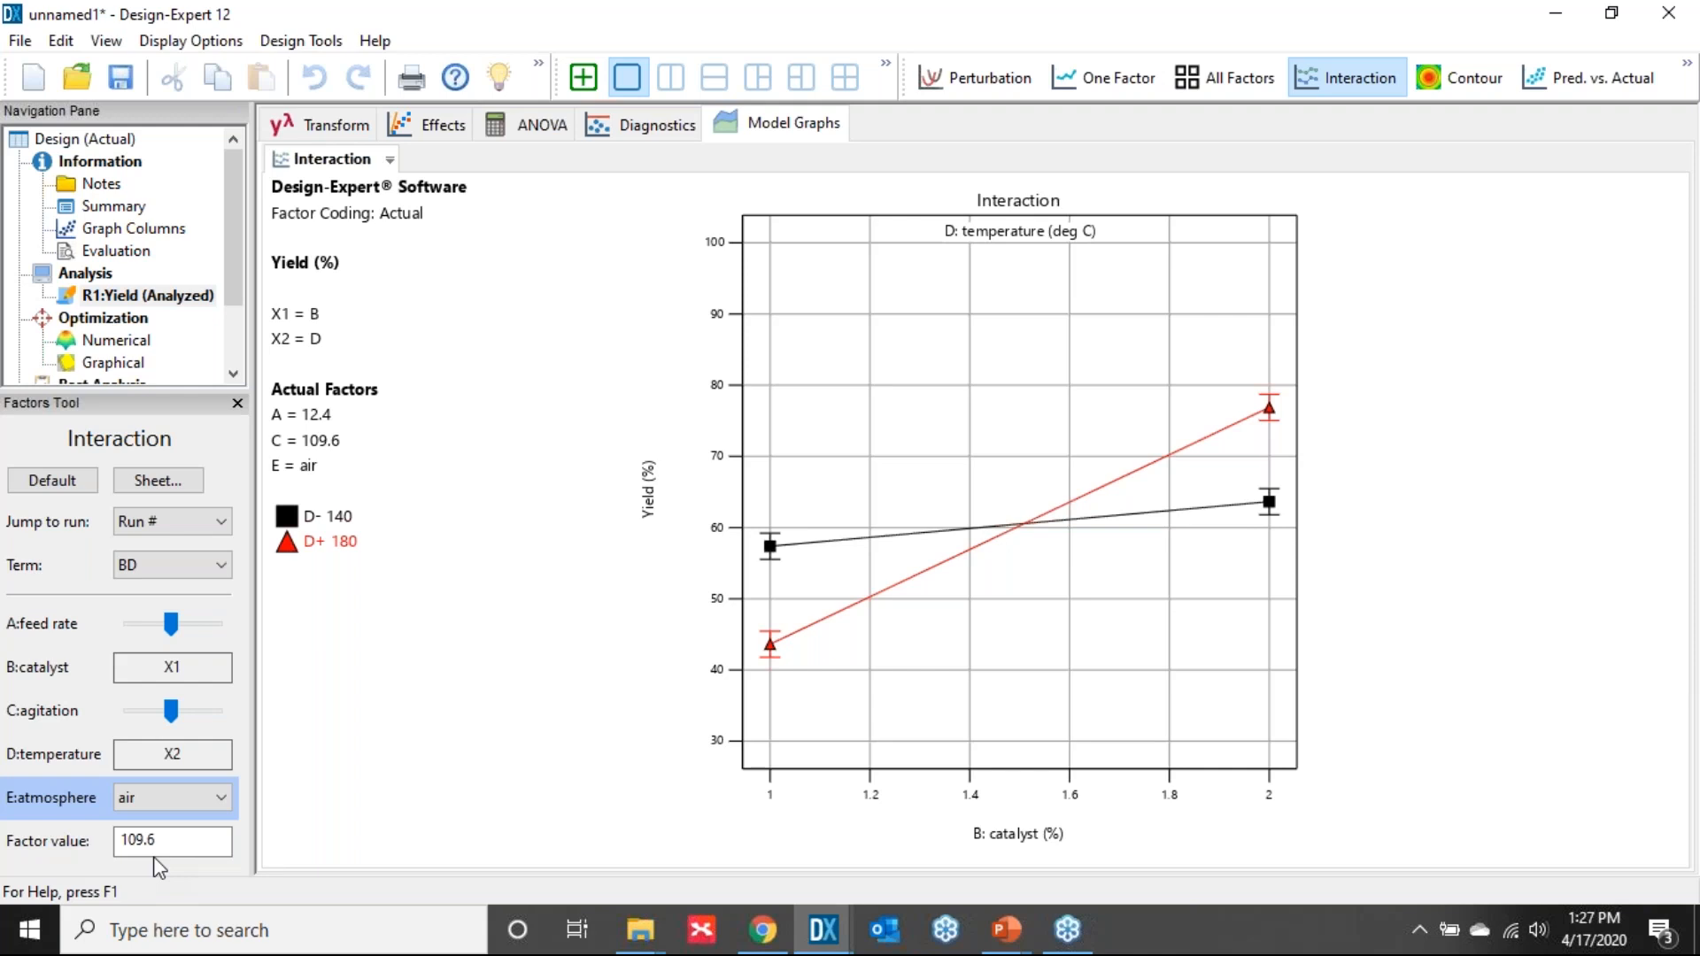
{"action": "left_click", "coordinate": [221, 799]}
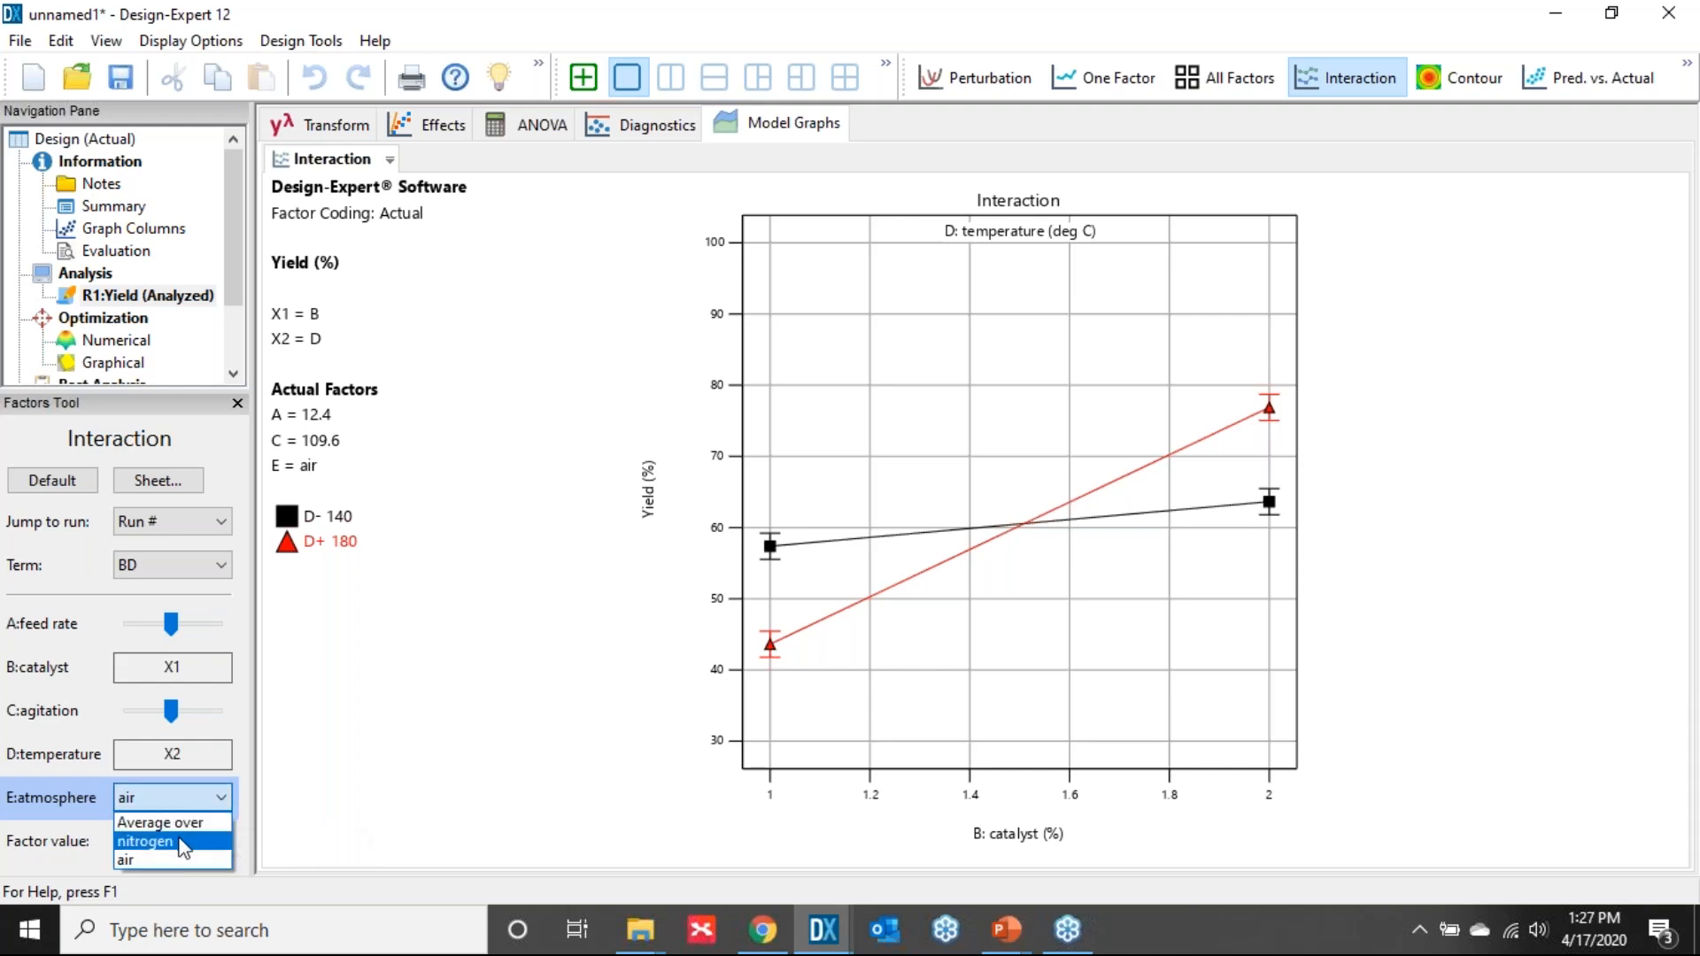
{"action": "left_click", "coordinate": [177, 834]}
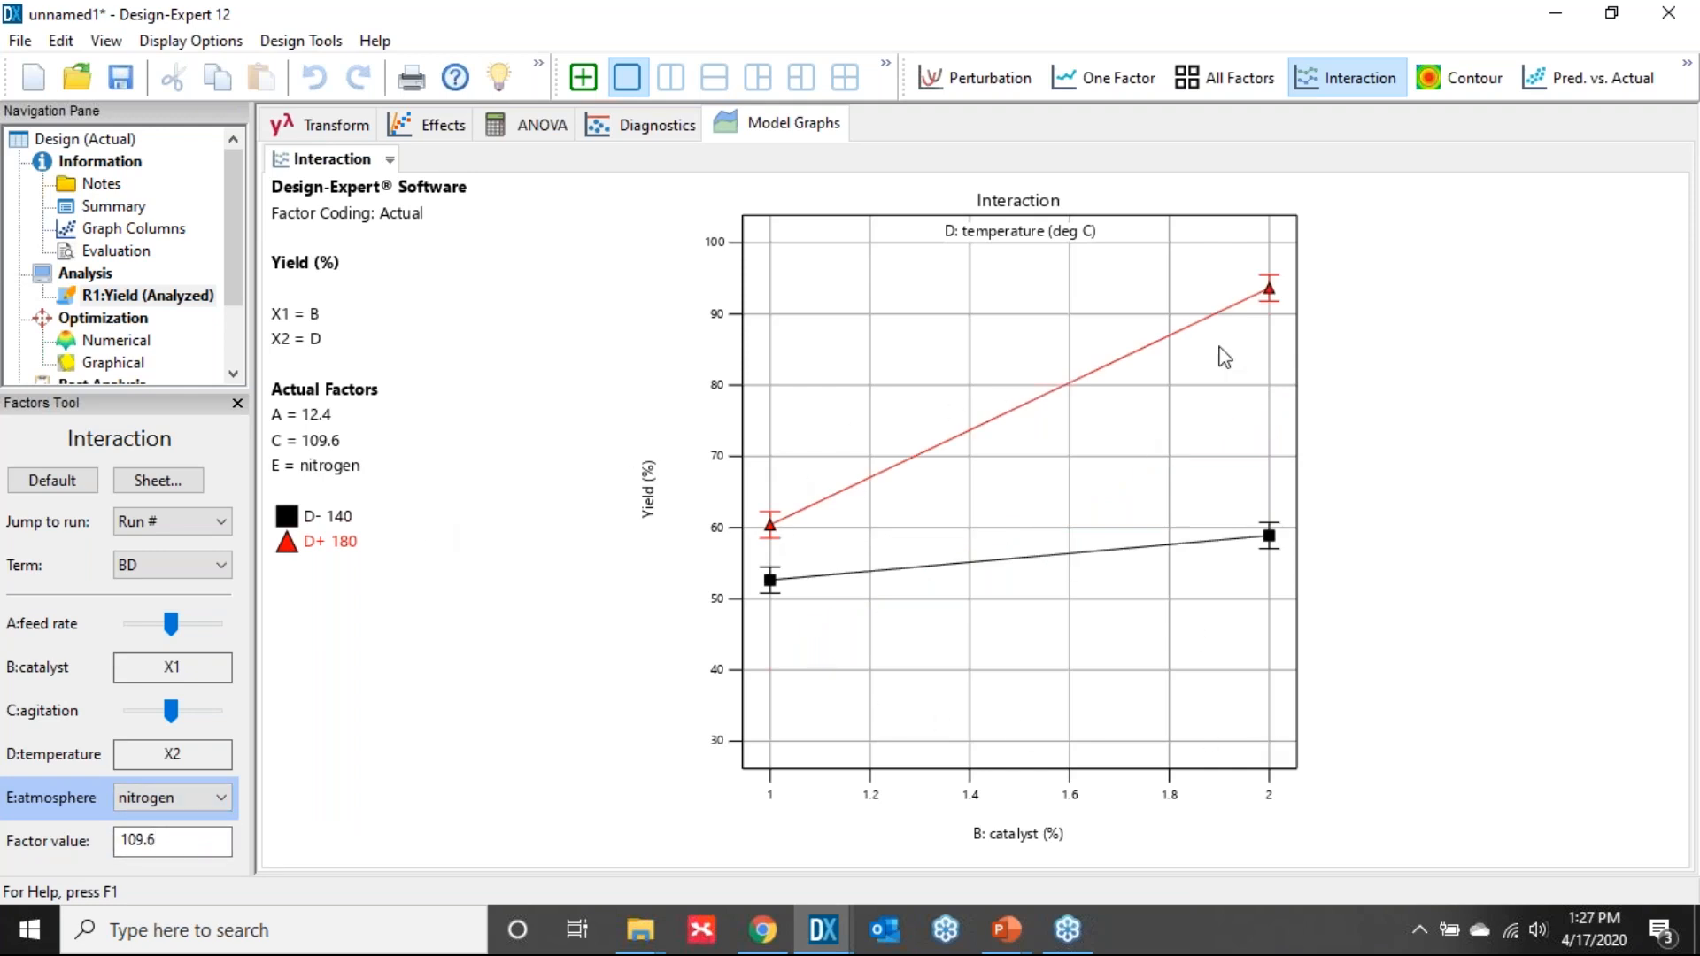
- Show the pairwise comparisons for the interaction point at 2% catalyst and 180 deg C, and clear the point selection
{"action": "left_click", "coordinate": [1268, 289]}
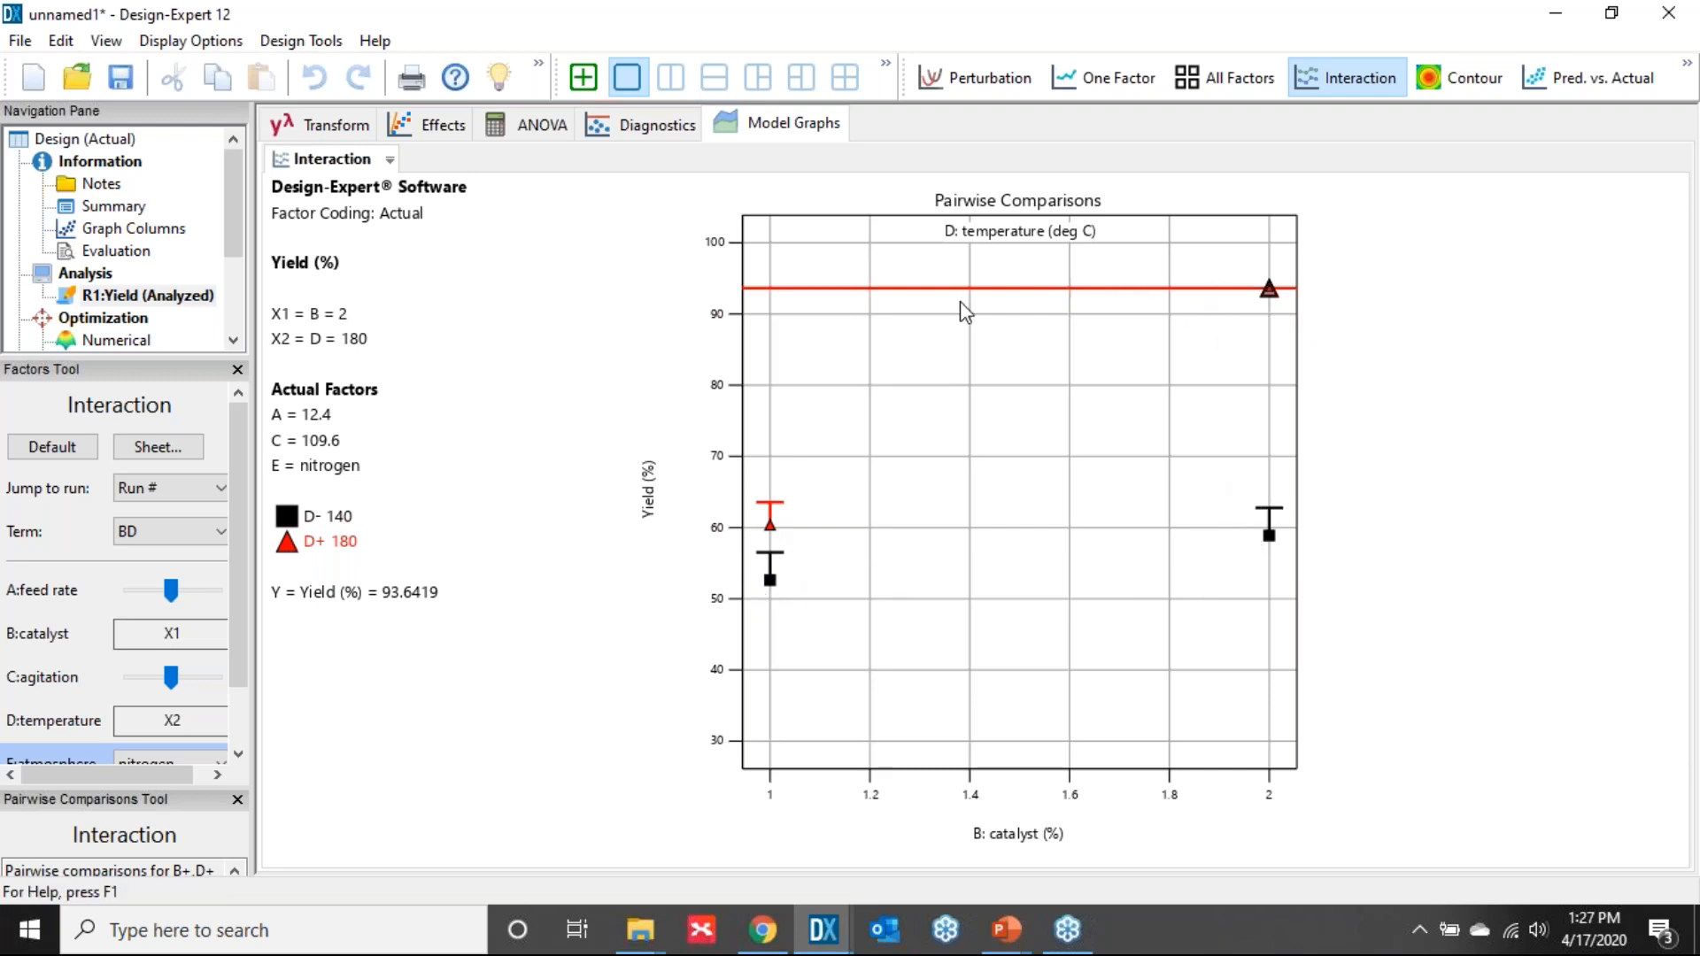
{"action": "mouse_move", "coordinate": [444, 611]}
{"action": "left_click", "coordinate": [1033, 445]}
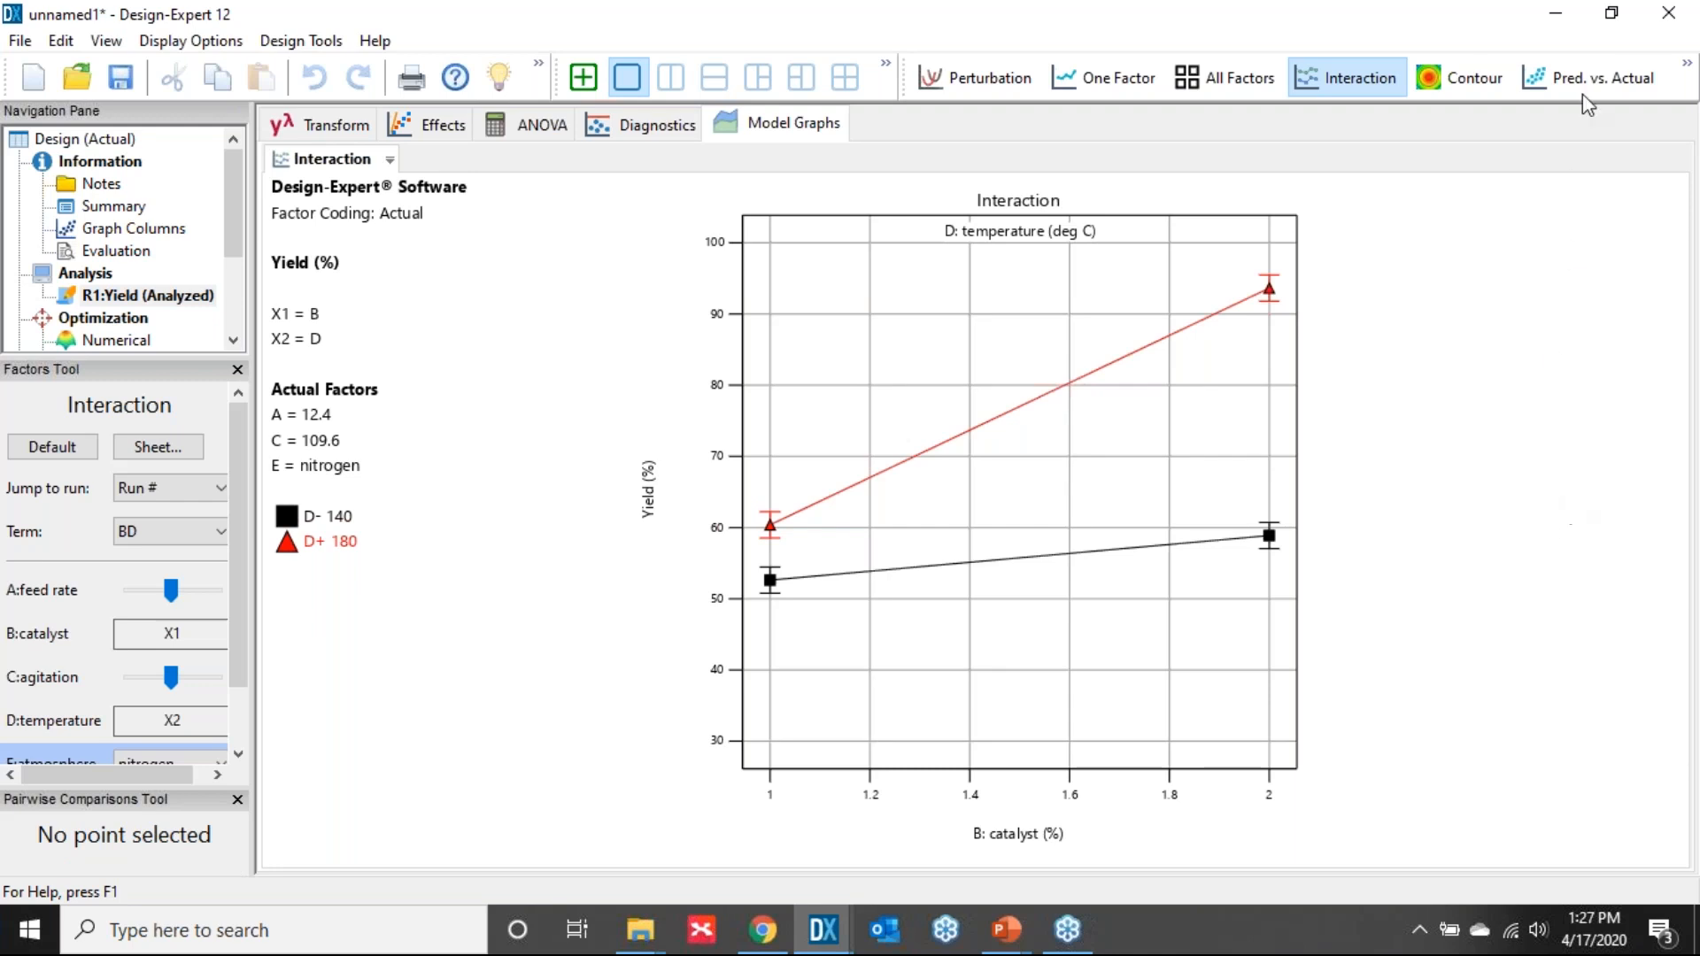
- Close the reactor design and the remaining new-design window to return to the presentation
{"action": "left_click", "coordinate": [1669, 16]}
{"action": "left_click", "coordinate": [903, 455]}
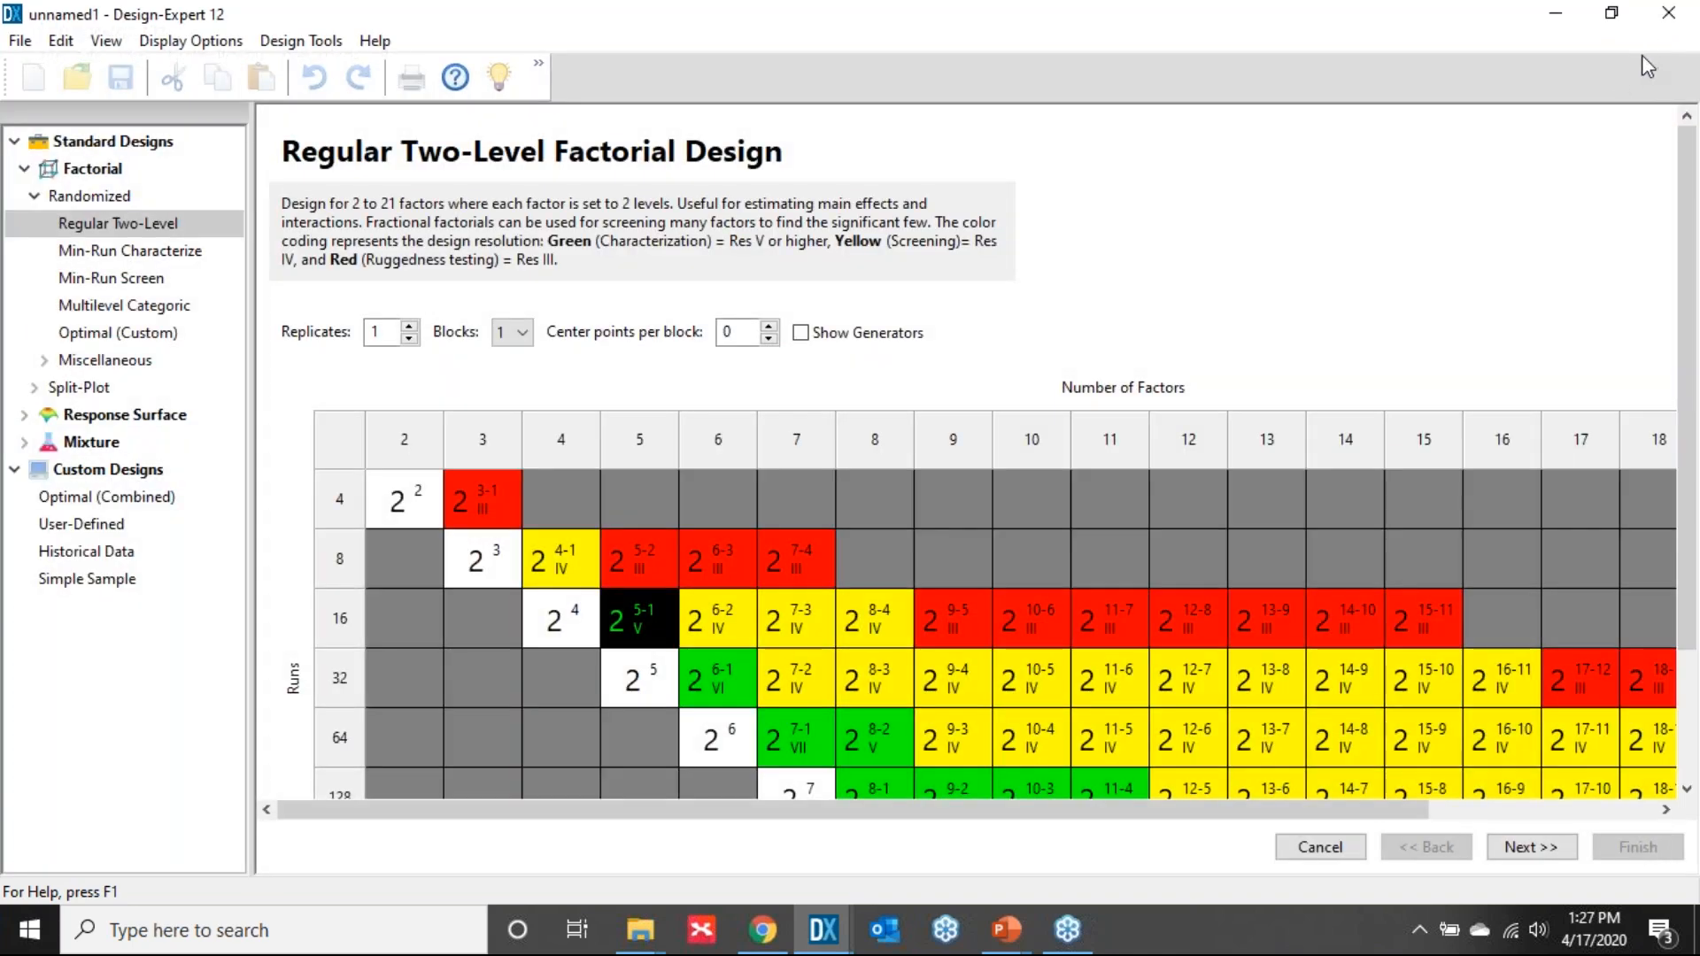
{"action": "left_click", "coordinate": [1668, 16]}
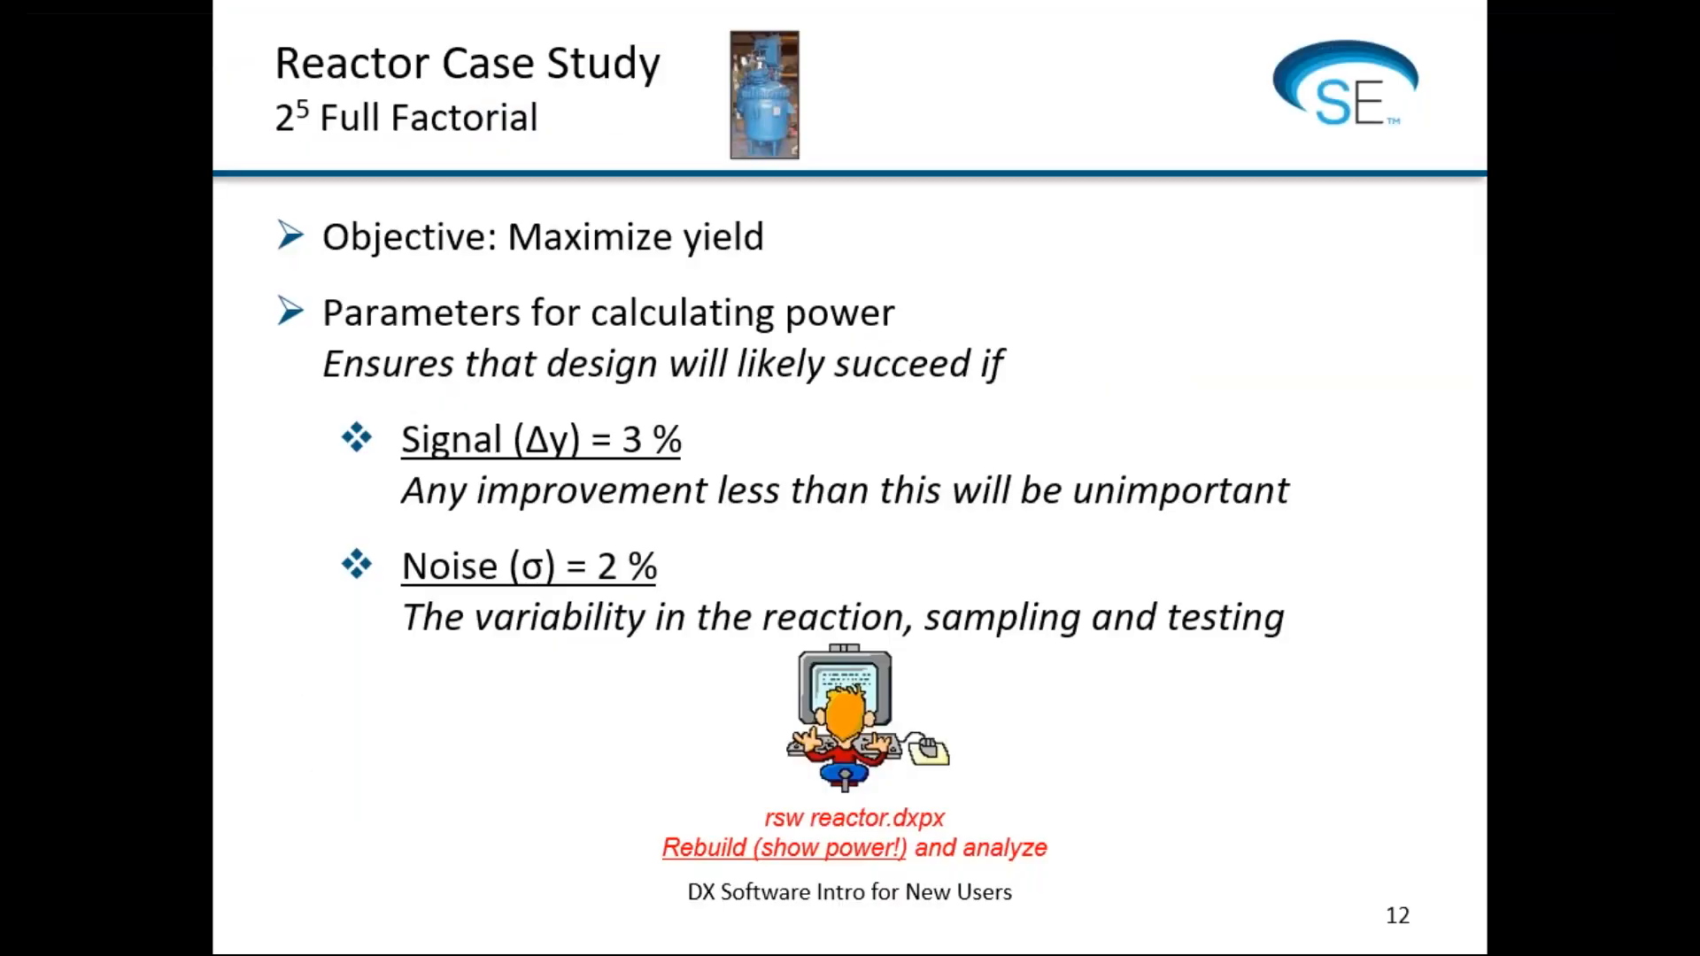
{"action": "left_click", "coordinate": [1052, 586]}
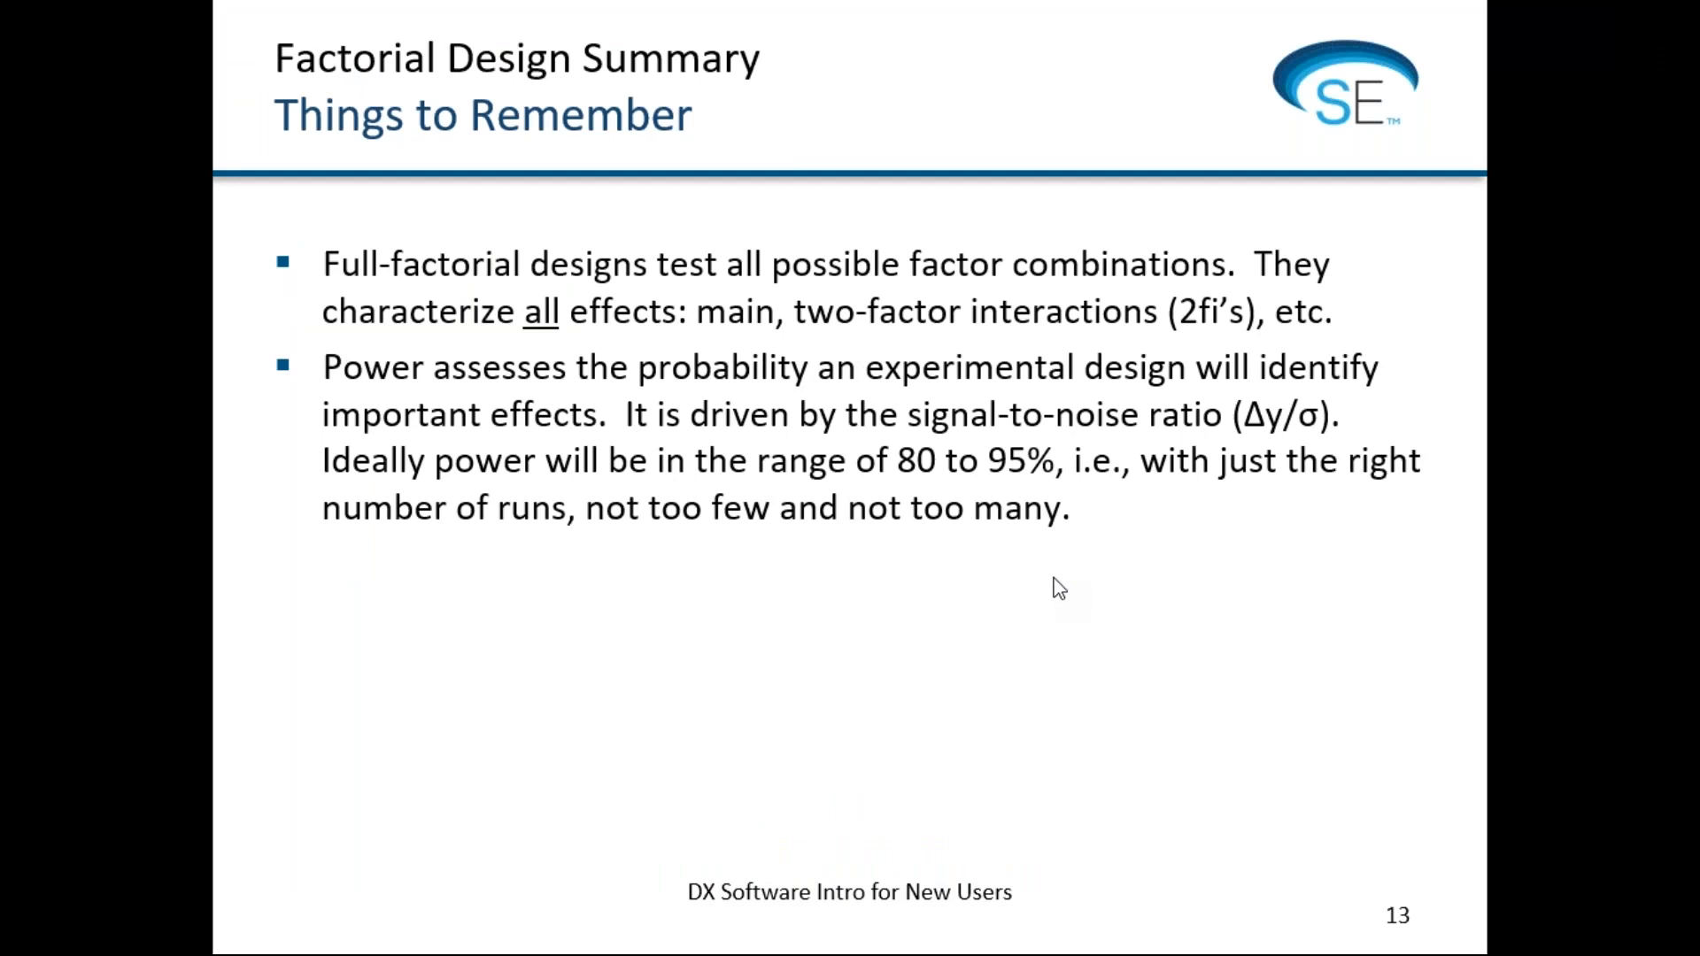
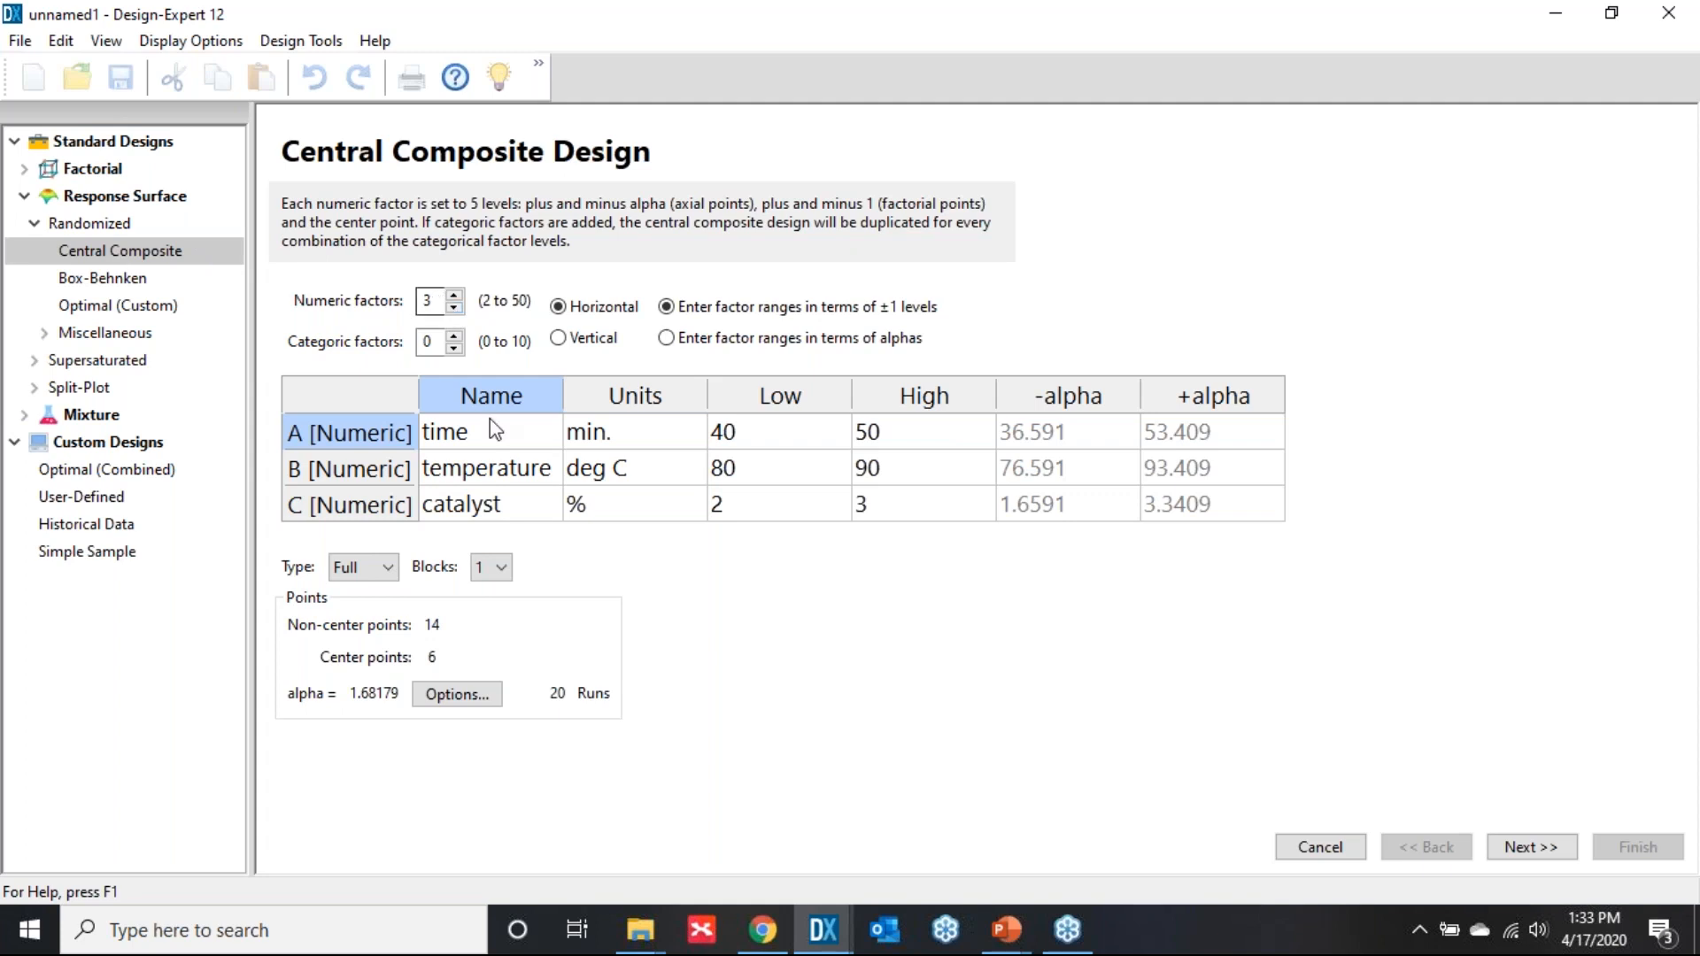
- Create the 20-run central composite design with factors time, temperature and catalyst and responses Conversion (%) and Activity
{"action": "left_click", "coordinate": [485, 443]}
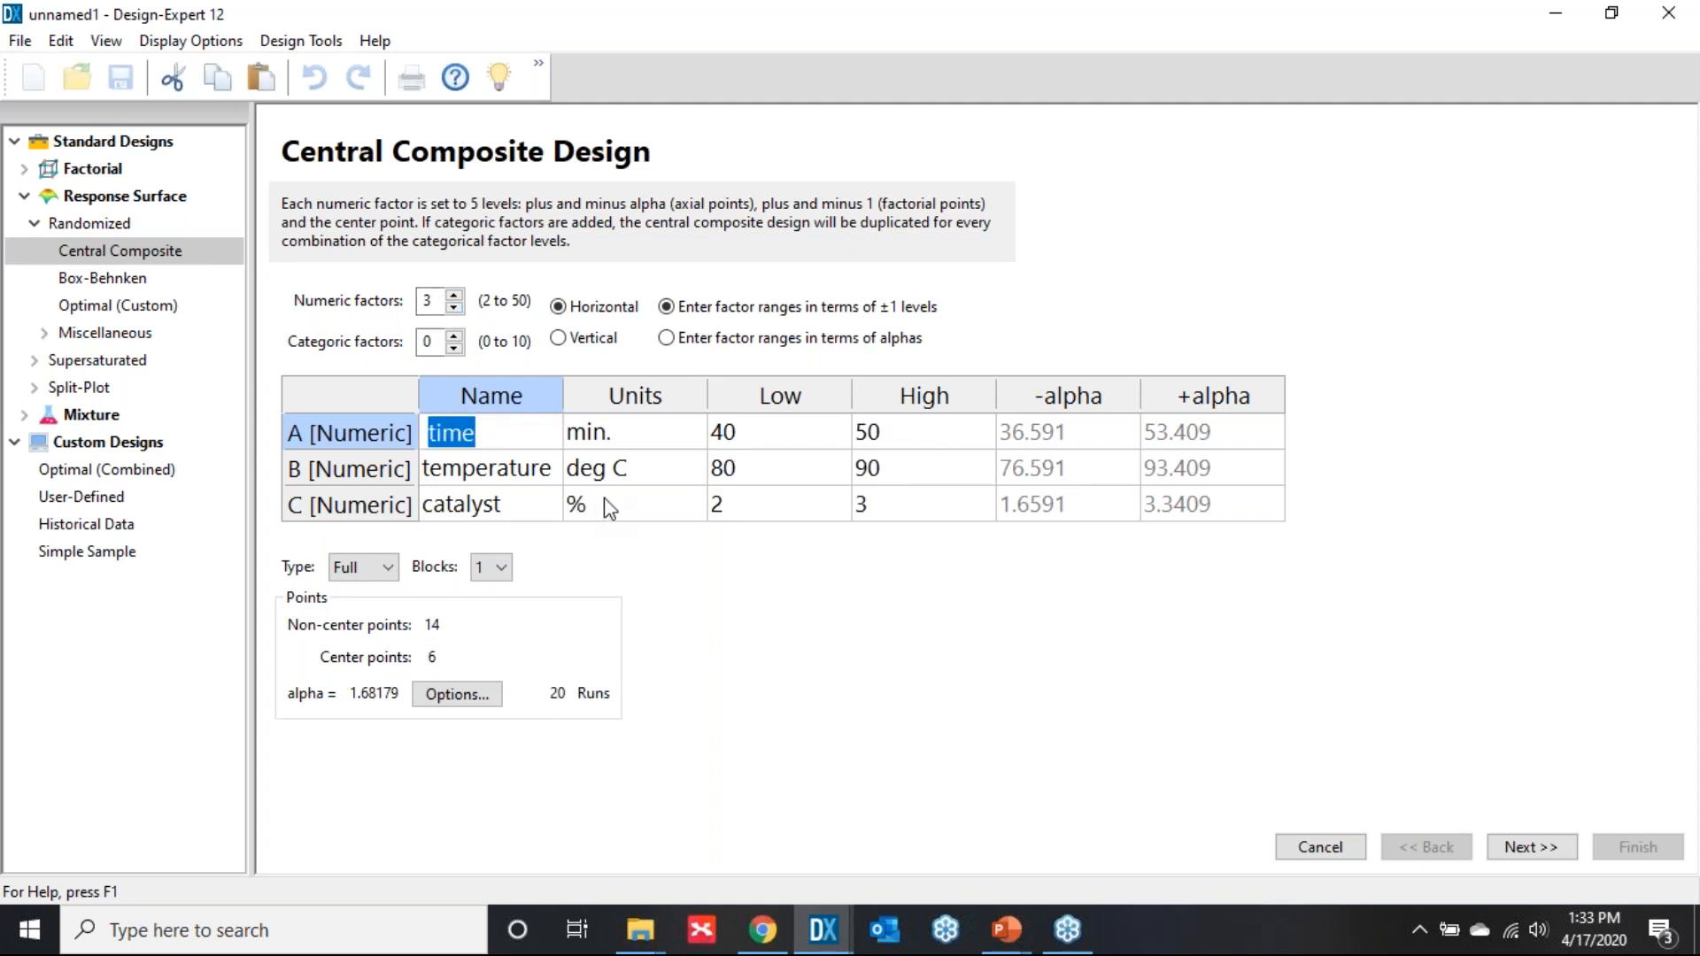
{"action": "type", "text": "time"}
{"action": "key", "text": "Tab"}
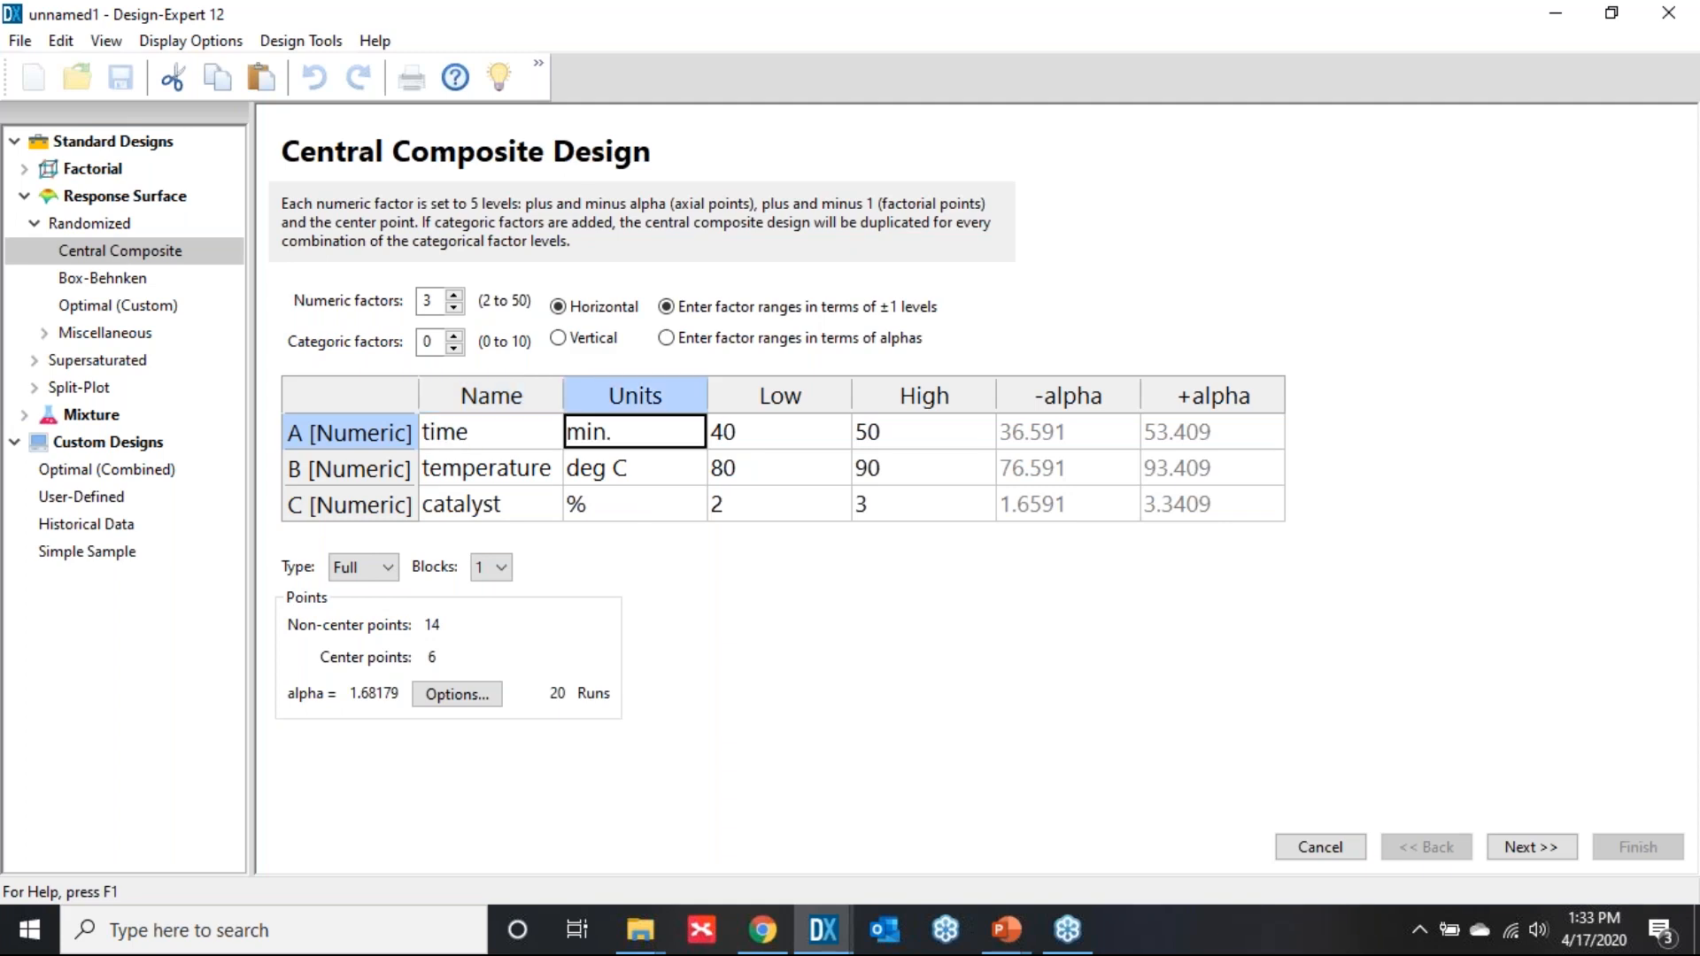
{"action": "key", "text": "Tab"}
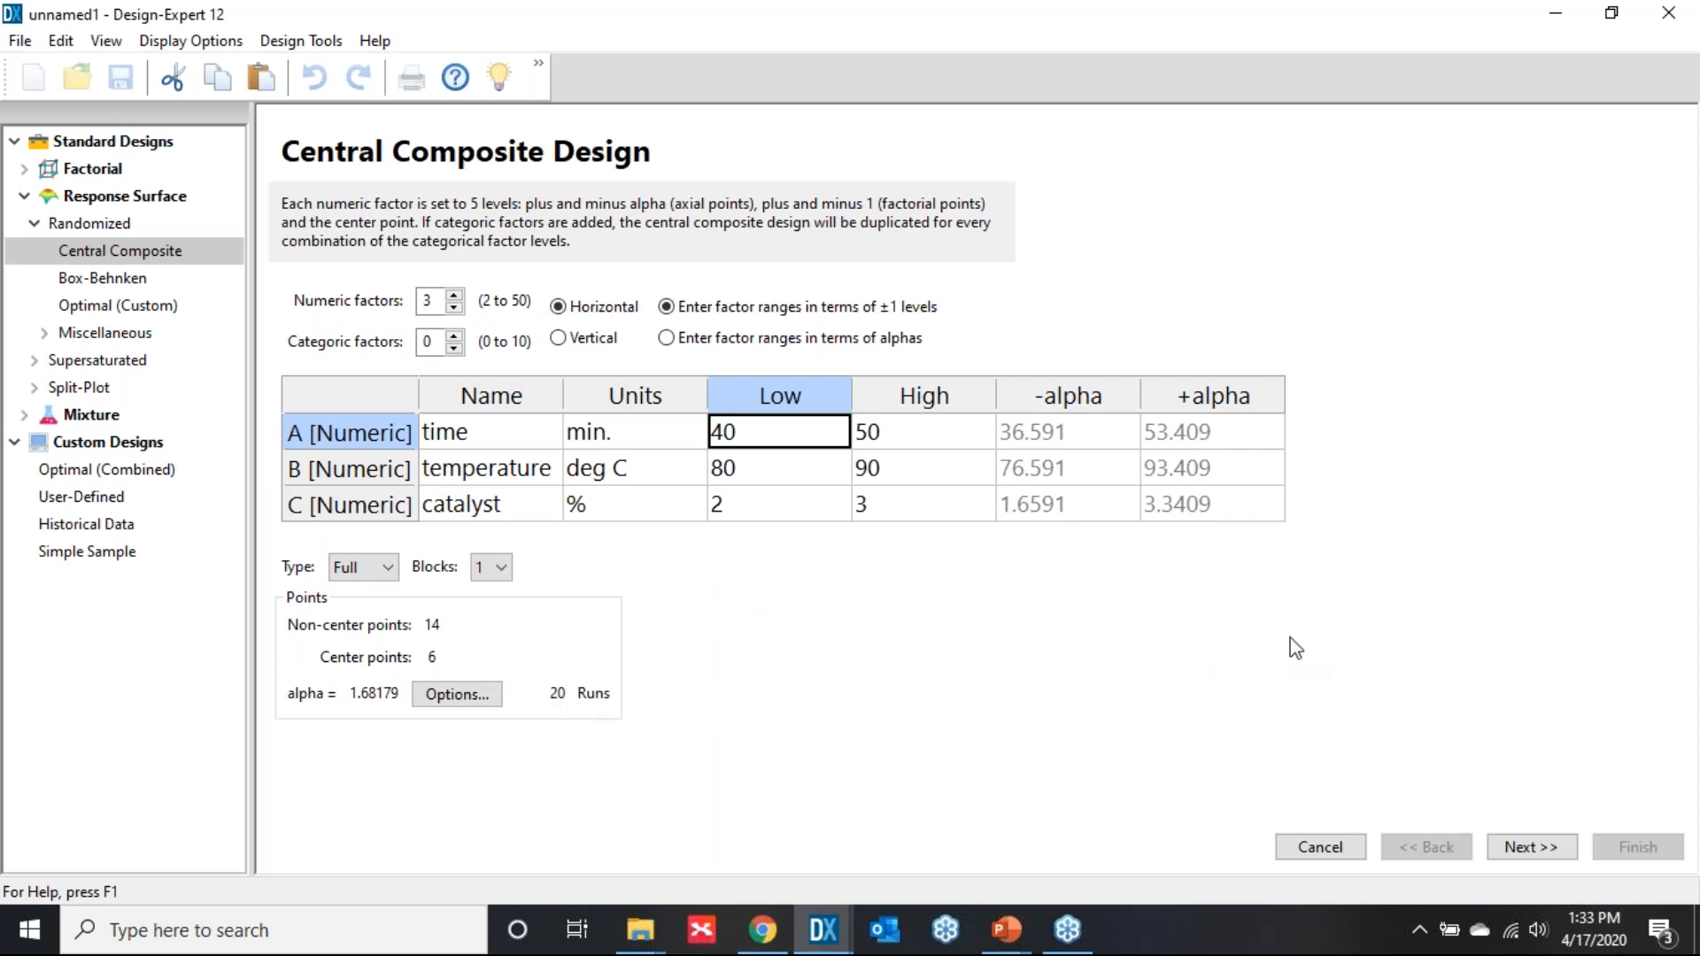
{"action": "left_click", "coordinate": [1532, 850]}
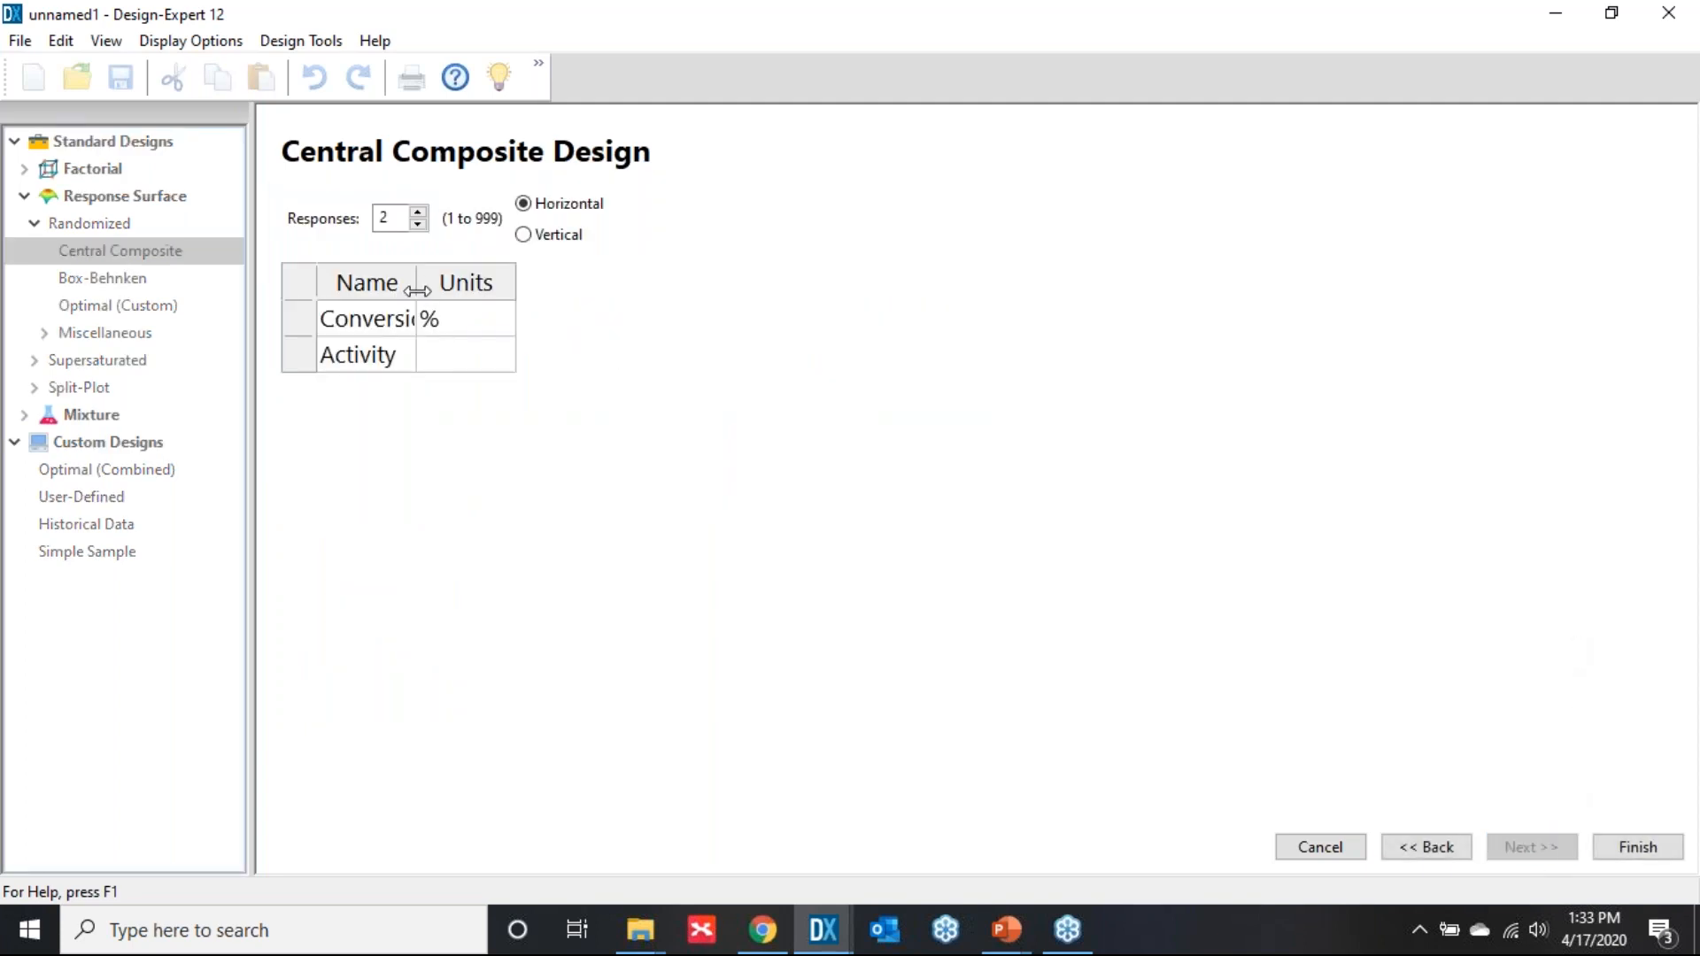
{"action": "double_click", "coordinate": [524, 293]}
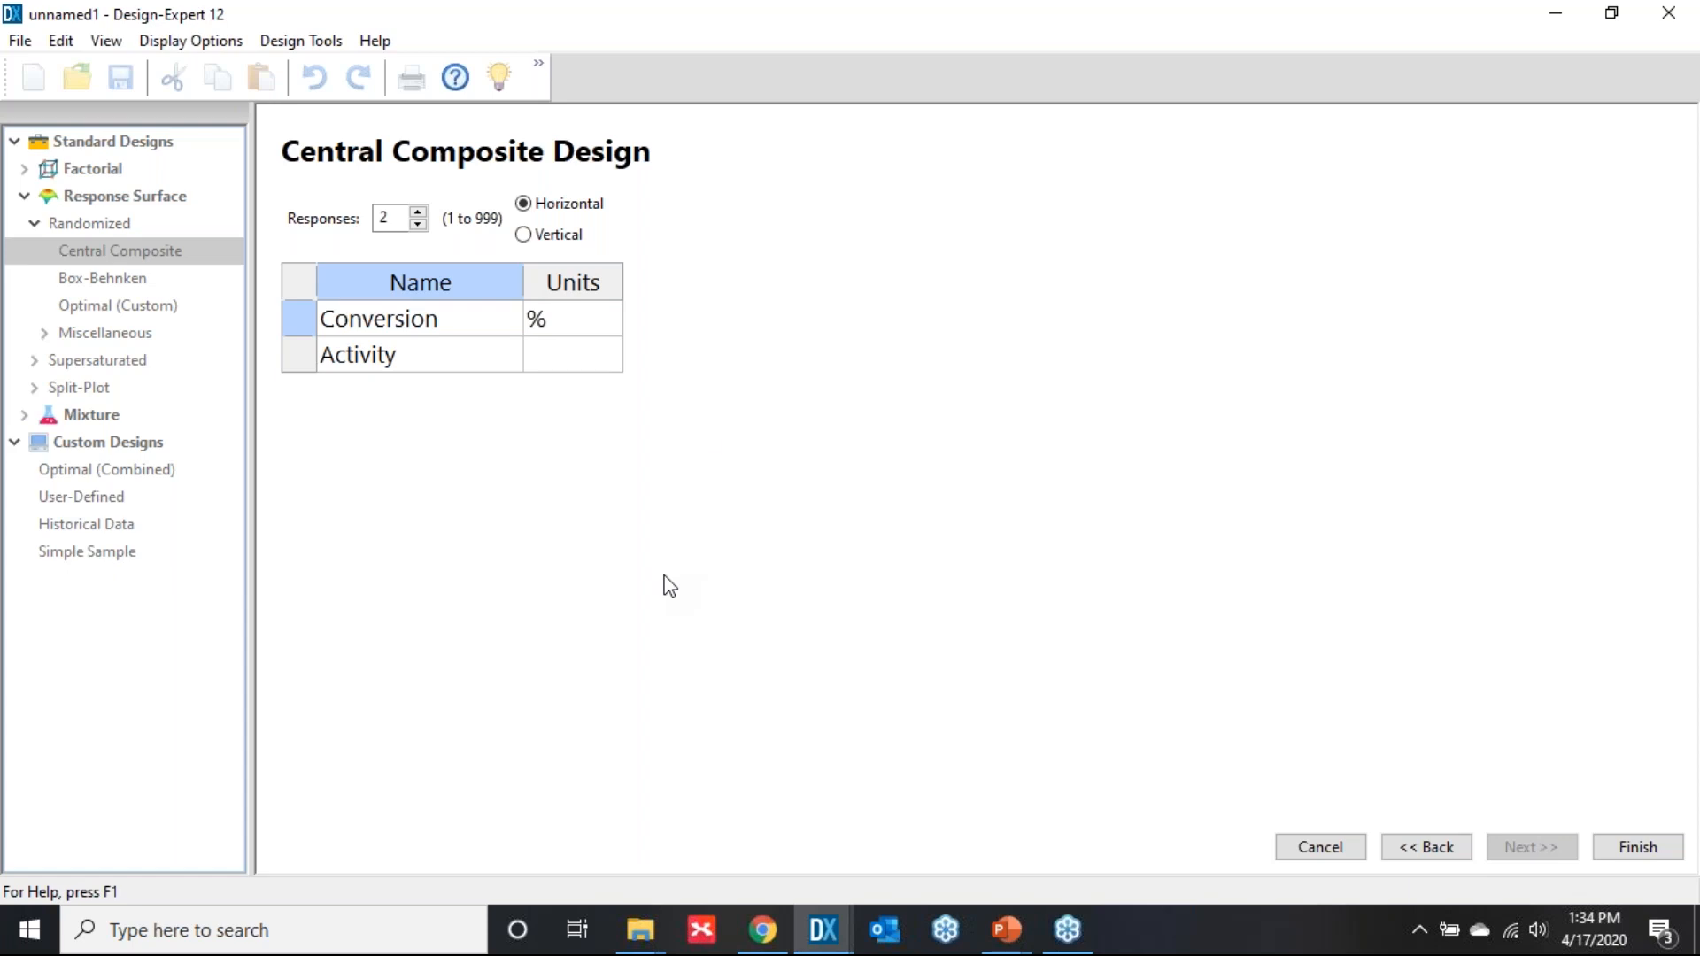
{"action": "left_click", "coordinate": [1633, 854]}
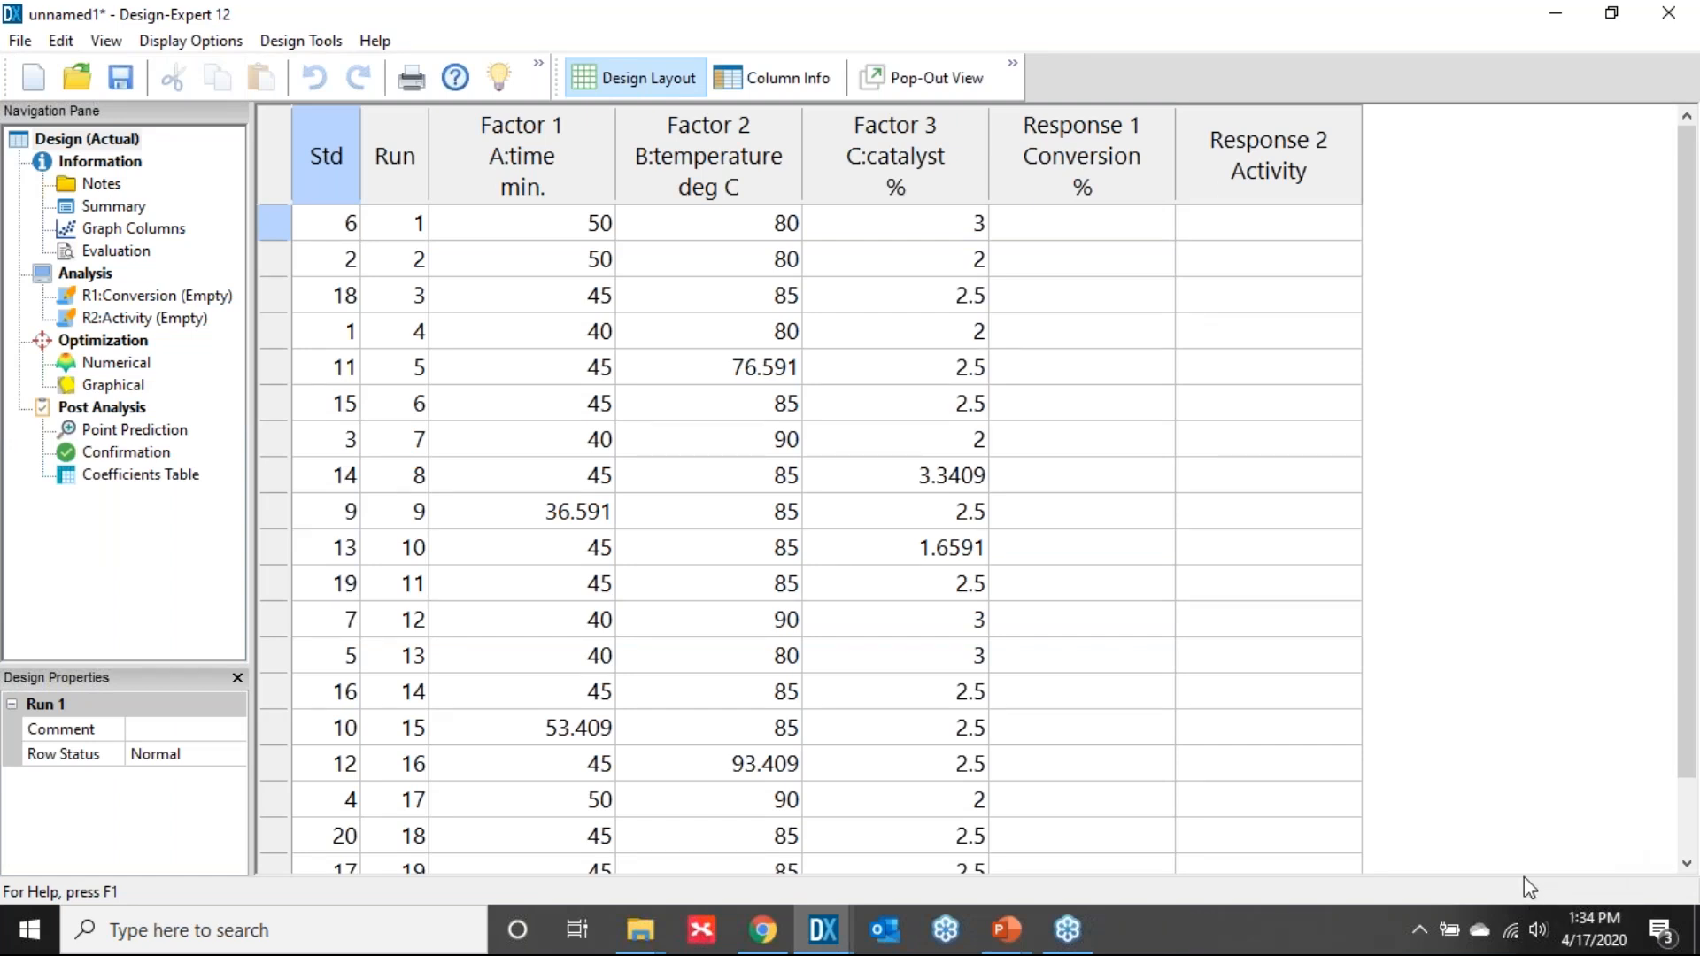
- Fill the Conversion and Activity responses with simulated data by loading the existing simulation file rsw RXN.simx
{"action": "scroll", "coordinate": [1168, 646], "scroll_direction": "down", "scroll_amount": 1}
{"action": "scroll", "coordinate": [1161, 634], "scroll_direction": "up", "scroll_amount": 1}
{"action": "right_click", "coordinate": [1116, 190]}
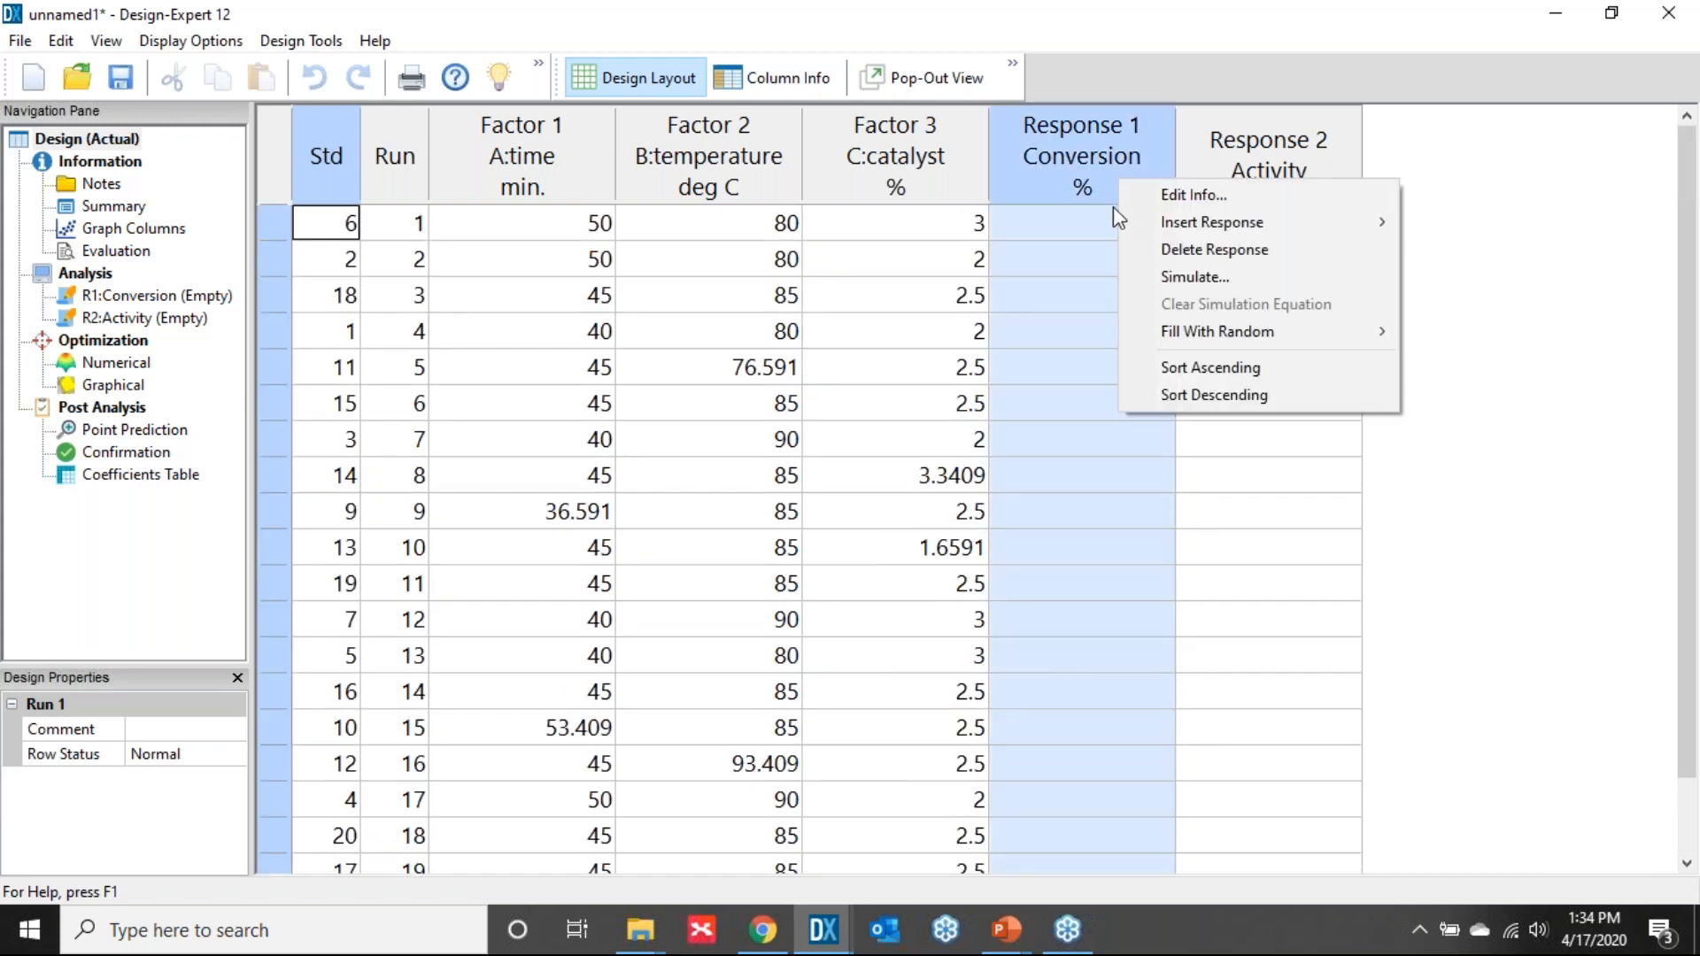
{"action": "left_click", "coordinate": [1155, 282]}
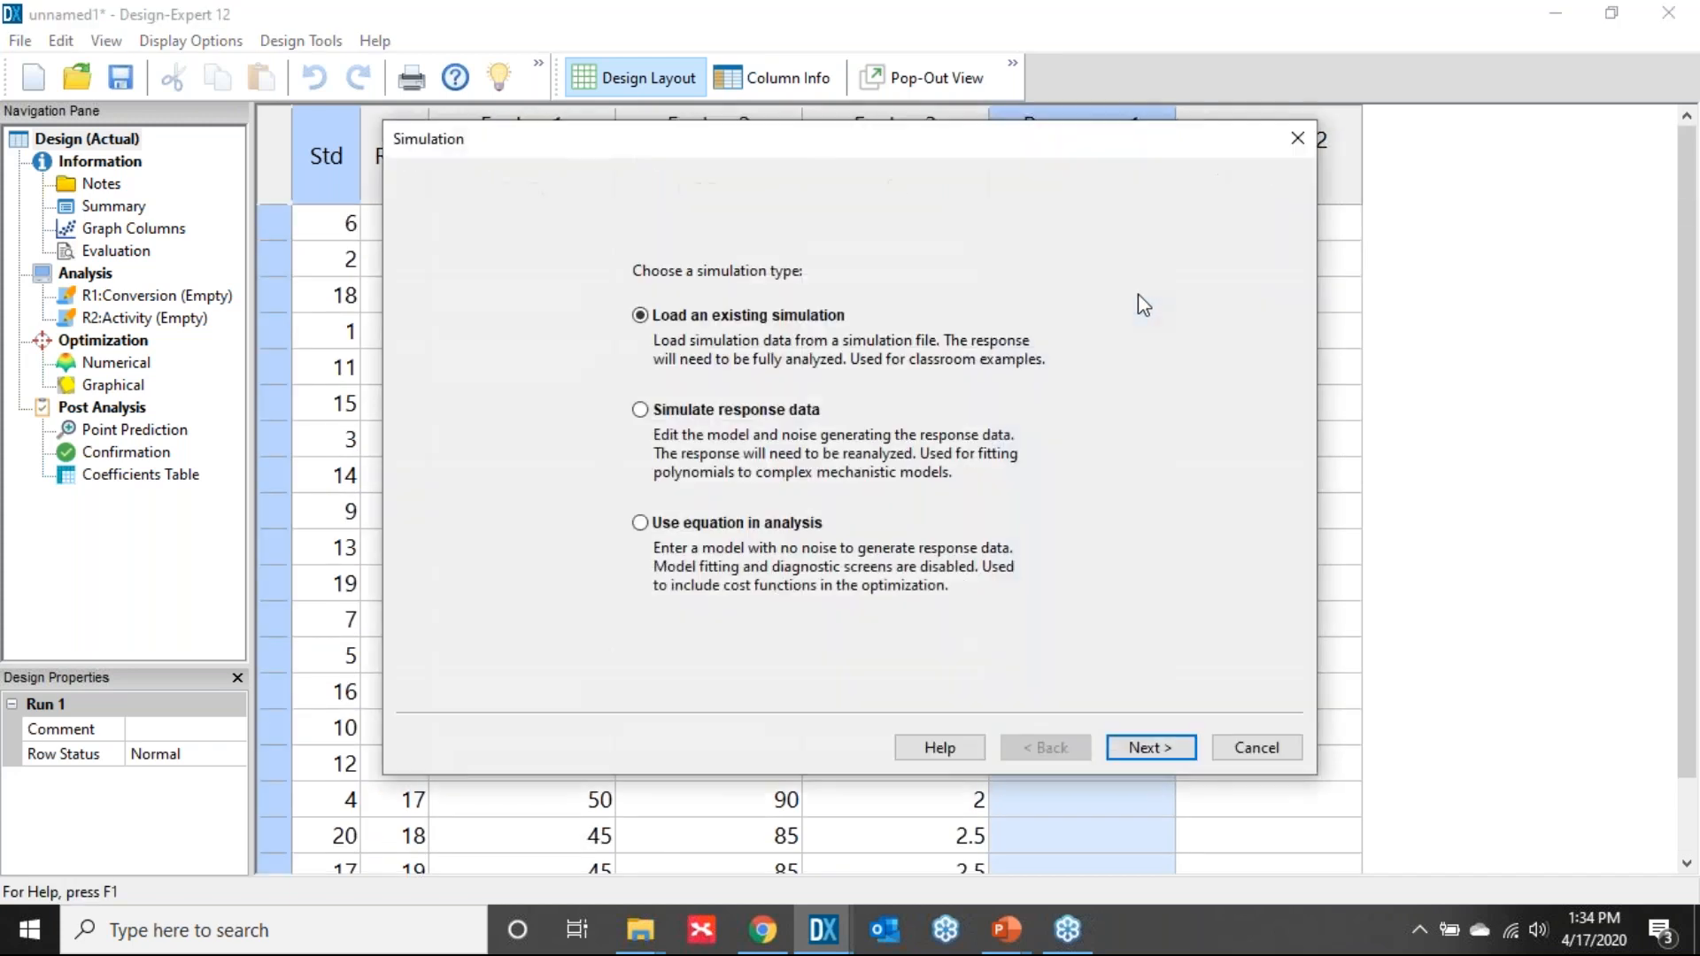
{"action": "left_click", "coordinate": [1131, 748]}
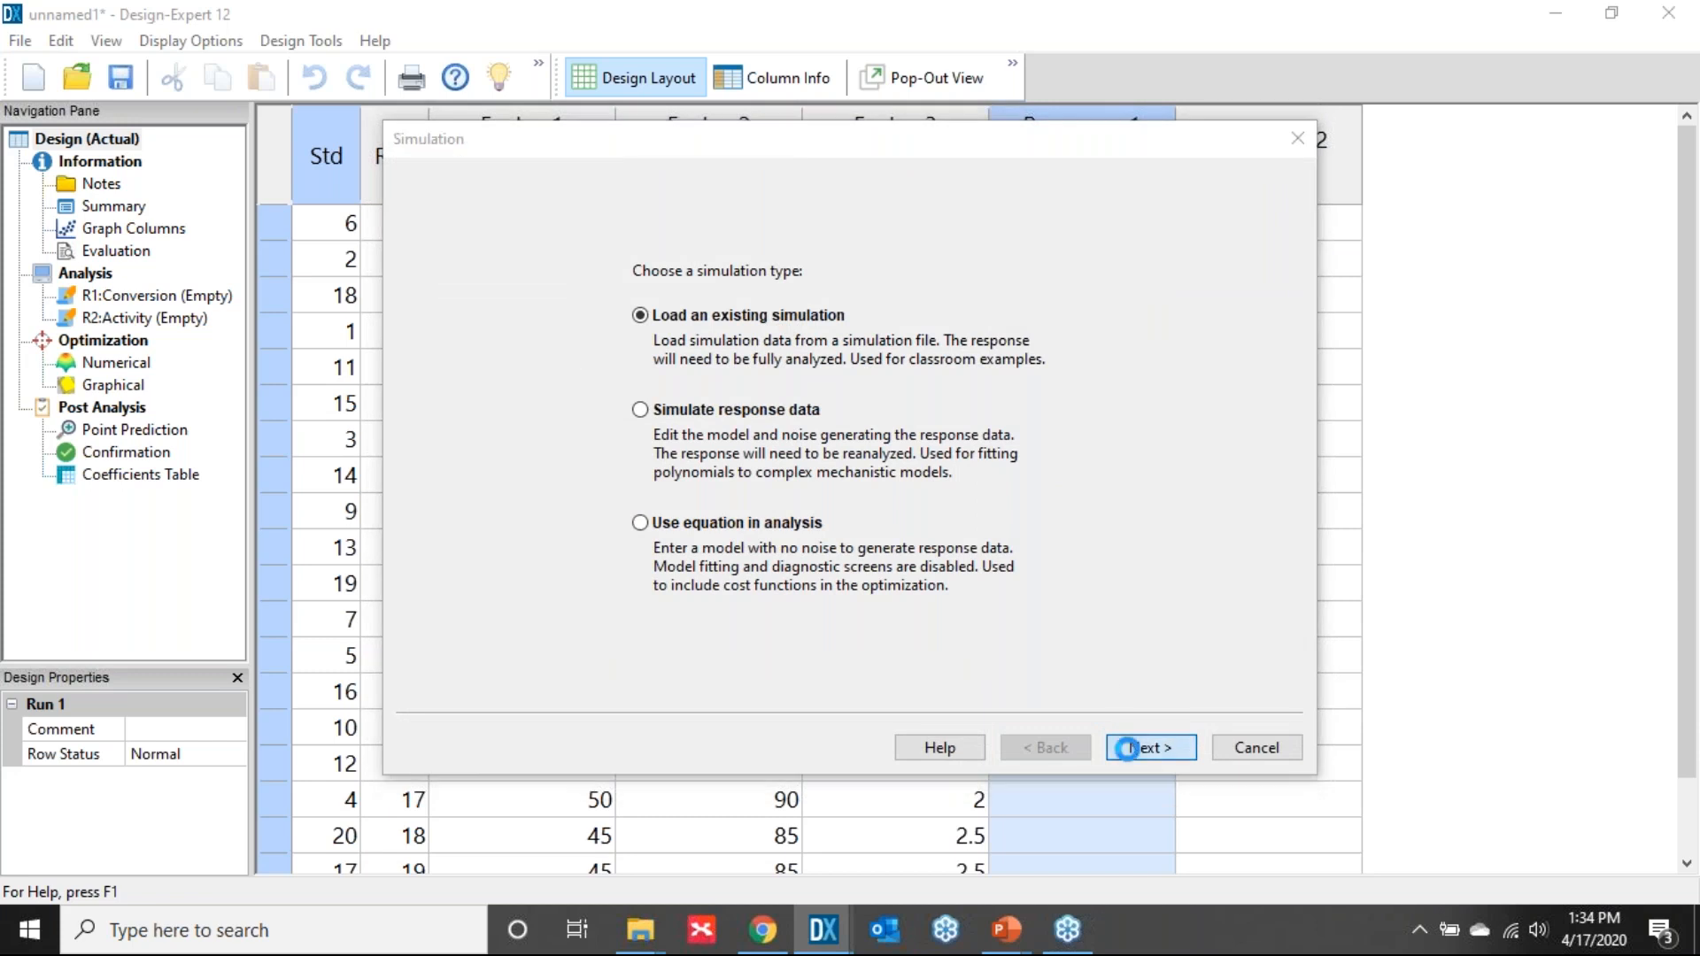
{"action": "left_click", "coordinate": [888, 345]}
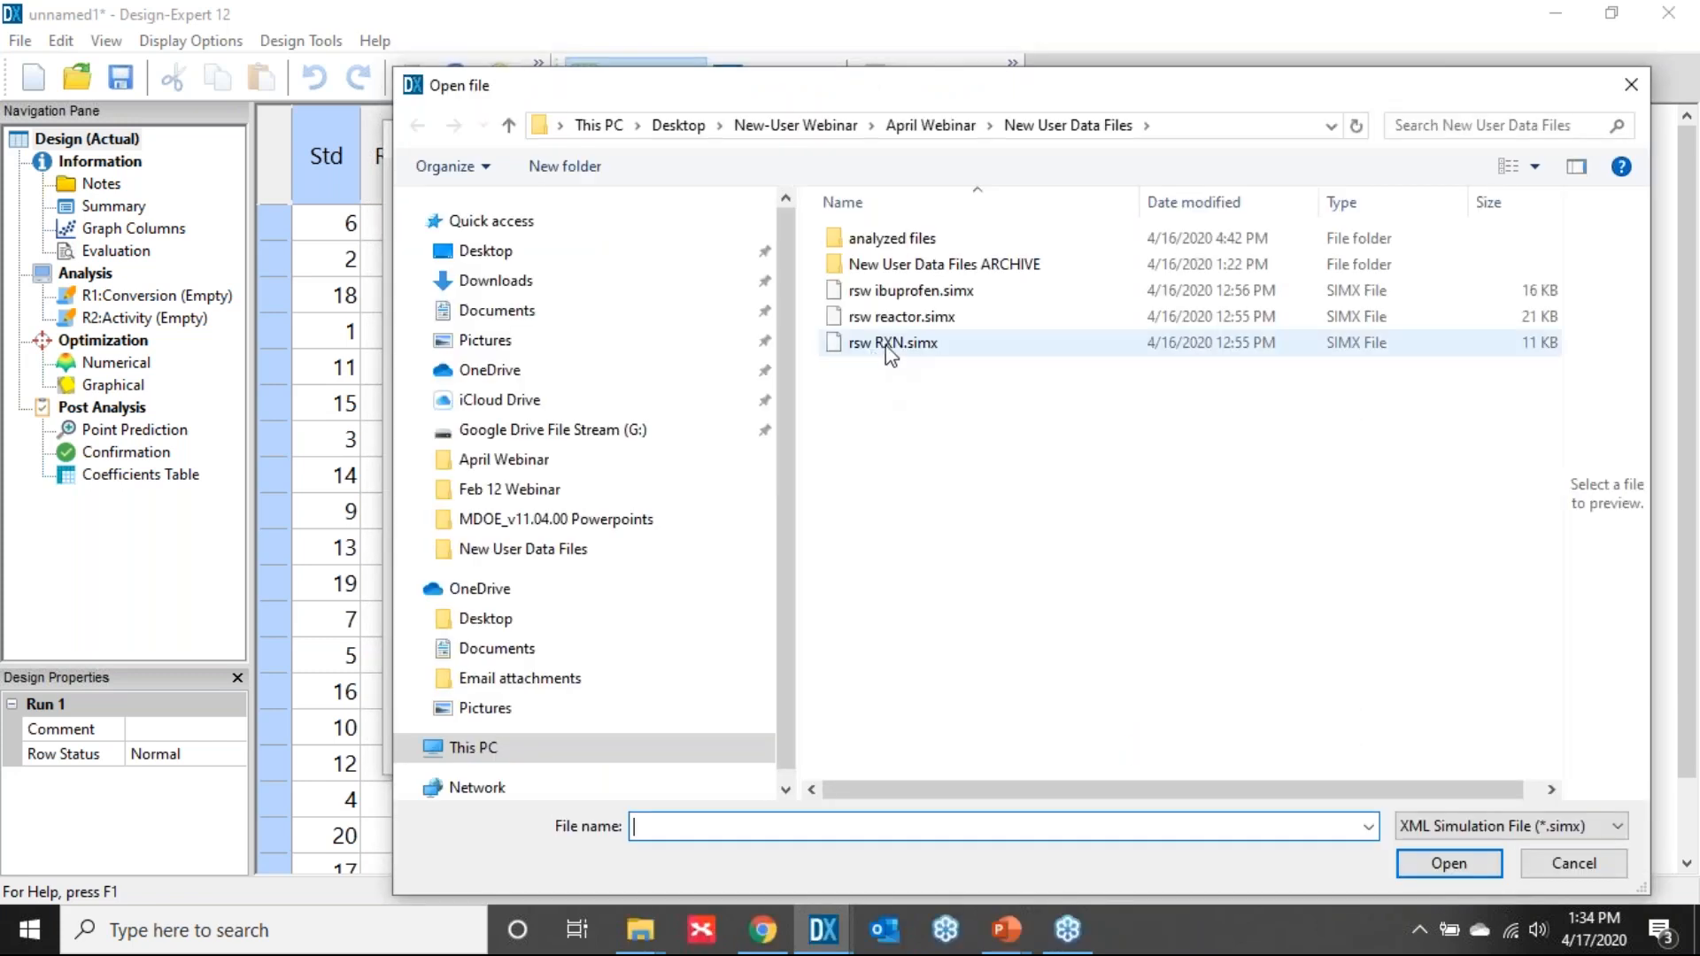
{"action": "double_click", "coordinate": [884, 348]}
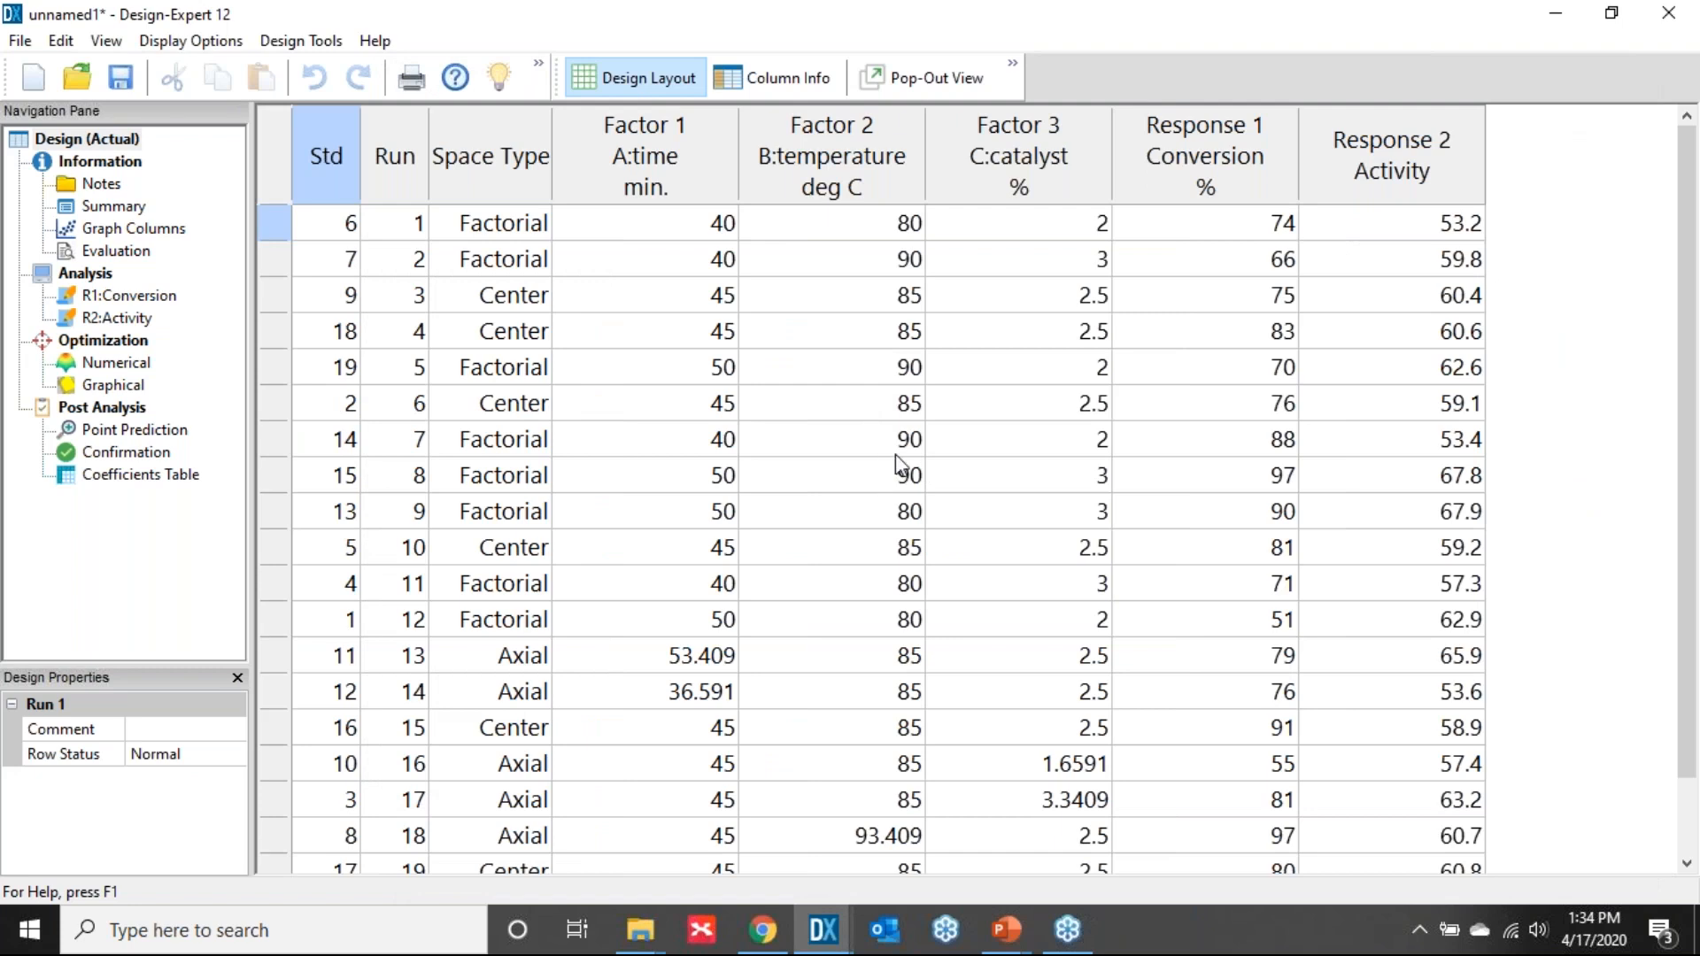
- Start the Conversion analysis without a transformation, review the fit summary, and keep the Quadratic model terms
{"action": "left_click", "coordinate": [128, 297]}
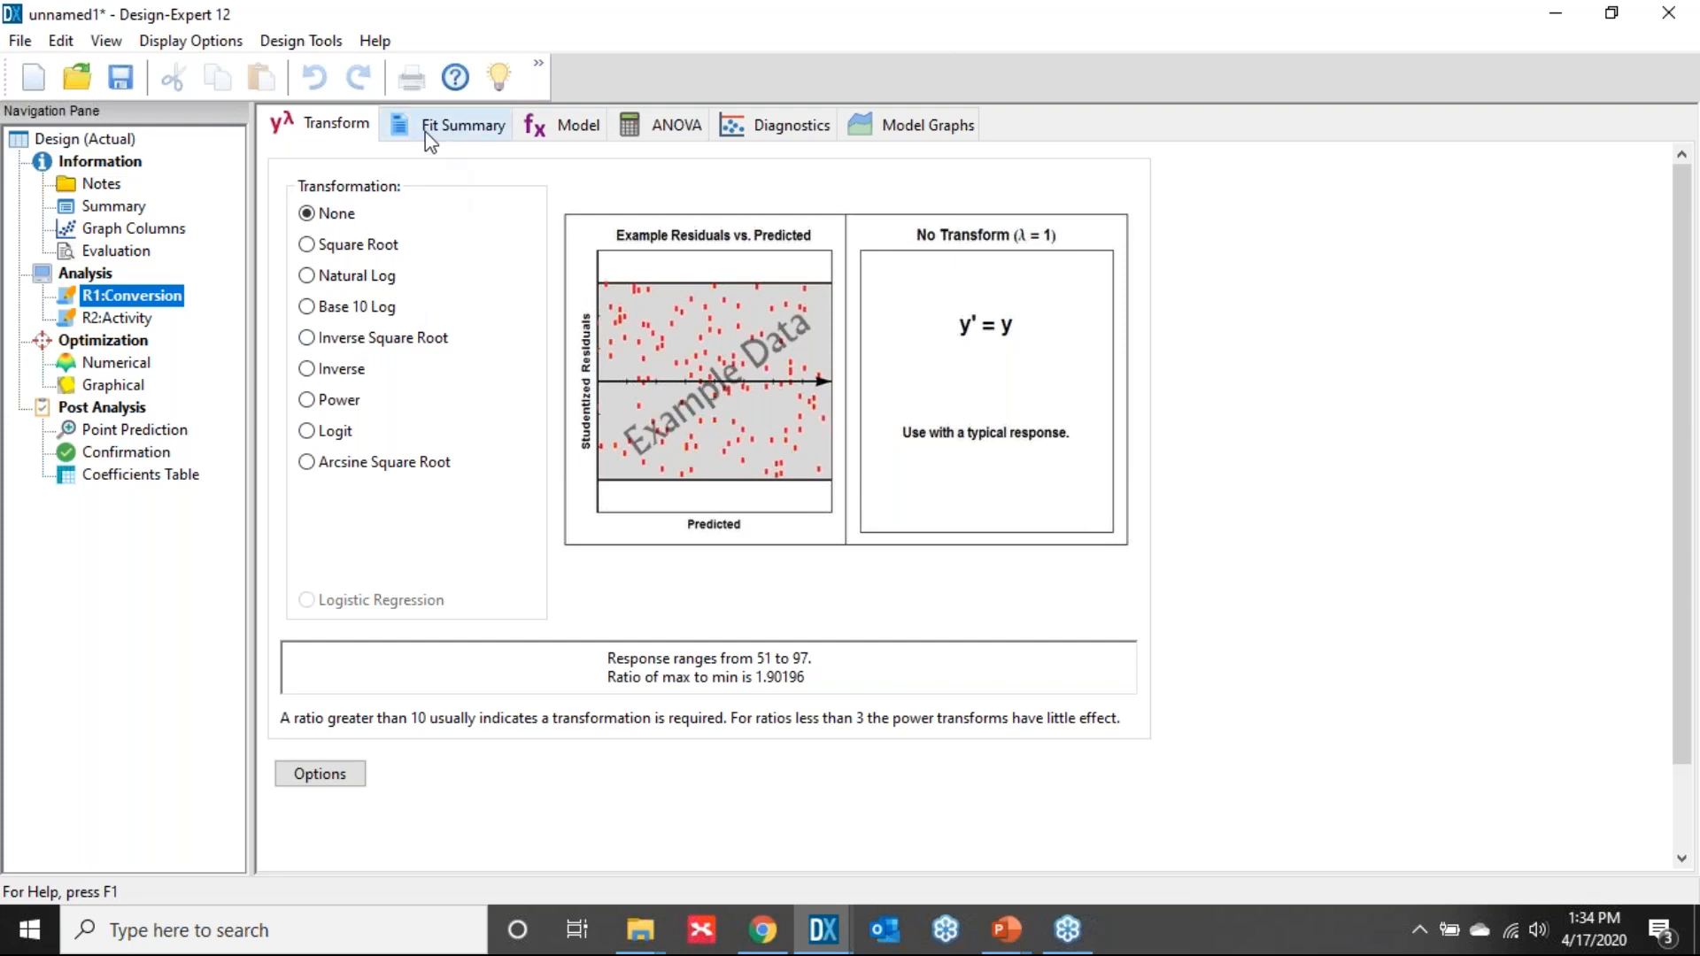
{"action": "left_click", "coordinate": [471, 133]}
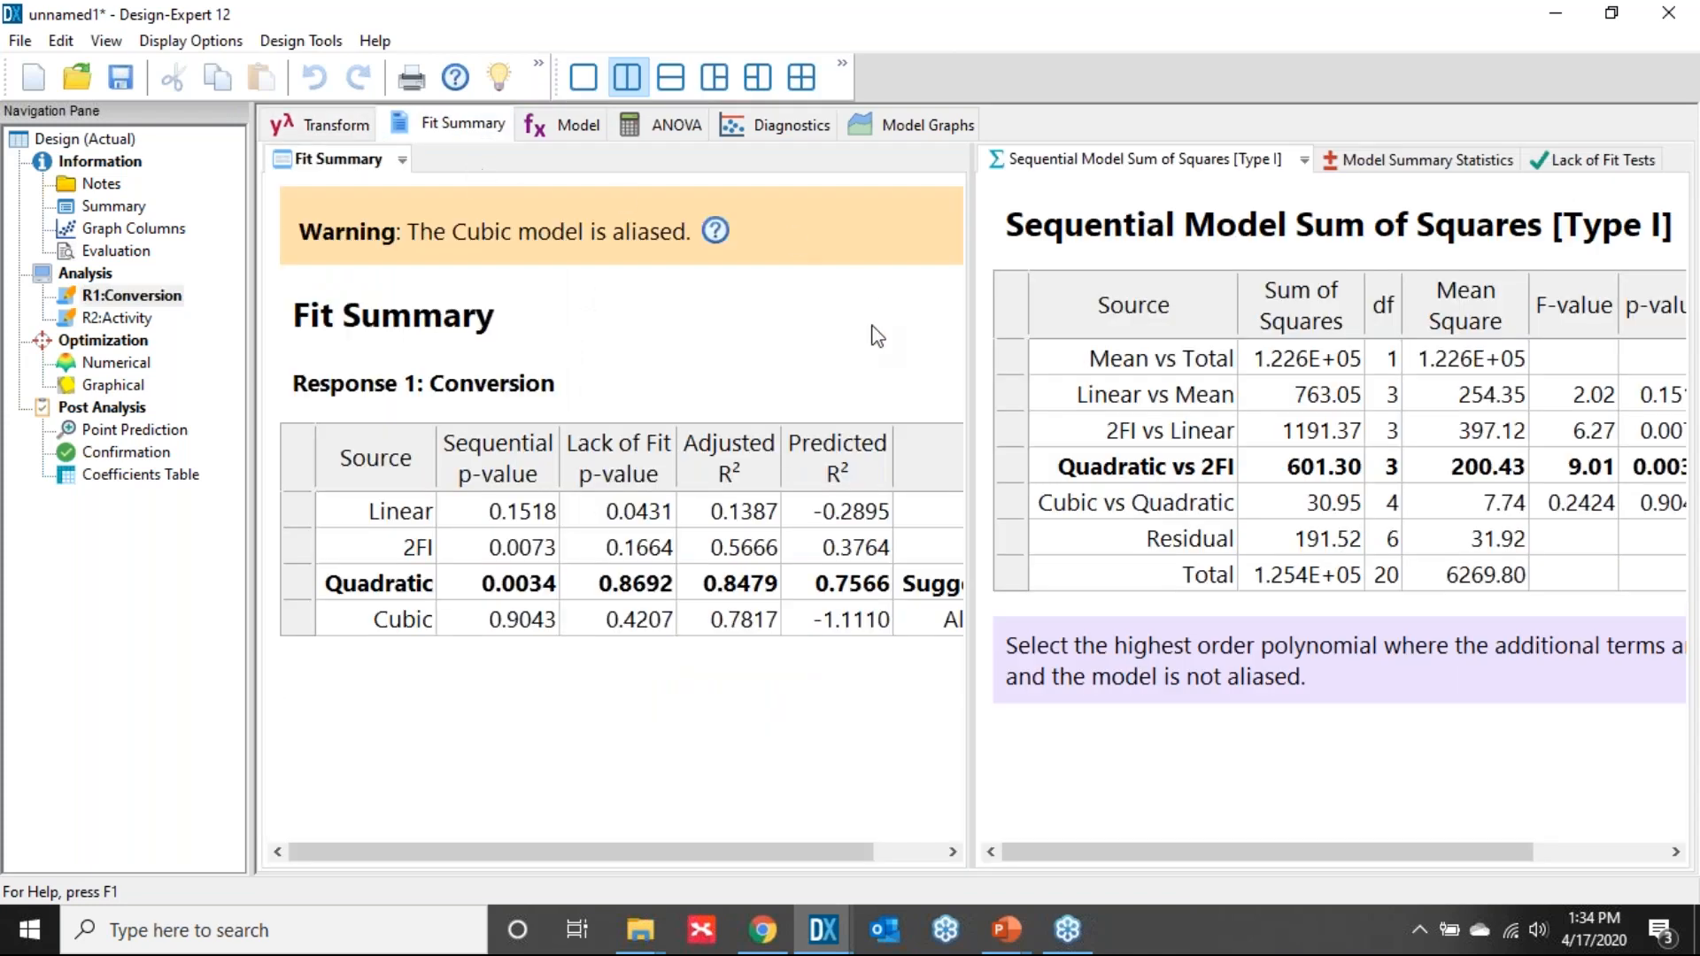
{"action": "left_click_drag", "start_coordinate": [972, 369], "coordinate": [1052, 352]}
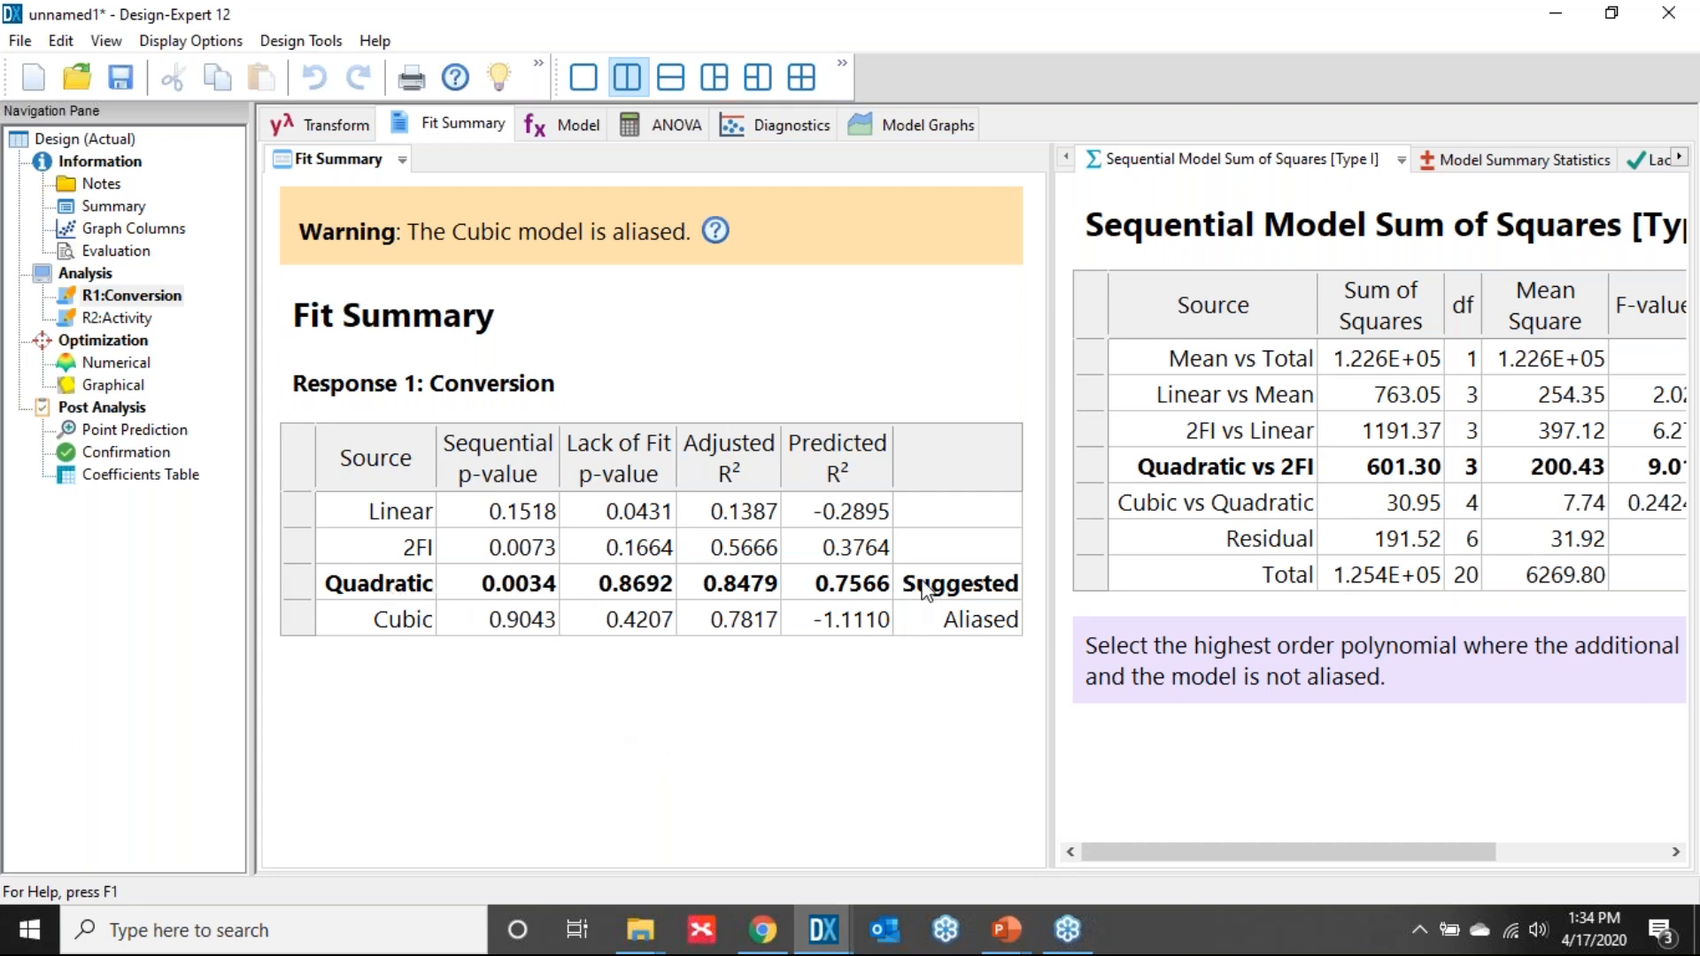
{"action": "left_click", "coordinate": [576, 132]}
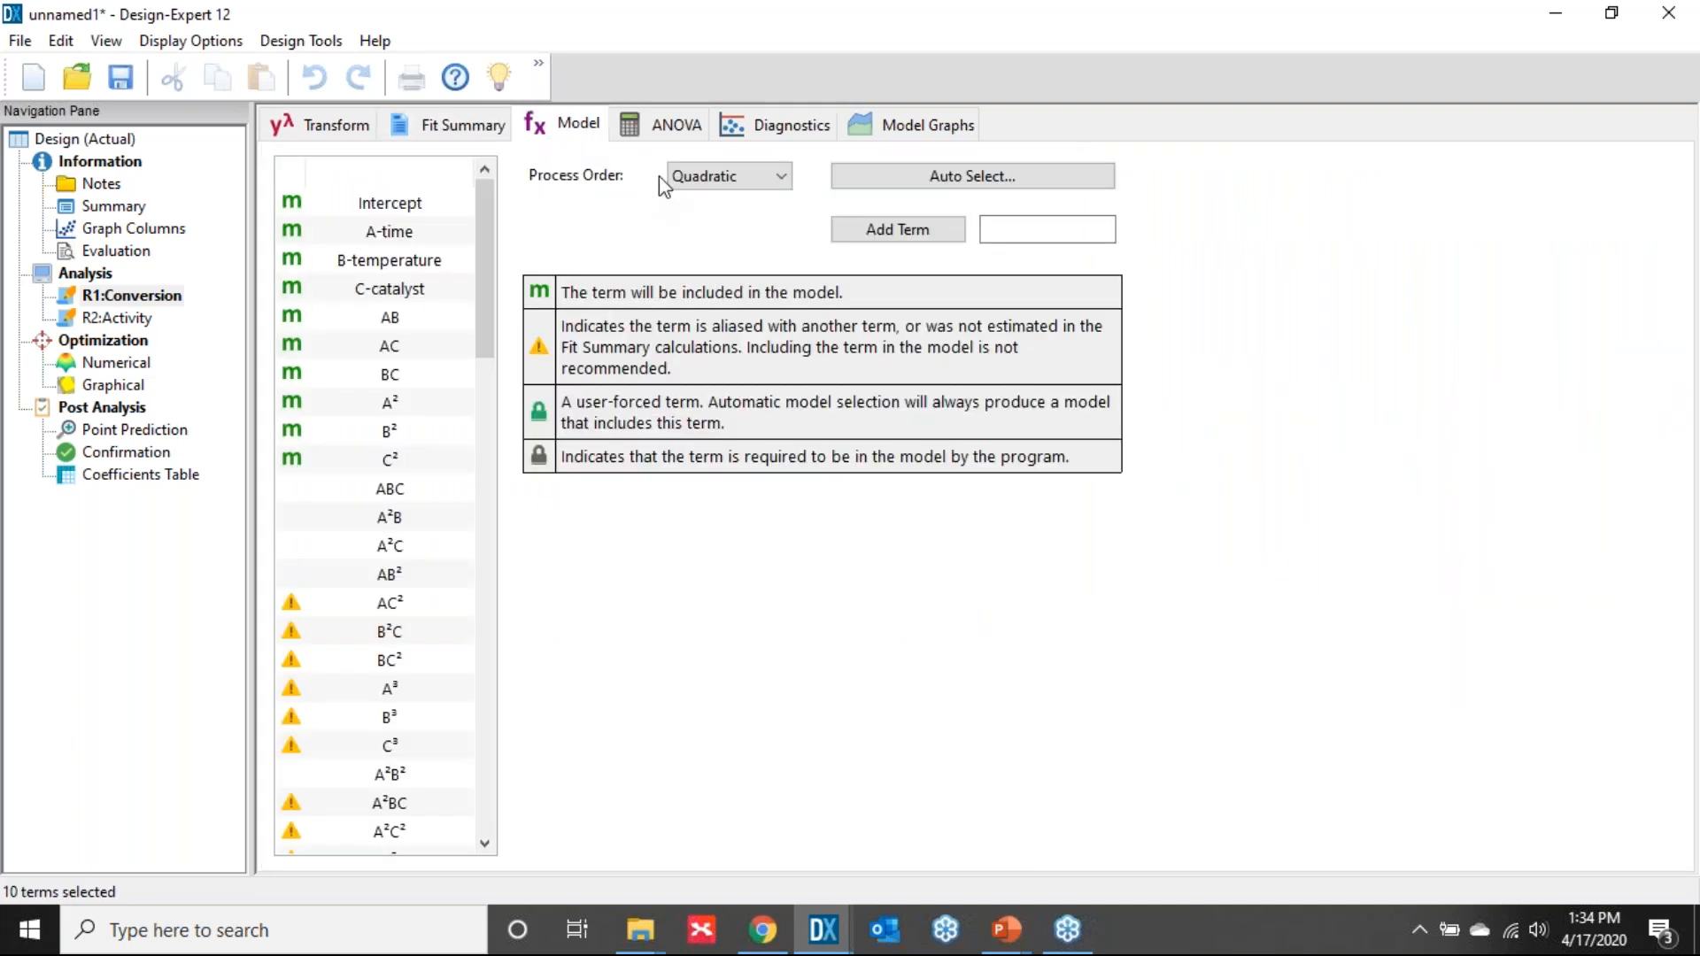
- Open the ANOVA for Conversion and resize its panes to examine the model terms, fit statistics and coded coefficients
{"action": "left_click", "coordinate": [670, 129]}
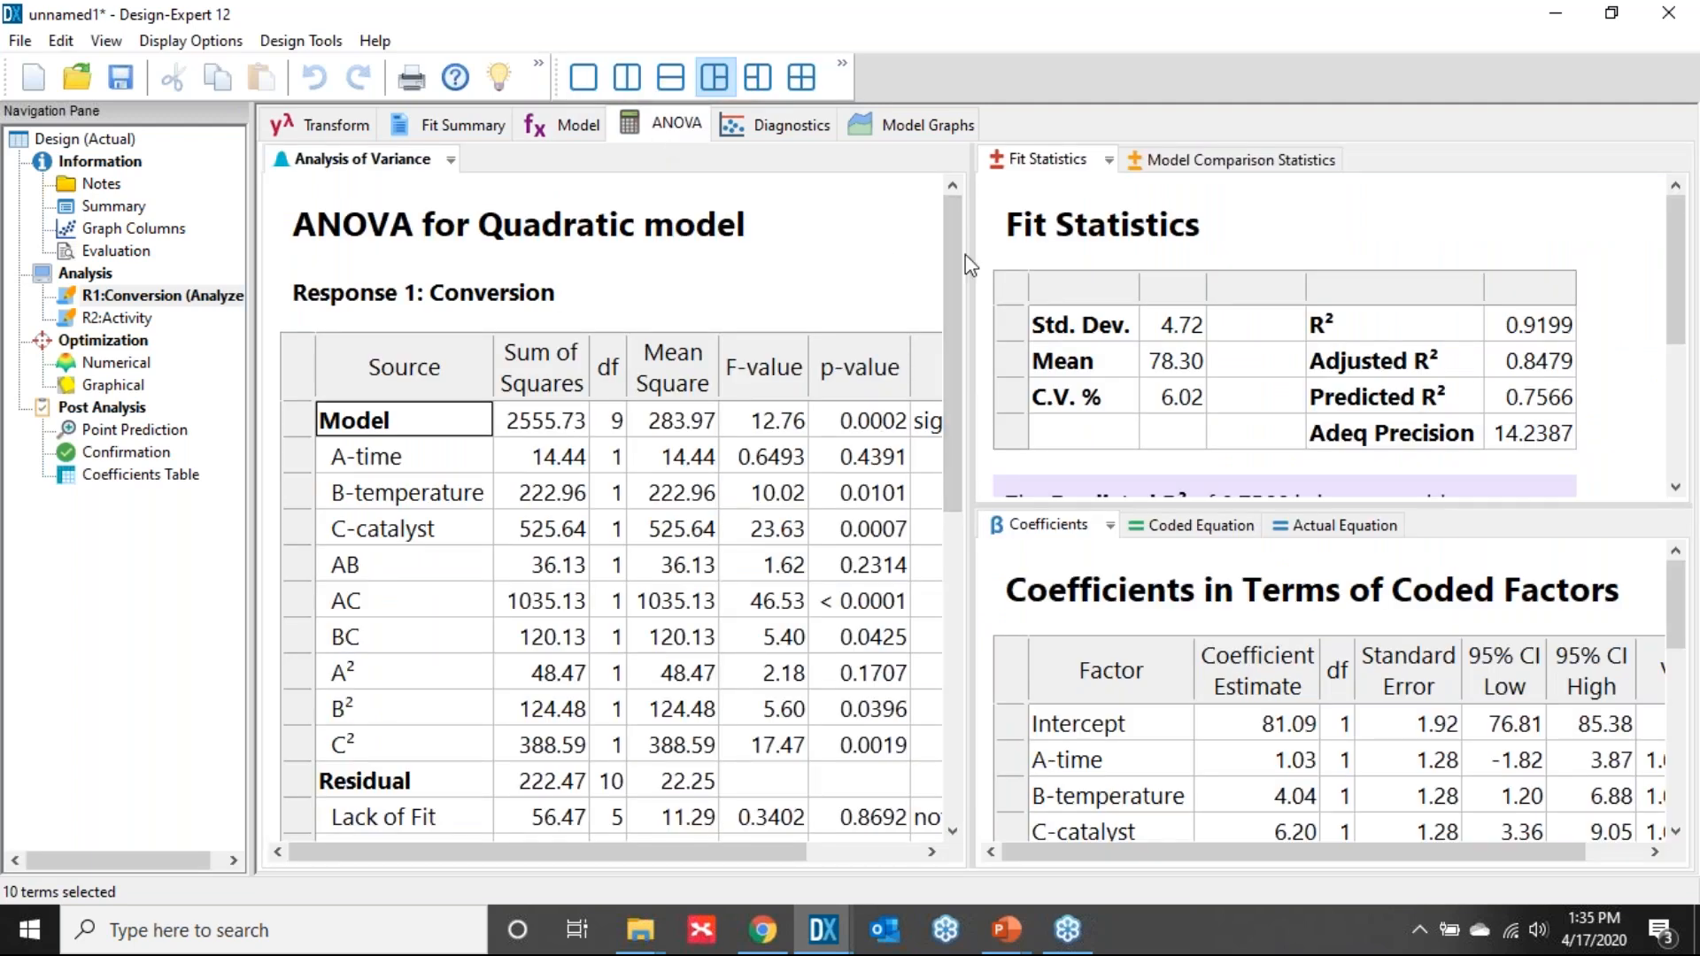
{"action": "left_click_drag", "start_coordinate": [974, 254], "coordinate": [1137, 254]}
{"action": "scroll", "coordinate": [1025, 351], "scroll_direction": "down", "scroll_amount": 3}
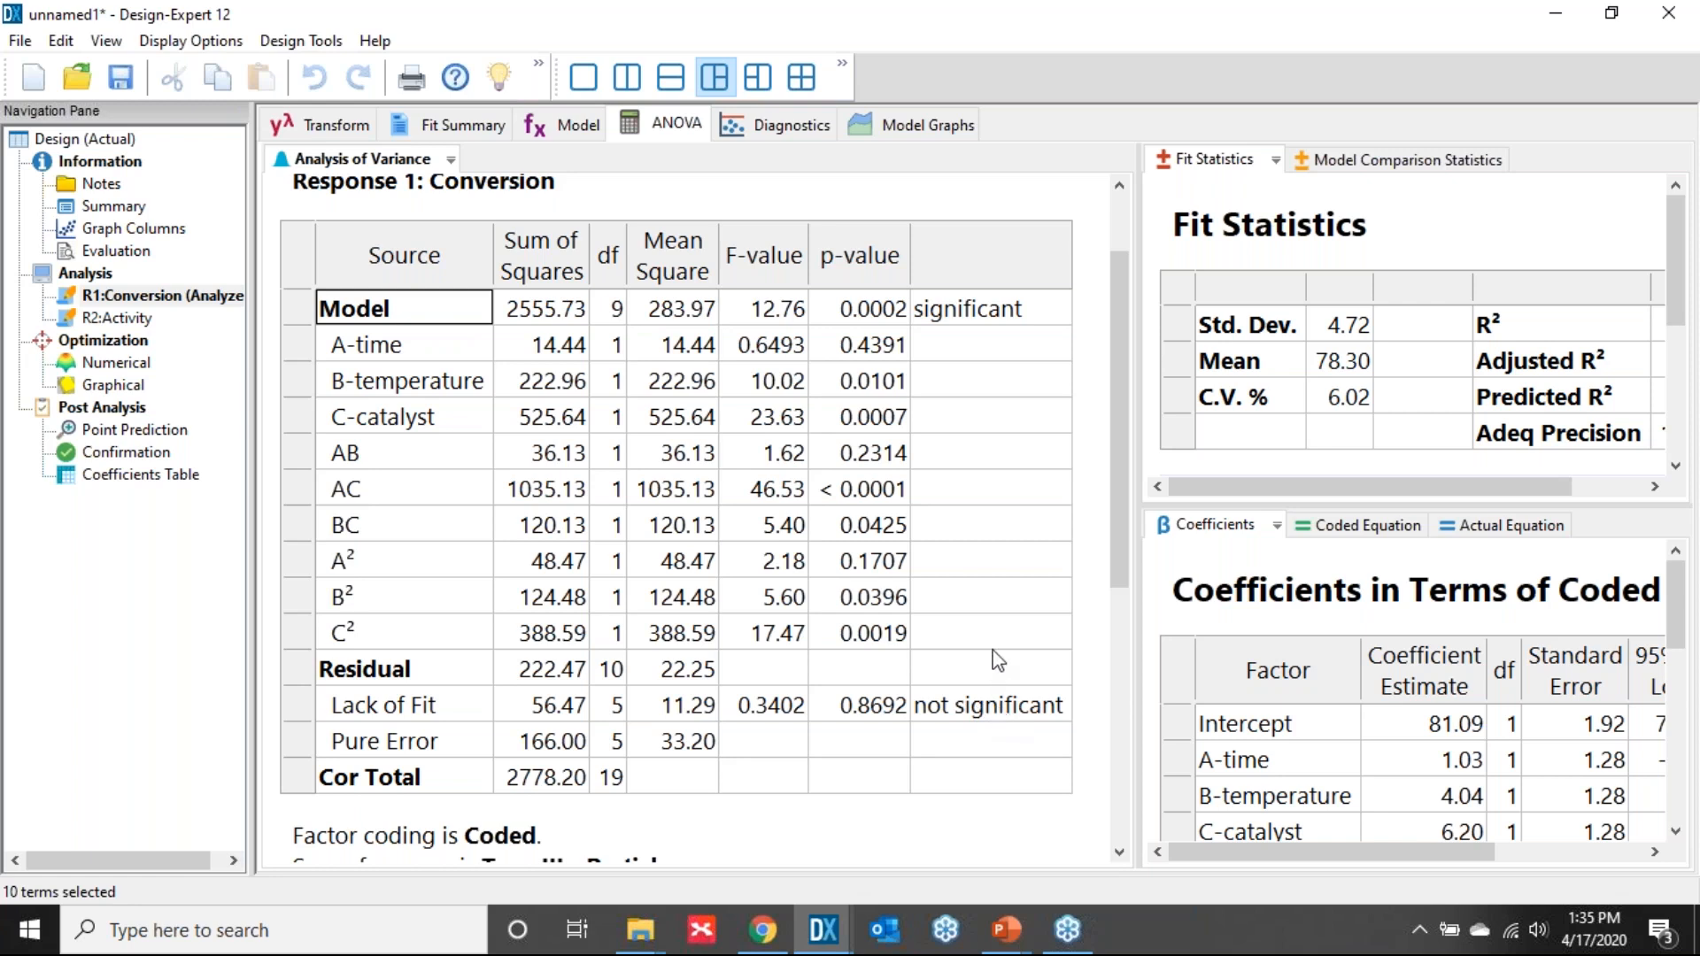
{"action": "left_click_drag", "start_coordinate": [1138, 430], "coordinate": [763, 447]}
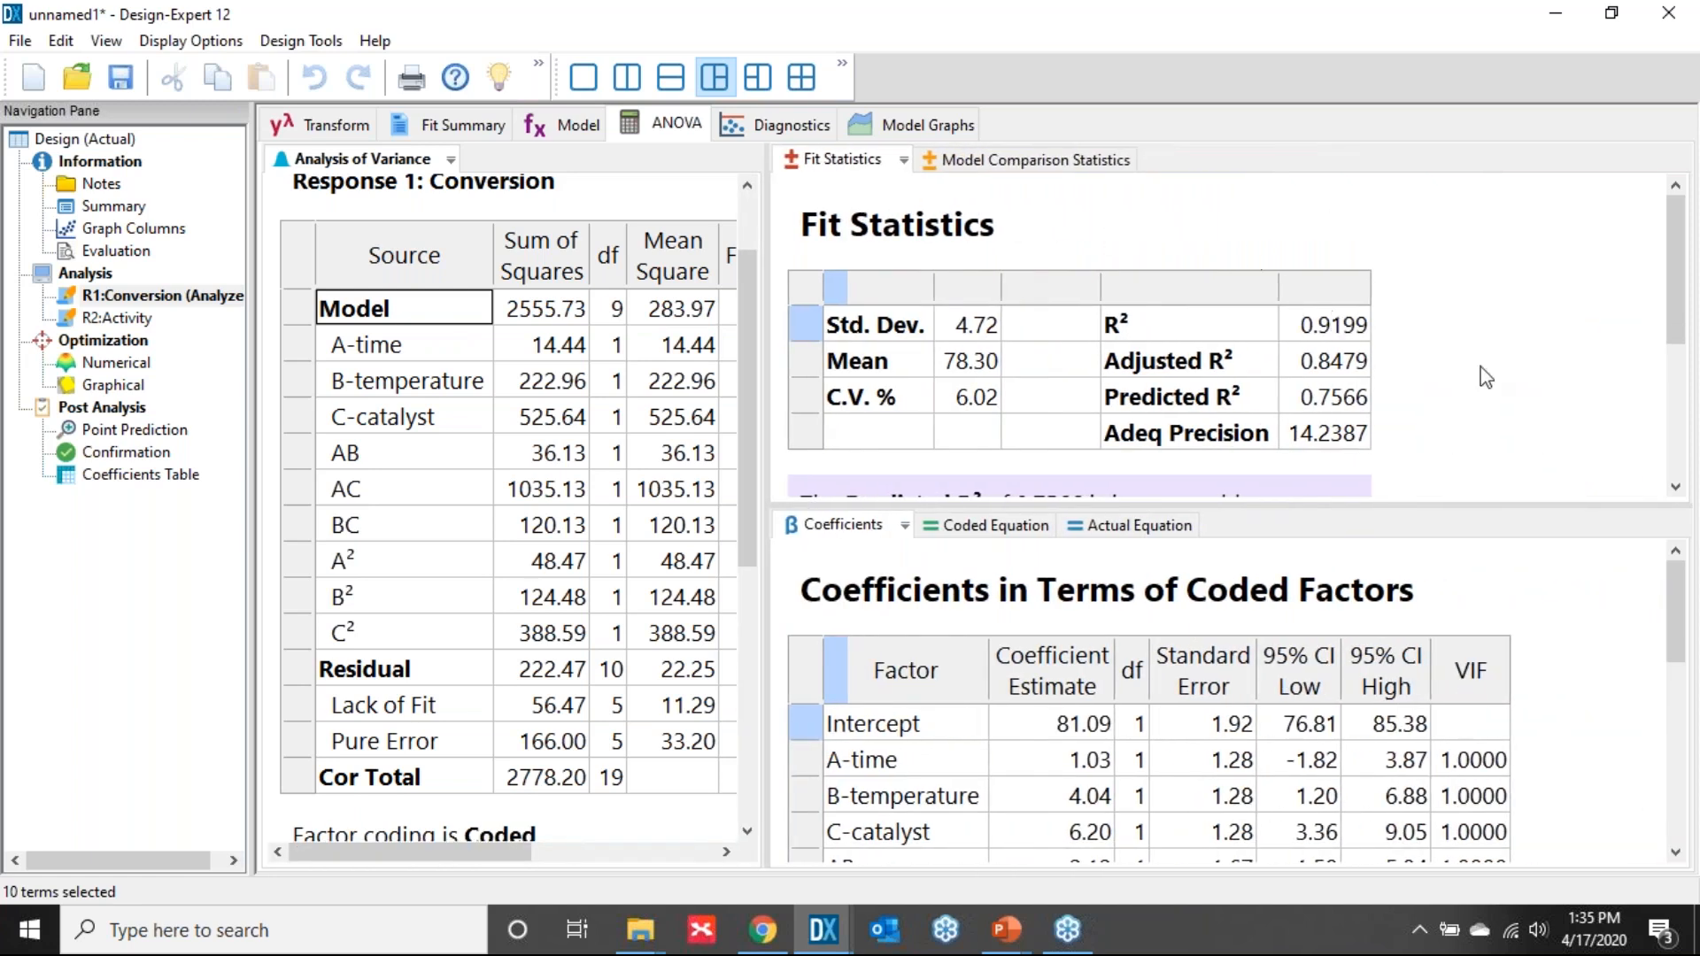
- Examine the Conversion diagnostics, highlighting the outlying residual and checking it in the predicted versus actual and DFFITS plots
{"action": "left_click", "coordinate": [1501, 359]}
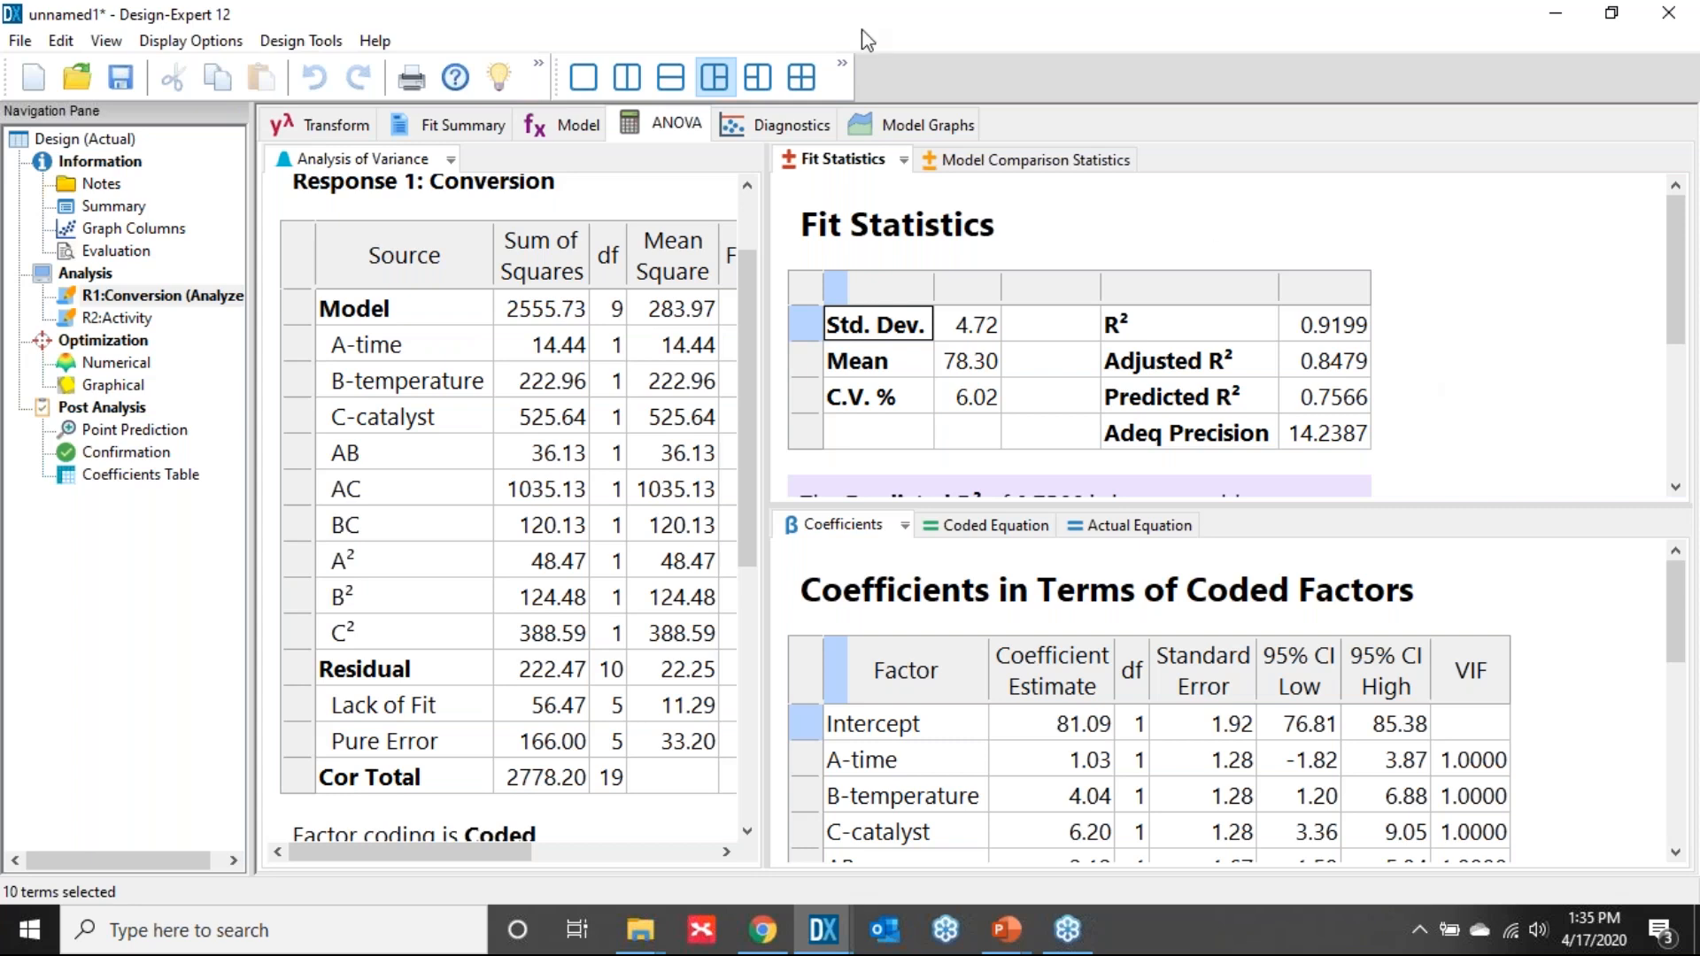
{"action": "left_click", "coordinate": [776, 131]}
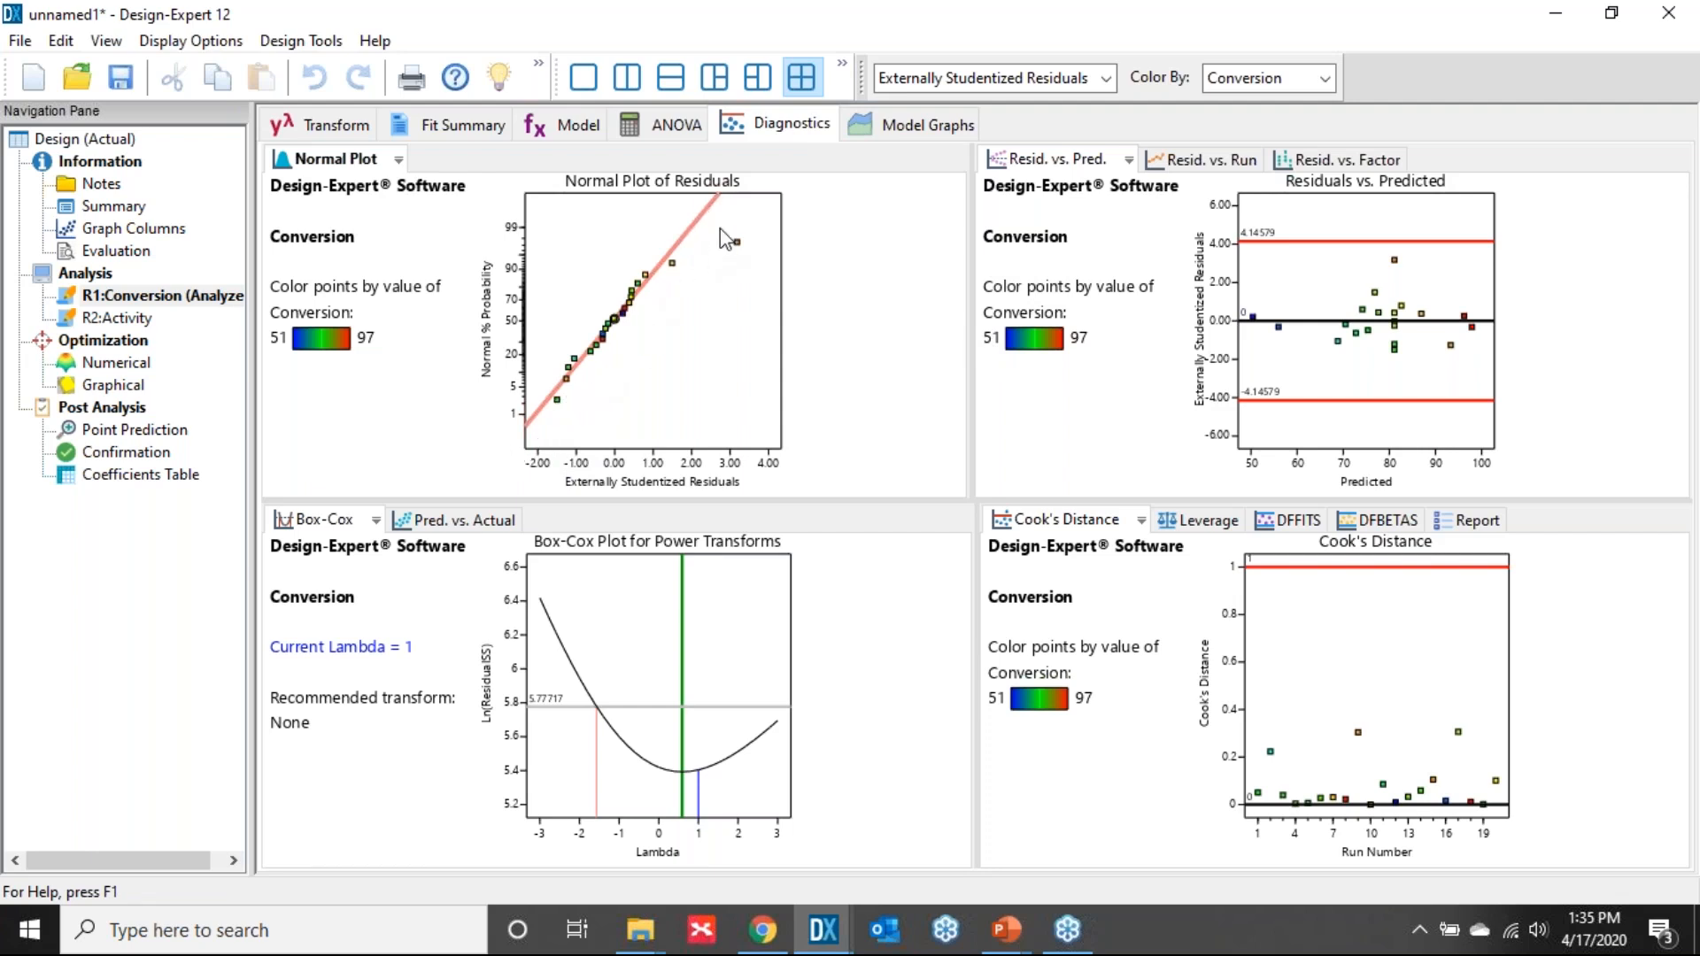
{"action": "left_click_drag", "start_coordinate": [720, 228], "coordinate": [767, 284]}
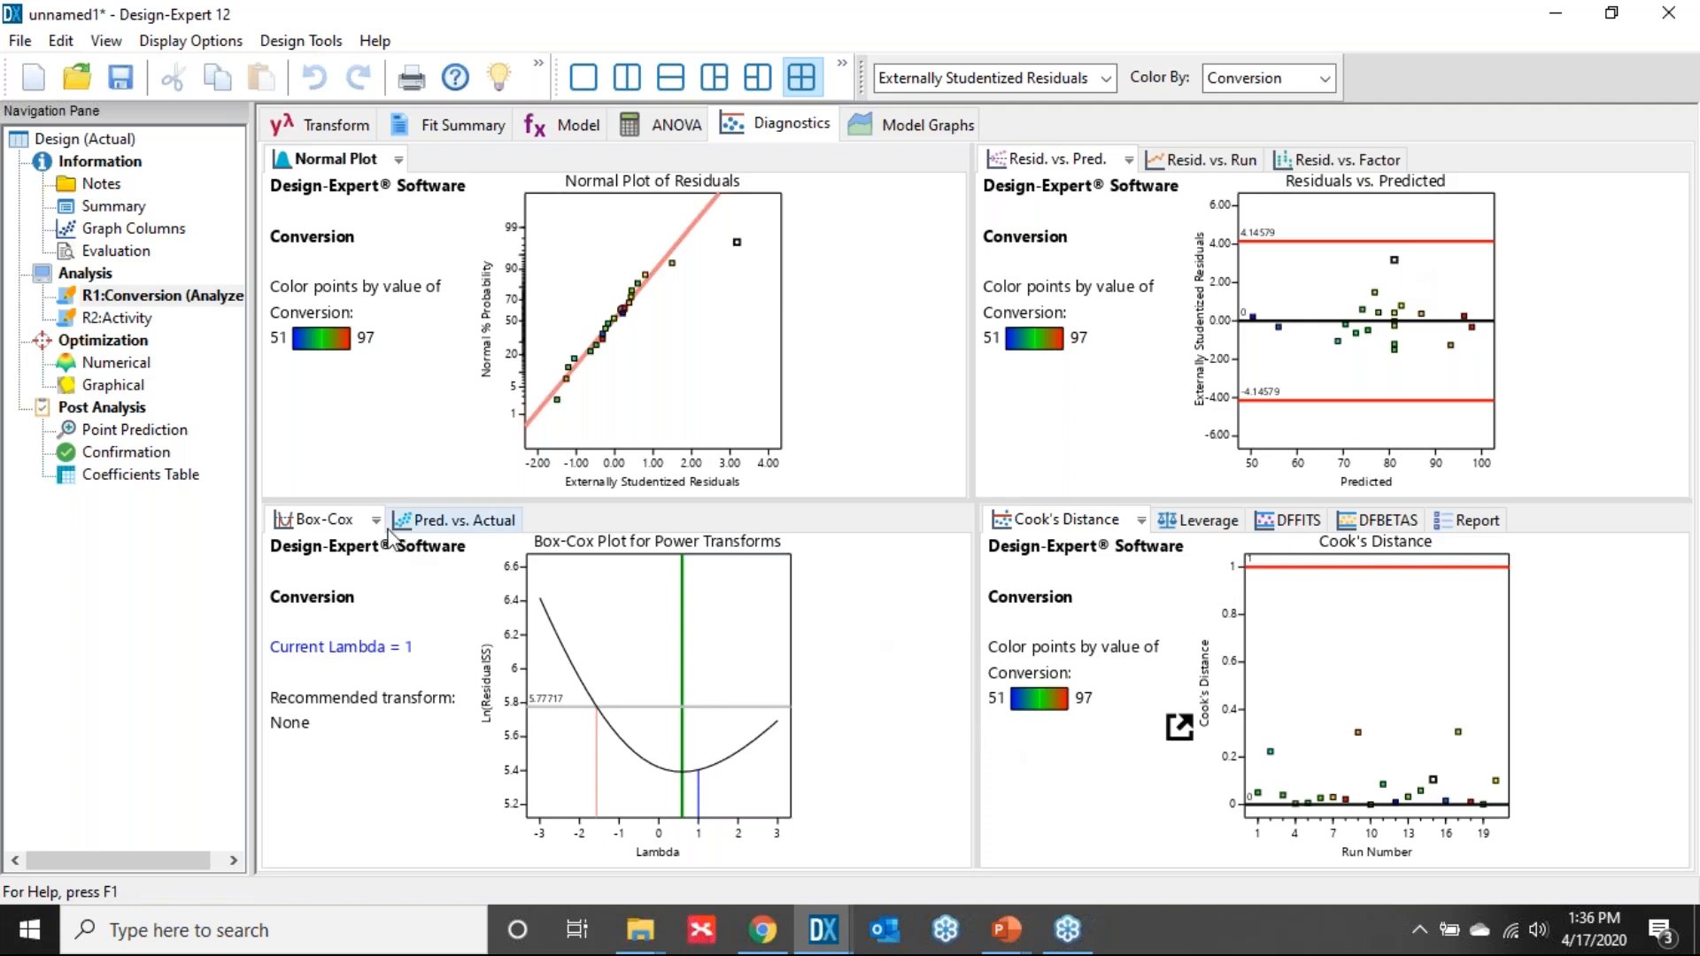
{"action": "left_click", "coordinate": [421, 526]}
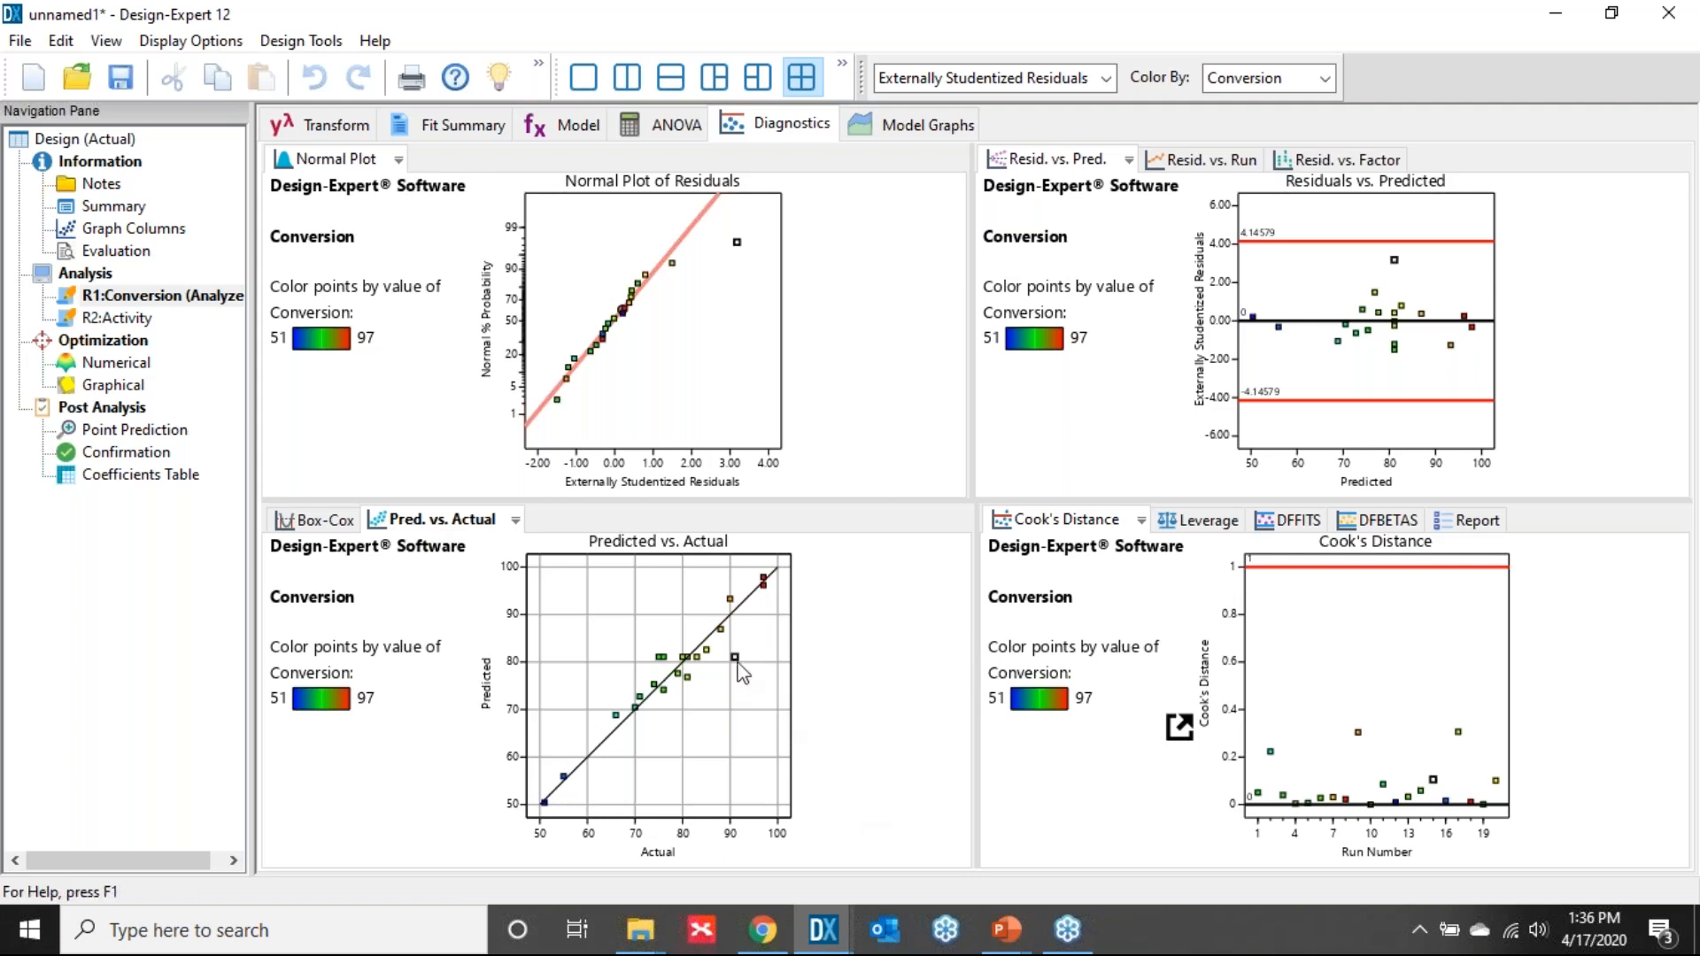
{"action": "left_click", "coordinate": [734, 657]}
{"action": "left_click", "coordinate": [1298, 528]}
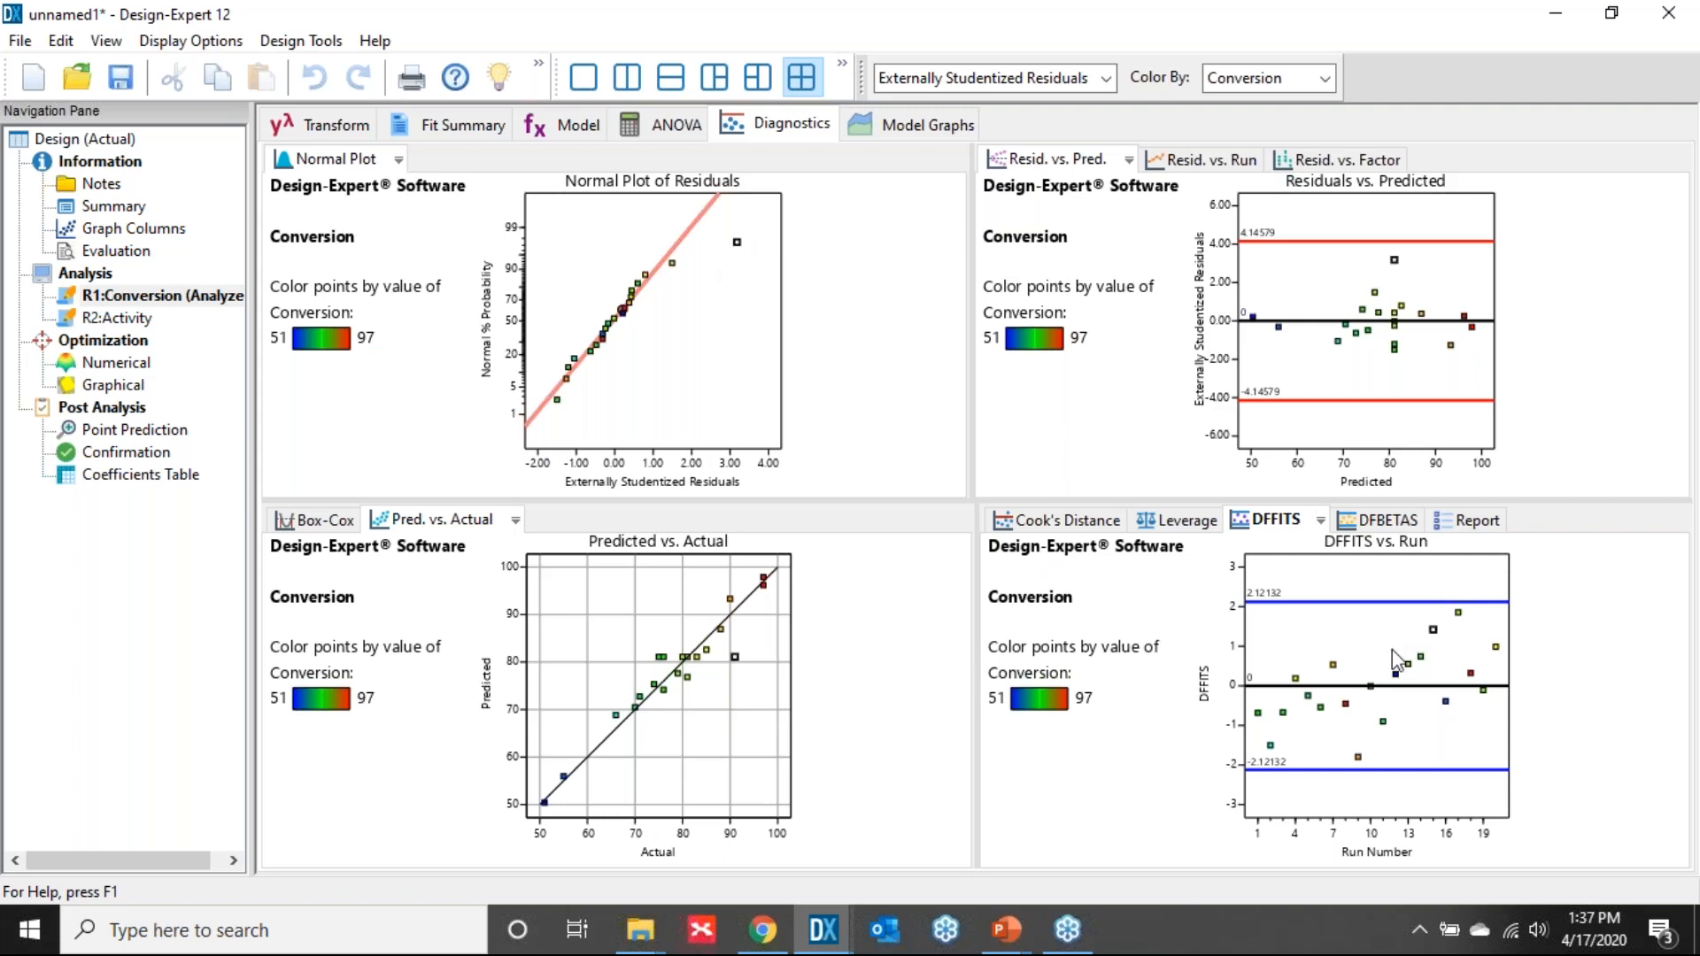
- Display the Conversion model as a 3D surface over time and temperature, with the catalyst level set to 2.81
{"action": "left_click", "coordinate": [885, 122]}
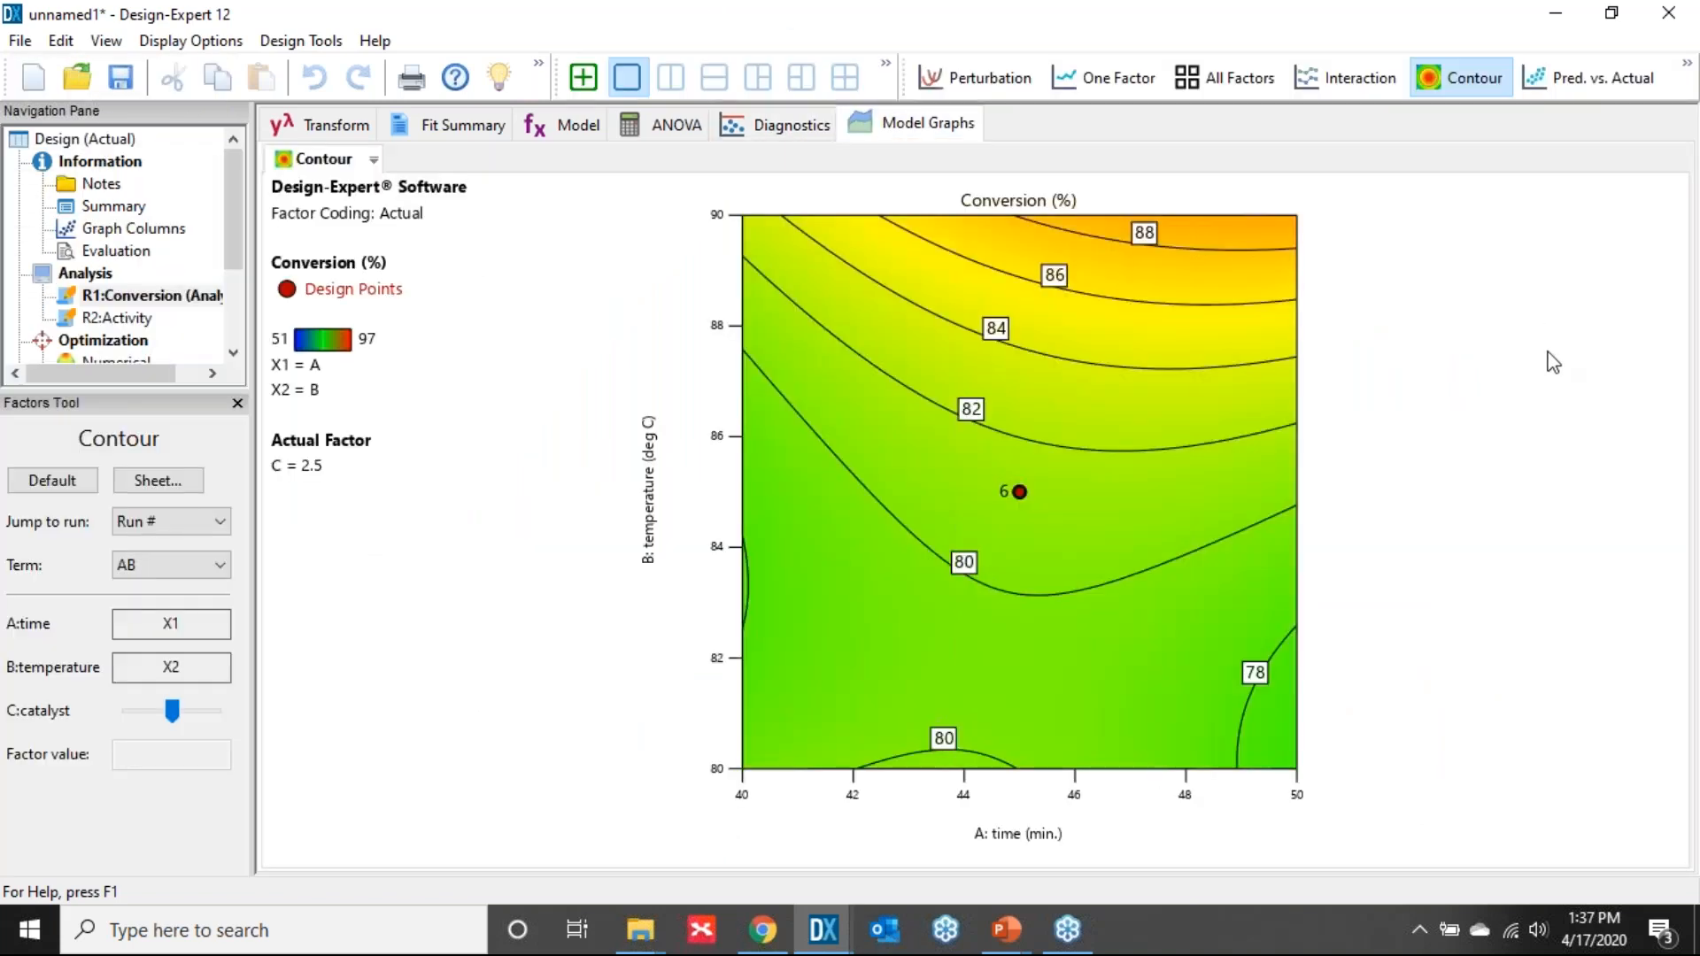
{"action": "left_click", "coordinate": [1686, 64]}
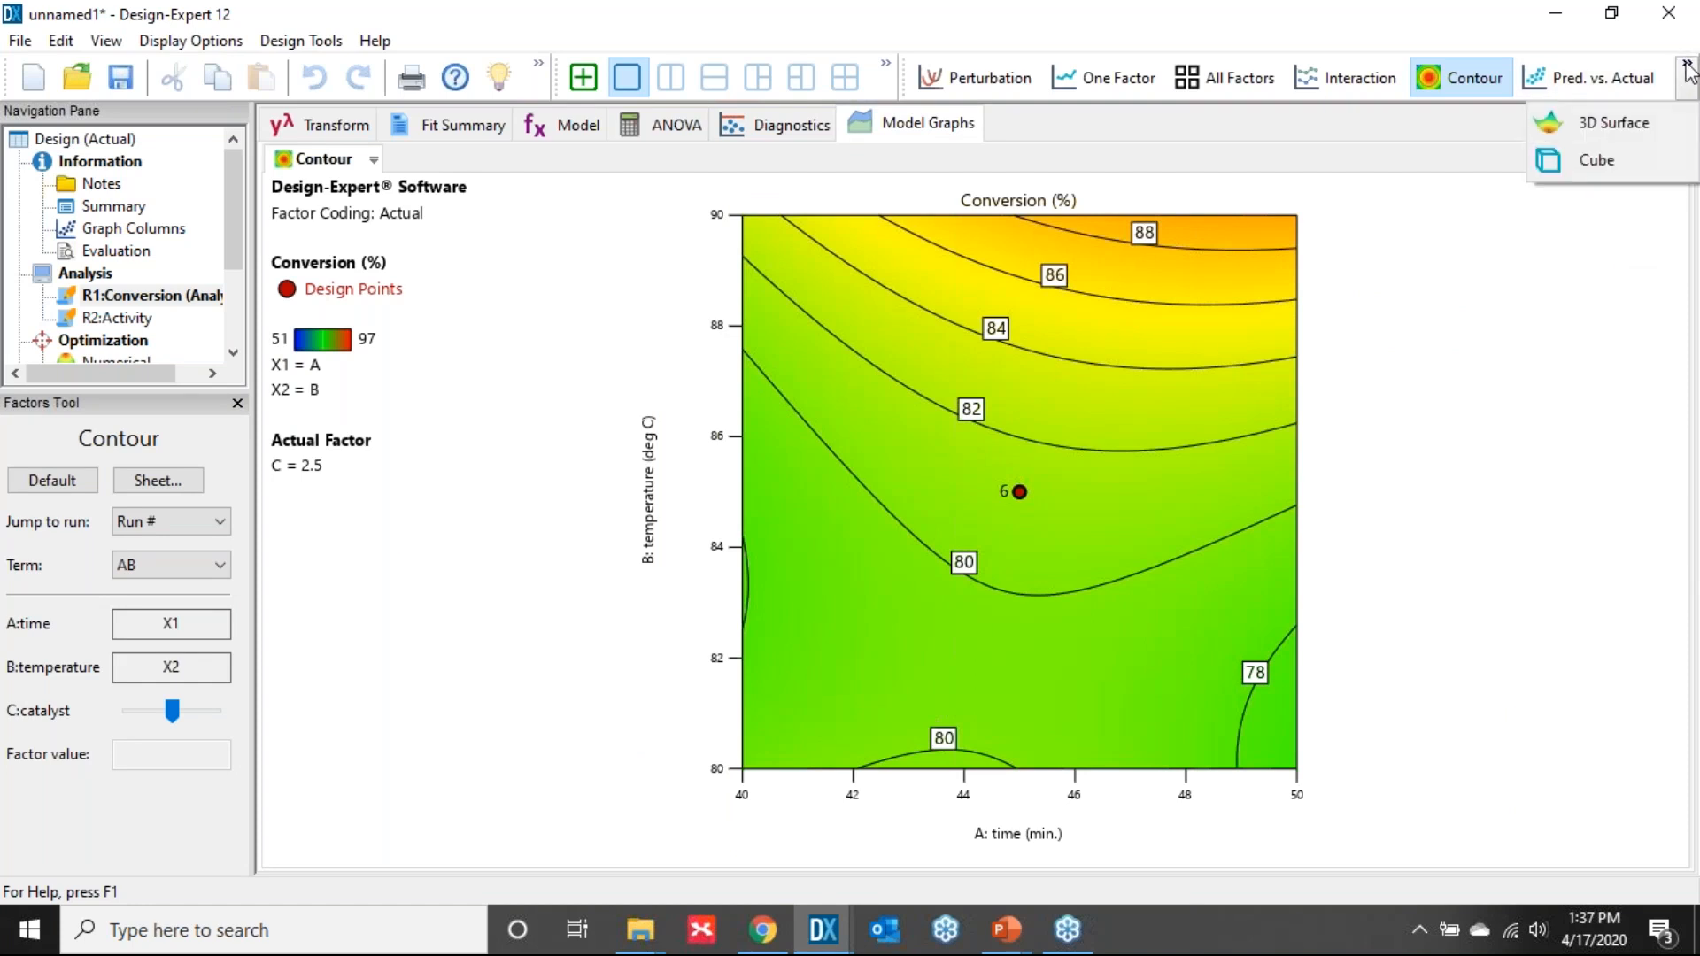
{"action": "left_click", "coordinate": [1639, 119]}
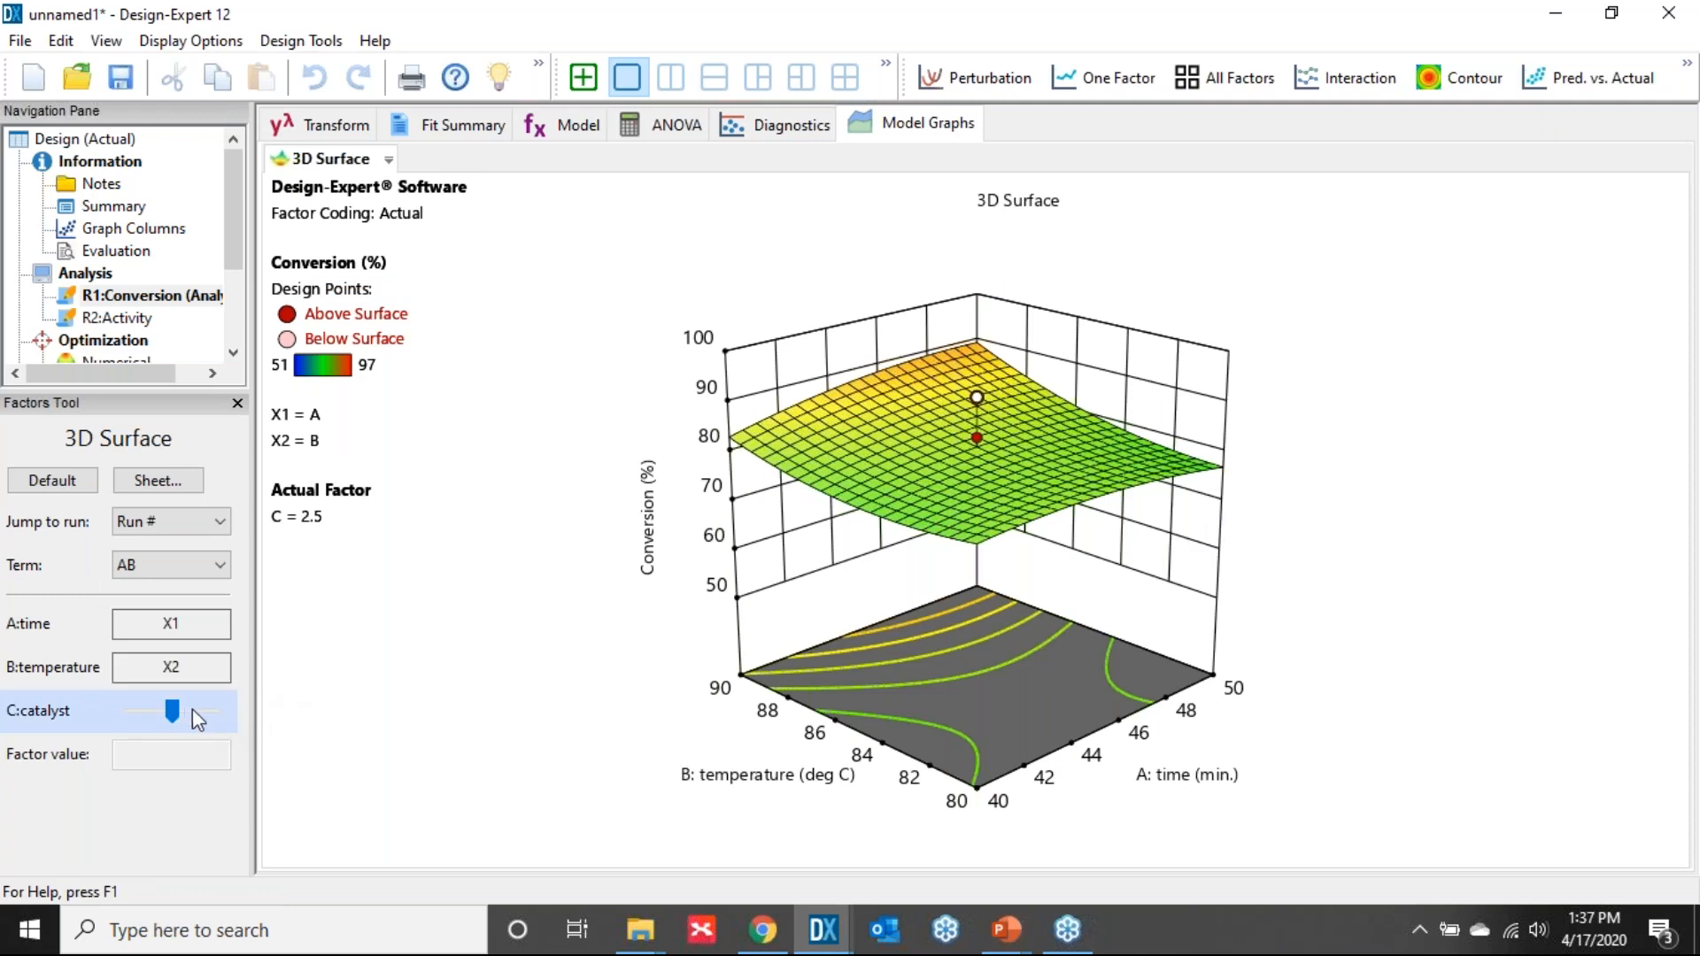
{"action": "mouse_move", "coordinate": [172, 708]}
{"action": "left_mouse_down"}
{"action": "mouse_move", "coordinate": [272, 717]}
{"action": "mouse_move", "coordinate": [55, 742]}
{"action": "mouse_move", "coordinate": [232, 714]}
{"action": "mouse_move", "coordinate": [200, 714]}
{"action": "left_mouse_up"}
{"action": "left_click_drag", "start_coordinate": [198, 395], "coordinate": [174, 531]}
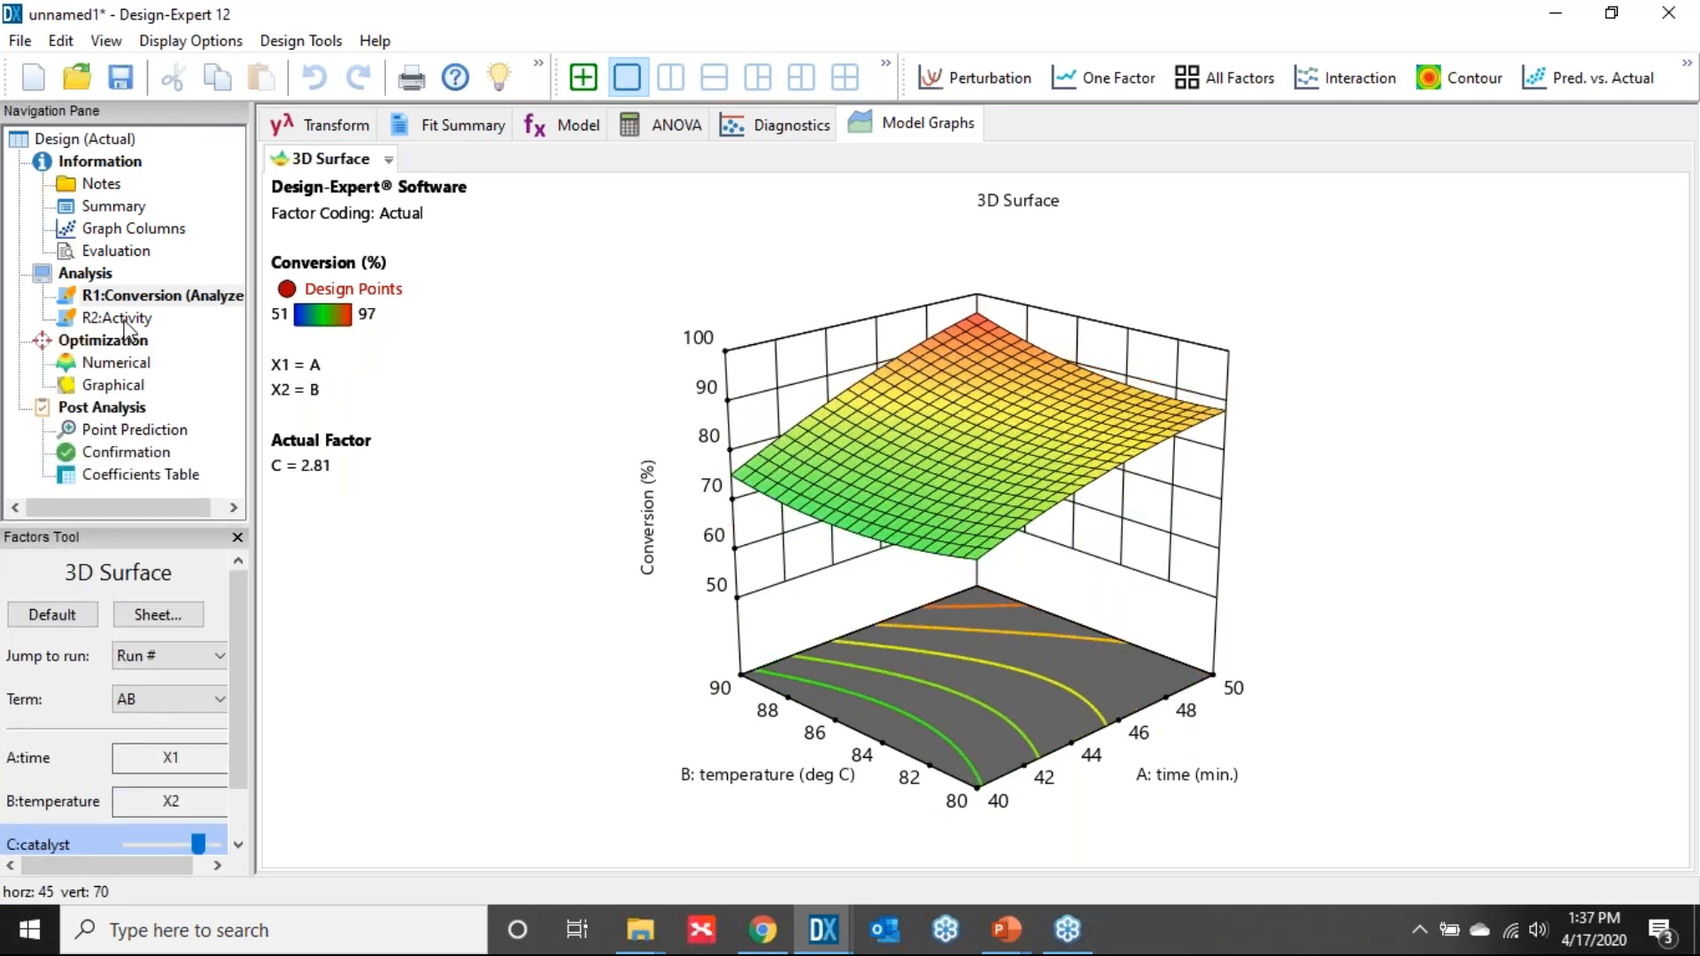
- Analyze the Activity response with the Linear model terms, reviewing its fit summary and the full ANOVA table
{"action": "left_click", "coordinate": [126, 319]}
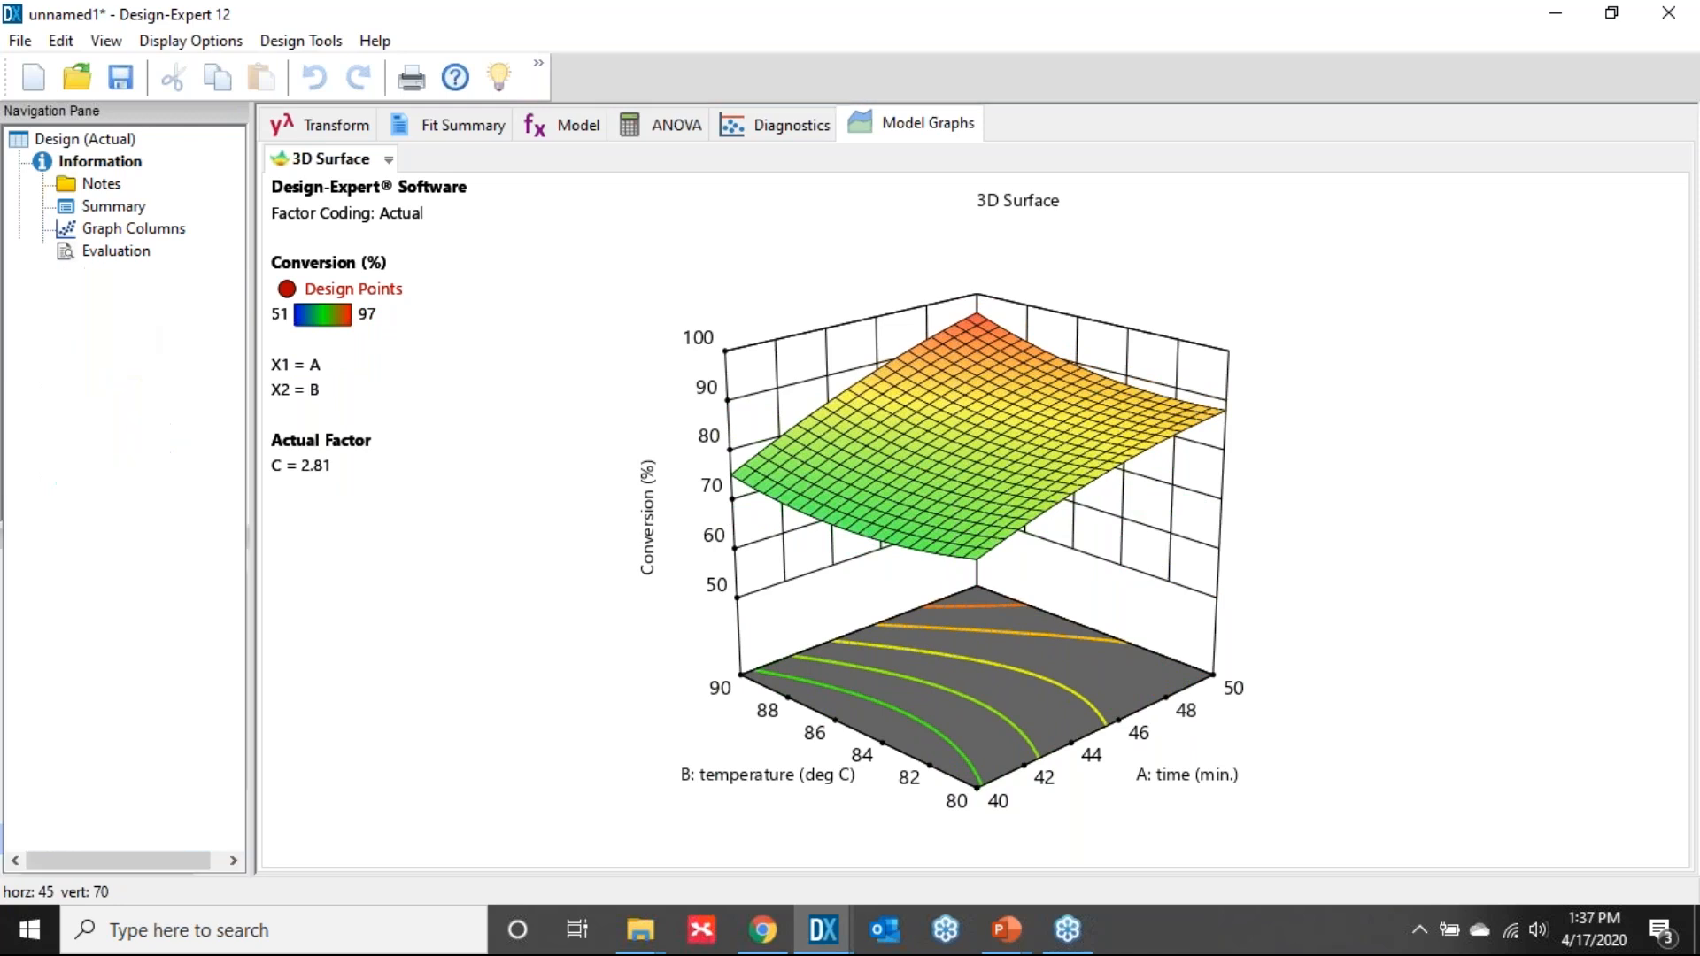
{"action": "left_click", "coordinate": [434, 134]}
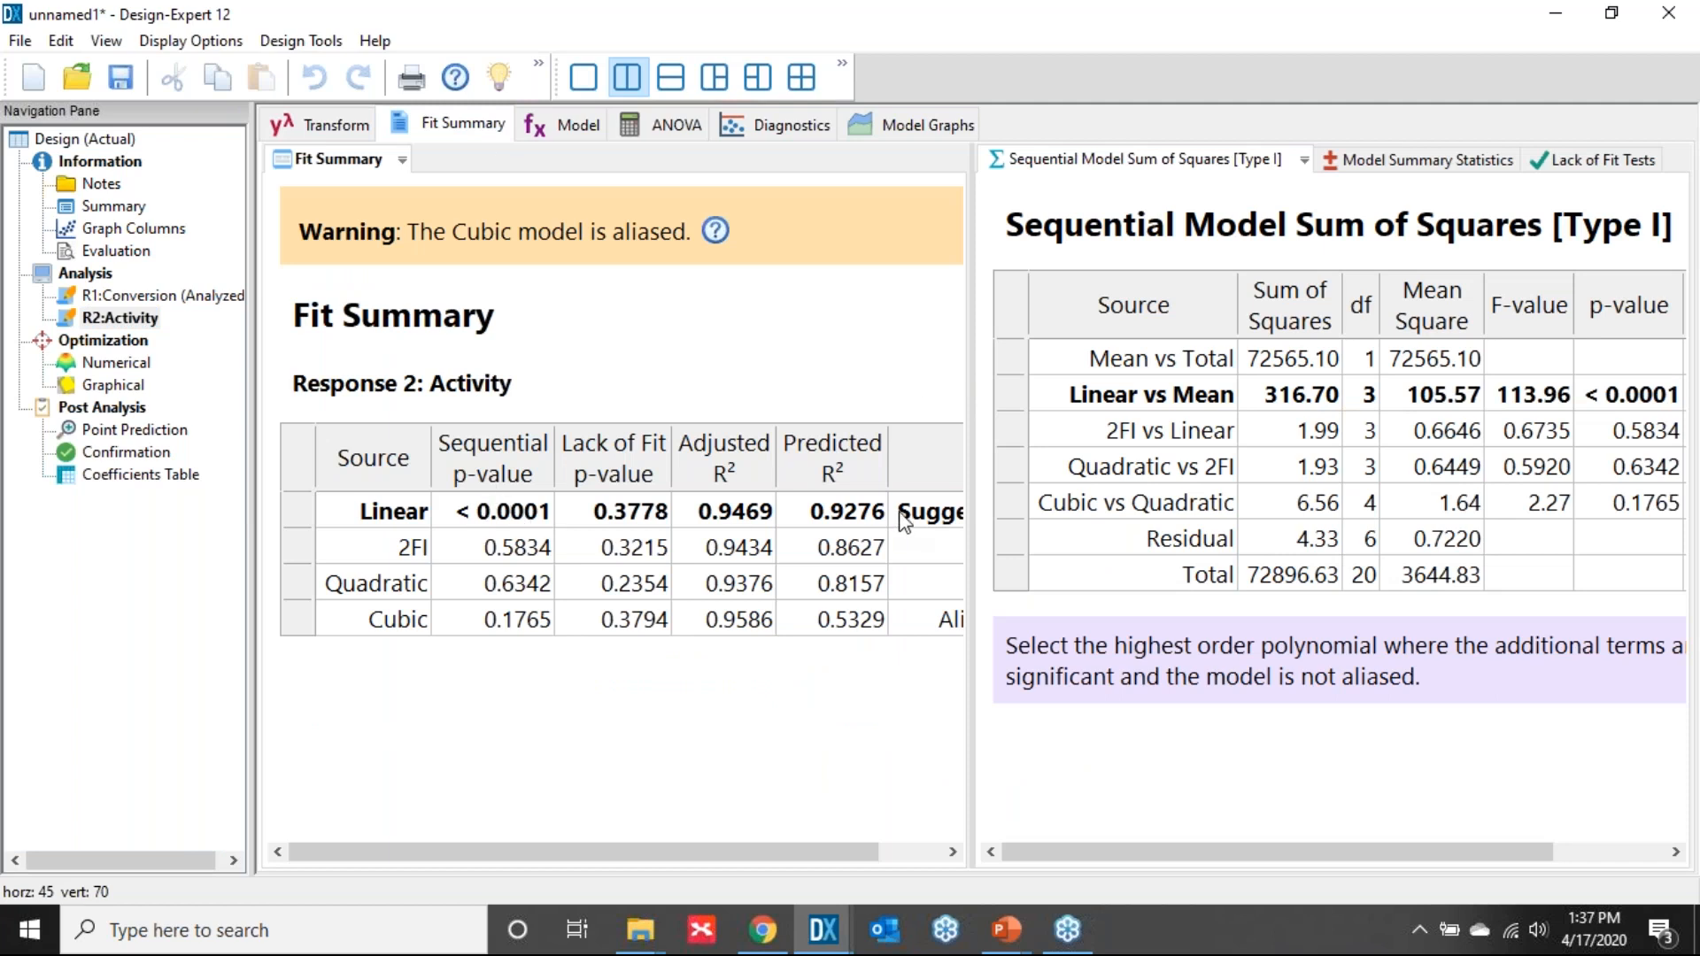
{"action": "left_click", "coordinate": [568, 128]}
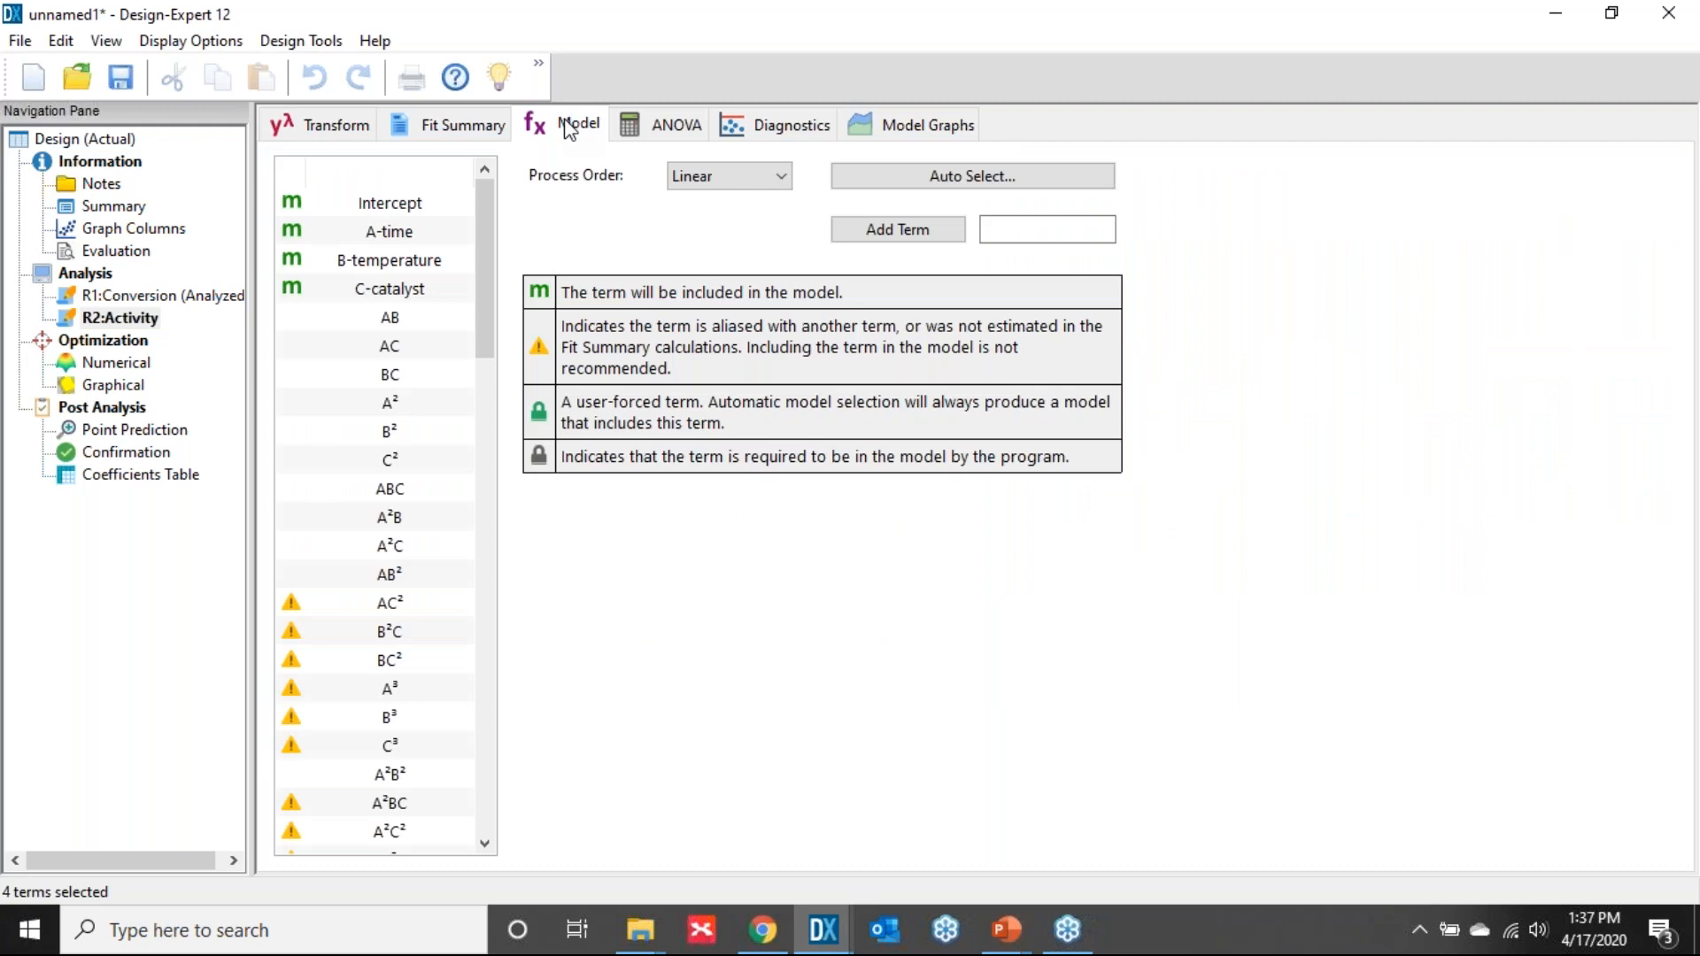
{"action": "left_click", "coordinate": [678, 129]}
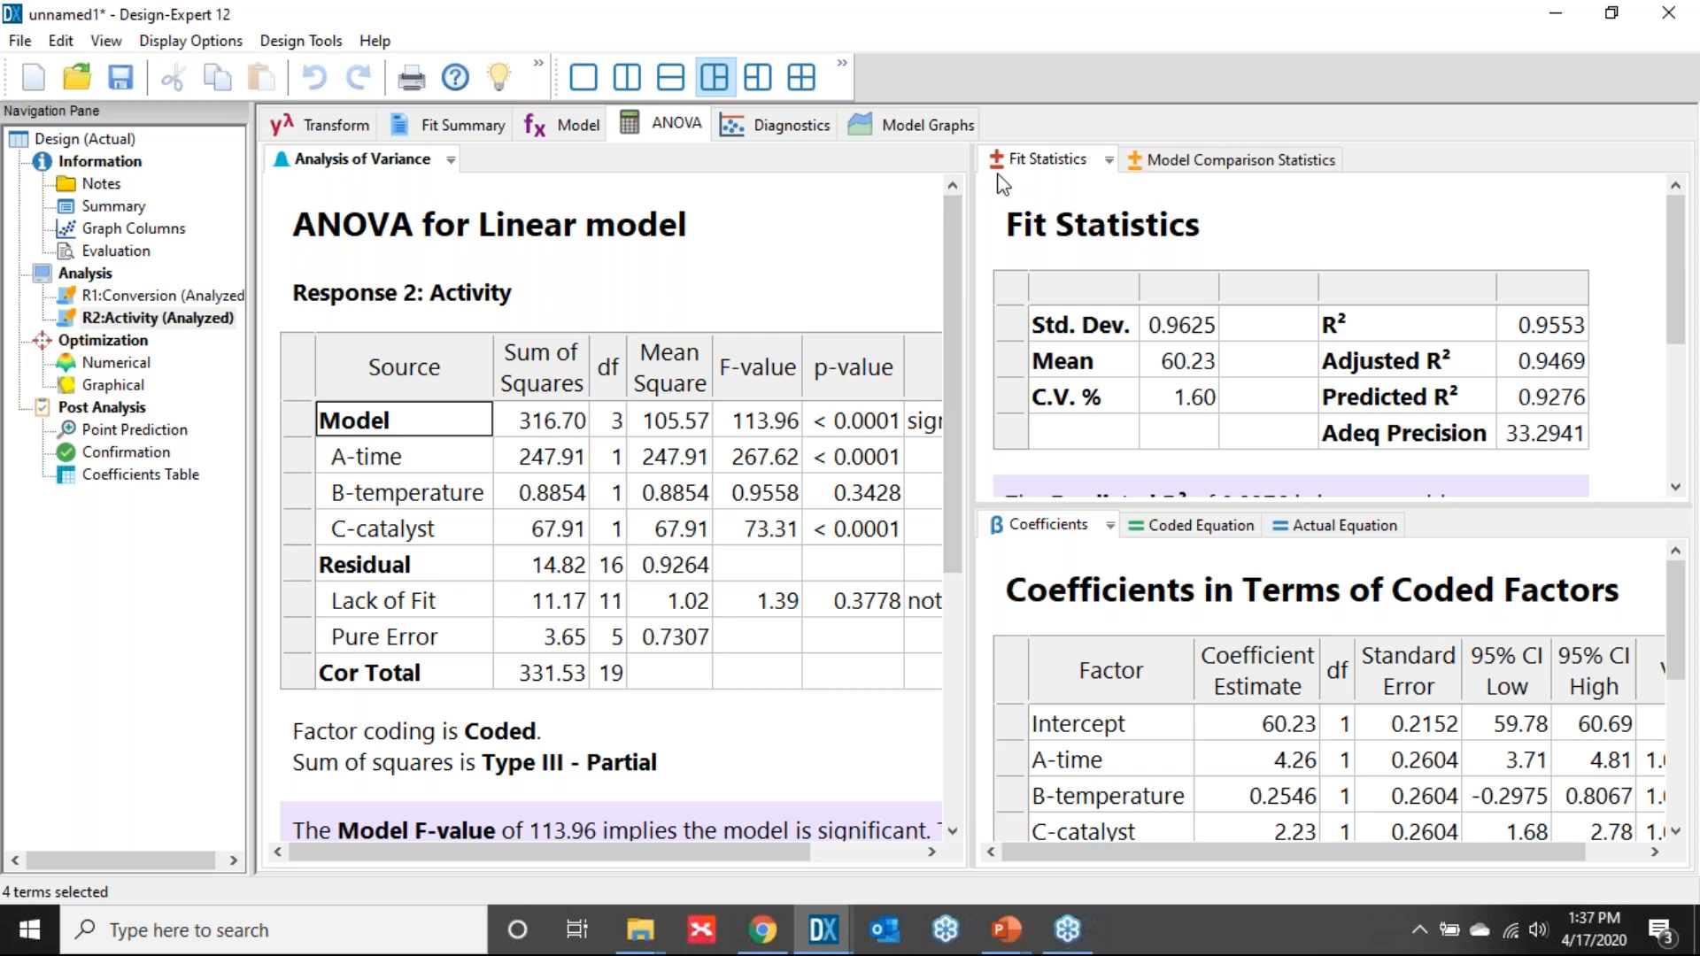
{"action": "left_click_drag", "start_coordinate": [972, 228], "coordinate": [1102, 221]}
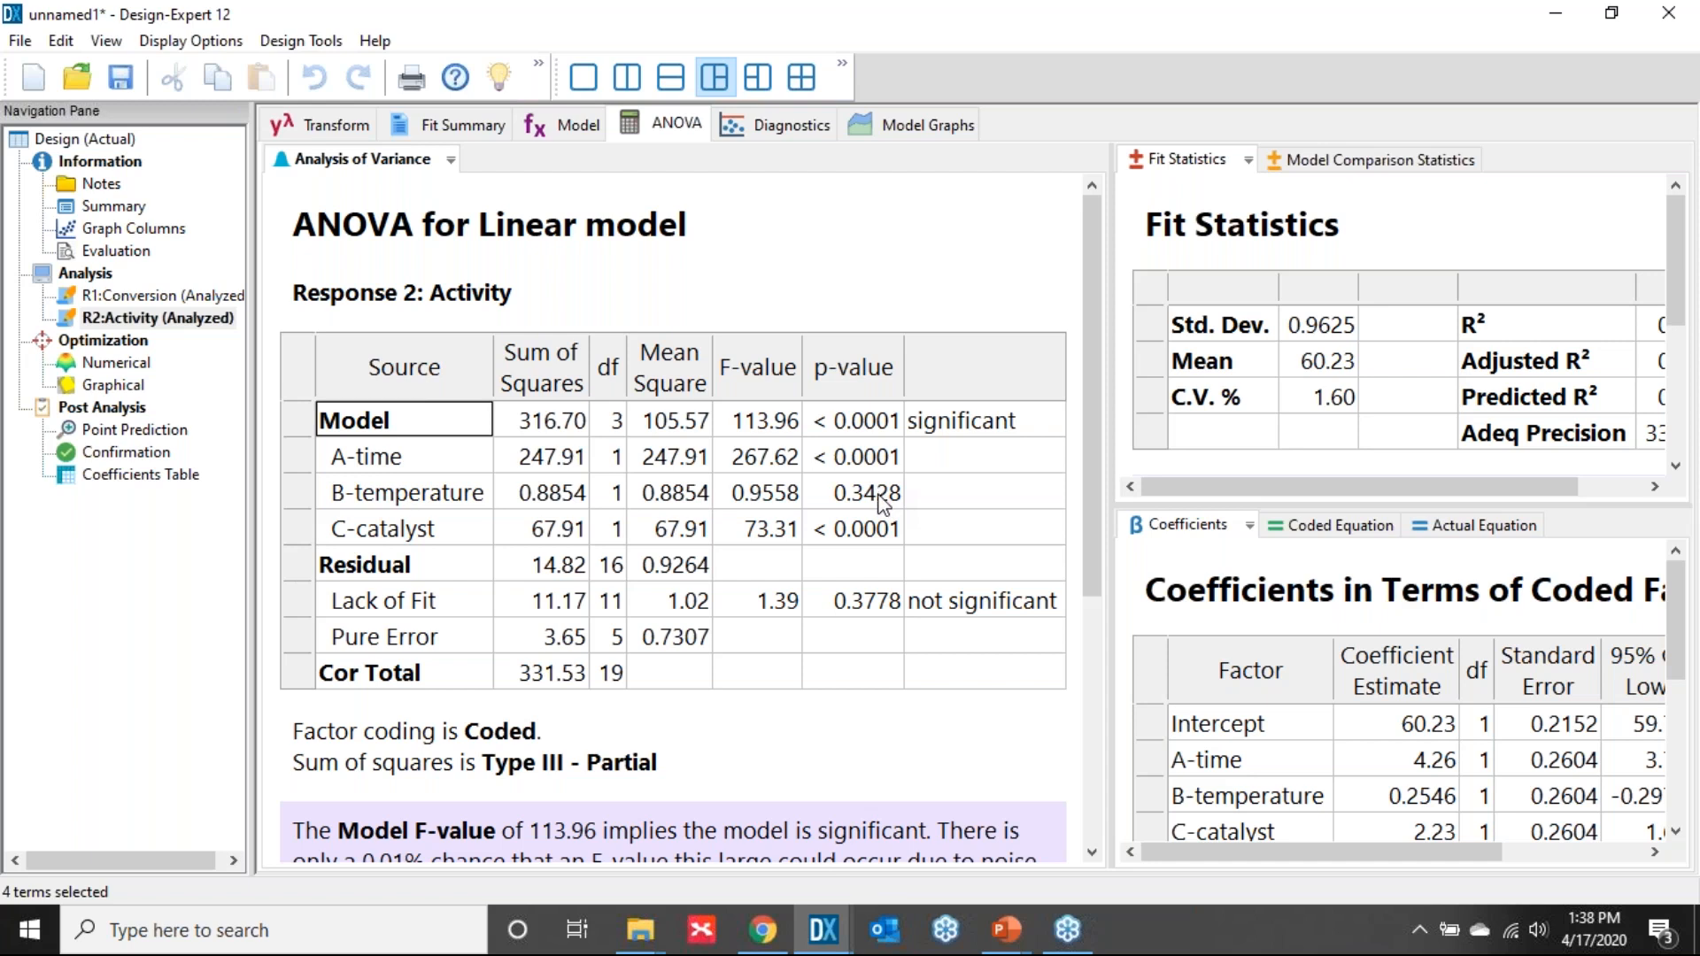
{"action": "left_click_drag", "start_coordinate": [1113, 452], "coordinate": [953, 489]}
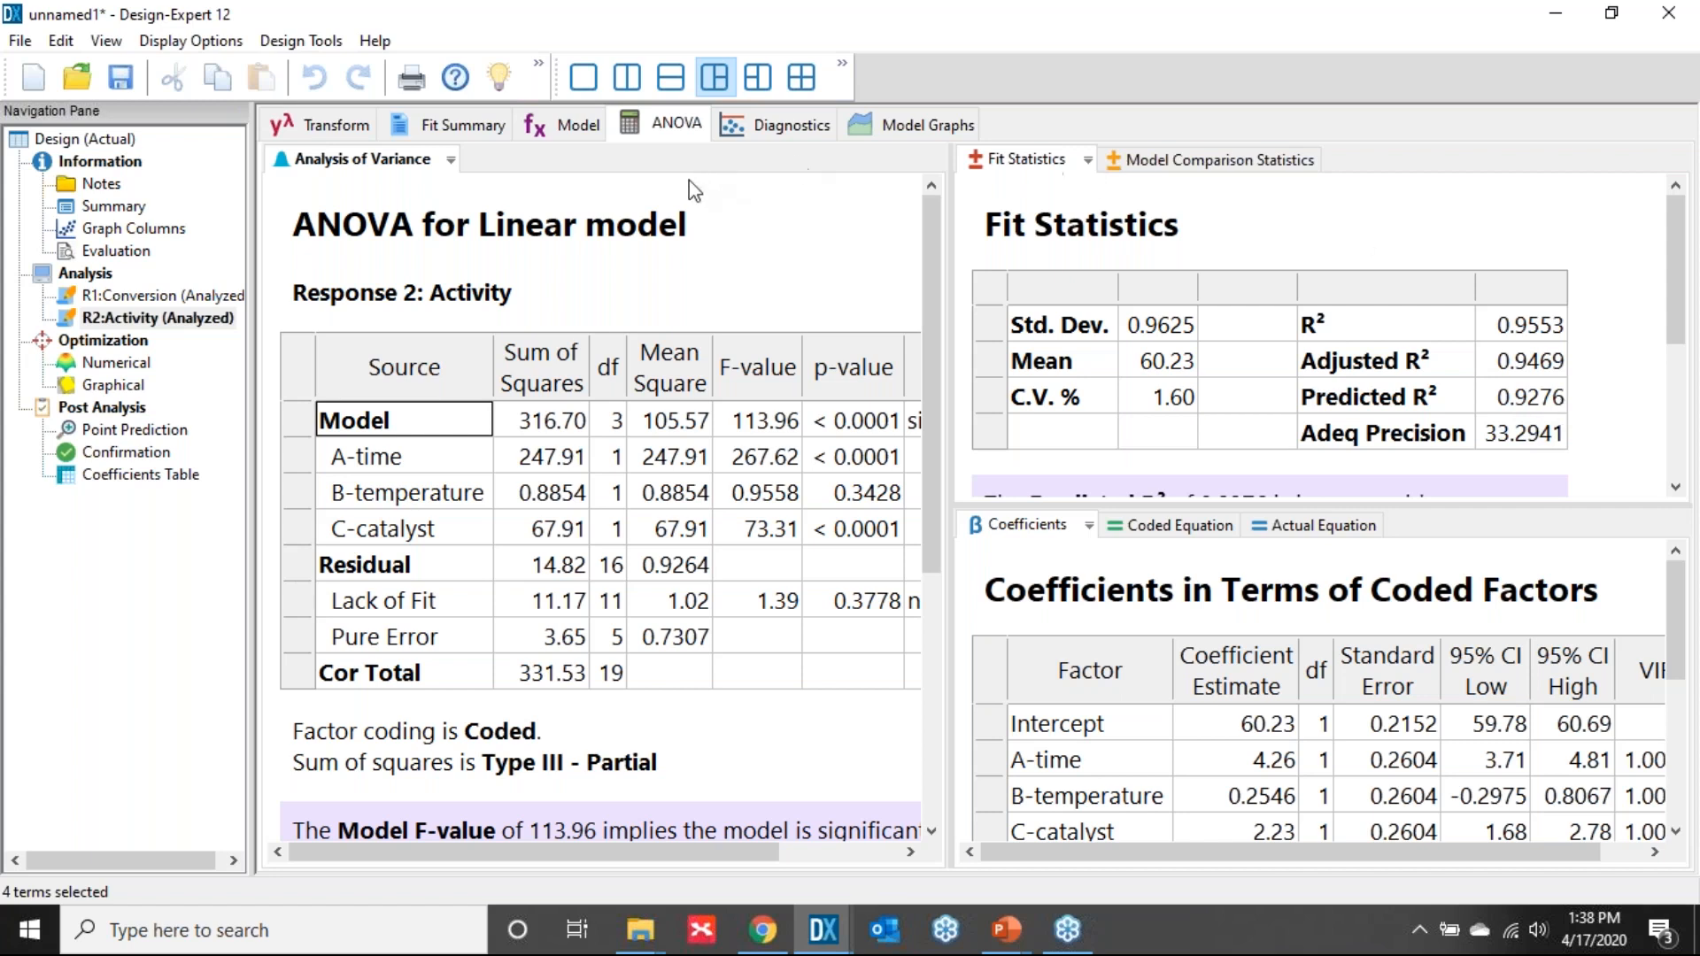
- Remove the B-temperature term from the Activity model and review the reduced model's ANOVA and diagnostics
{"action": "left_click", "coordinate": [577, 128]}
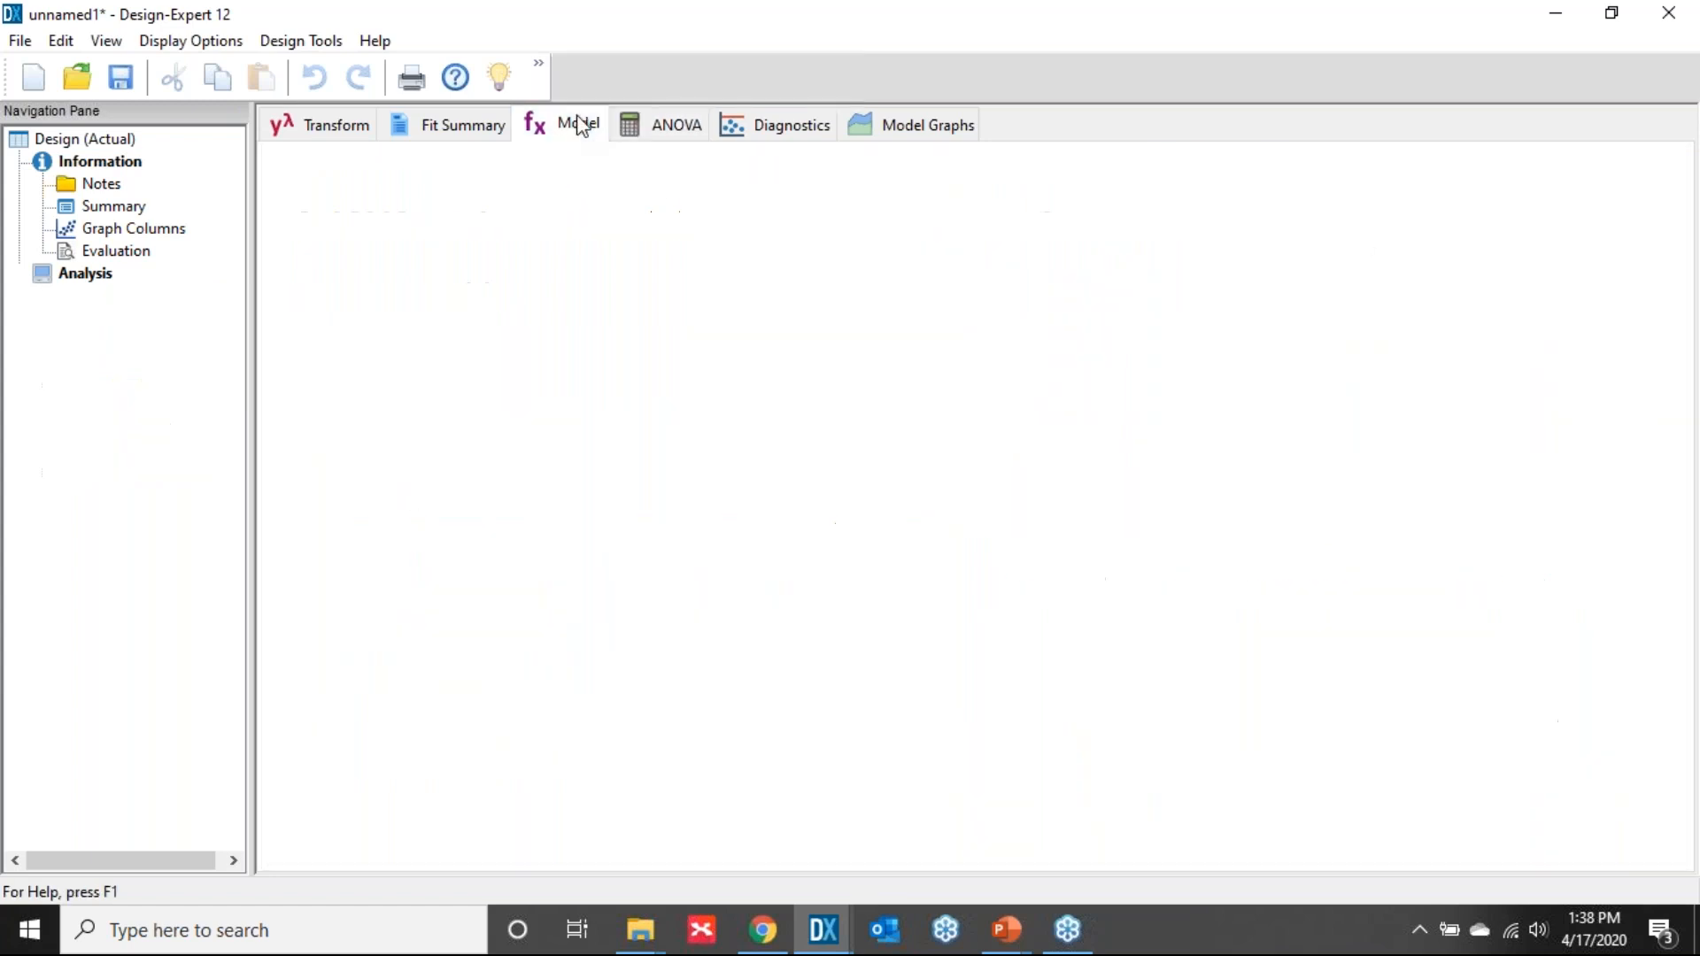
{"action": "left_click", "coordinate": [342, 262]}
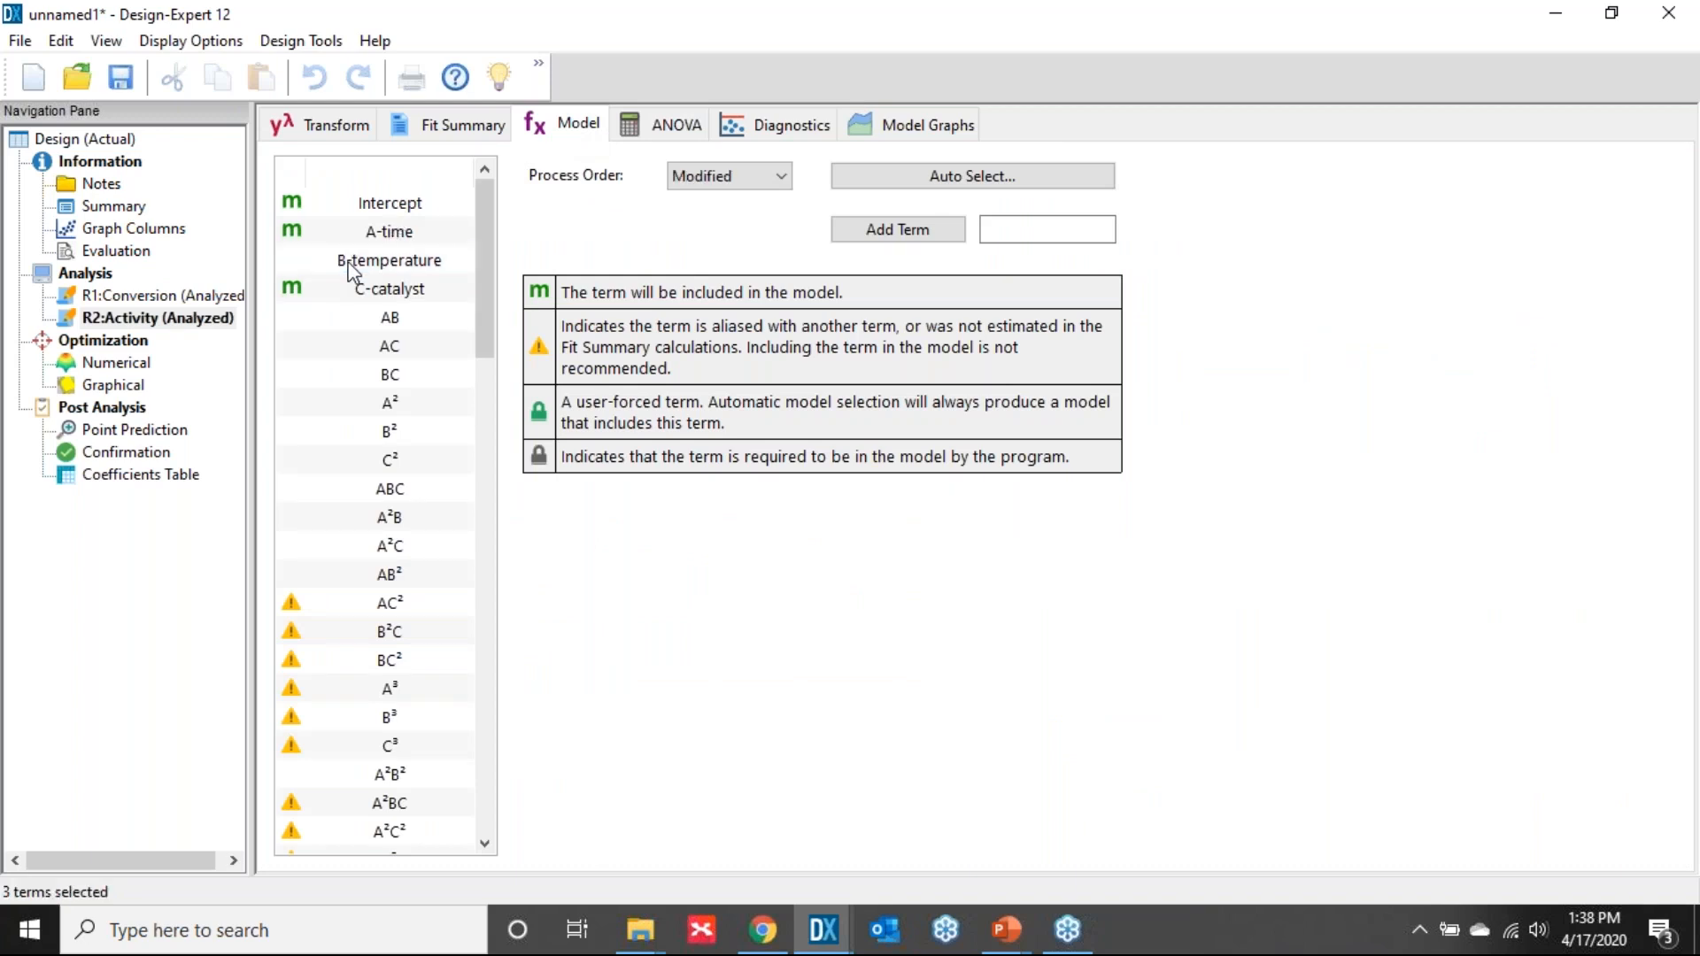
{"action": "left_click", "coordinate": [652, 135]}
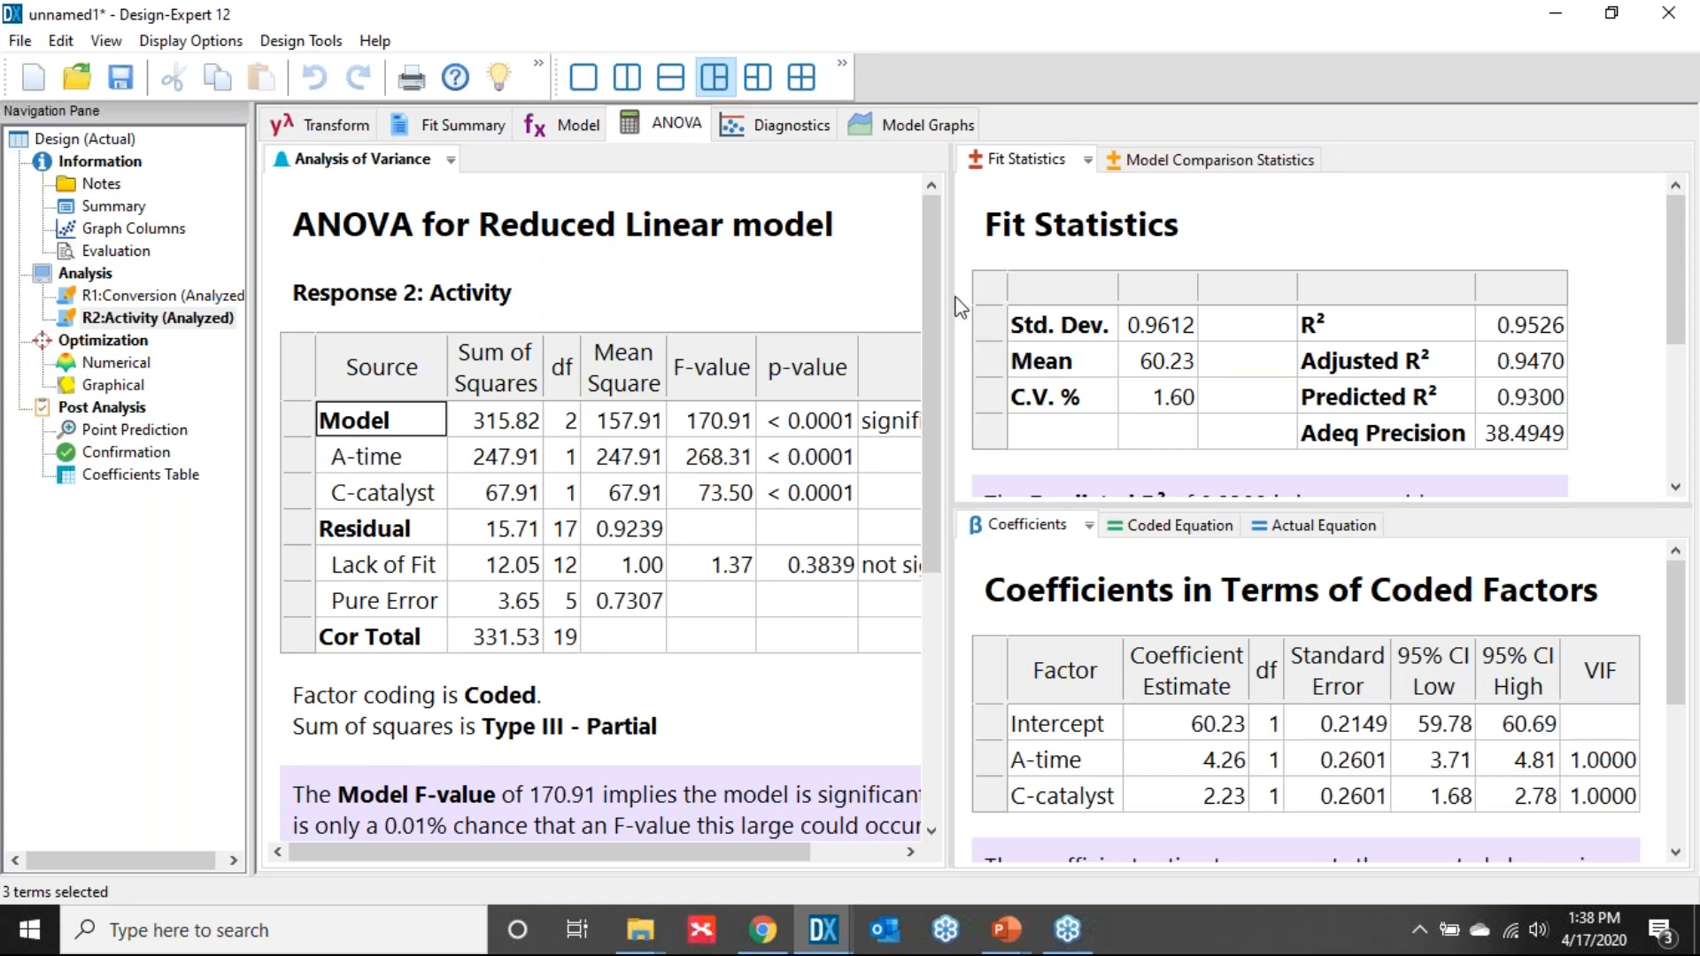
{"action": "left_click_drag", "start_coordinate": [952, 300], "coordinate": [911, 248]}
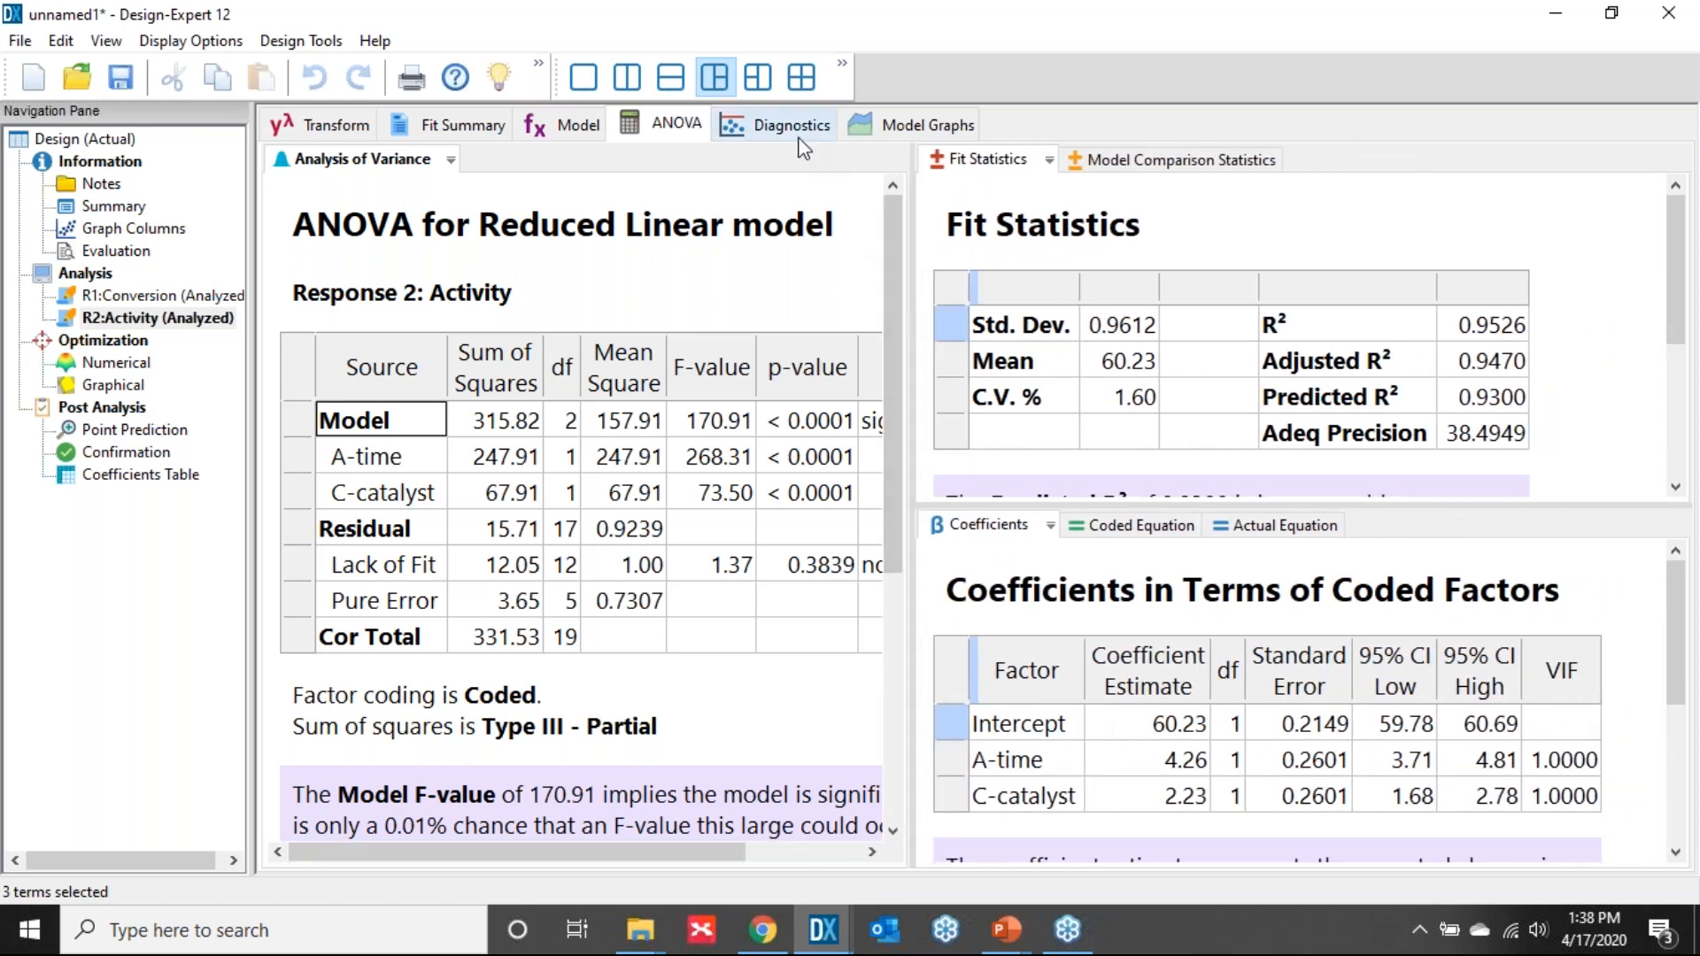
{"action": "left_click", "coordinate": [794, 124]}
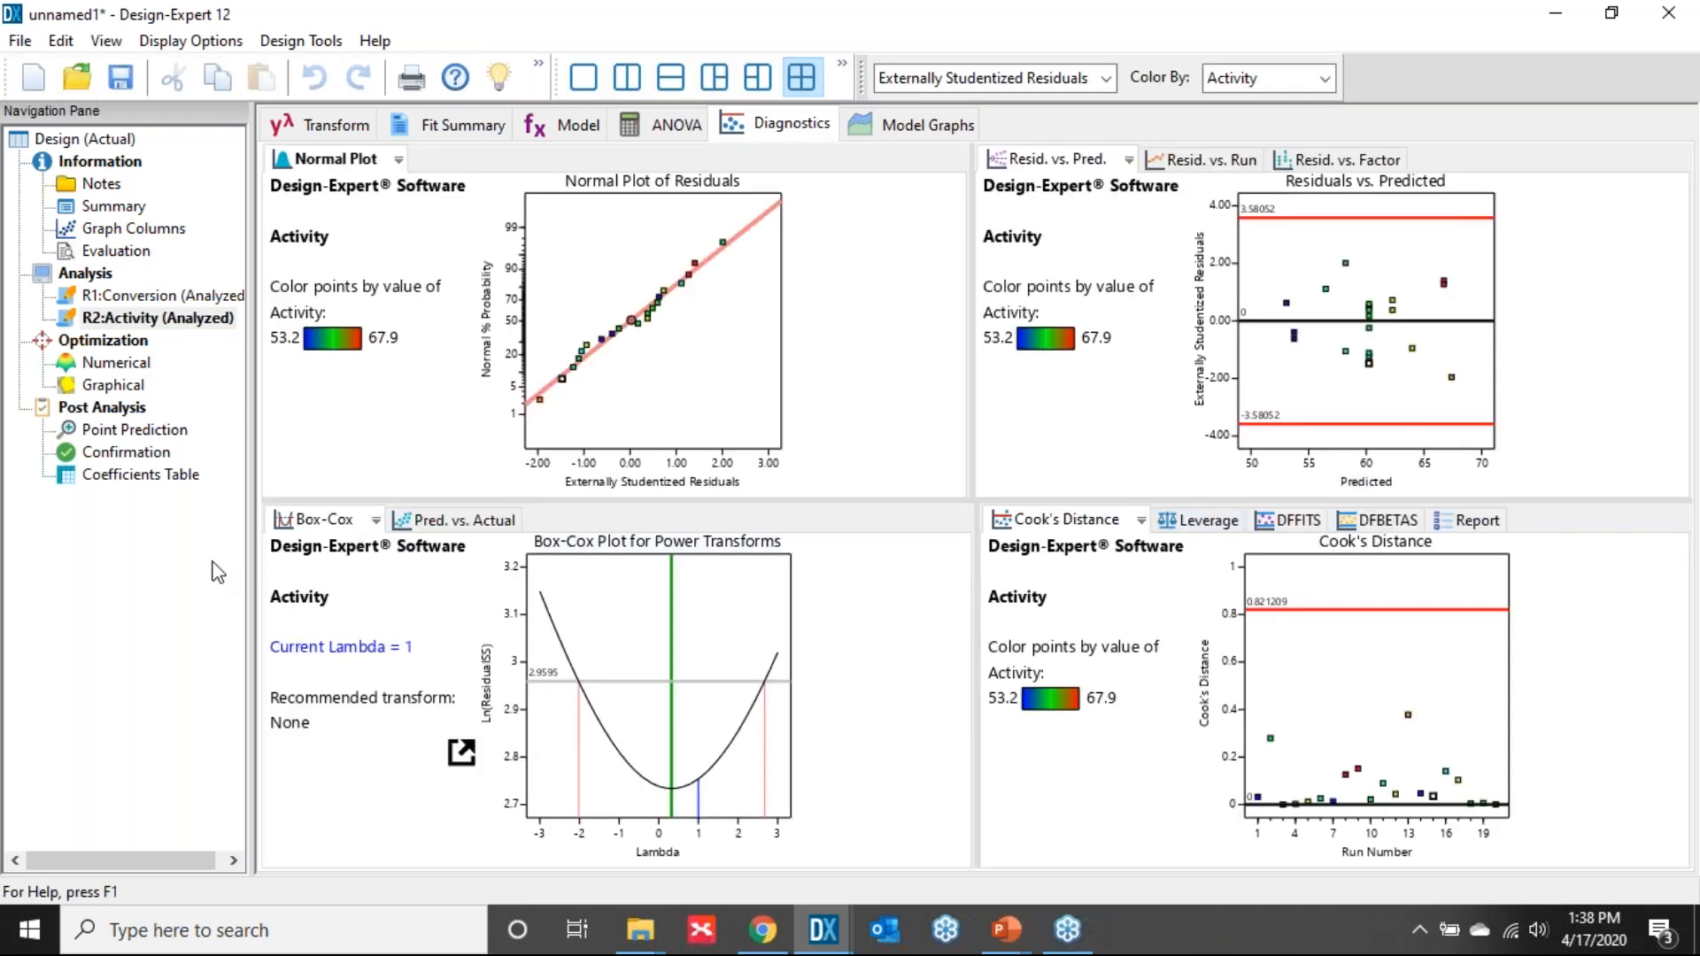
- Set the numerical optimization goal for Conversion to maximize with a lower limit of 80 and an upper limit of 100
{"action": "left_click", "coordinate": [124, 363]}
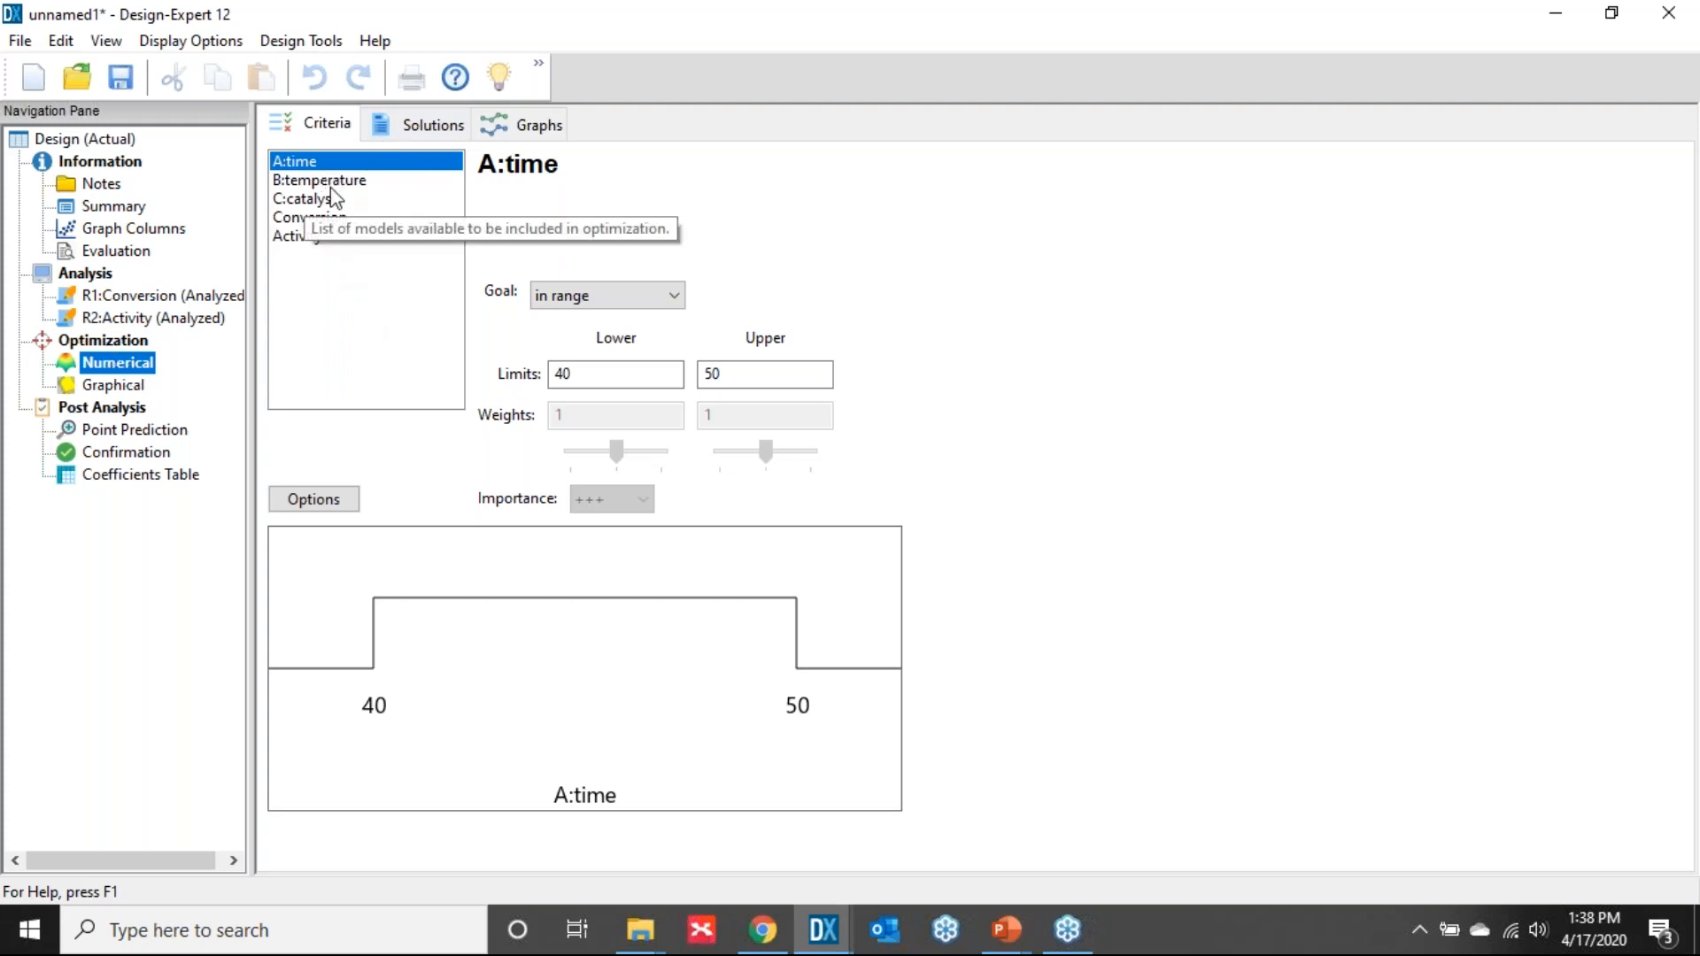
{"action": "left_click", "coordinate": [291, 228]}
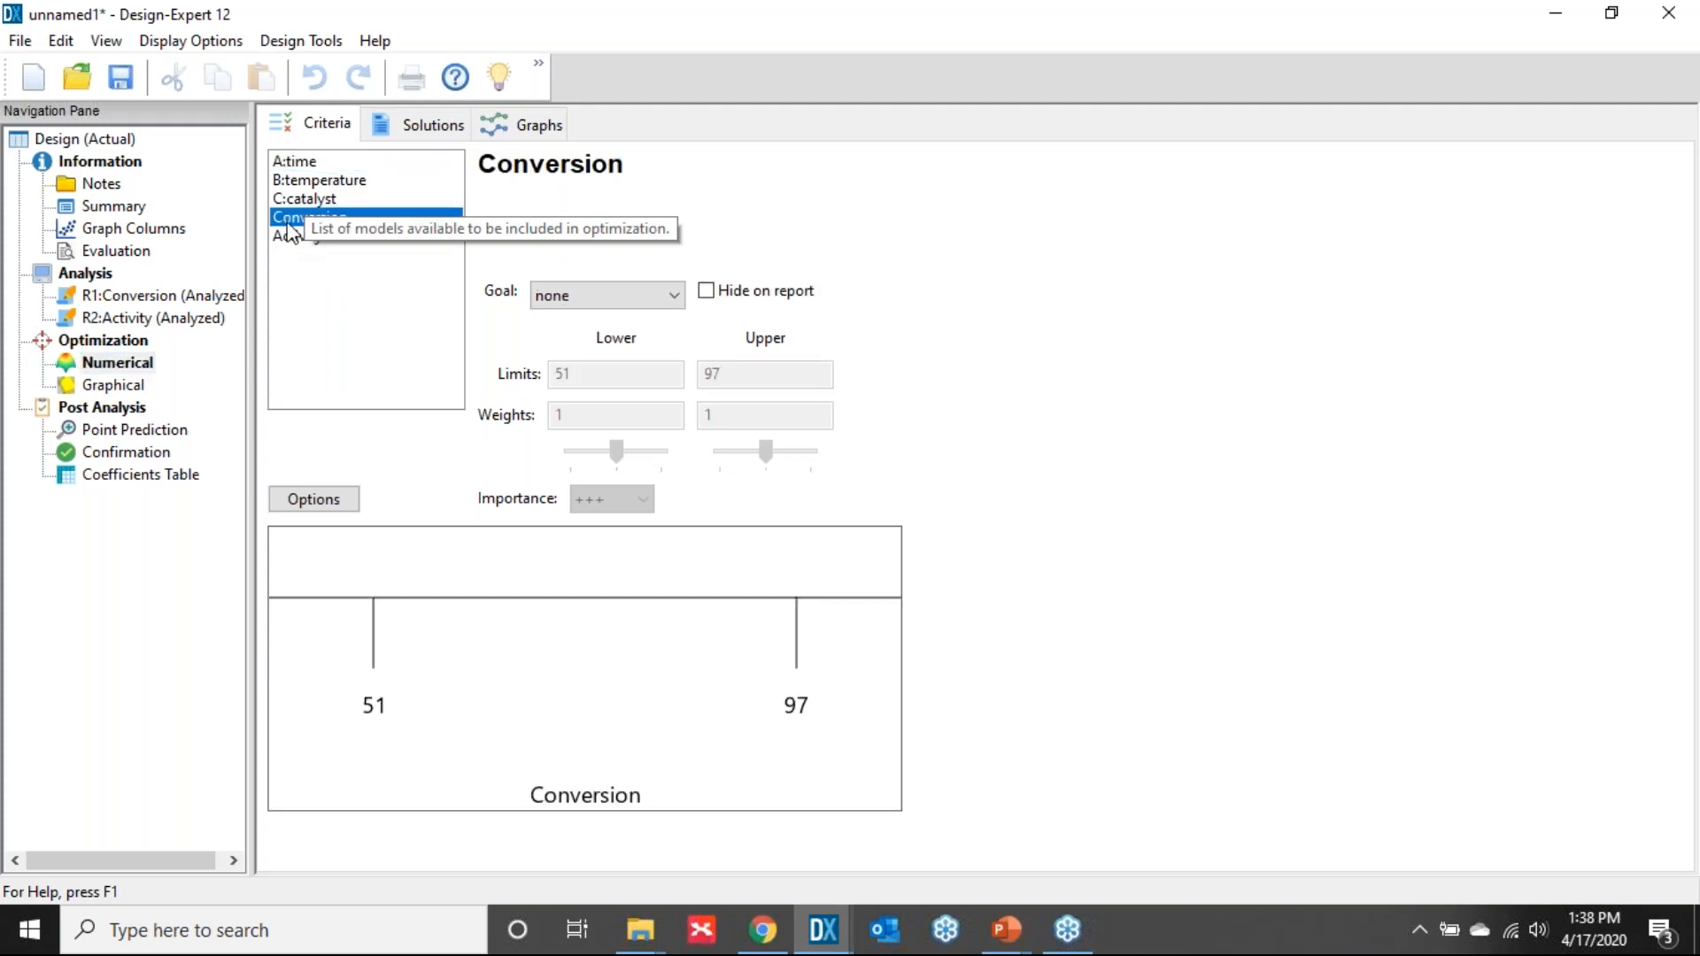
{"action": "left_click", "coordinate": [672, 296]}
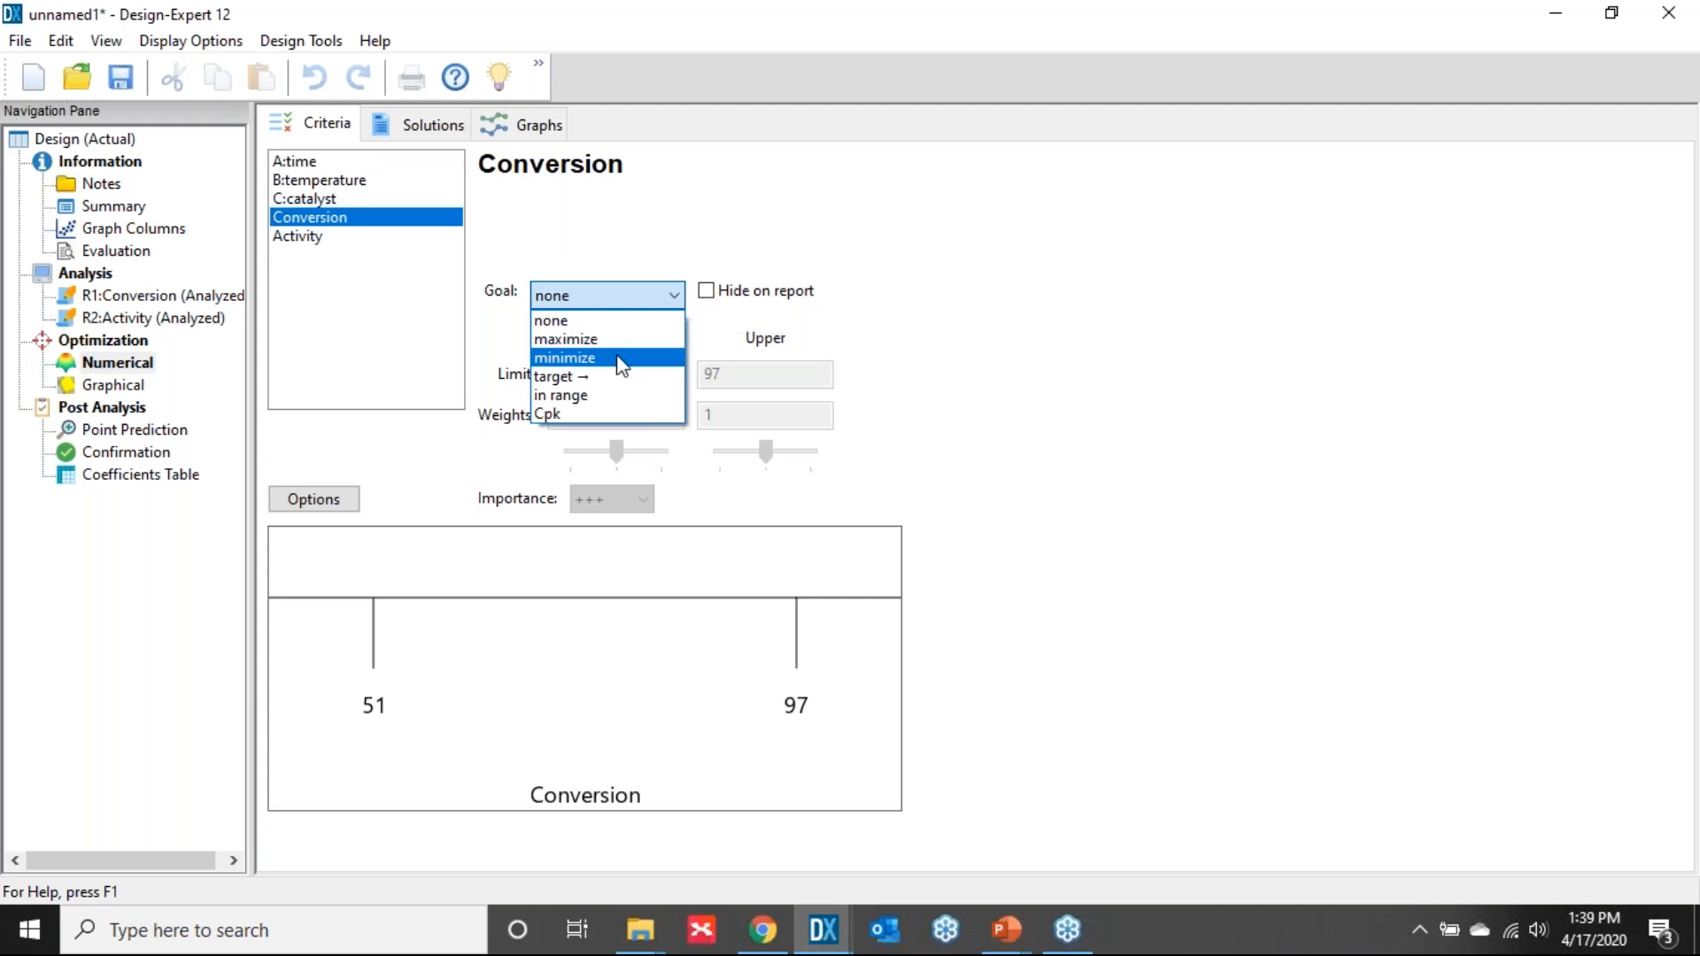
{"action": "left_click", "coordinate": [618, 340]}
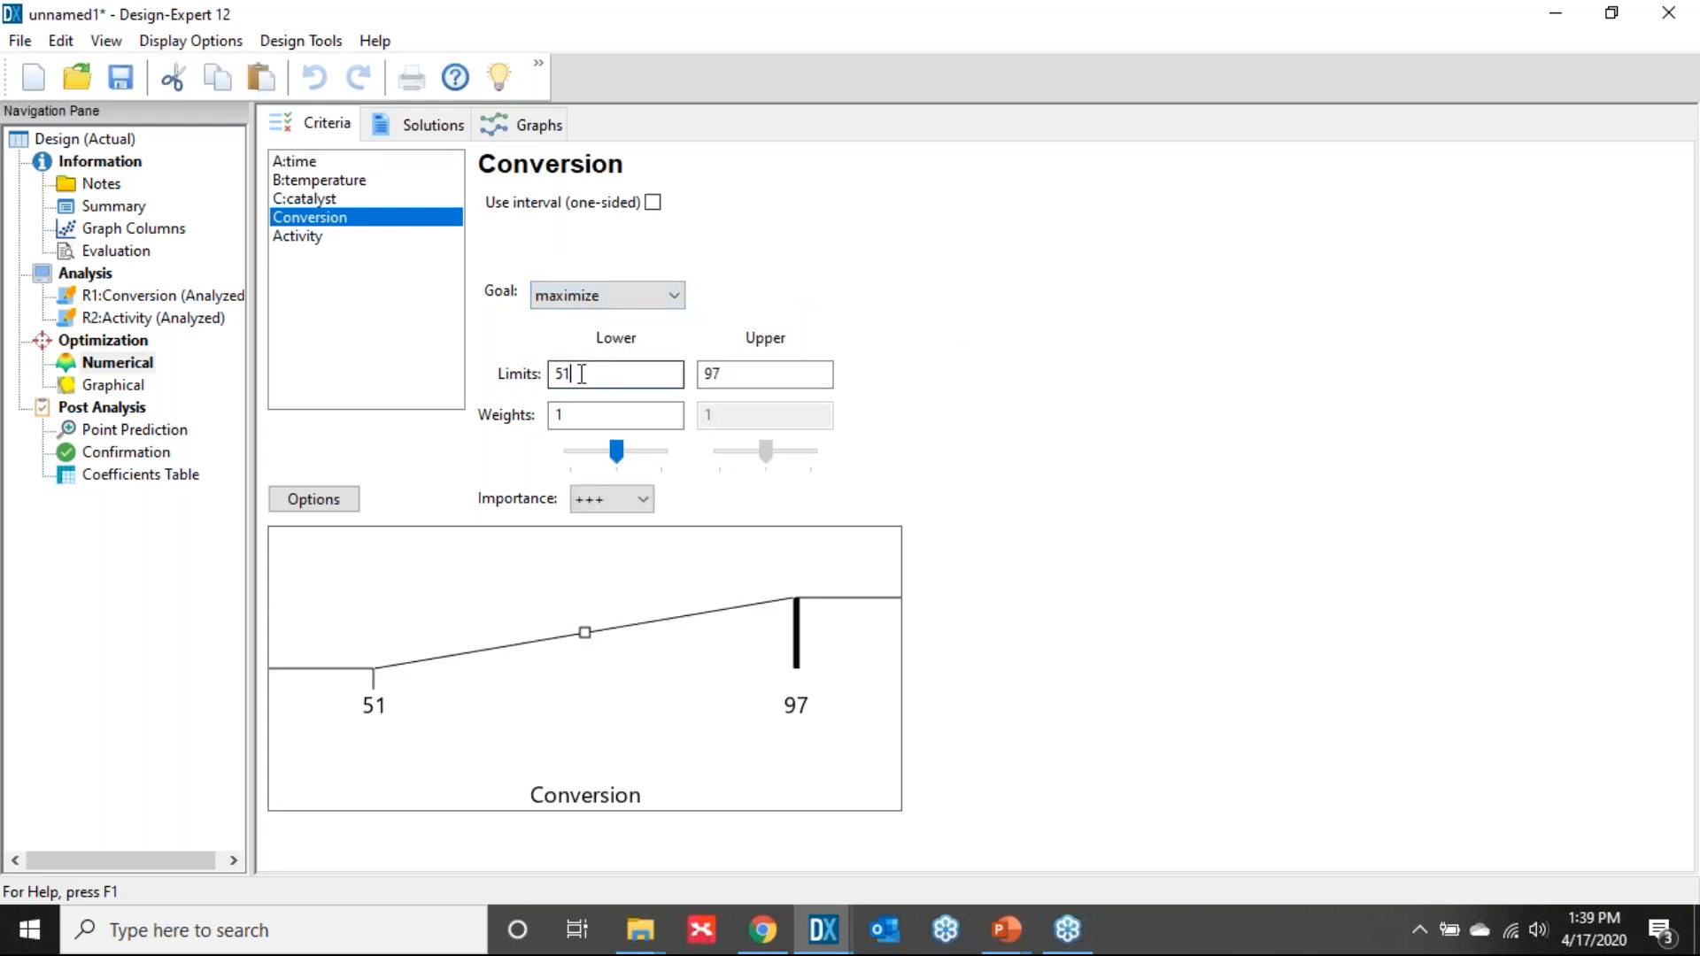
{"action": "type", "text": "80"}
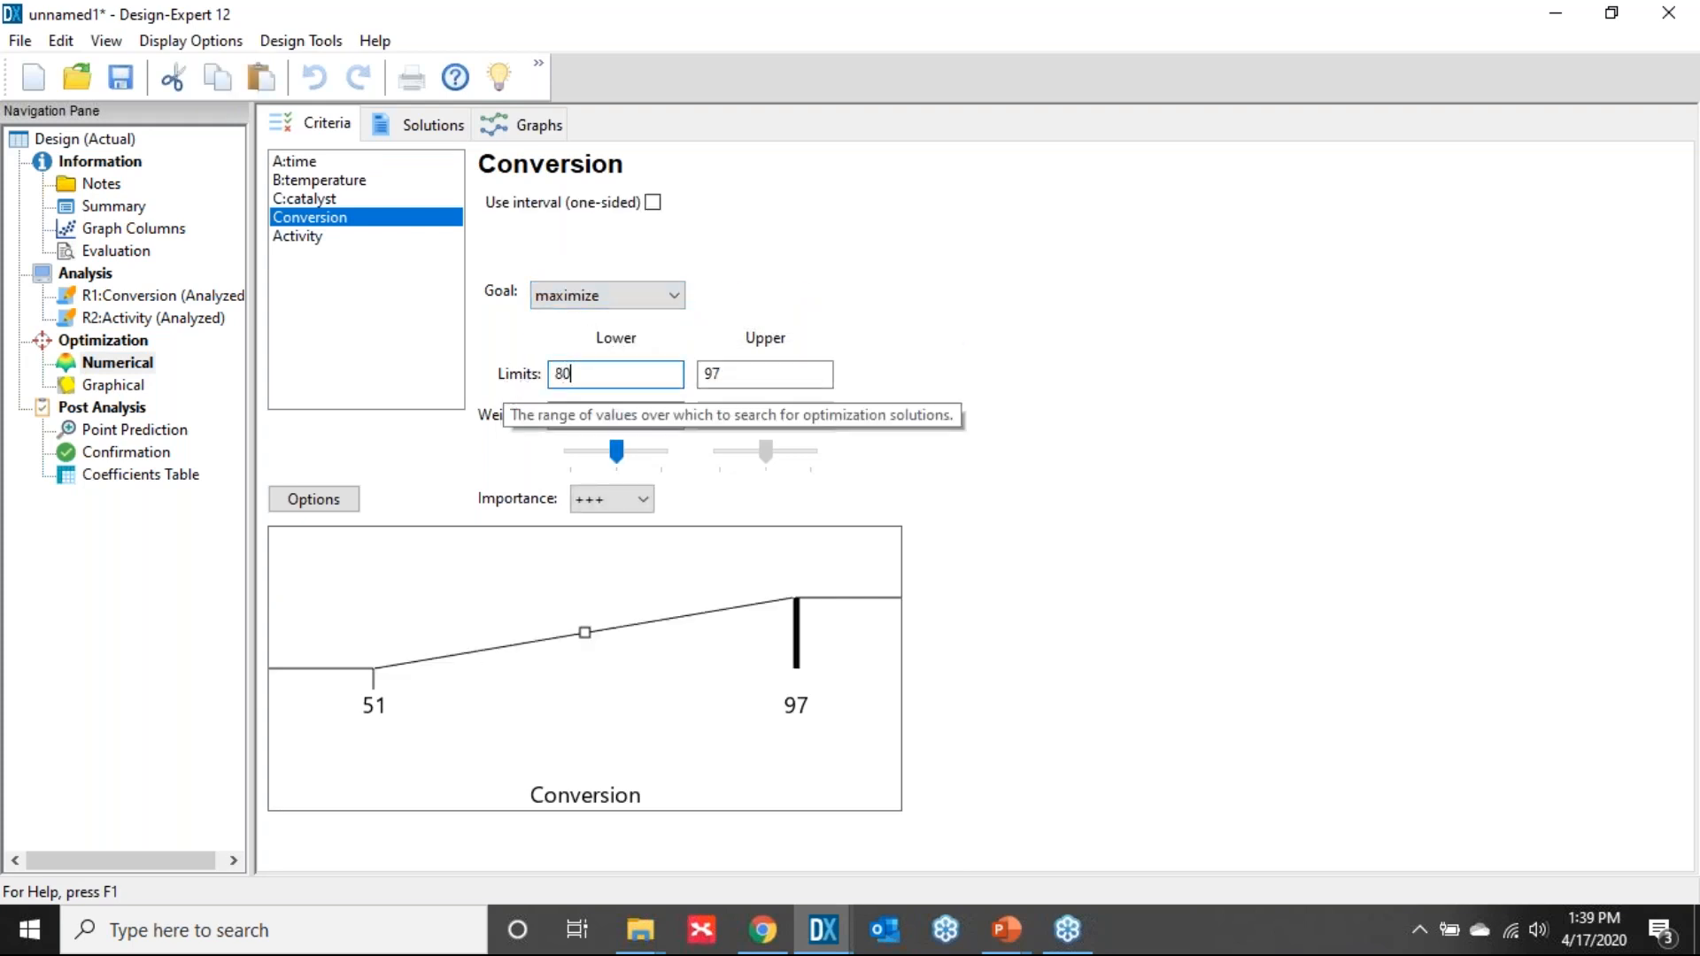
{"action": "key", "text": "Tab"}
{"action": "type", "text": "1"}
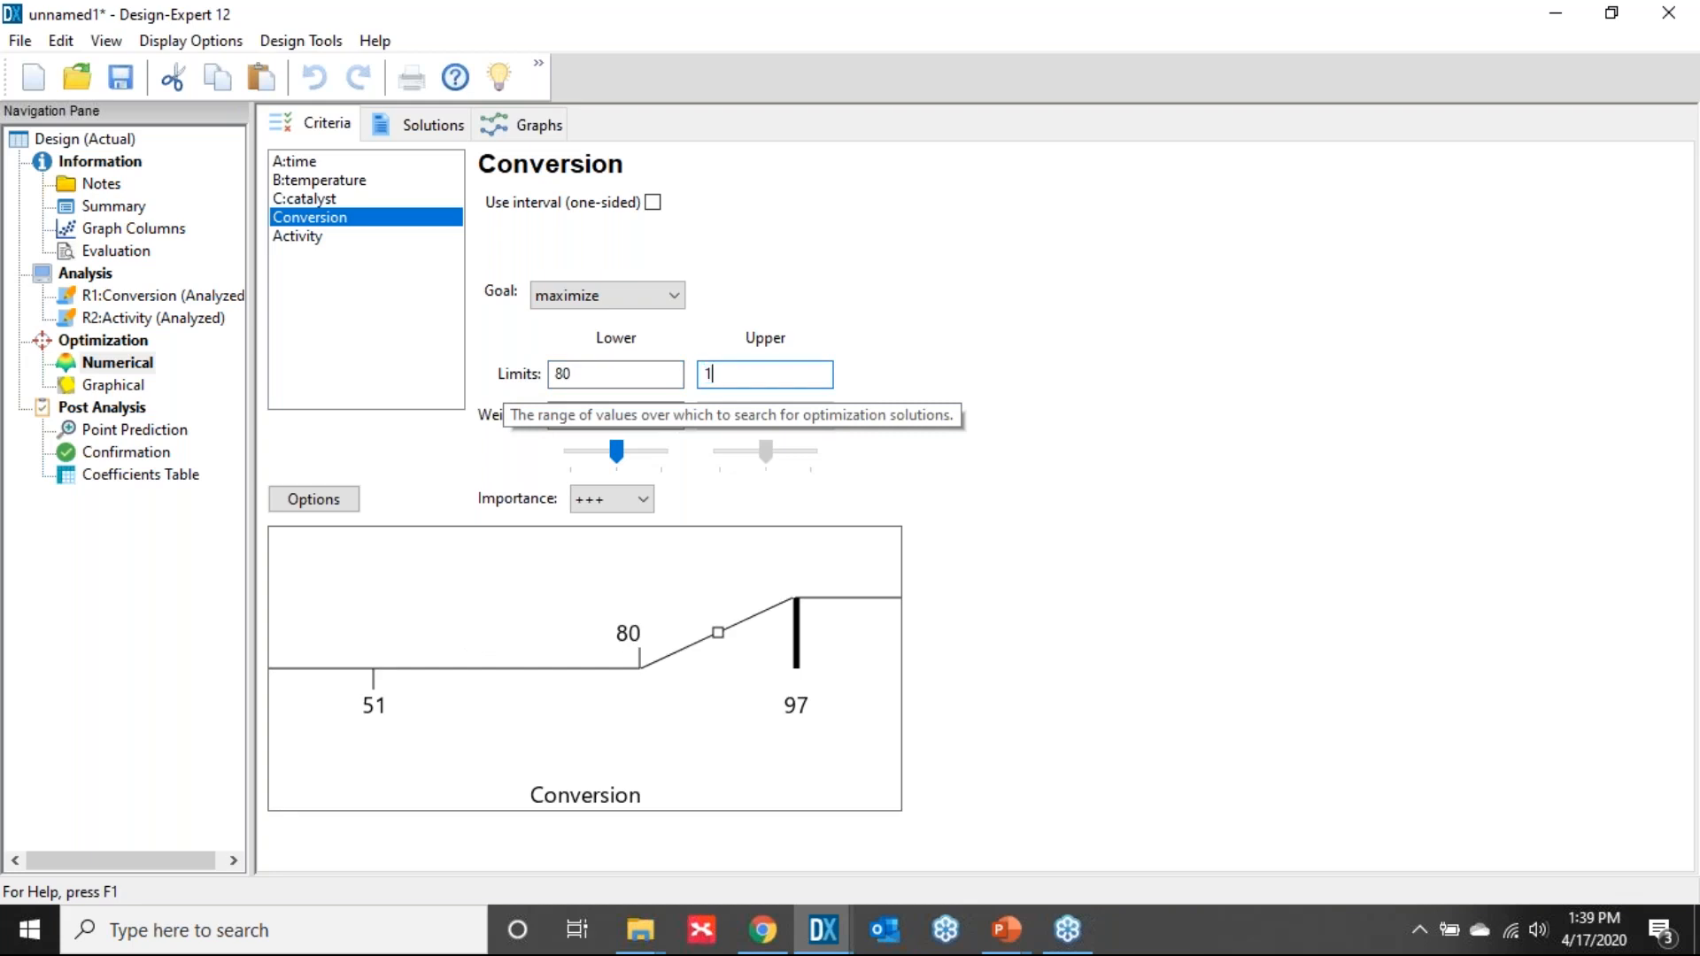
{"action": "key", "text": "Tab"}
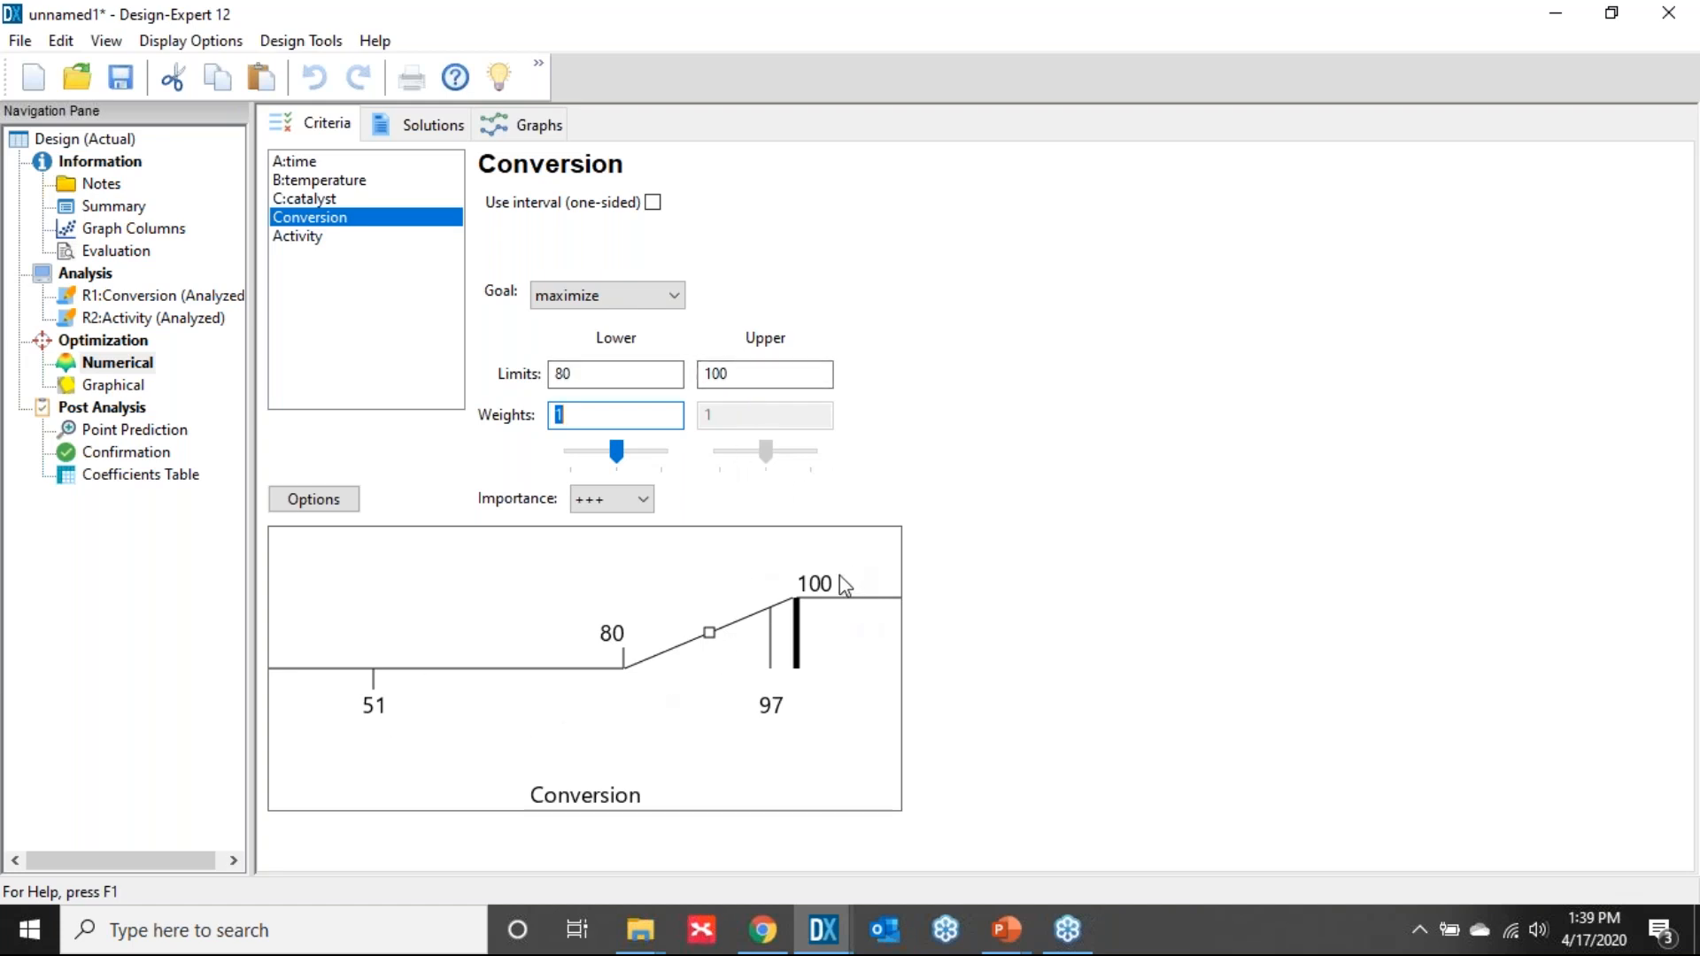
- Set the optimization goal for Activity to a target of 63 with limits of 60 and 66
{"action": "left_click", "coordinate": [310, 239]}
{"action": "left_click", "coordinate": [678, 301]}
{"action": "left_click", "coordinate": [620, 377]}
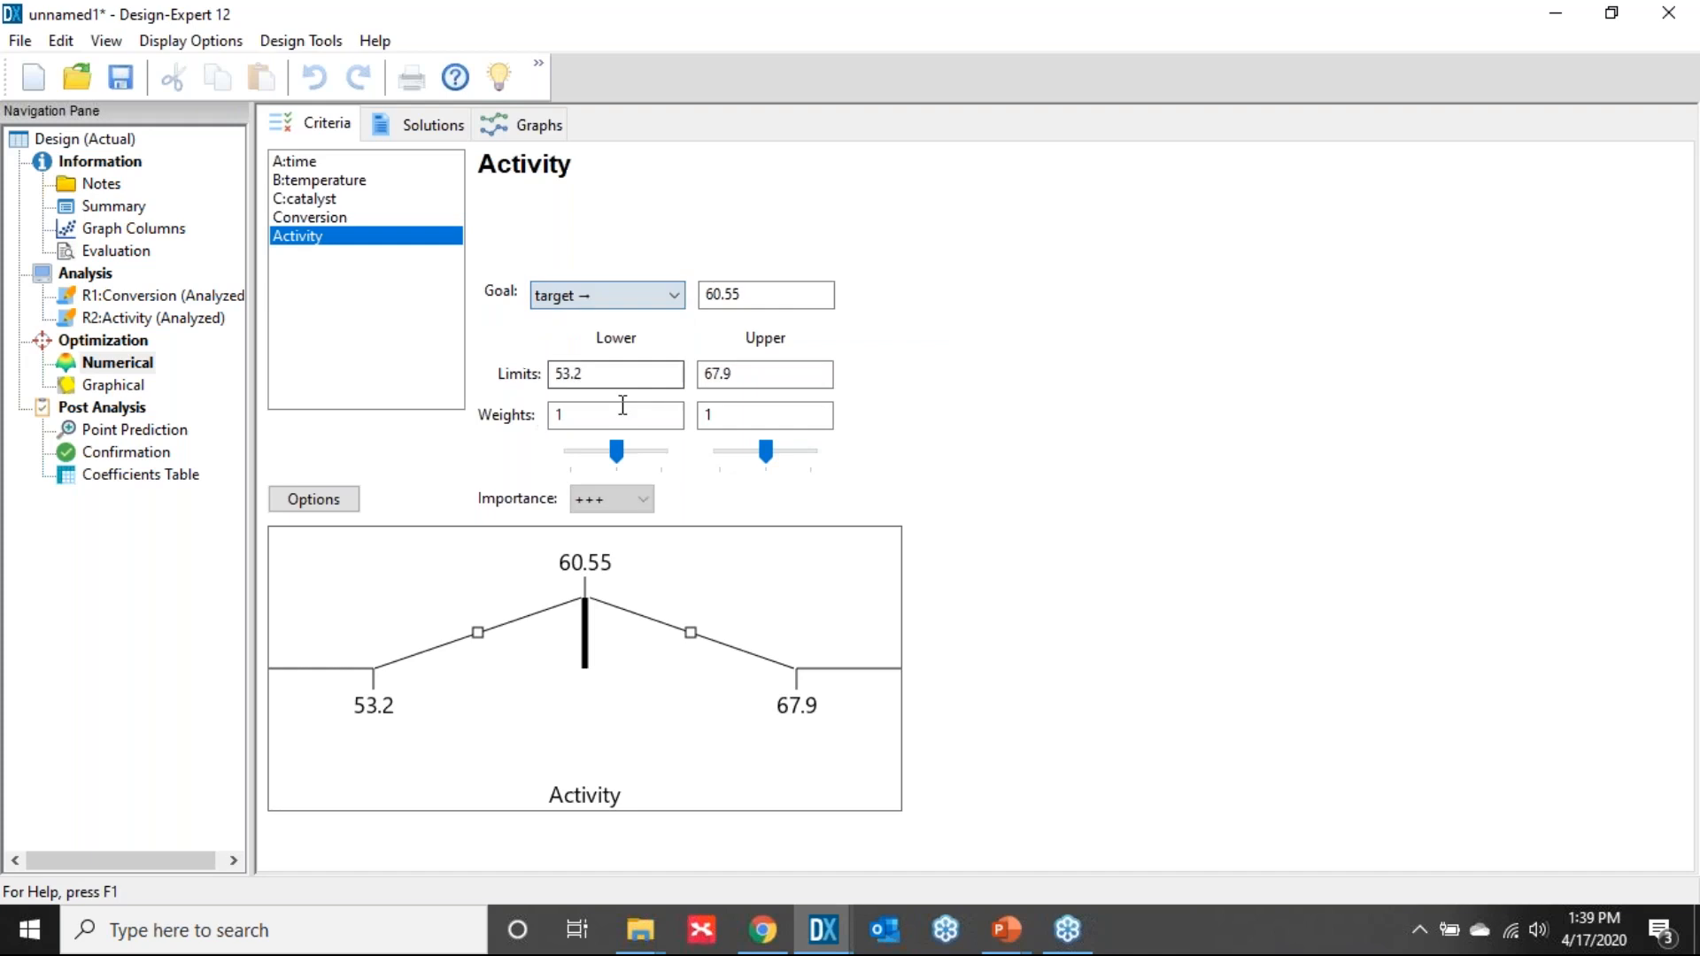
{"action": "left_click_drag", "start_coordinate": [760, 292], "coordinate": [657, 294]}
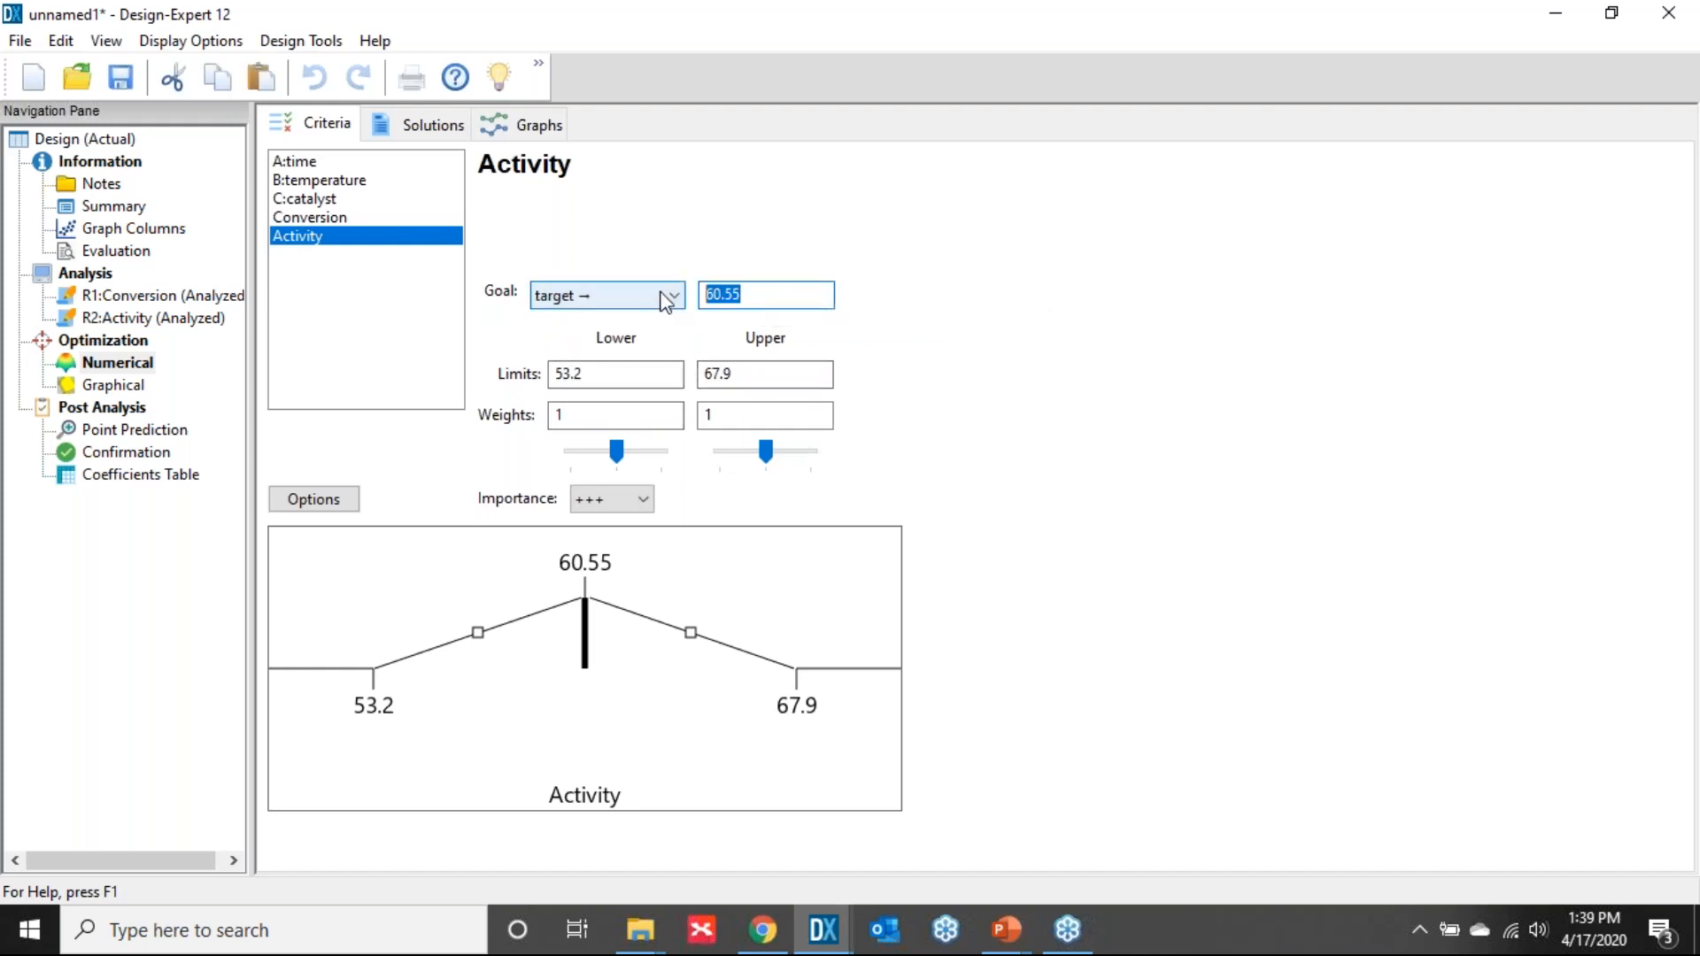
{"action": "type", "text": "63"}
{"action": "key", "text": "Tab"}
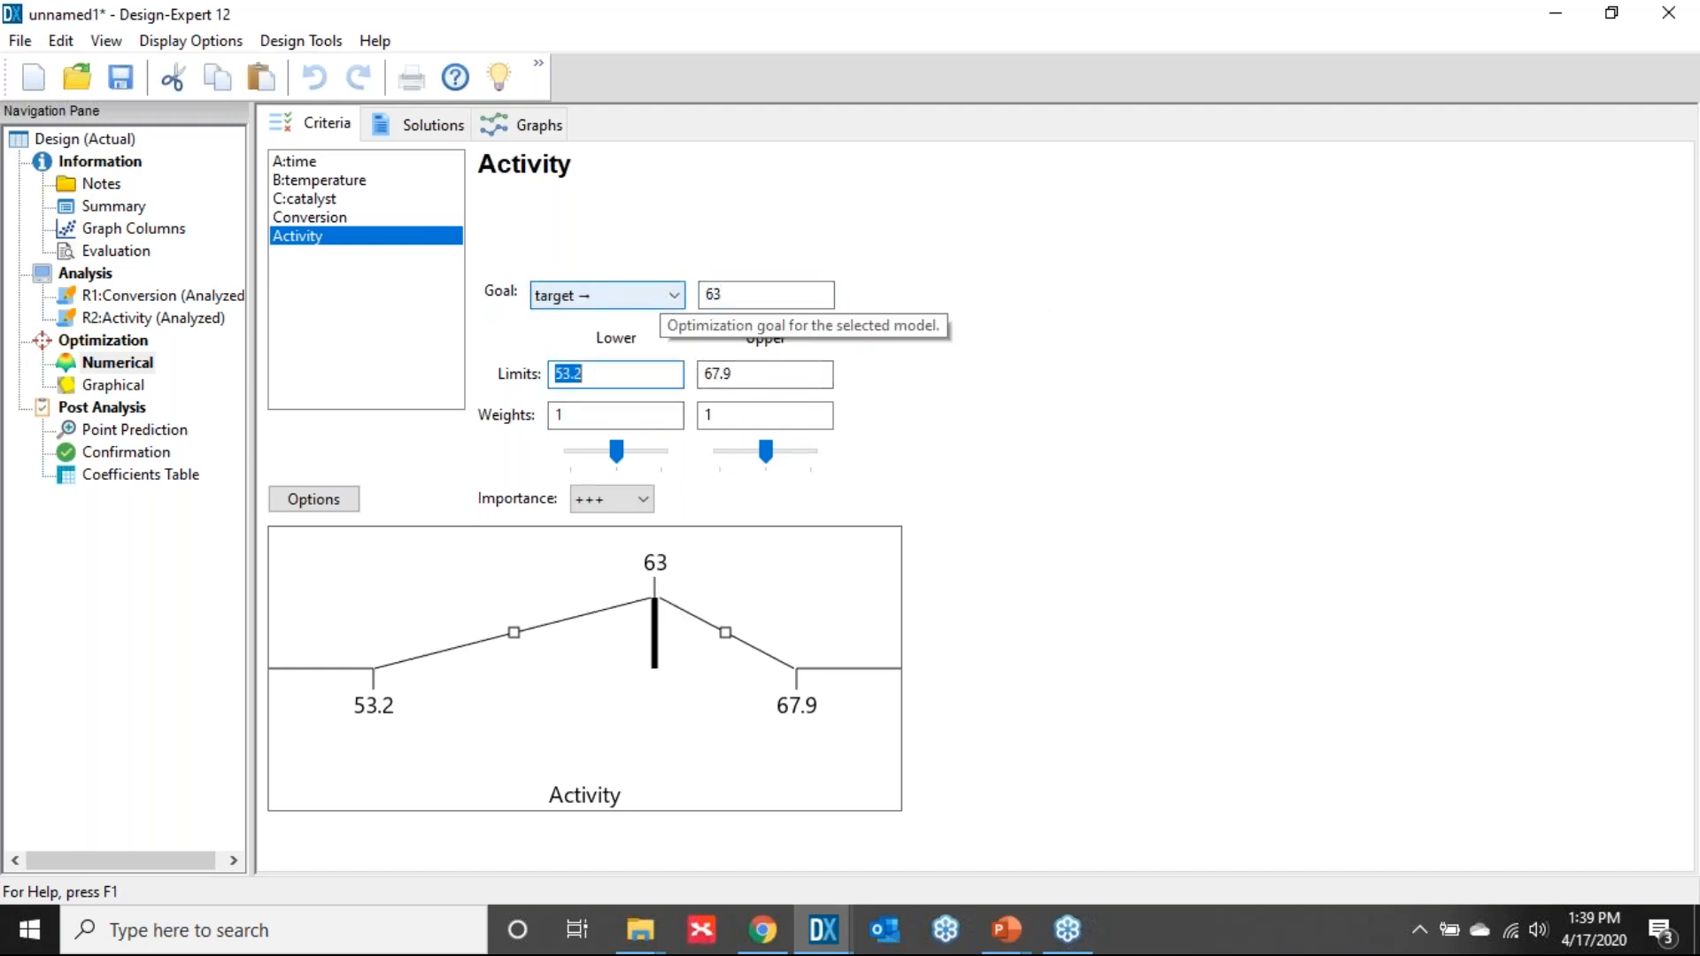
{"action": "type", "text": "6"}
{"action": "key", "text": "Tab"}
{"action": "type", "text": "66"}
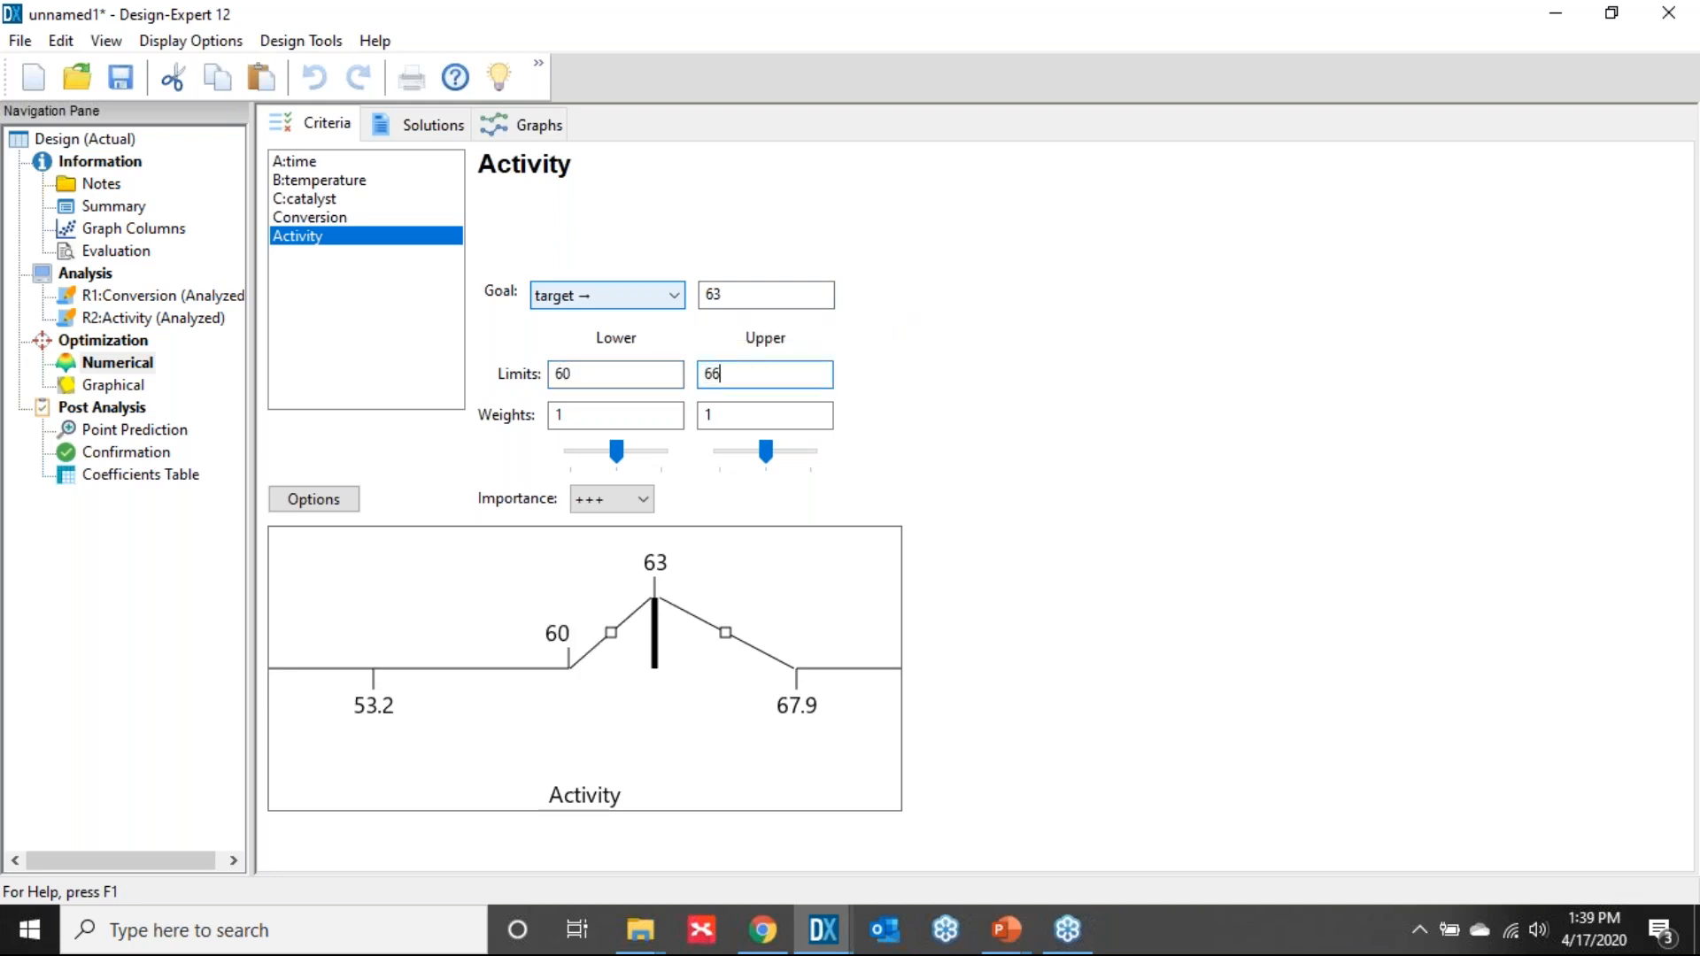
{"action": "key", "text": "Tab"}
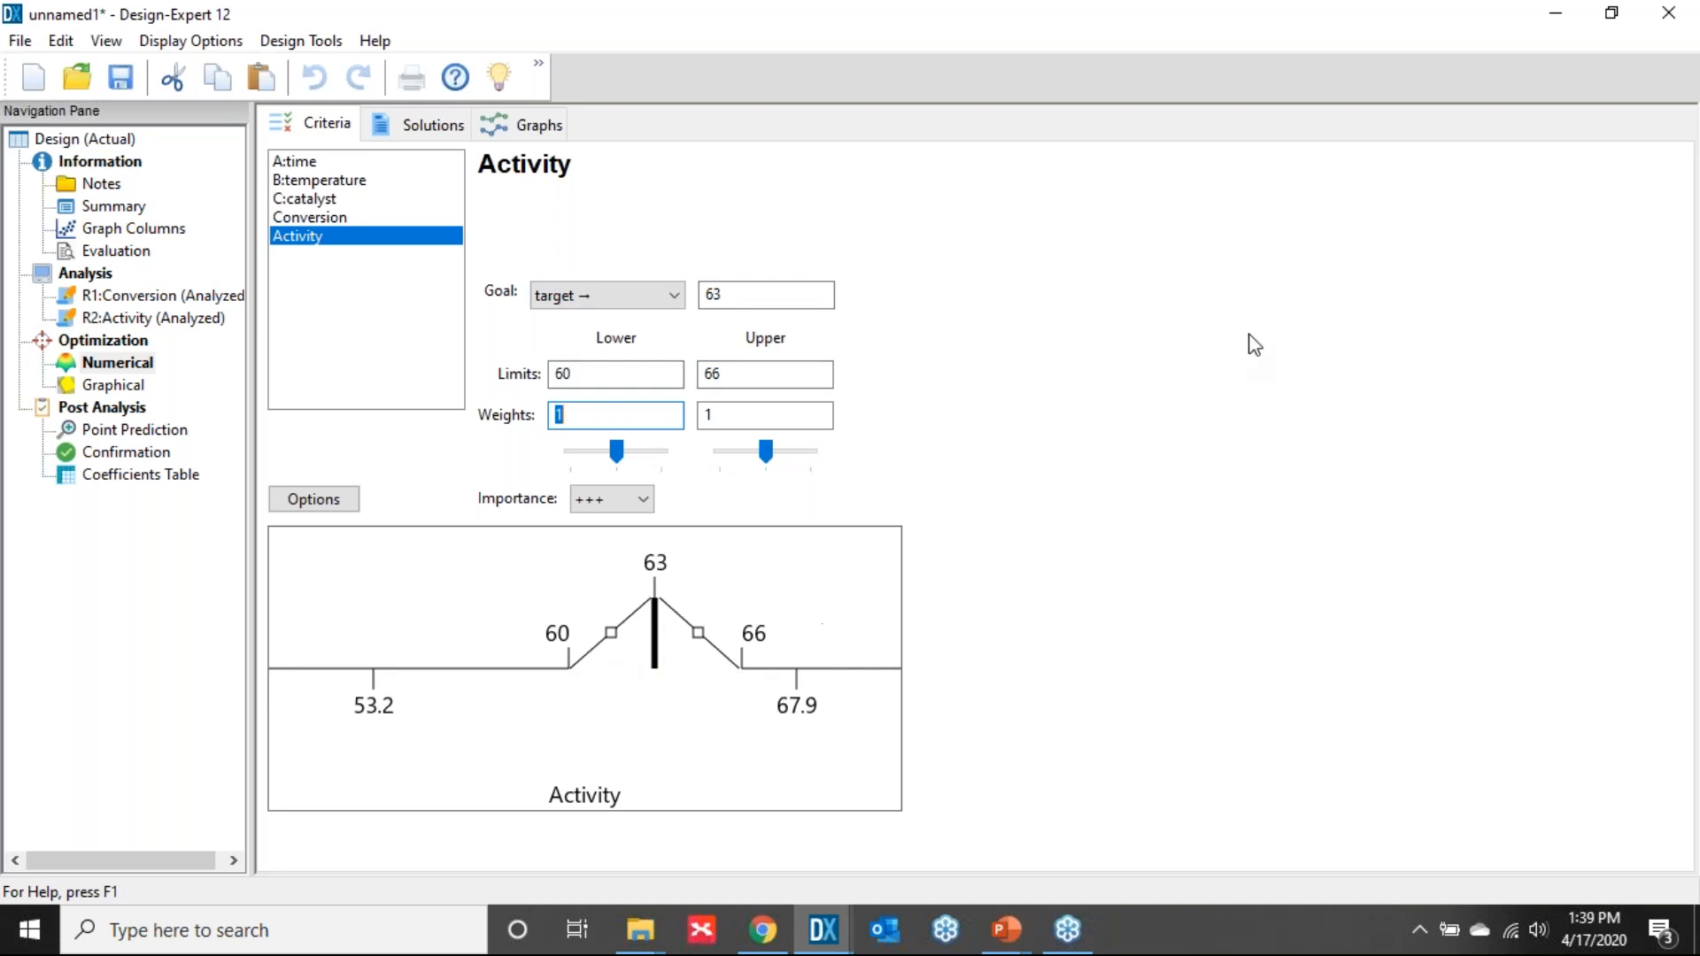
- Generate the numerical optimization solutions, review the first as ramps, and return to the Conversion criteria
{"action": "left_click", "coordinate": [435, 122]}
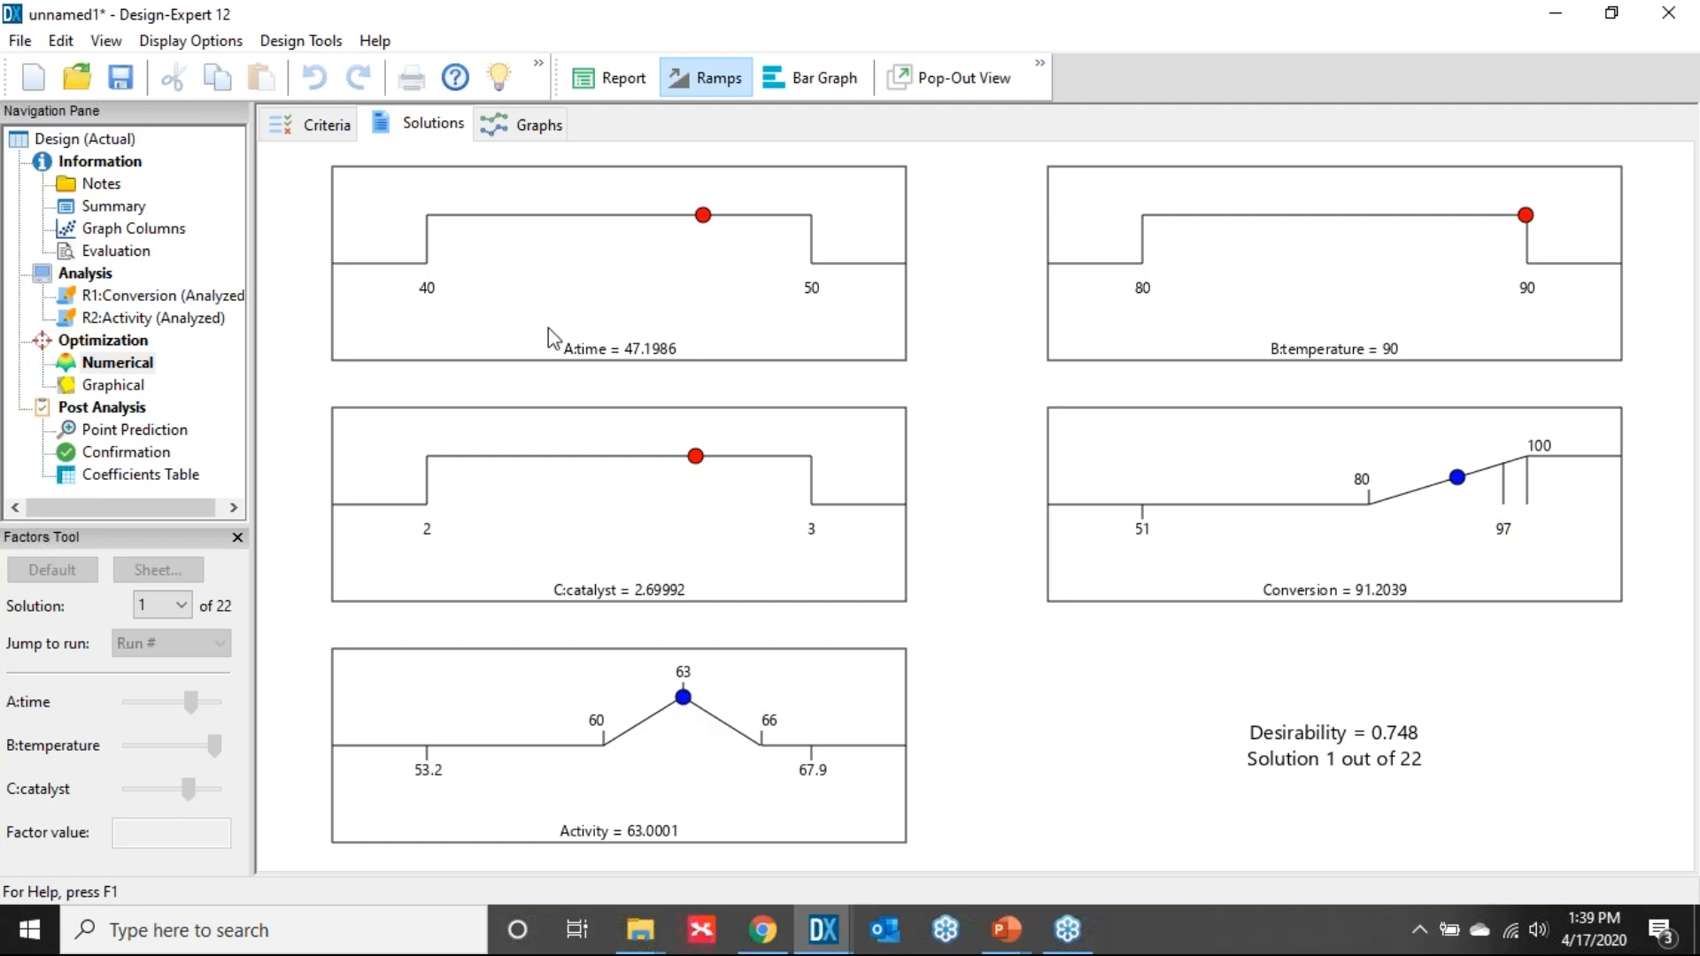
{"action": "left_click", "coordinate": [321, 130]}
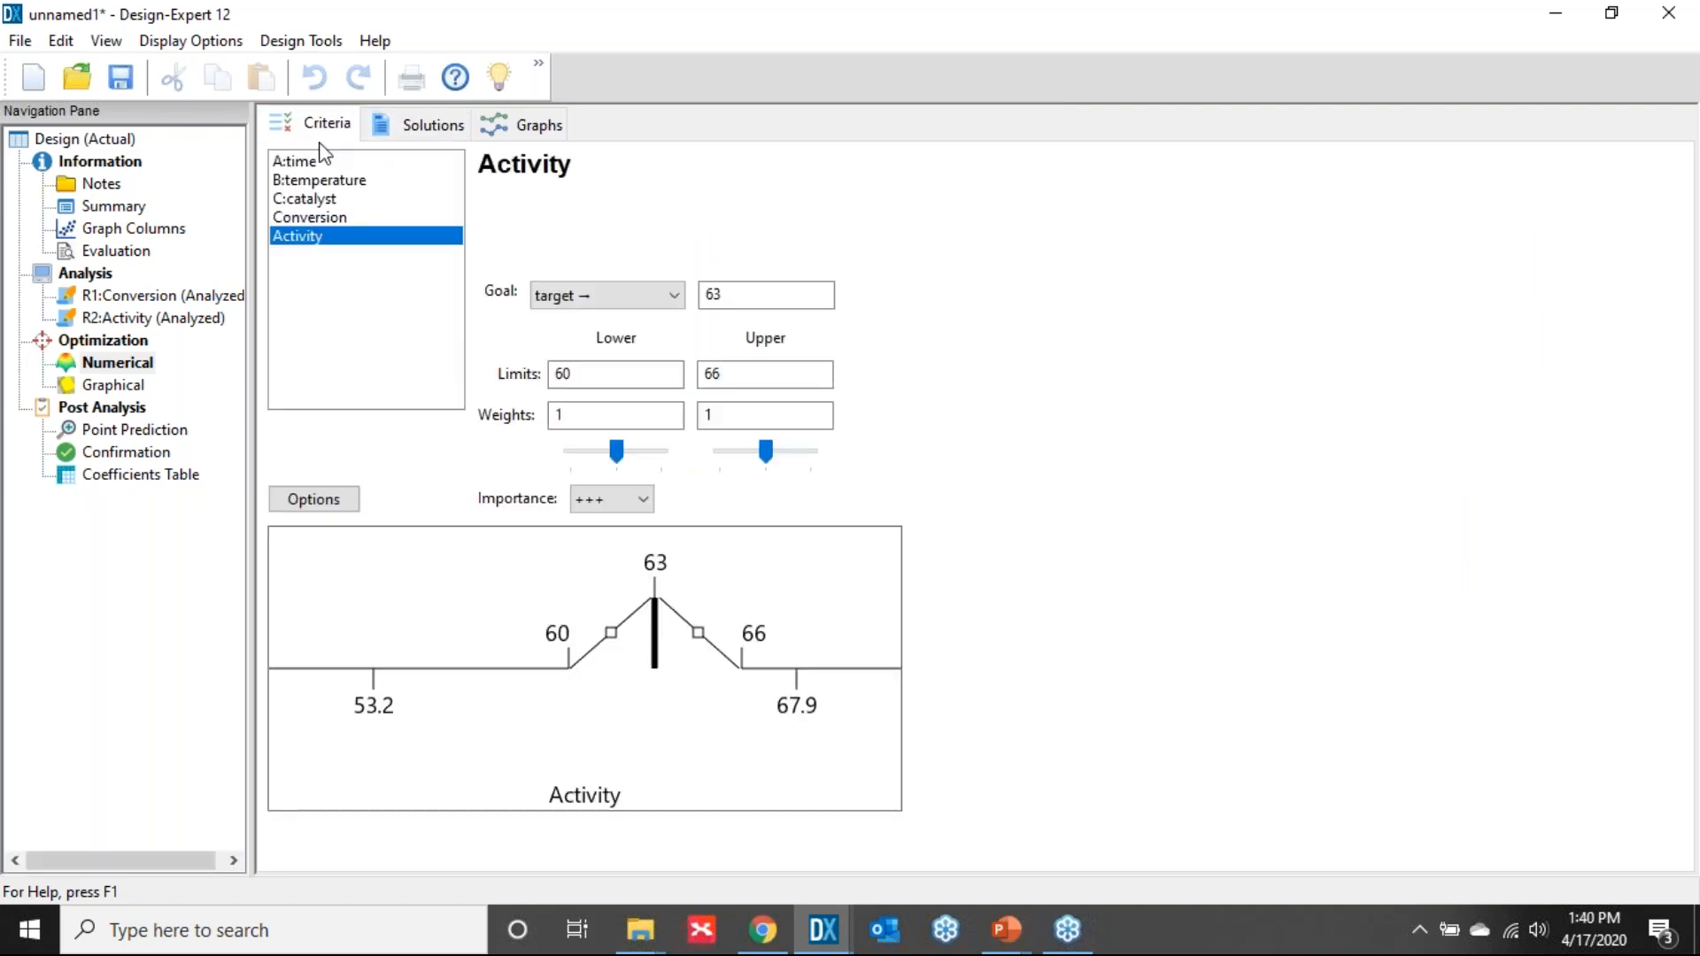
{"action": "left_click", "coordinate": [354, 220]}
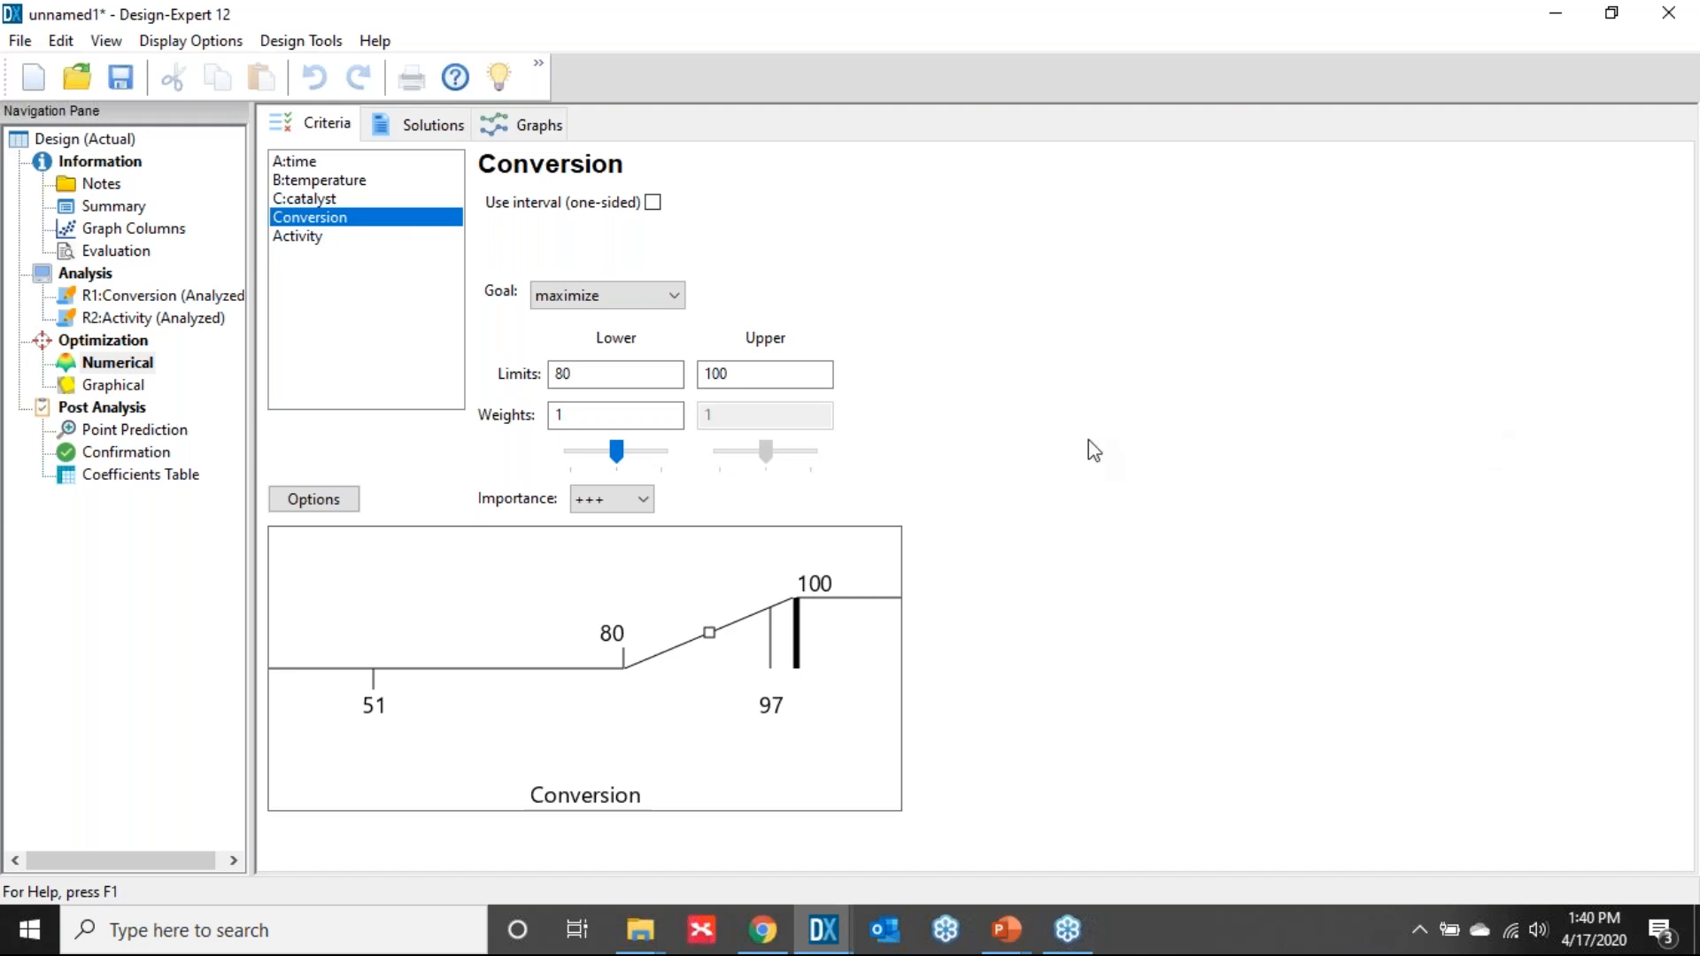
- Set the optimization importance to +++++ for Conversion and + for Activity, and regenerate the numerical solutions
{"action": "left_click", "coordinate": [646, 501]}
{"action": "left_click", "coordinate": [615, 600]}
{"action": "left_click", "coordinate": [296, 239]}
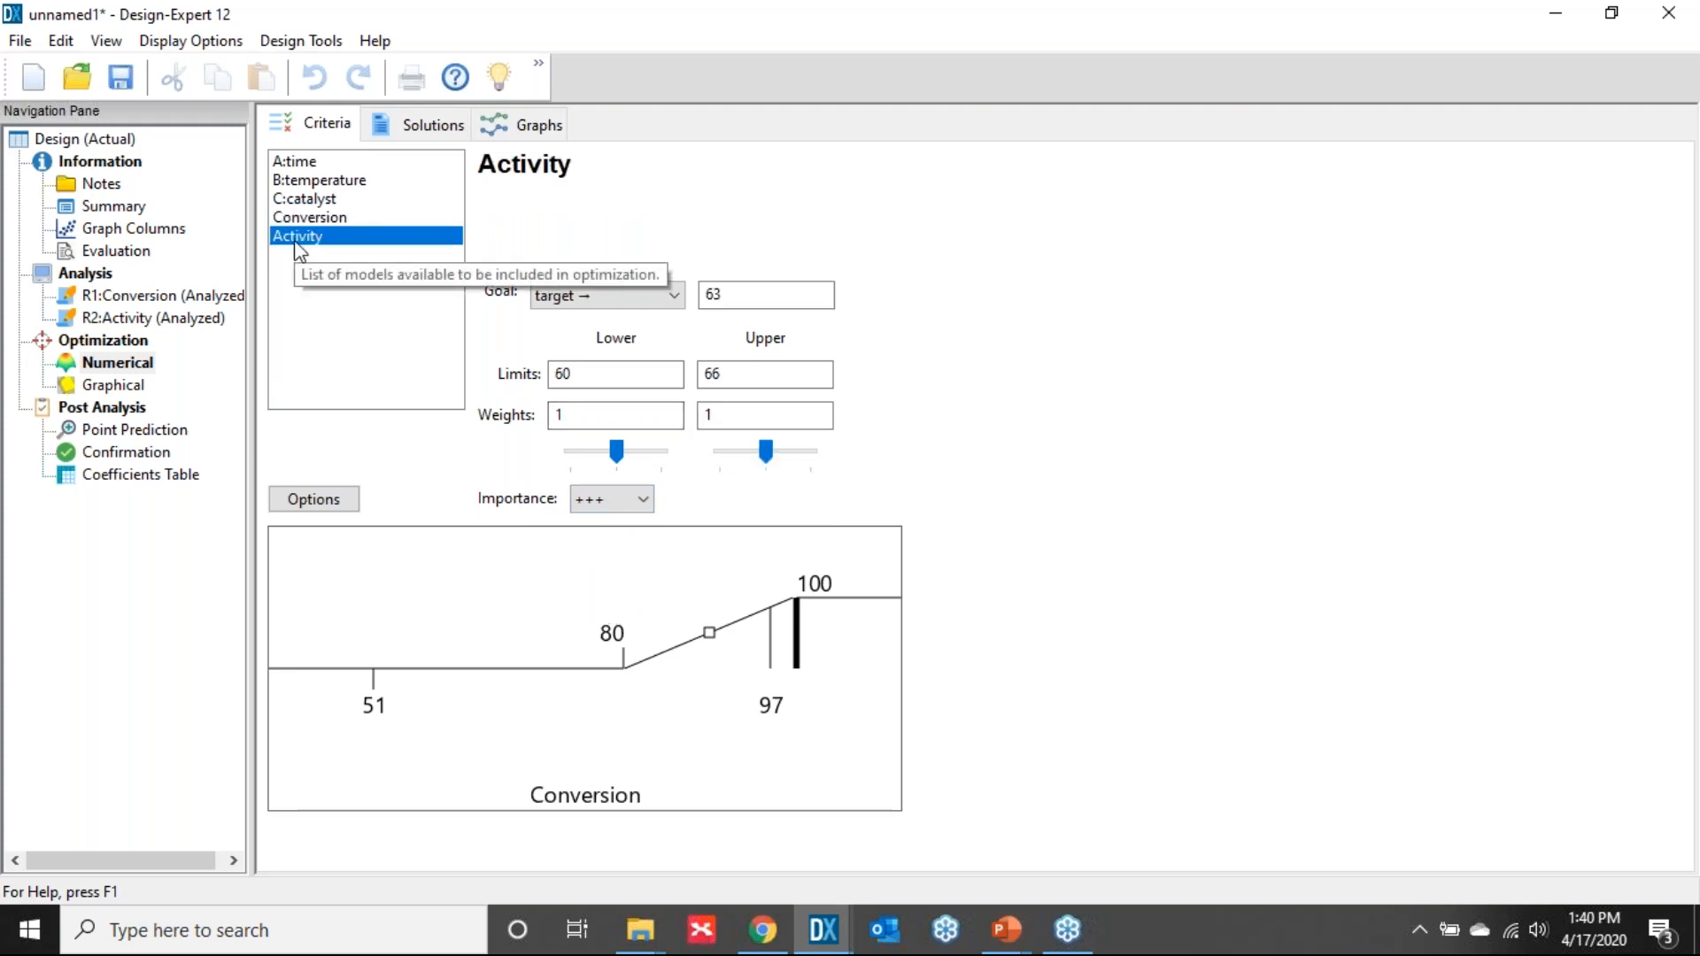
{"action": "left_click", "coordinate": [641, 497]}
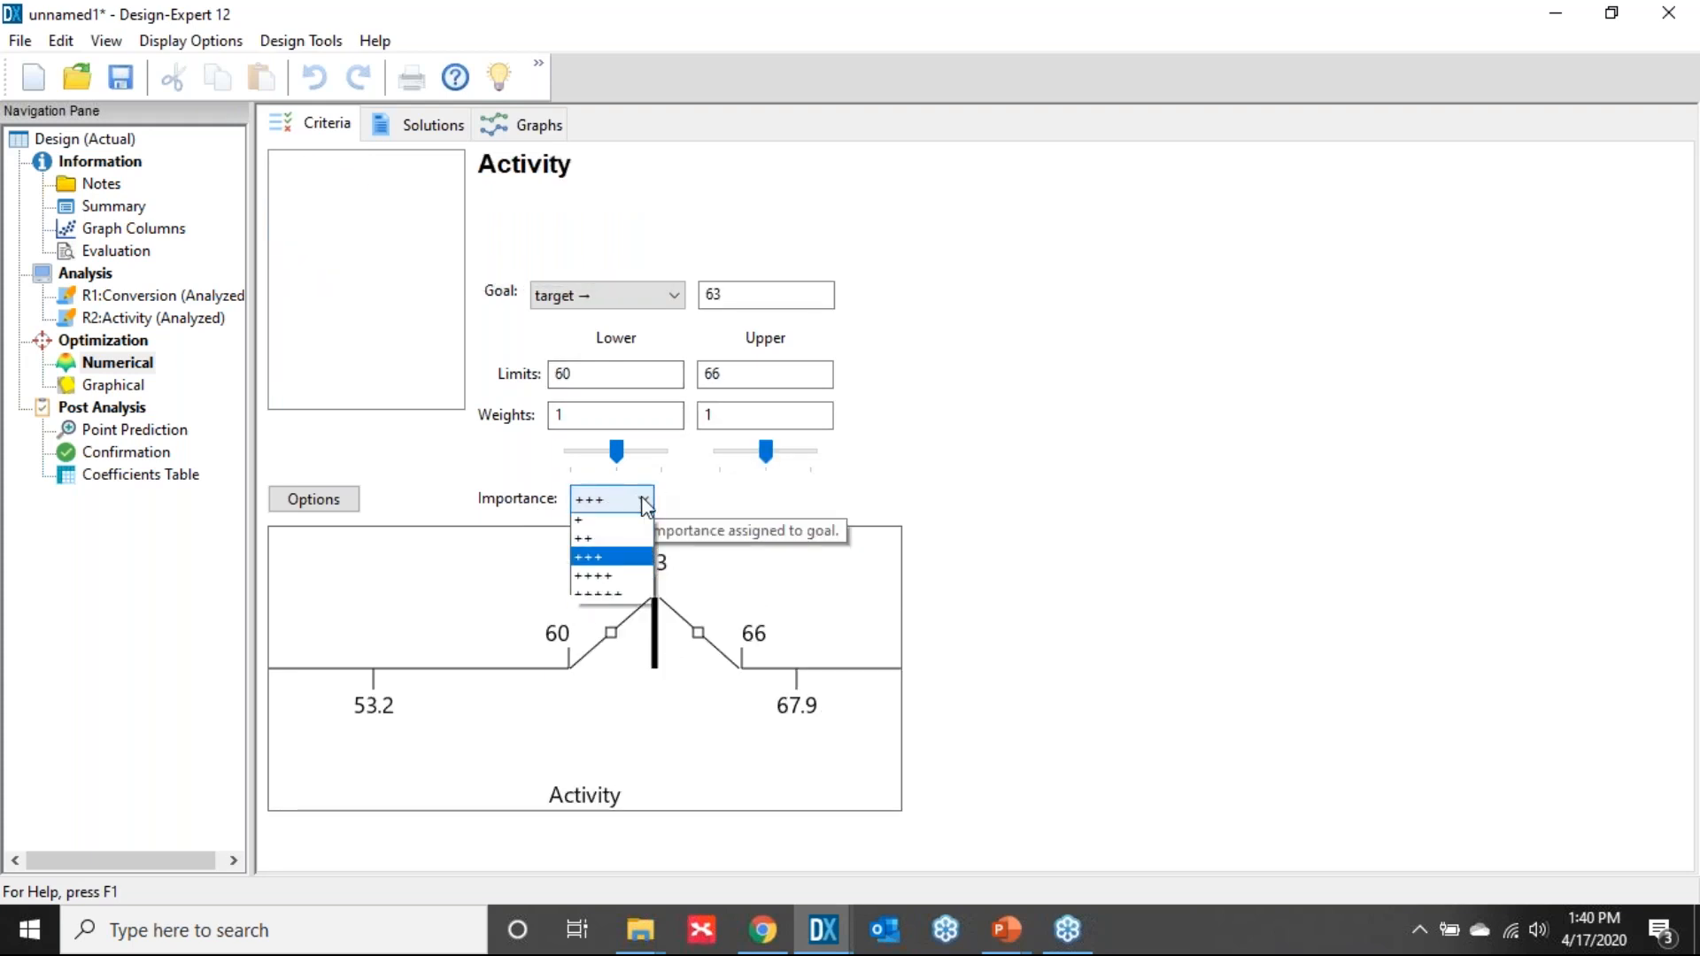
{"action": "left_click", "coordinate": [600, 526]}
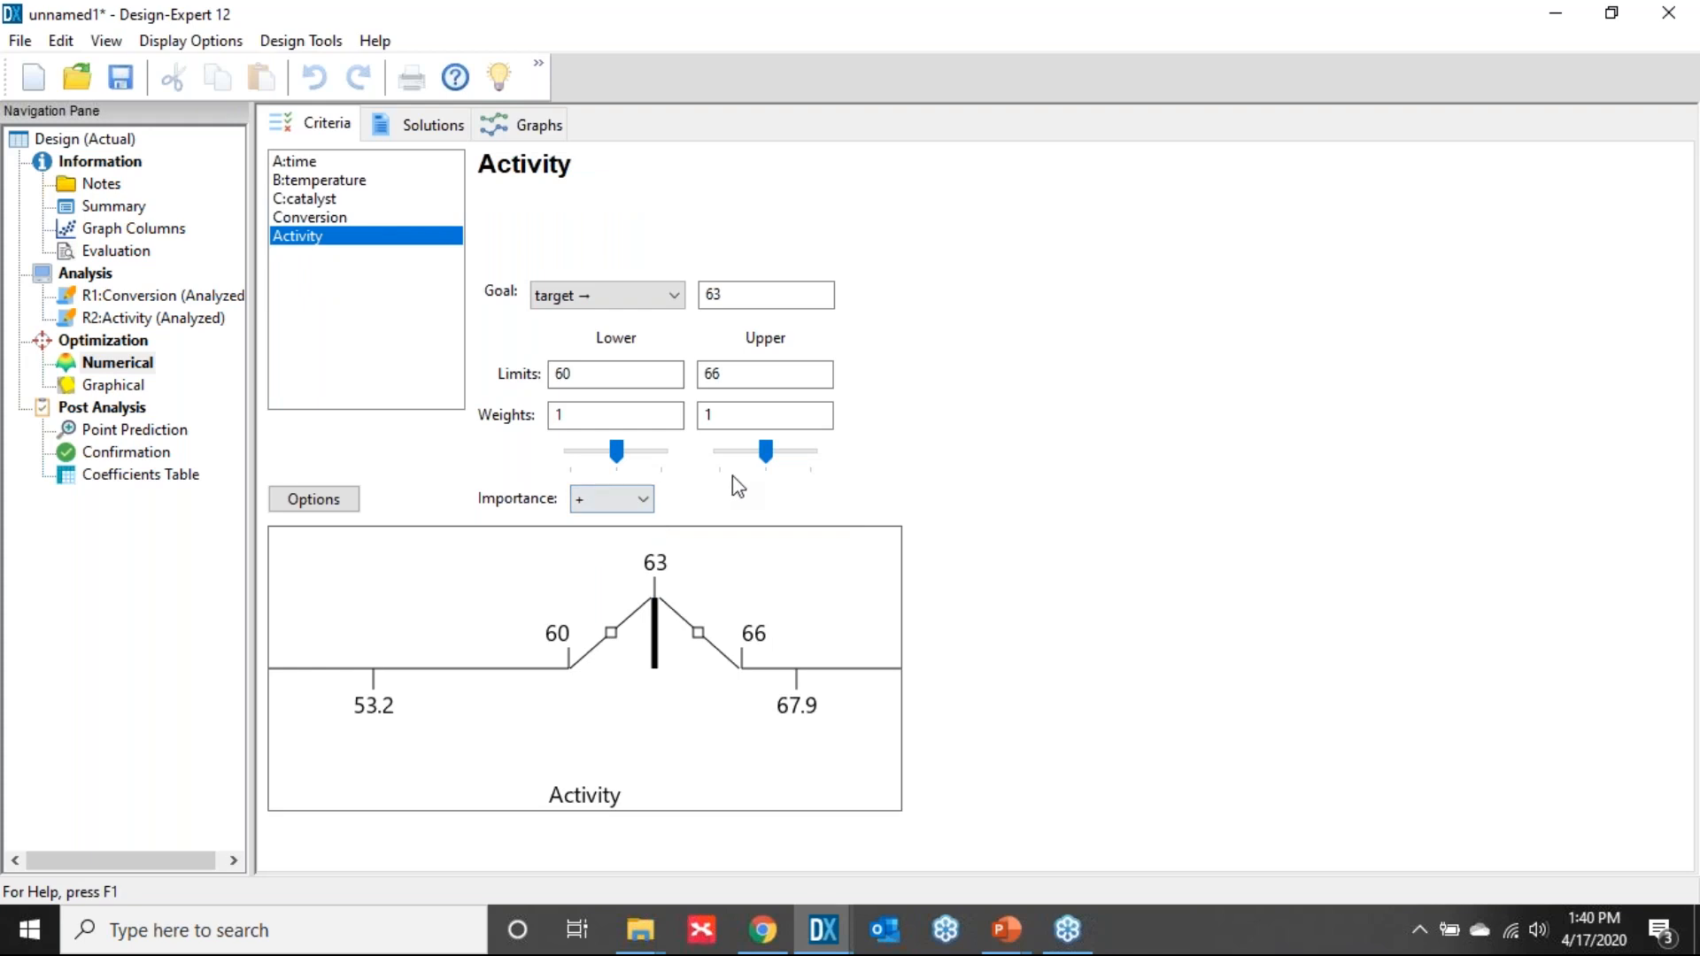
{"action": "left_click", "coordinate": [411, 130]}
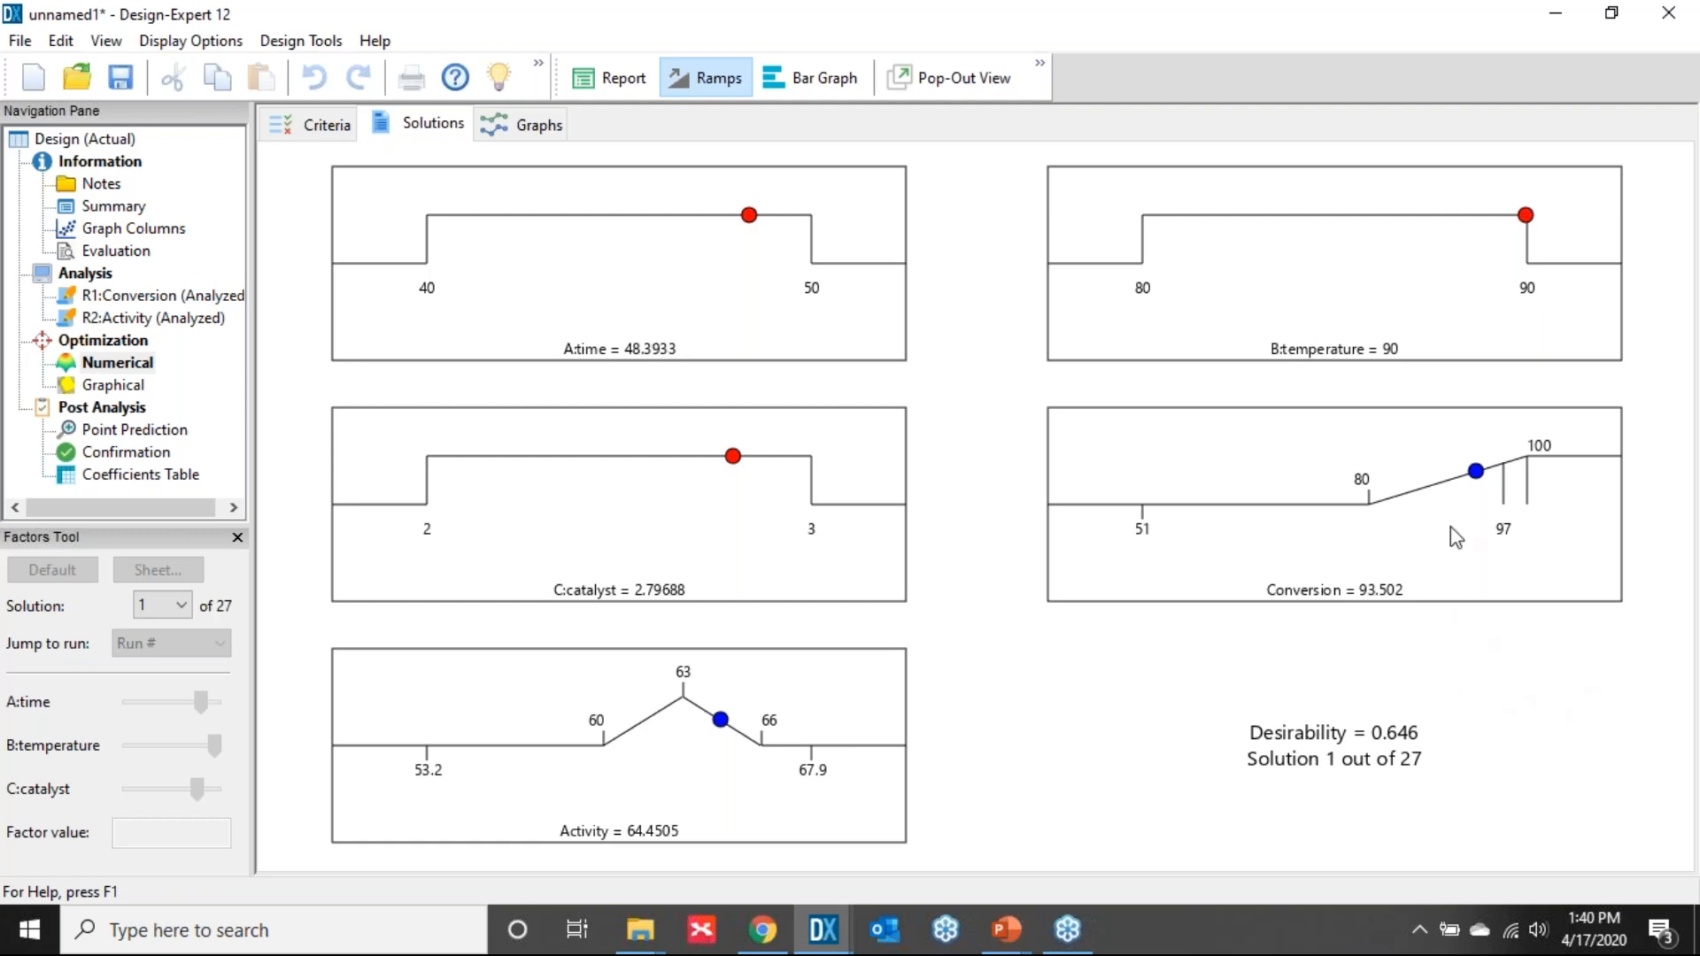
- Close the current design without saving its changes and advance the presentation to the RSM Design Summary slide
{"action": "left_click", "coordinate": [1671, 18]}
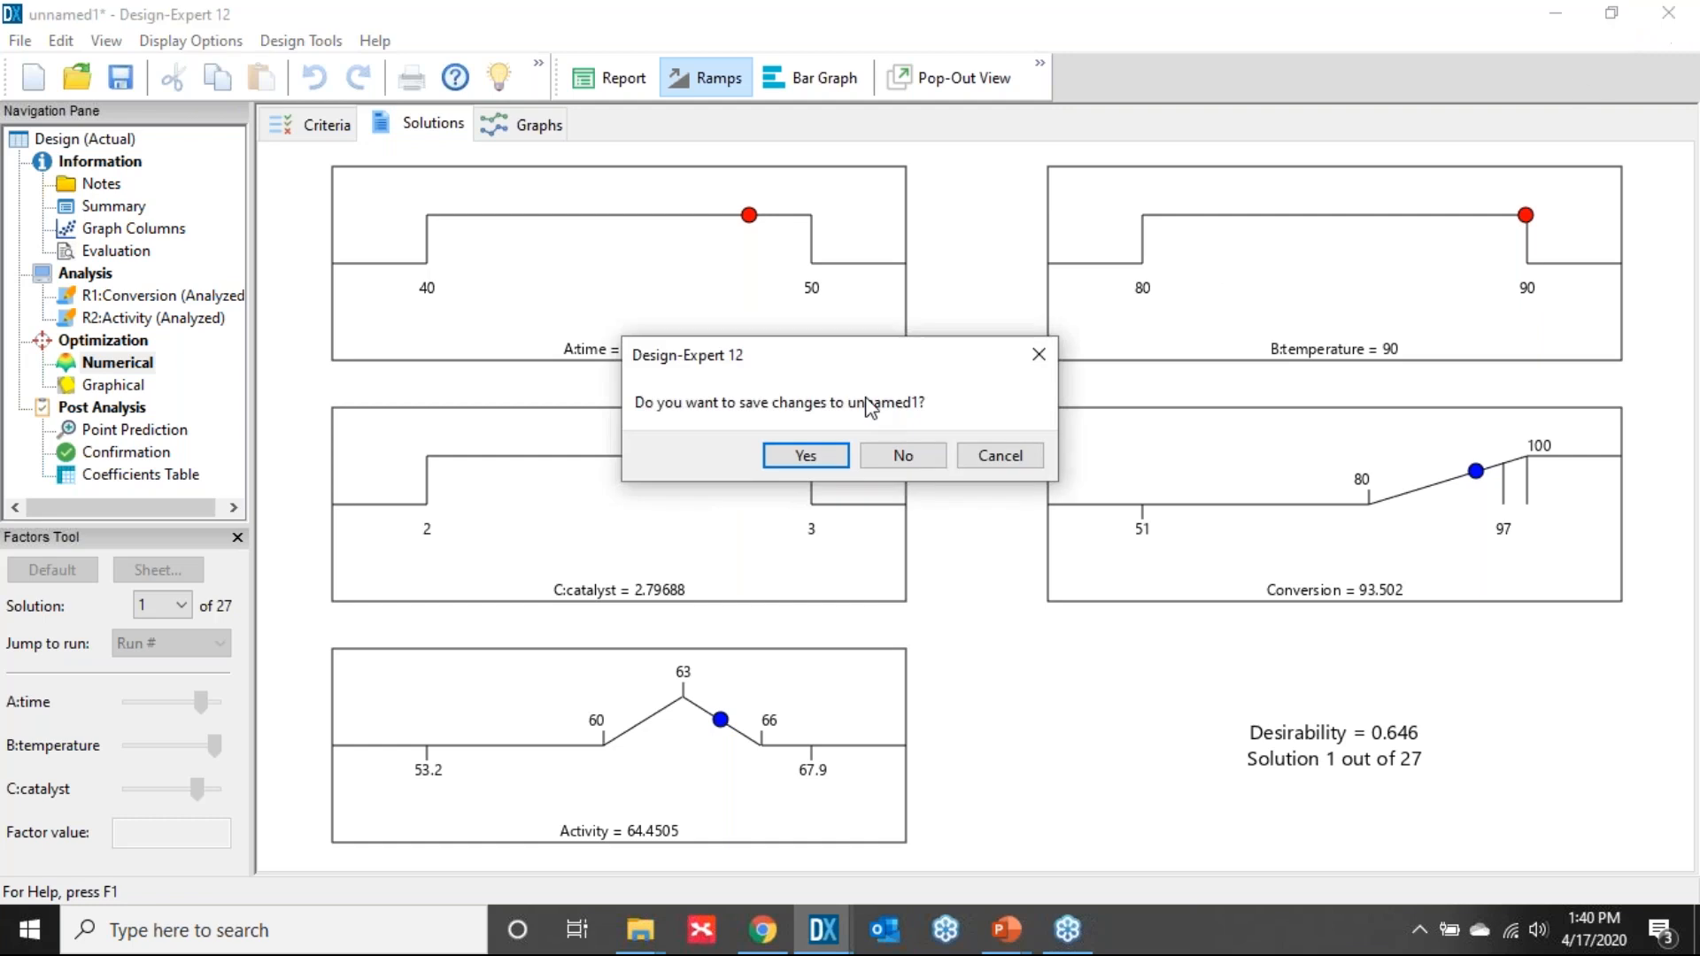
{"action": "left_click", "coordinate": [921, 464]}
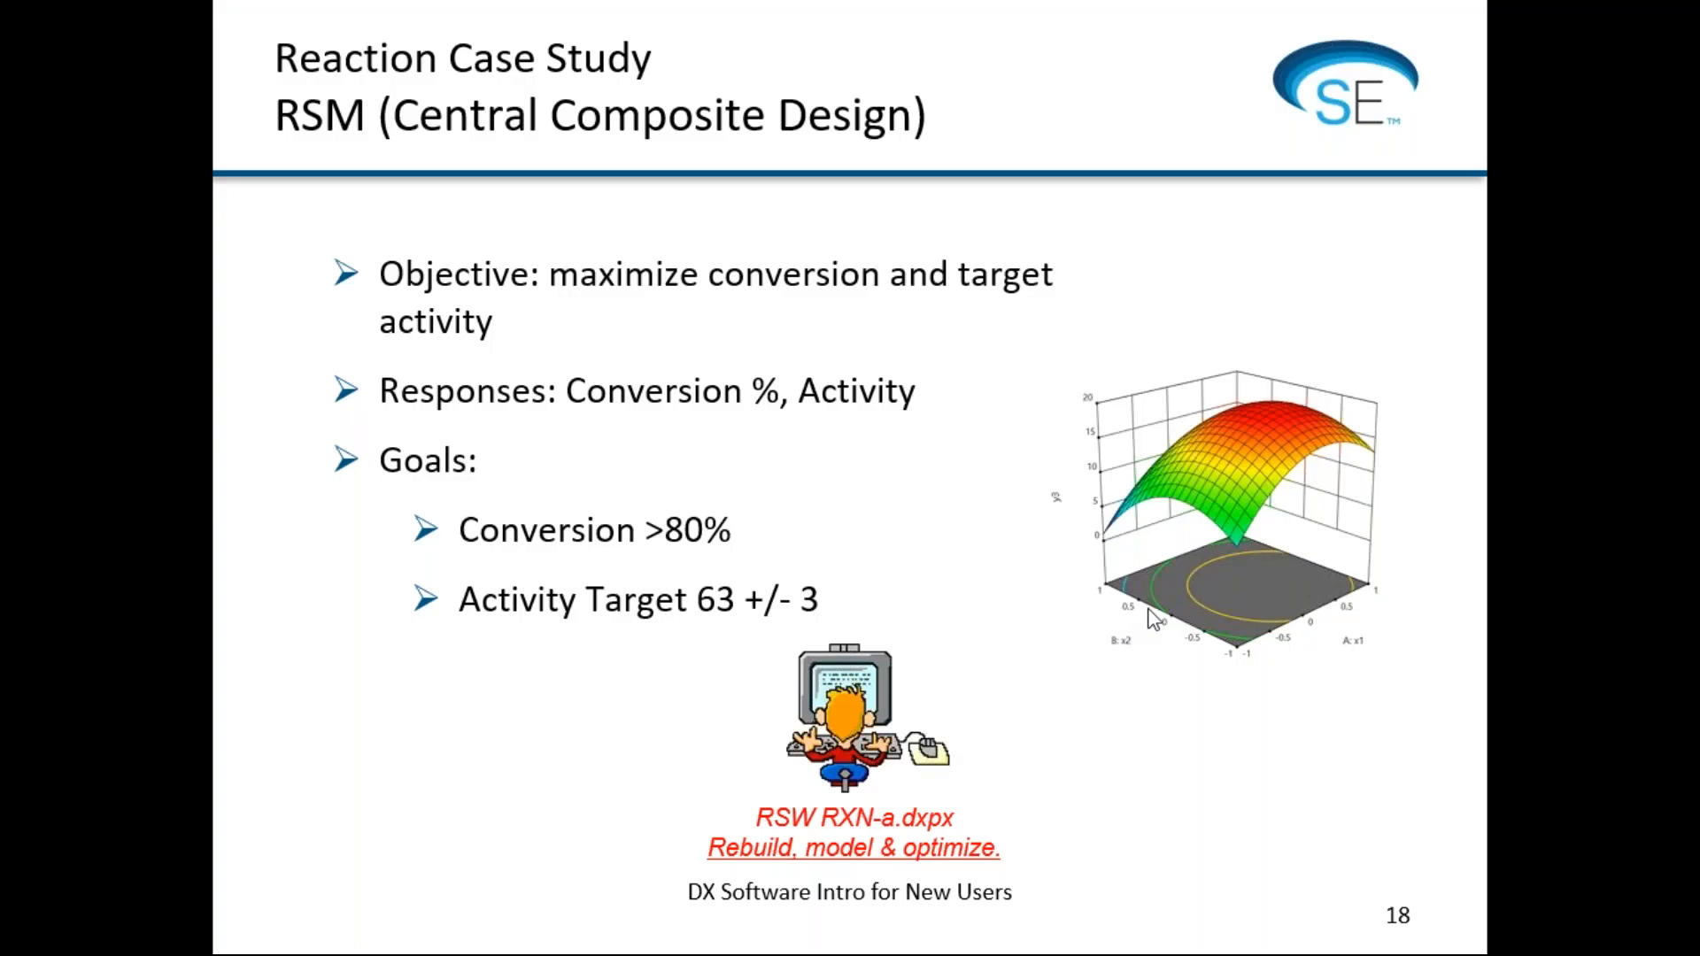
{"action": "left_click", "coordinate": [1154, 620]}
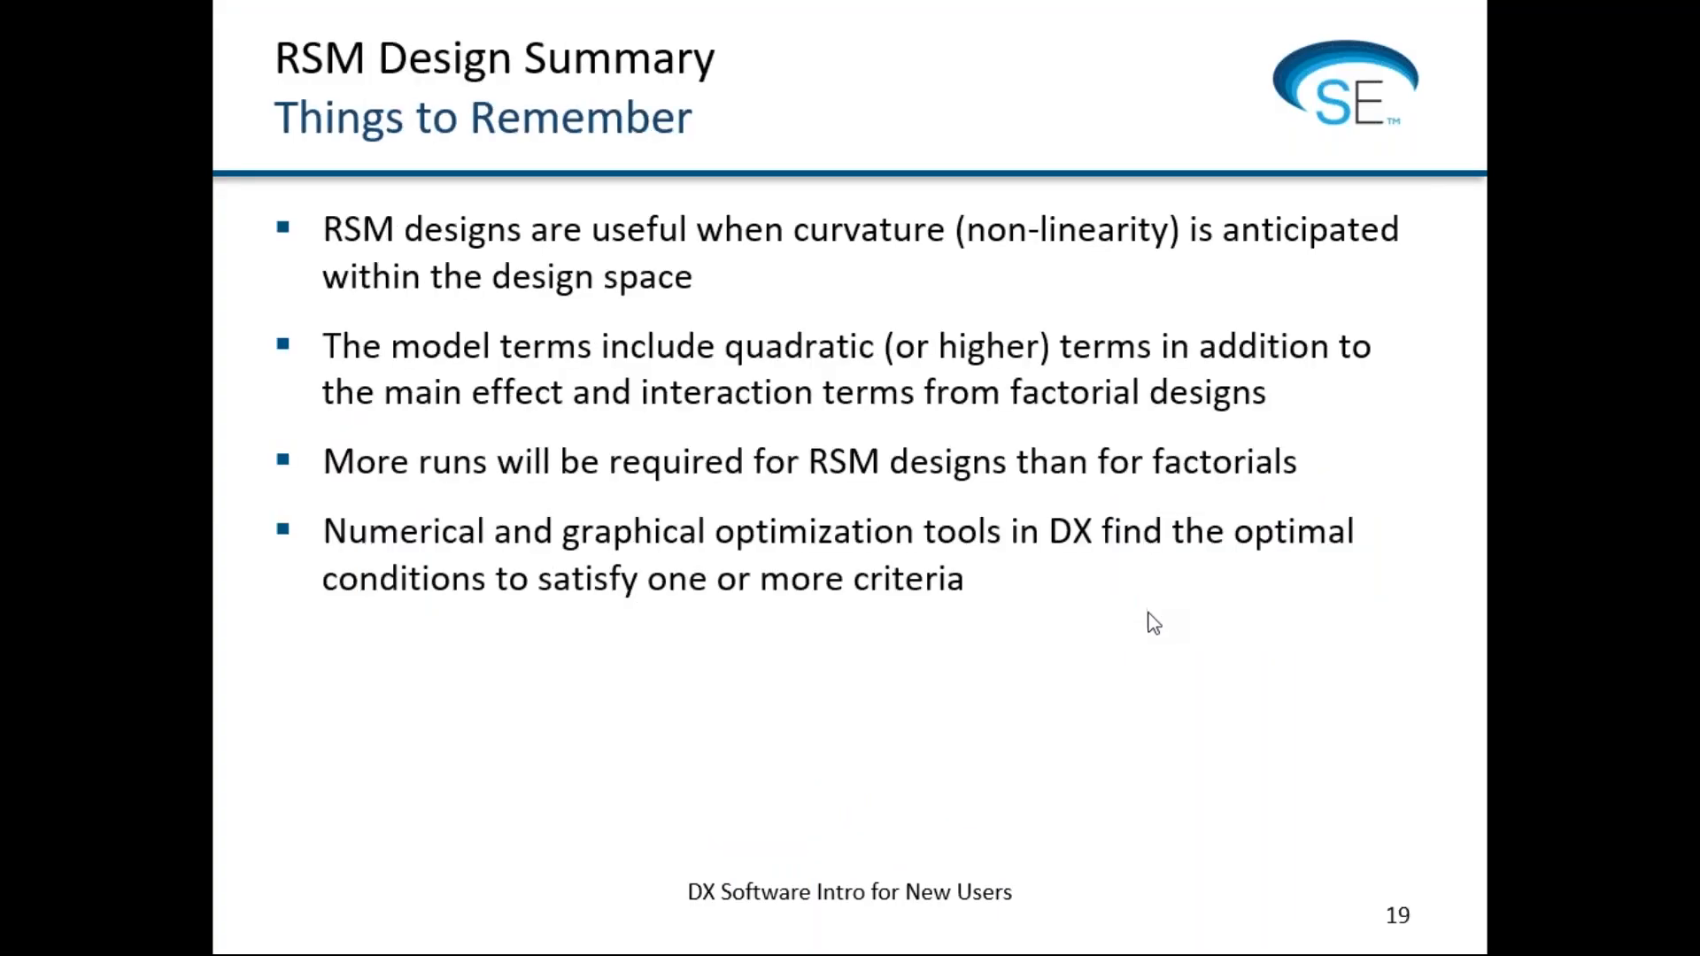
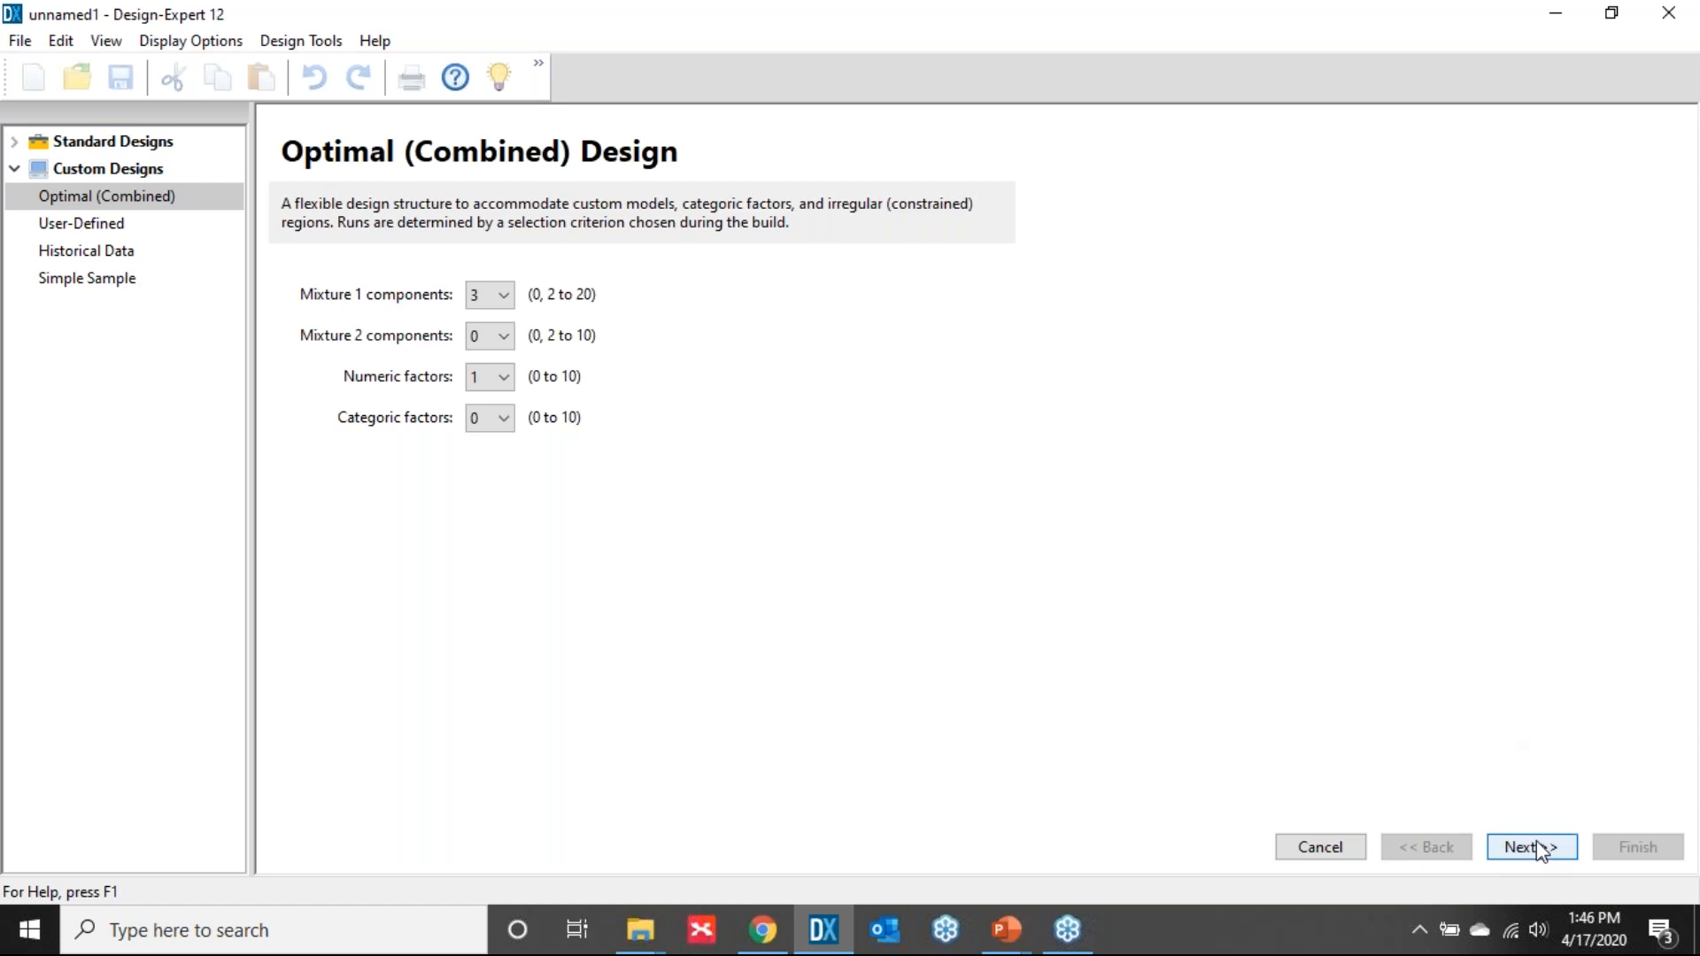
- Build the Optimal (Combined) design with the preset EA, MMA and TEC mixture, the Coating factor and the two Dissolve responses
{"action": "left_click", "coordinate": [1531, 847]}
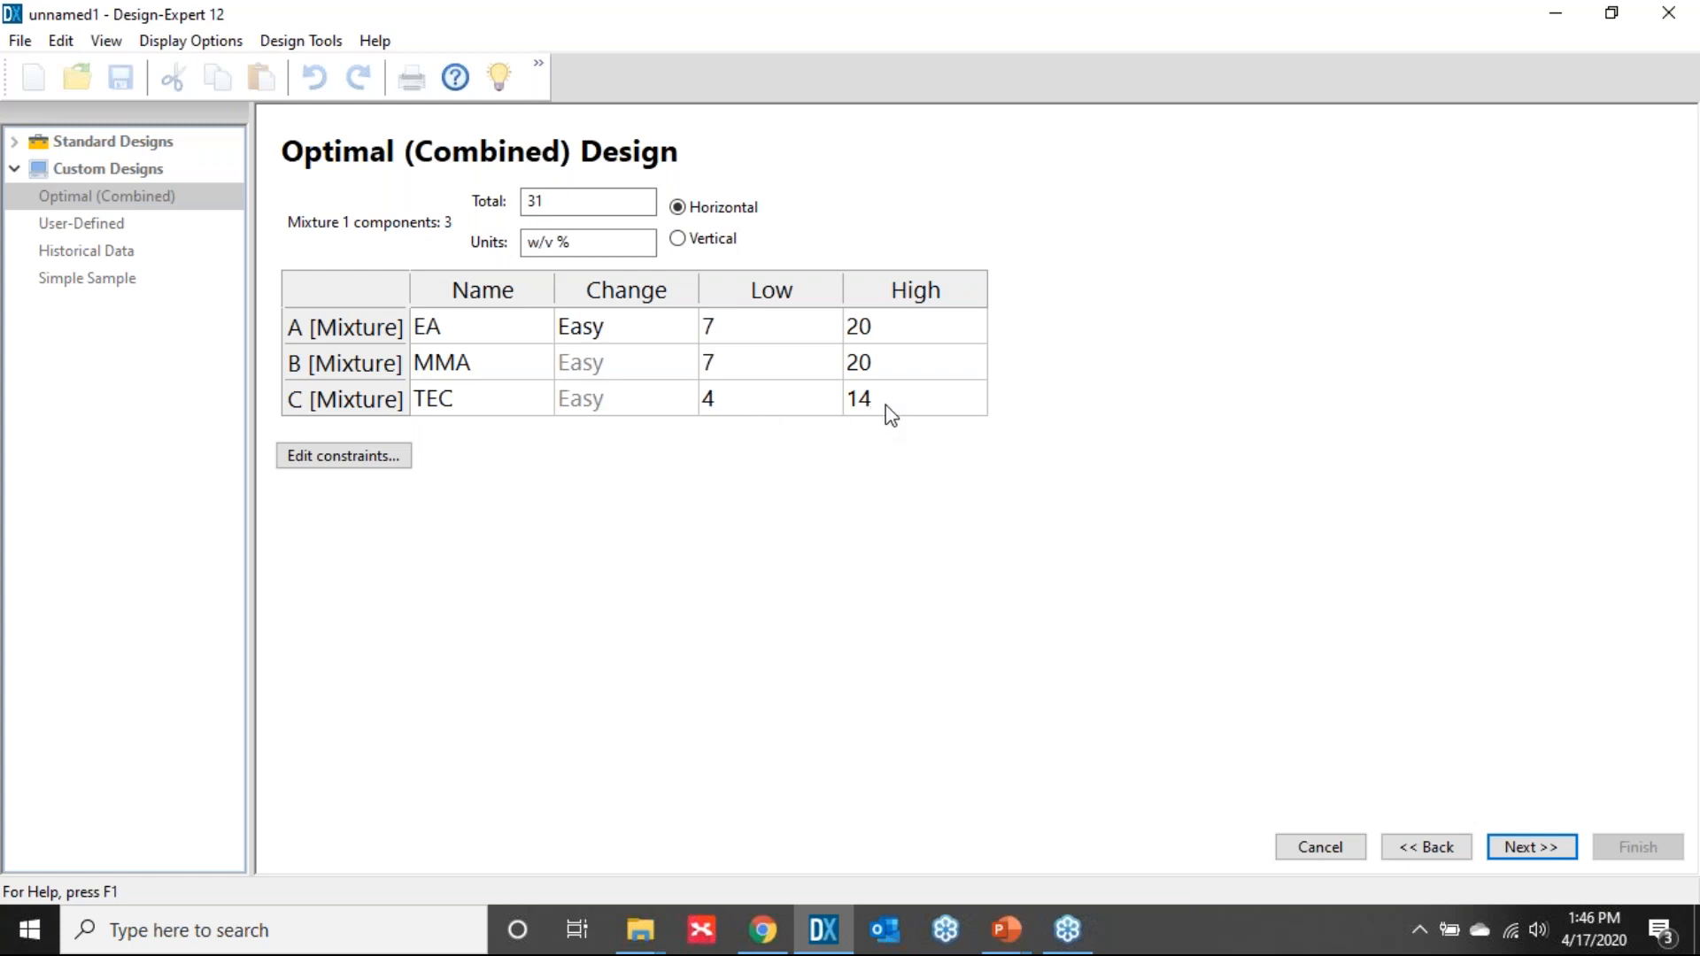
{"action": "left_click", "coordinate": [1523, 848]}
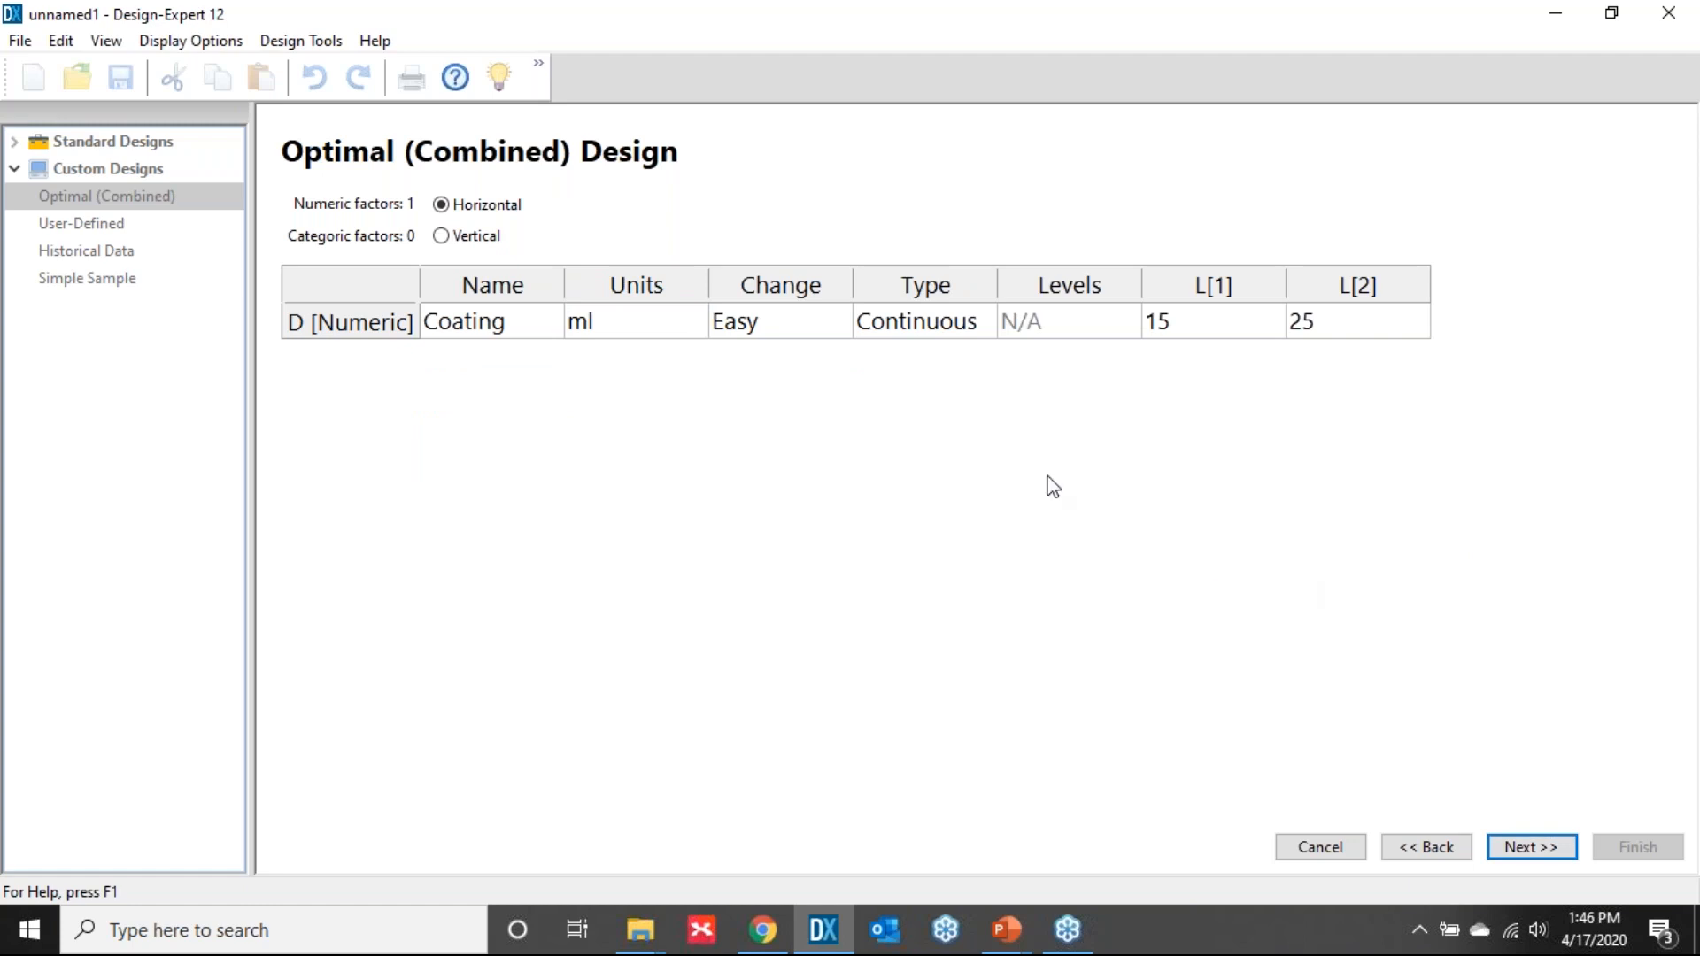
{"action": "left_click", "coordinate": [493, 327]}
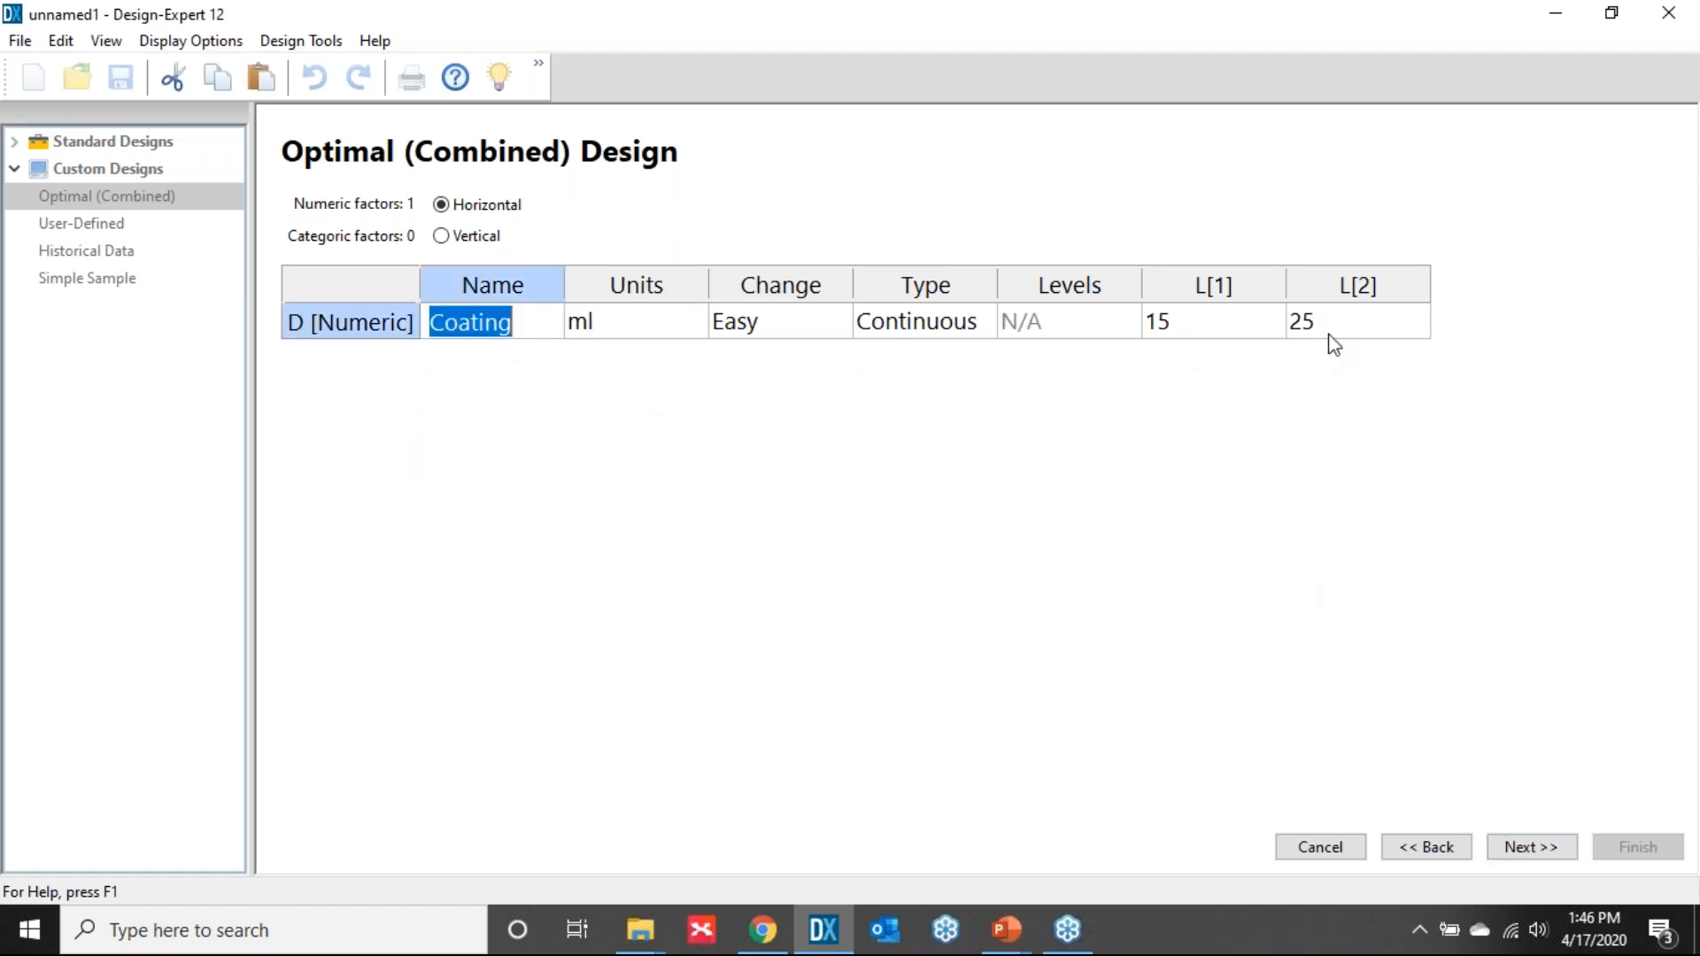
{"action": "left_click", "coordinate": [1524, 851]}
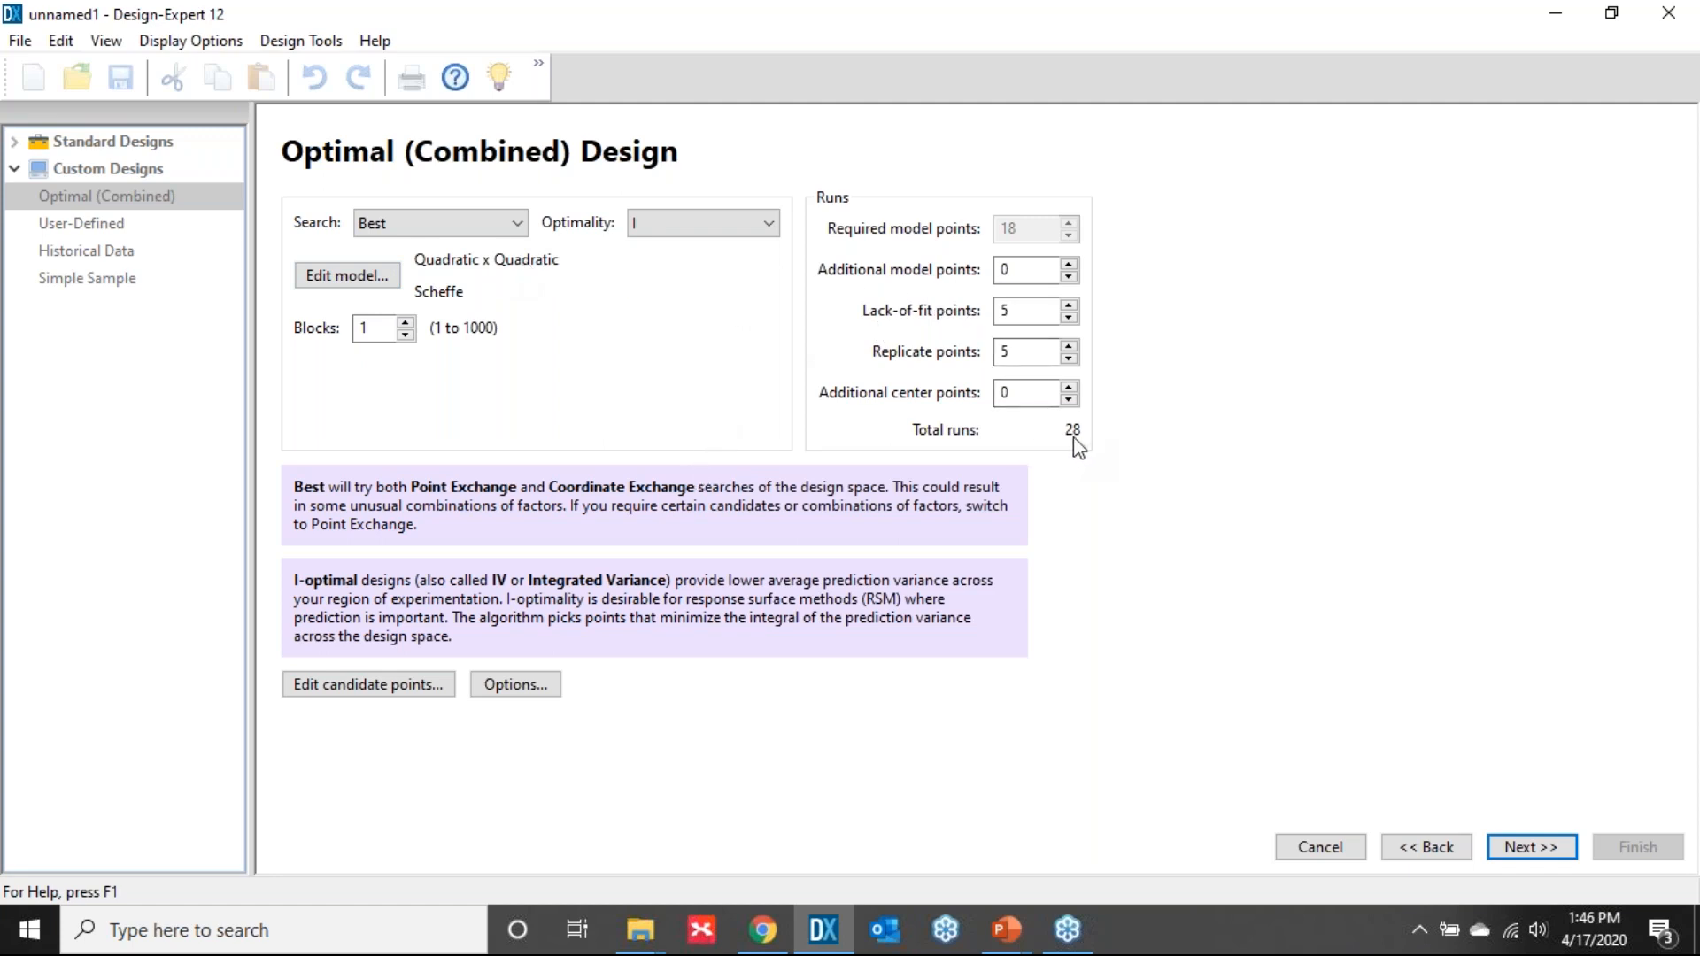
{"action": "left_click", "coordinate": [1506, 853]}
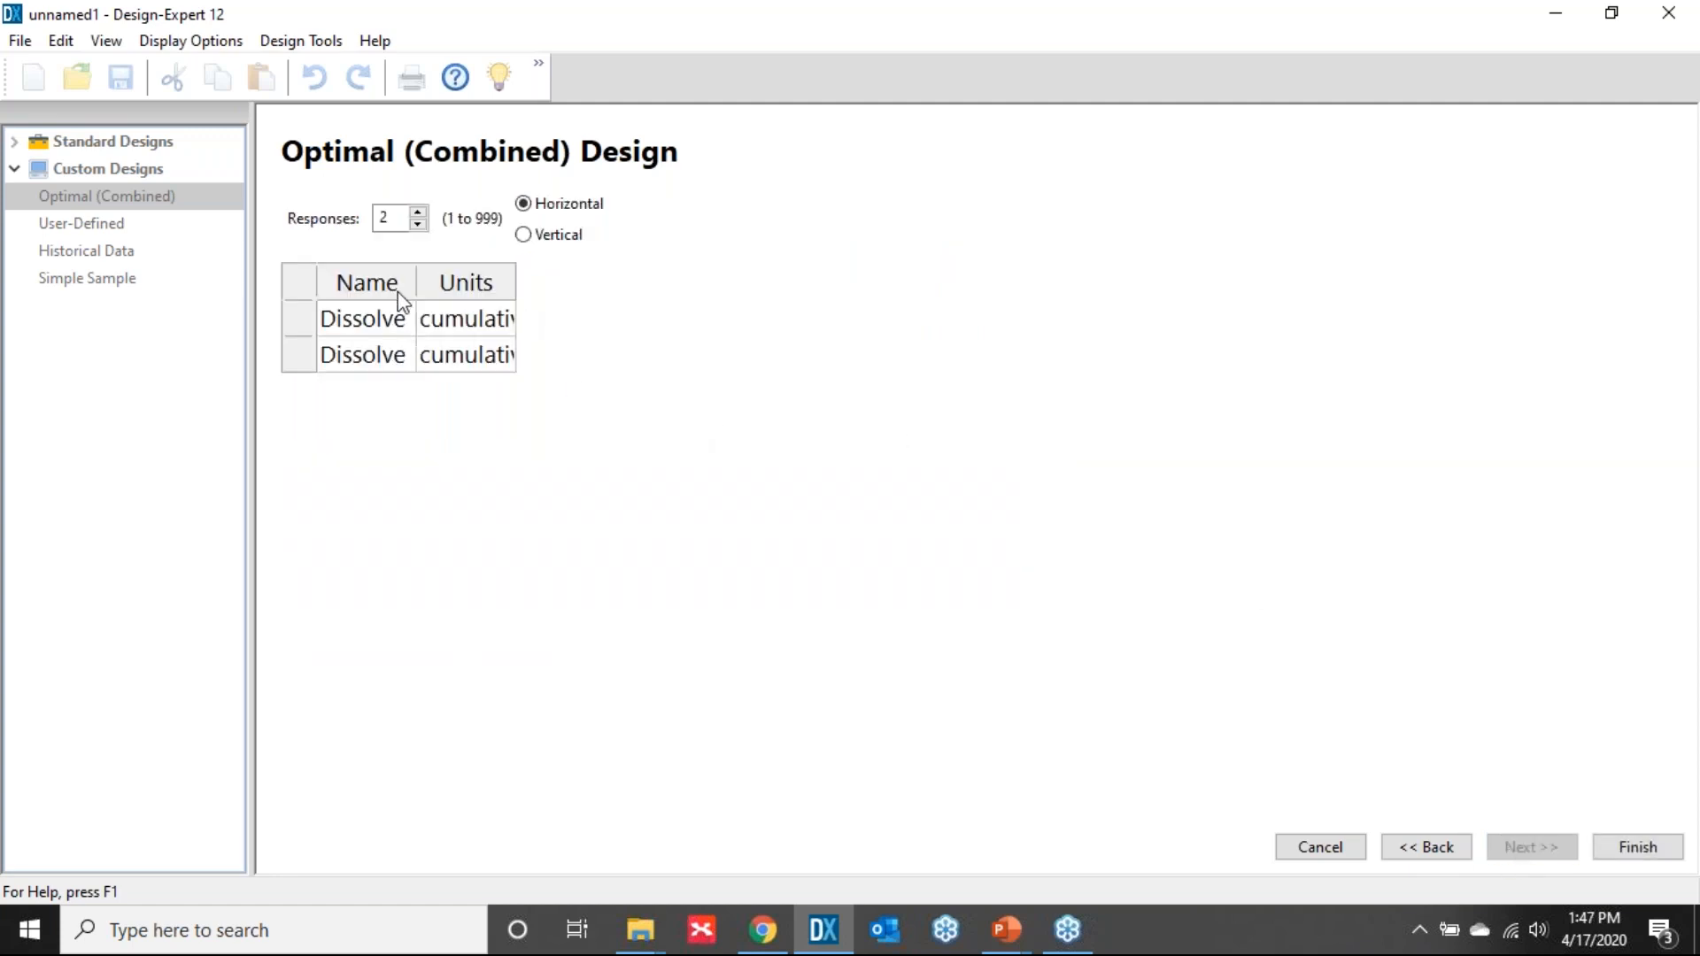
{"action": "left_click_drag", "start_coordinate": [416, 282], "coordinate": [538, 287]}
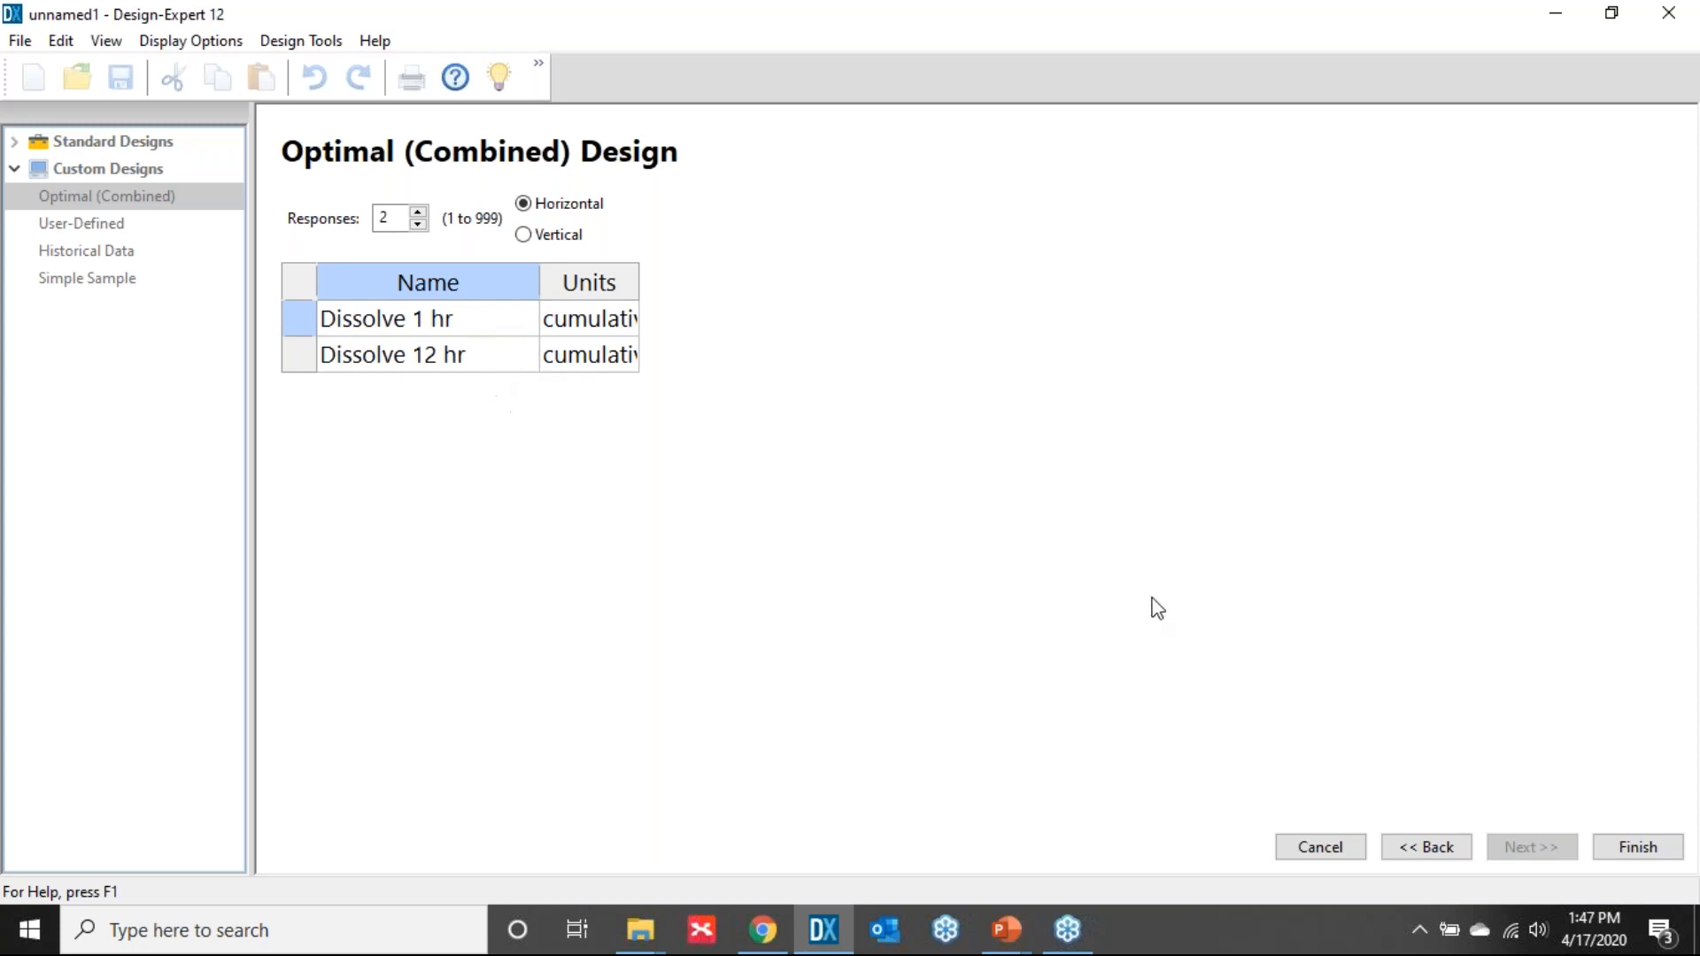
{"action": "left_click", "coordinate": [1617, 852]}
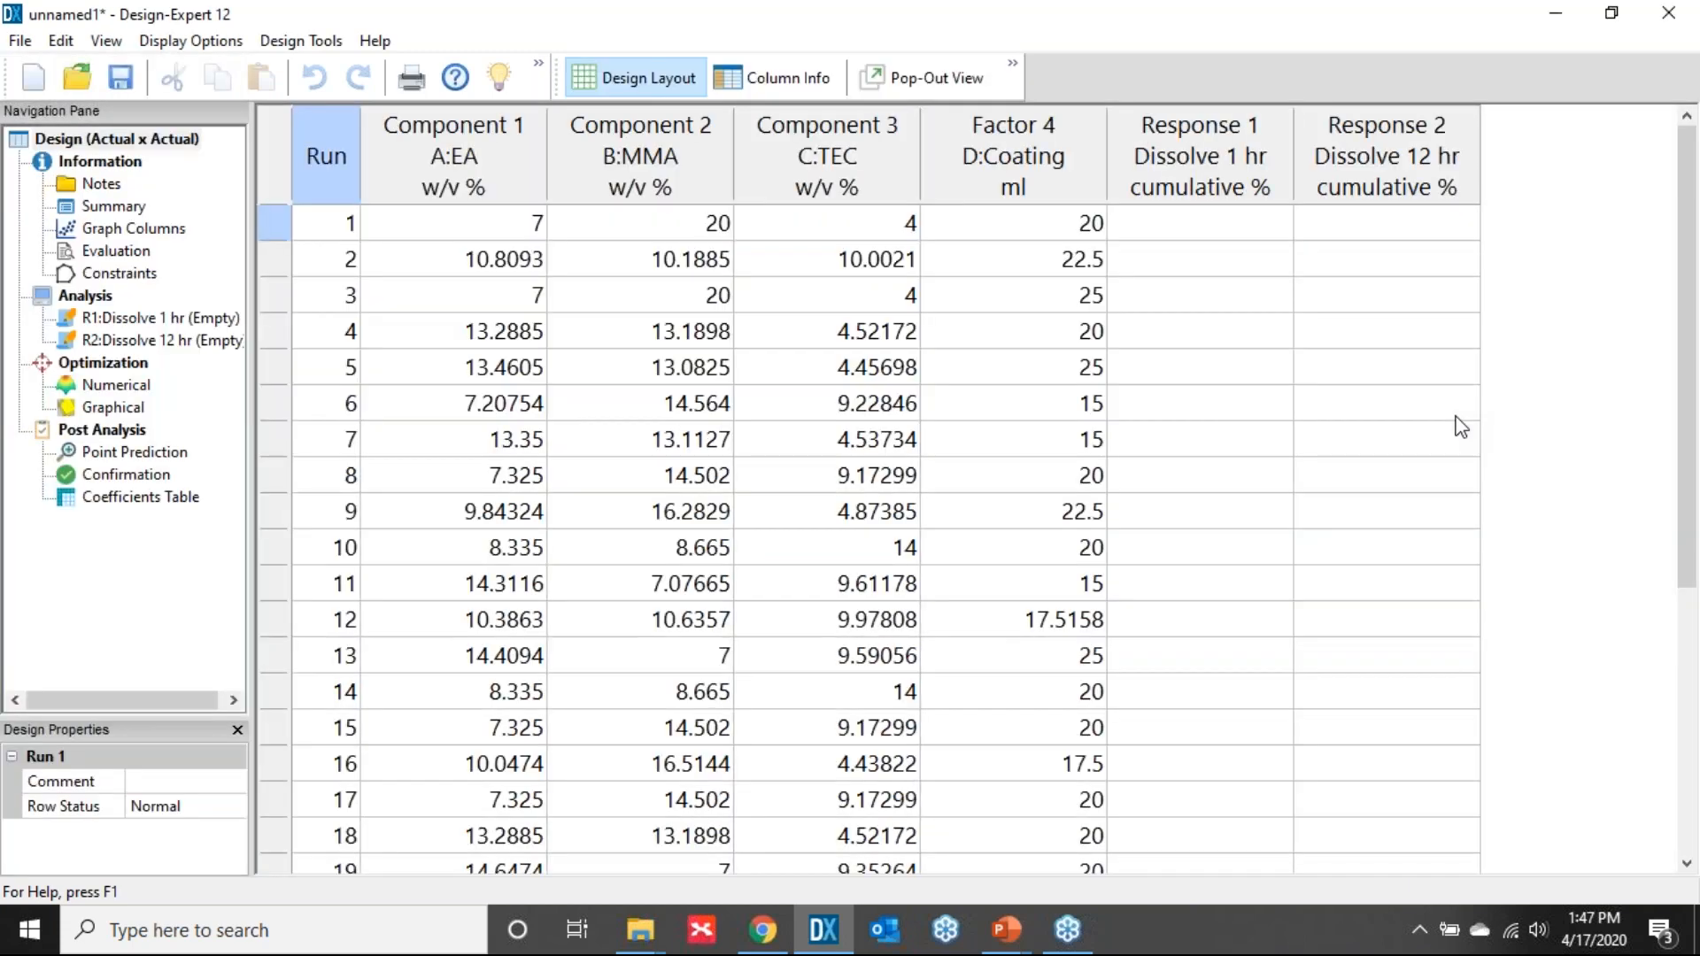
- Load the existing simulation file rsw ibuprofen.simx from the Dissolve 1 hr response column to fill in the design data
{"action": "right_click", "coordinate": [1234, 140]}
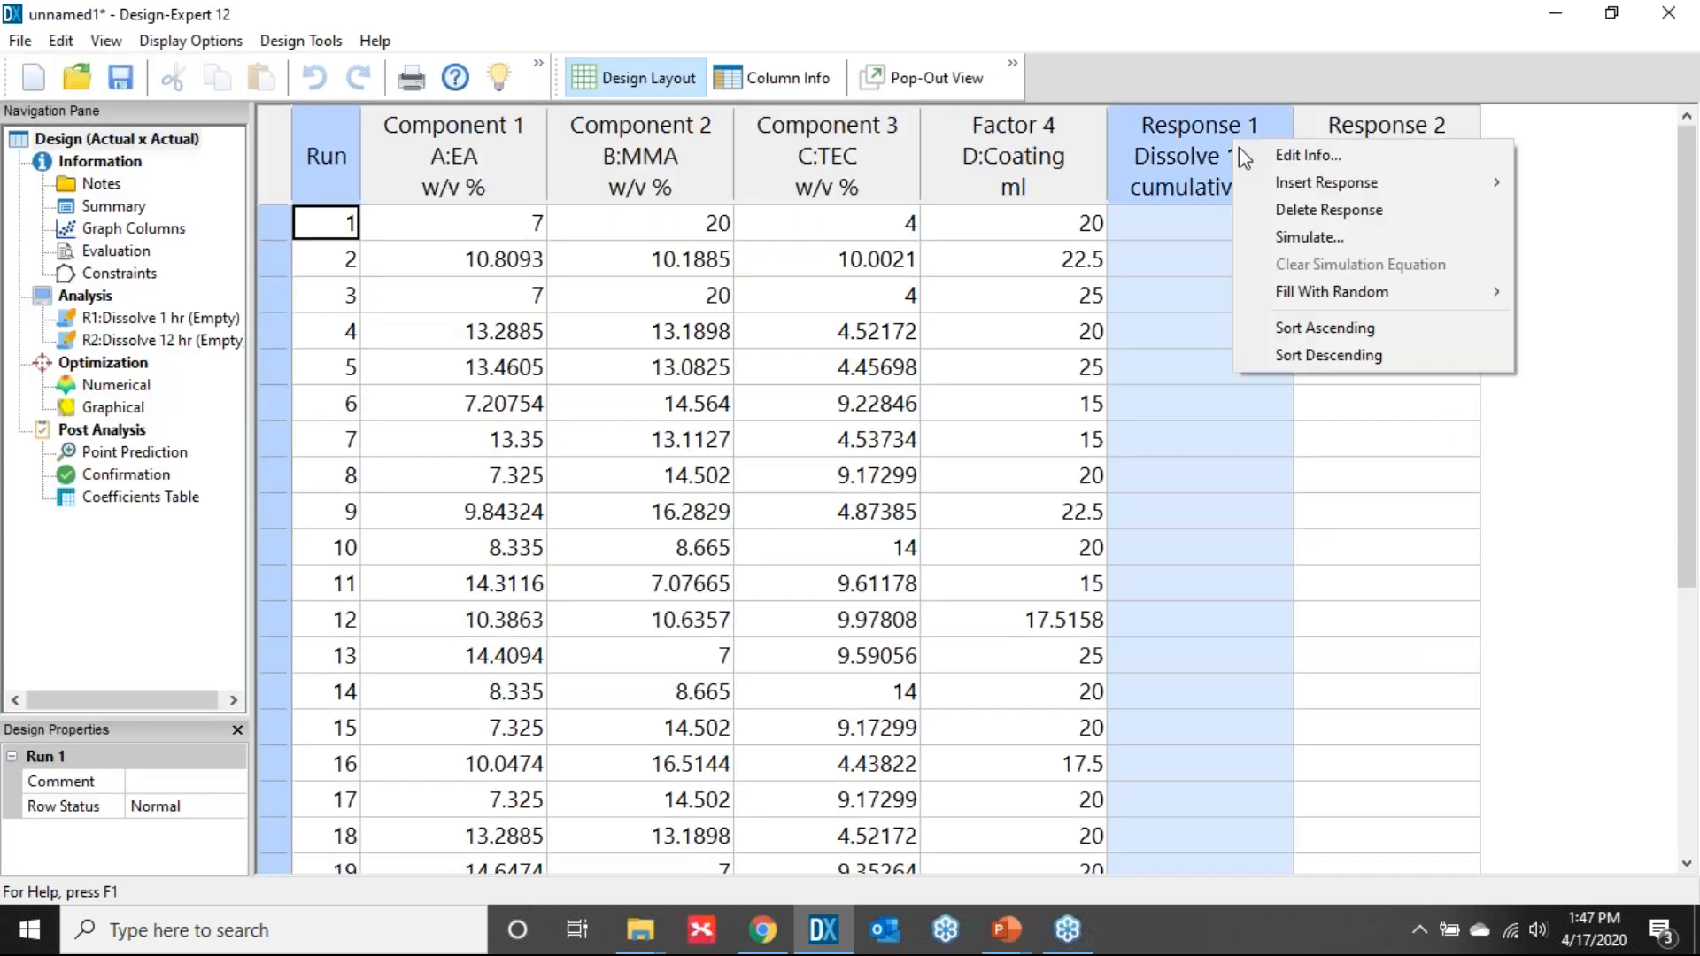
{"action": "left_click", "coordinate": [1307, 239]}
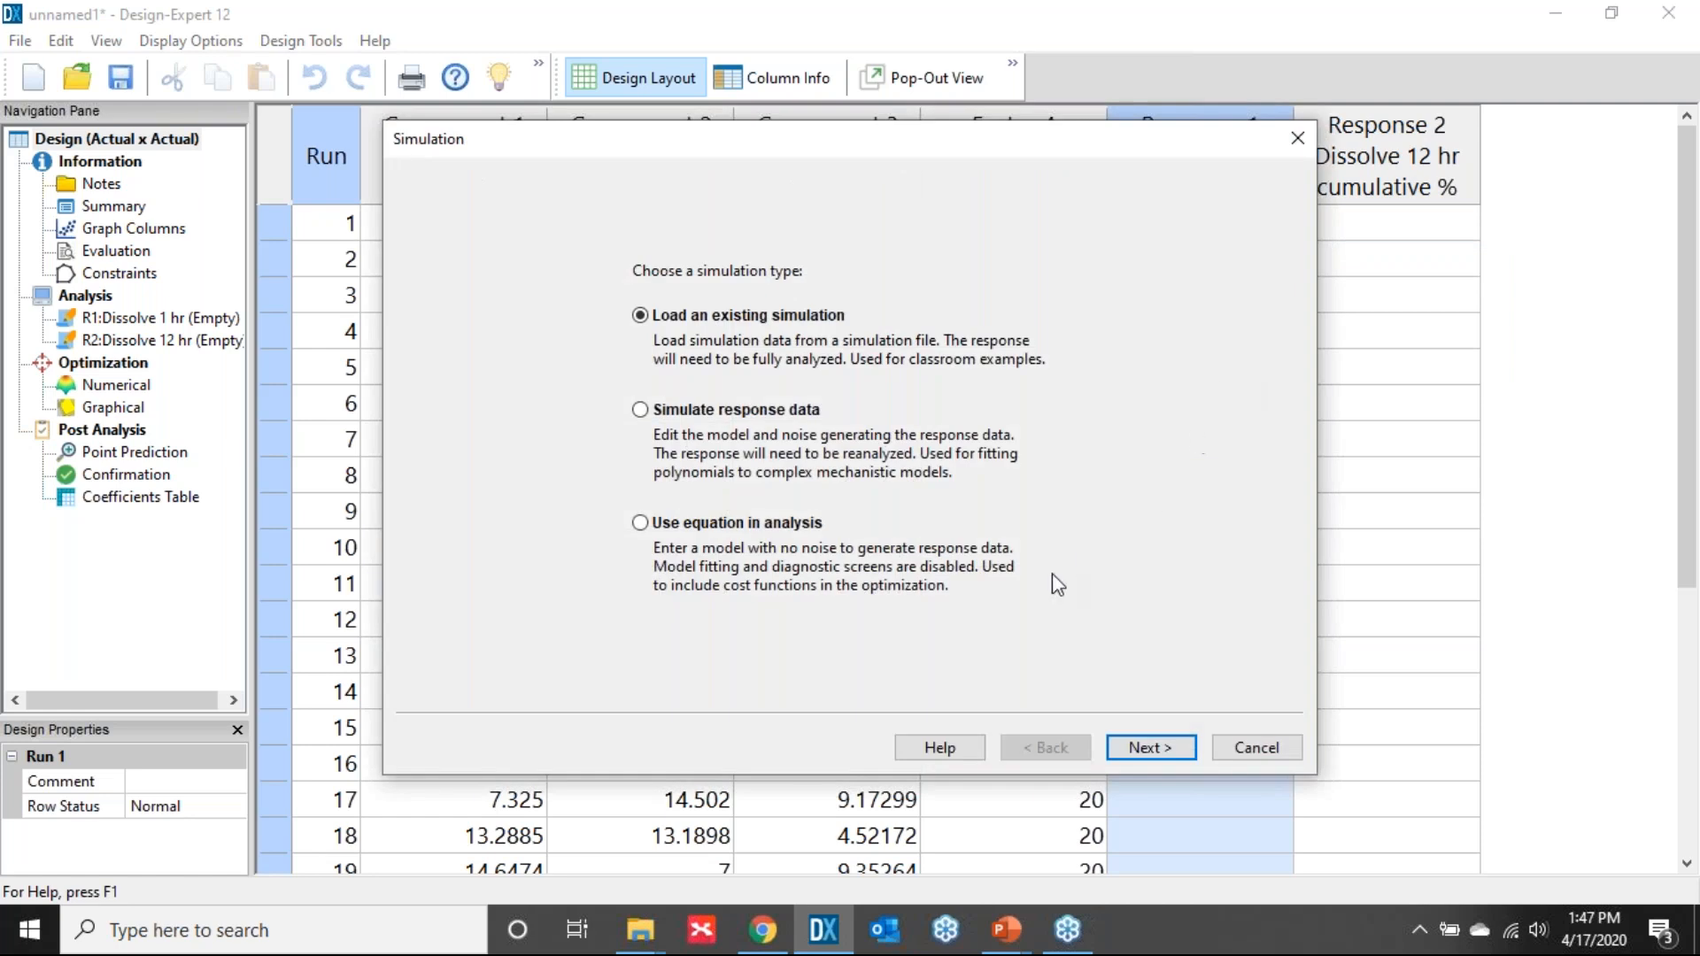
{"action": "left_click", "coordinate": [1142, 748]}
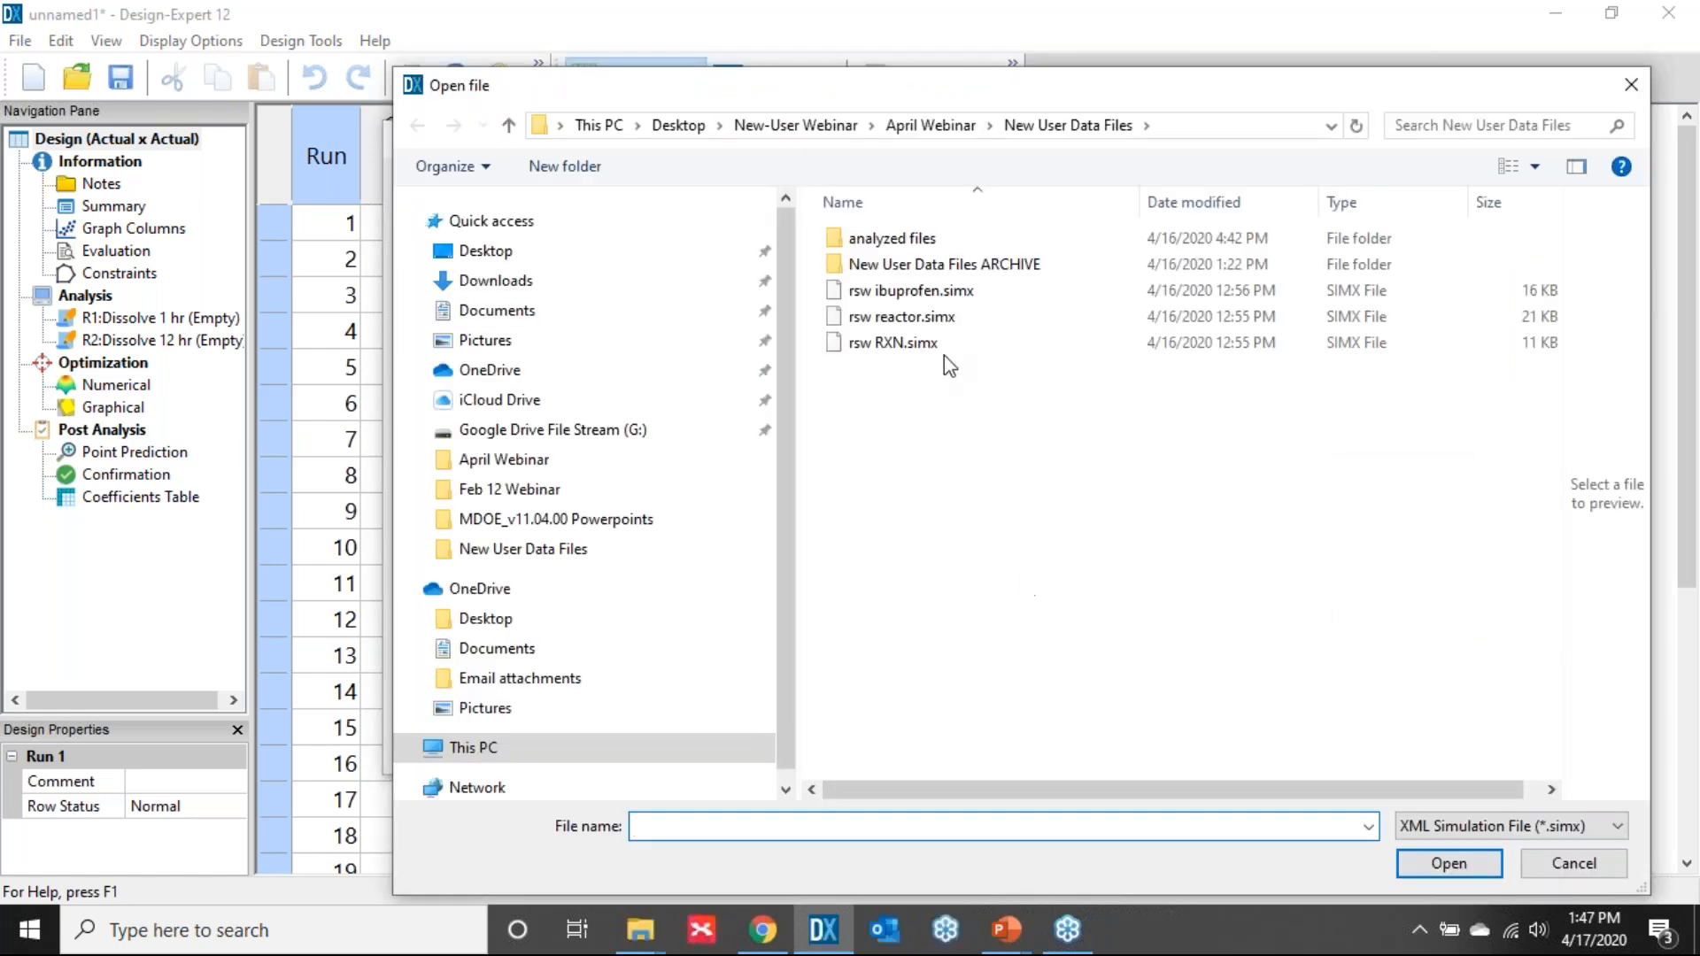
{"action": "double_click", "coordinate": [962, 295]}
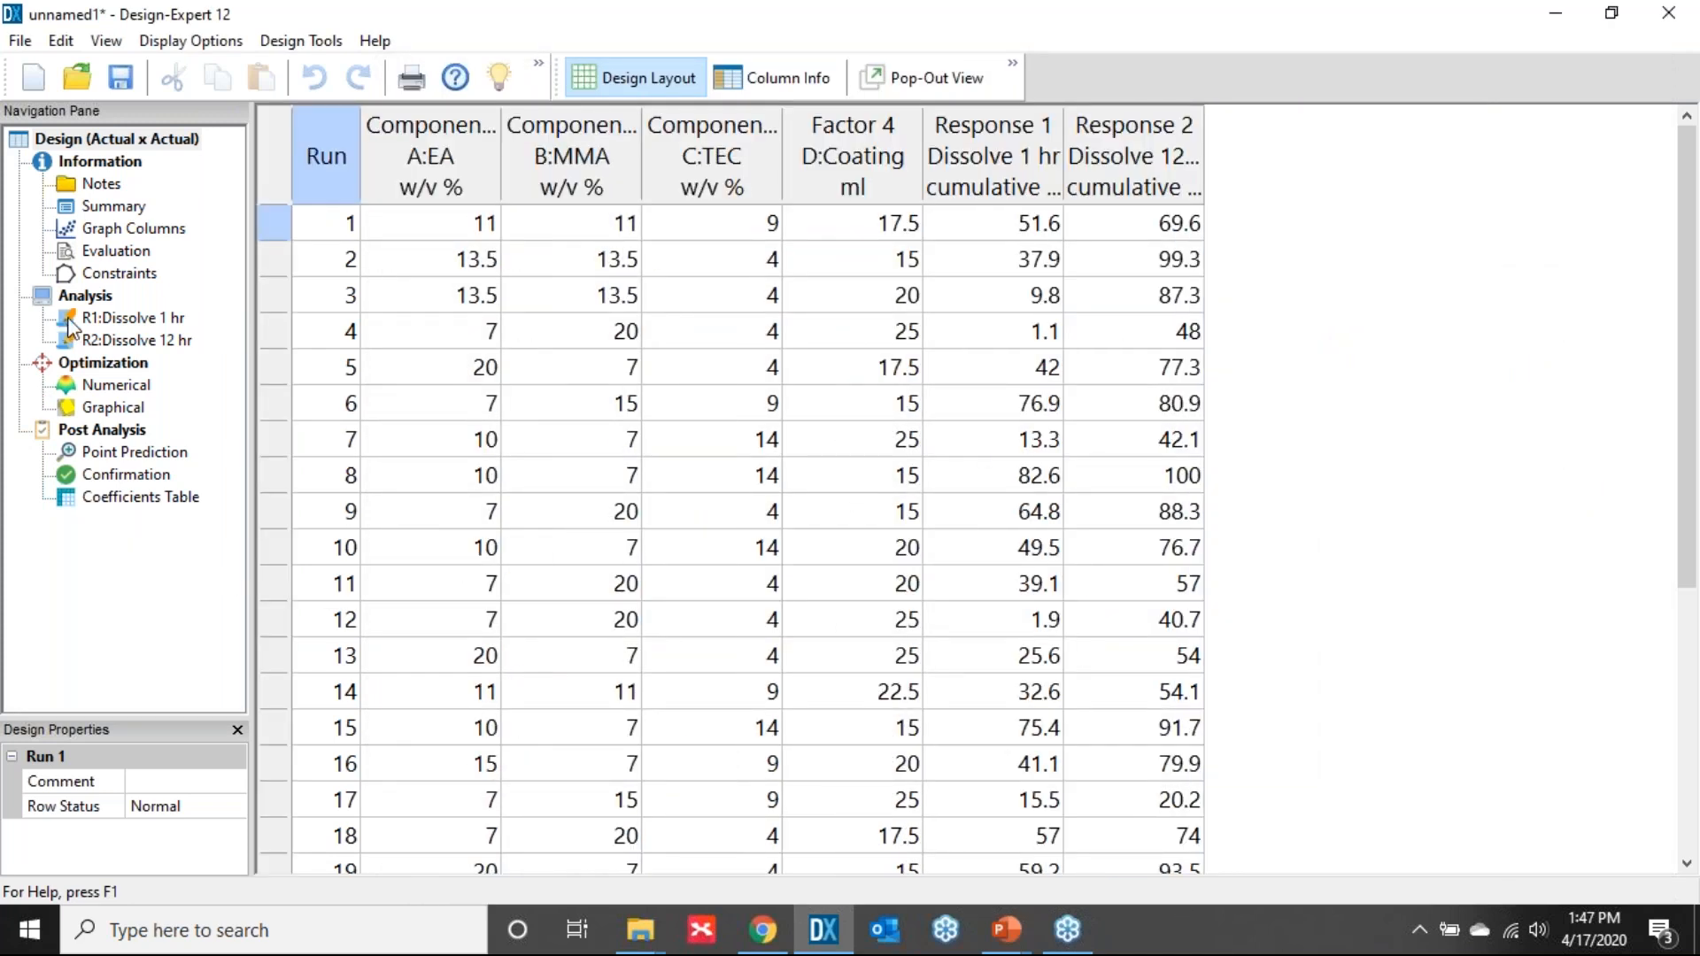
- Open the Dissolve 1 hr analysis and examine the full combined model fit summary table, including predicted R²
{"action": "left_click", "coordinate": [121, 320]}
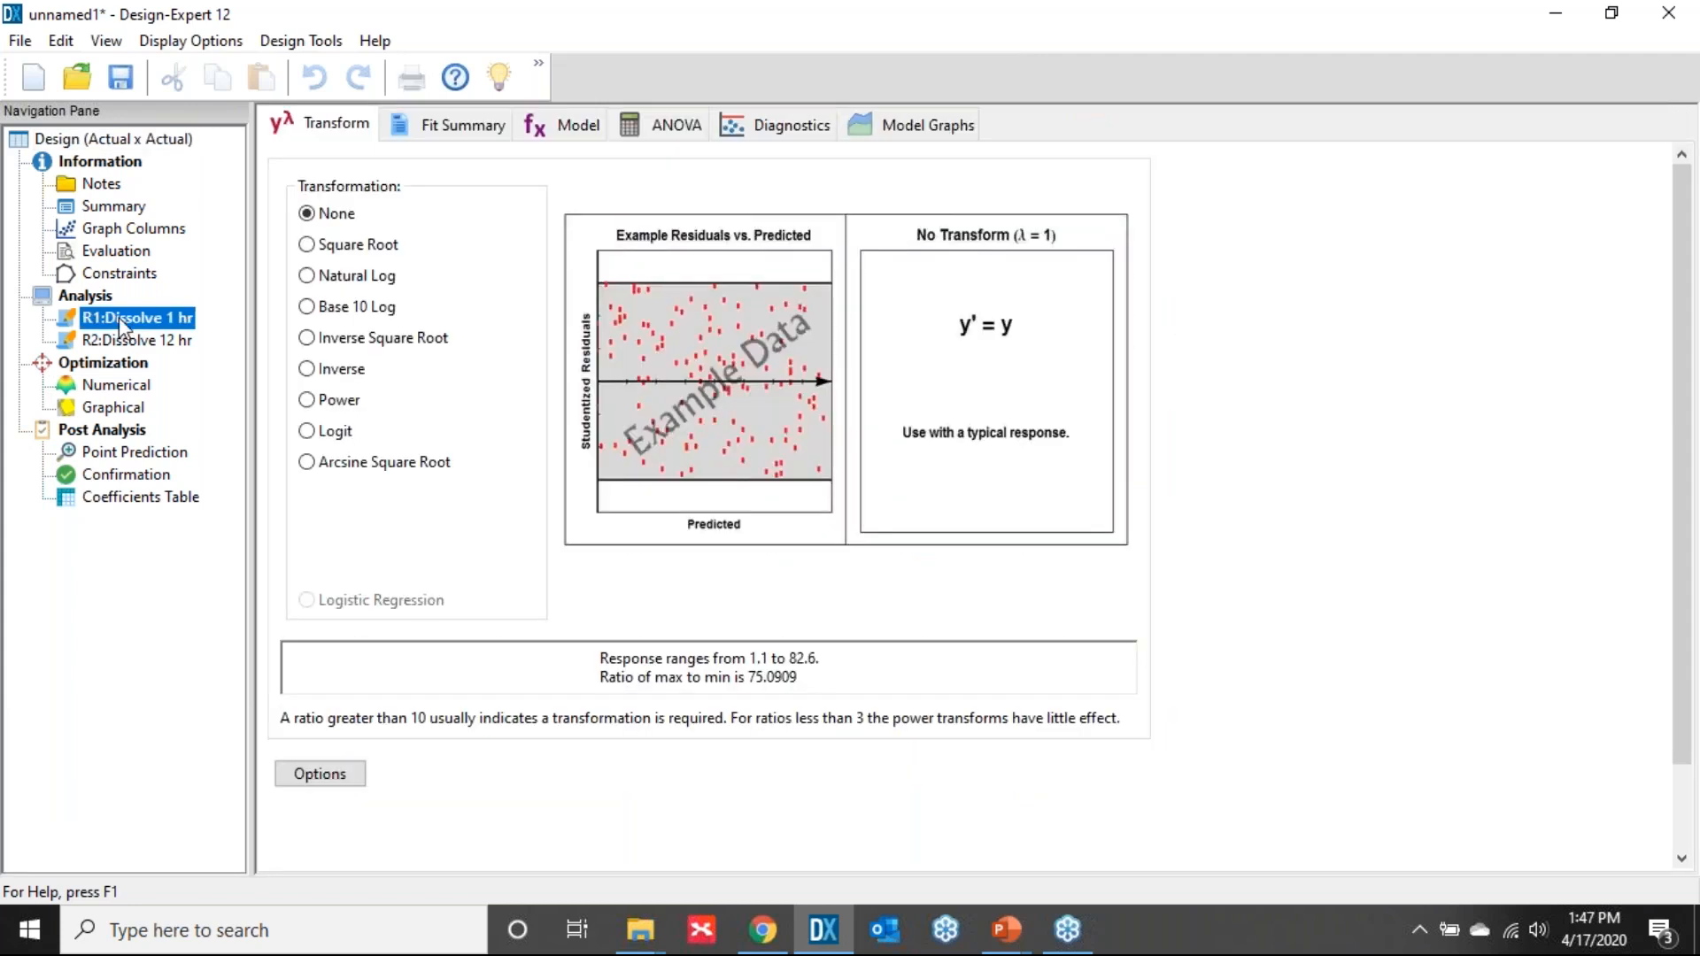
{"action": "left_click", "coordinate": [486, 129]}
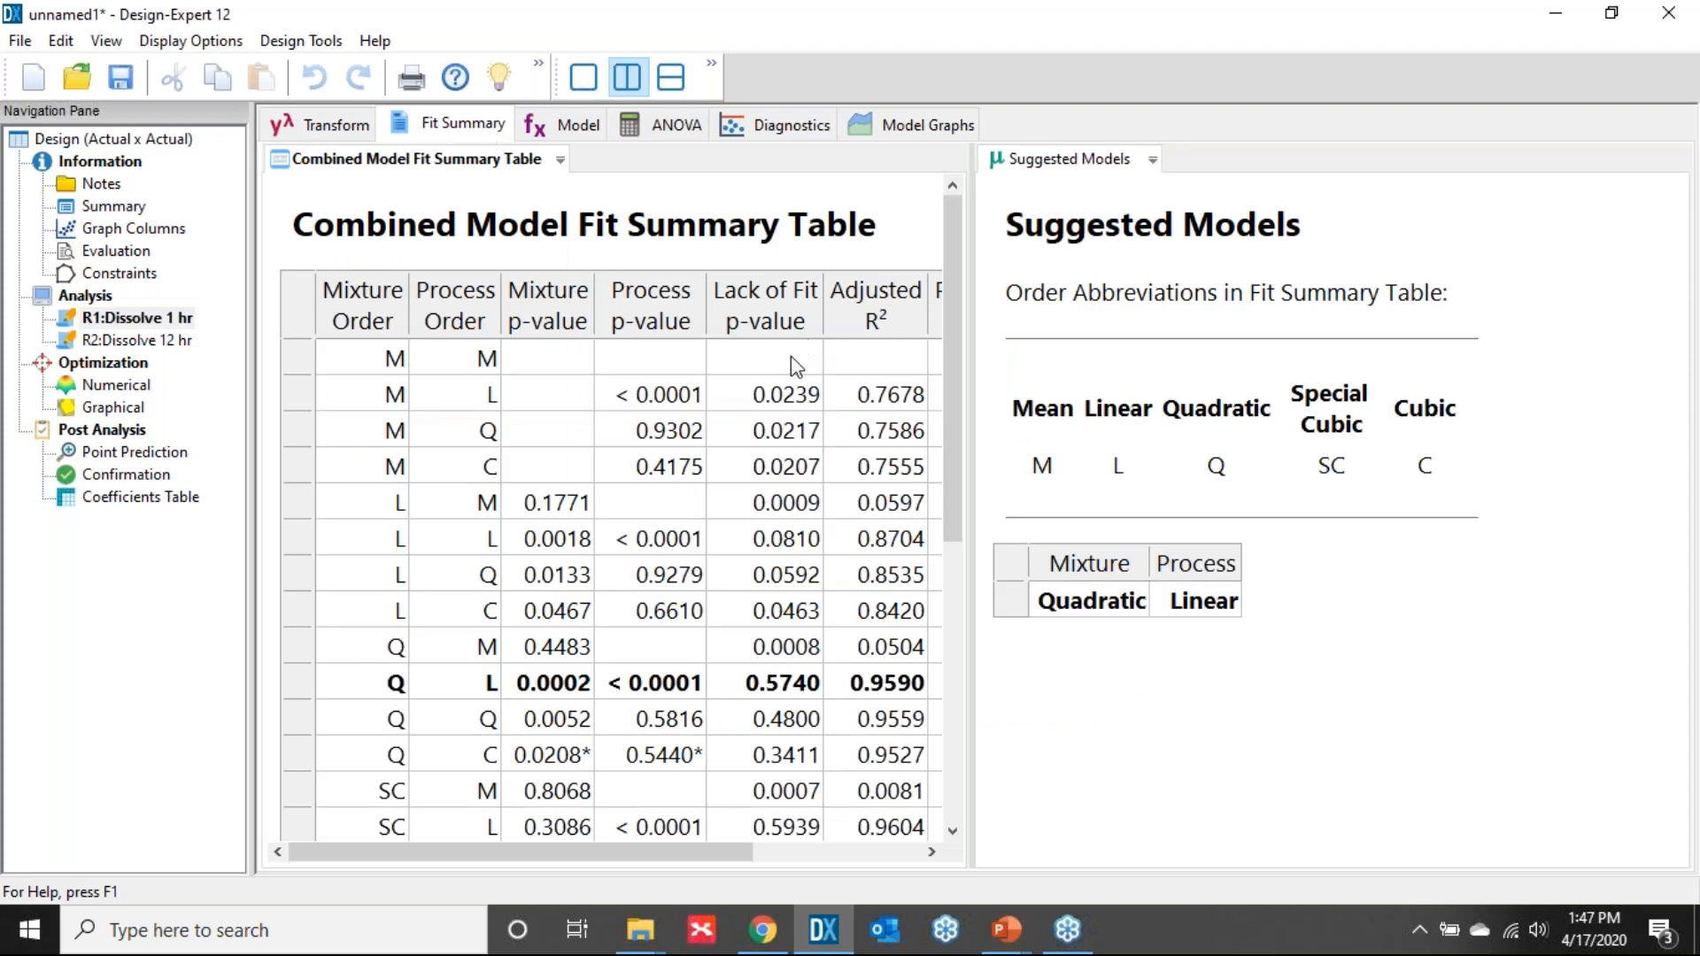
{"action": "left_click_drag", "start_coordinate": [972, 456], "coordinate": [1221, 400]}
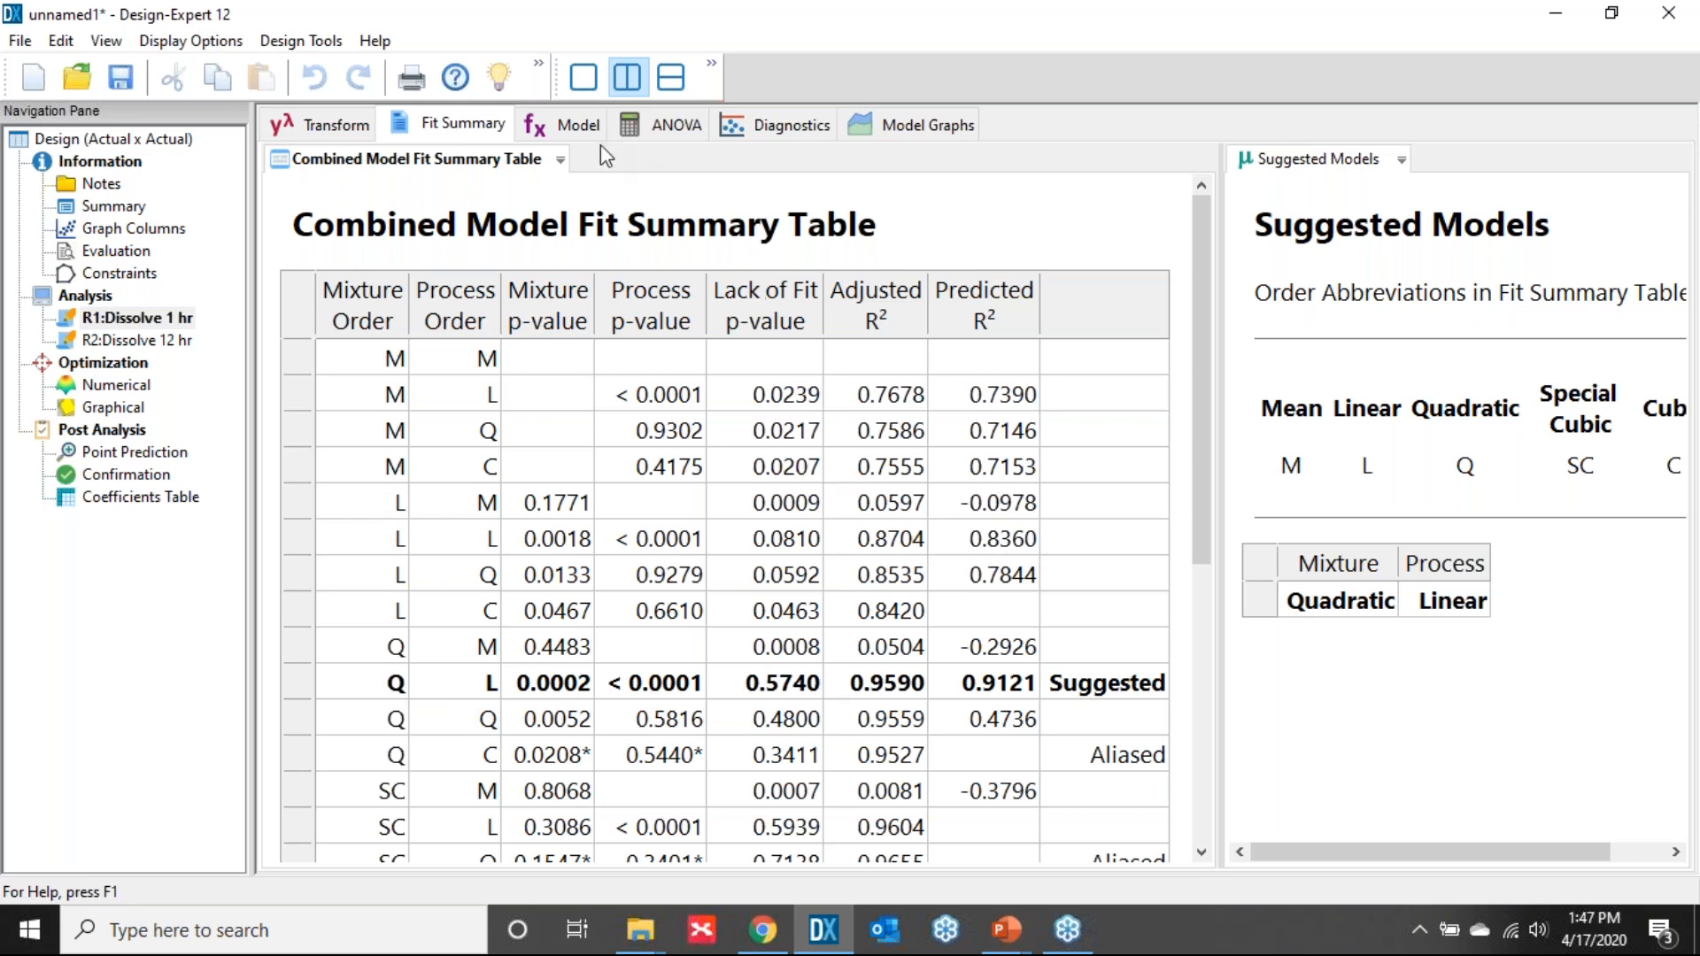
- Reduce the Dissolve 1 hr quadratic x linear model by automatic backward selection using the AICc criterion, and accept the result
{"action": "left_click", "coordinate": [580, 128]}
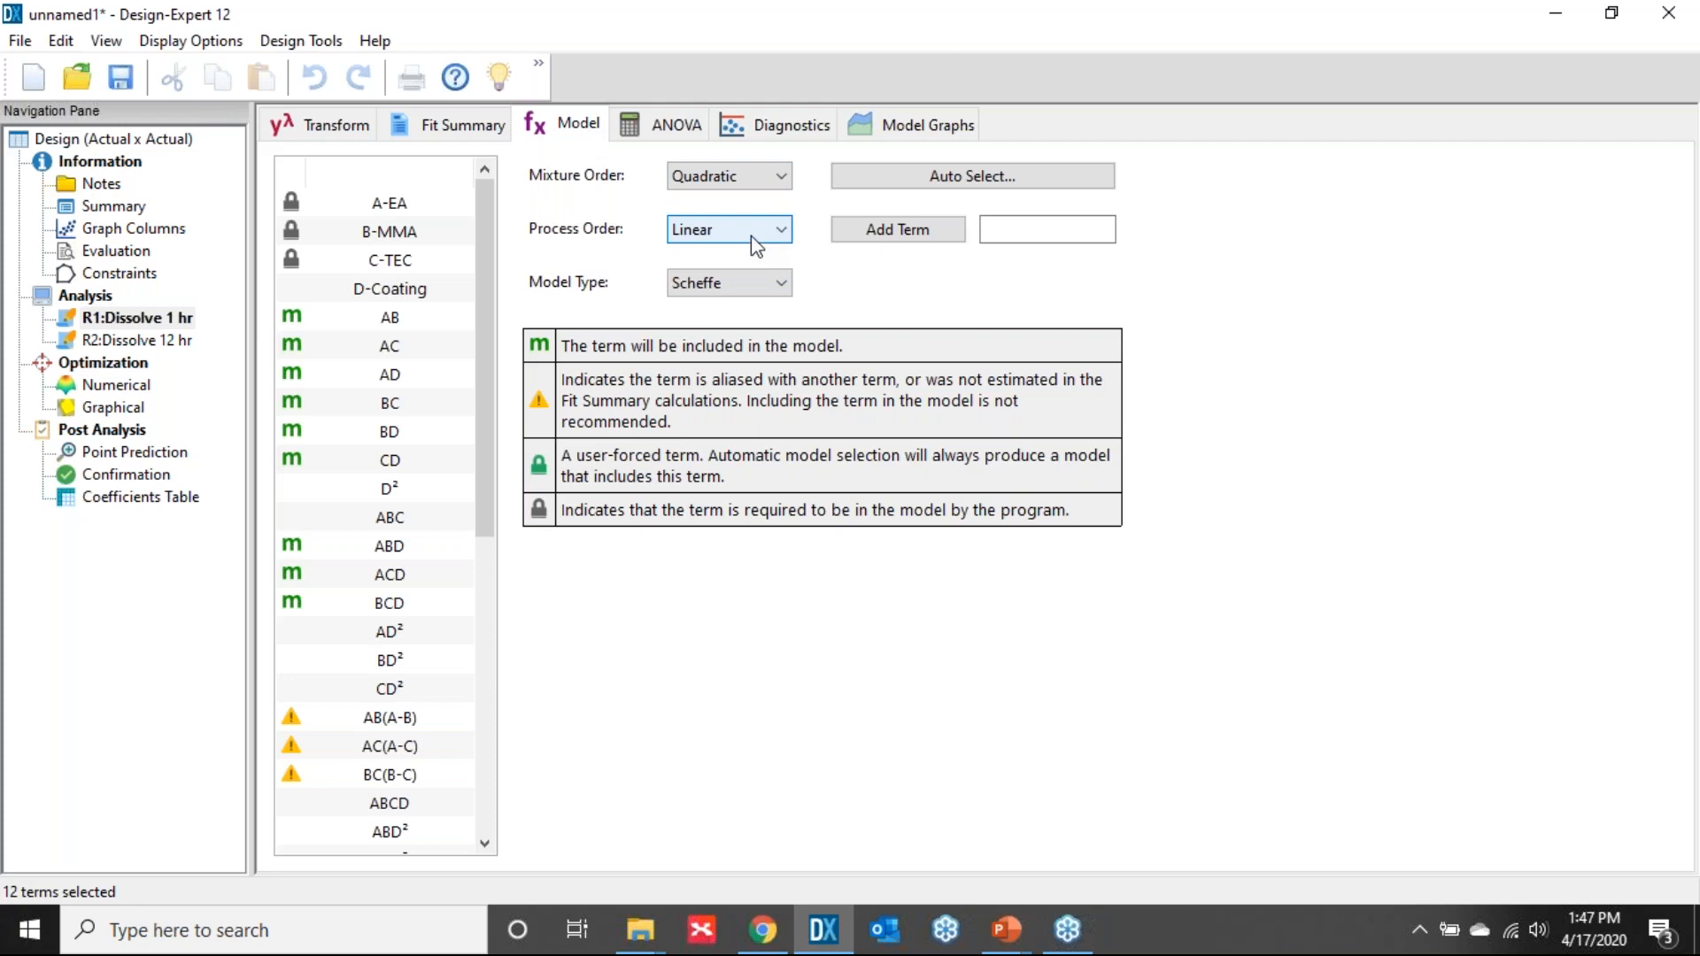
{"action": "left_click", "coordinate": [1037, 177]}
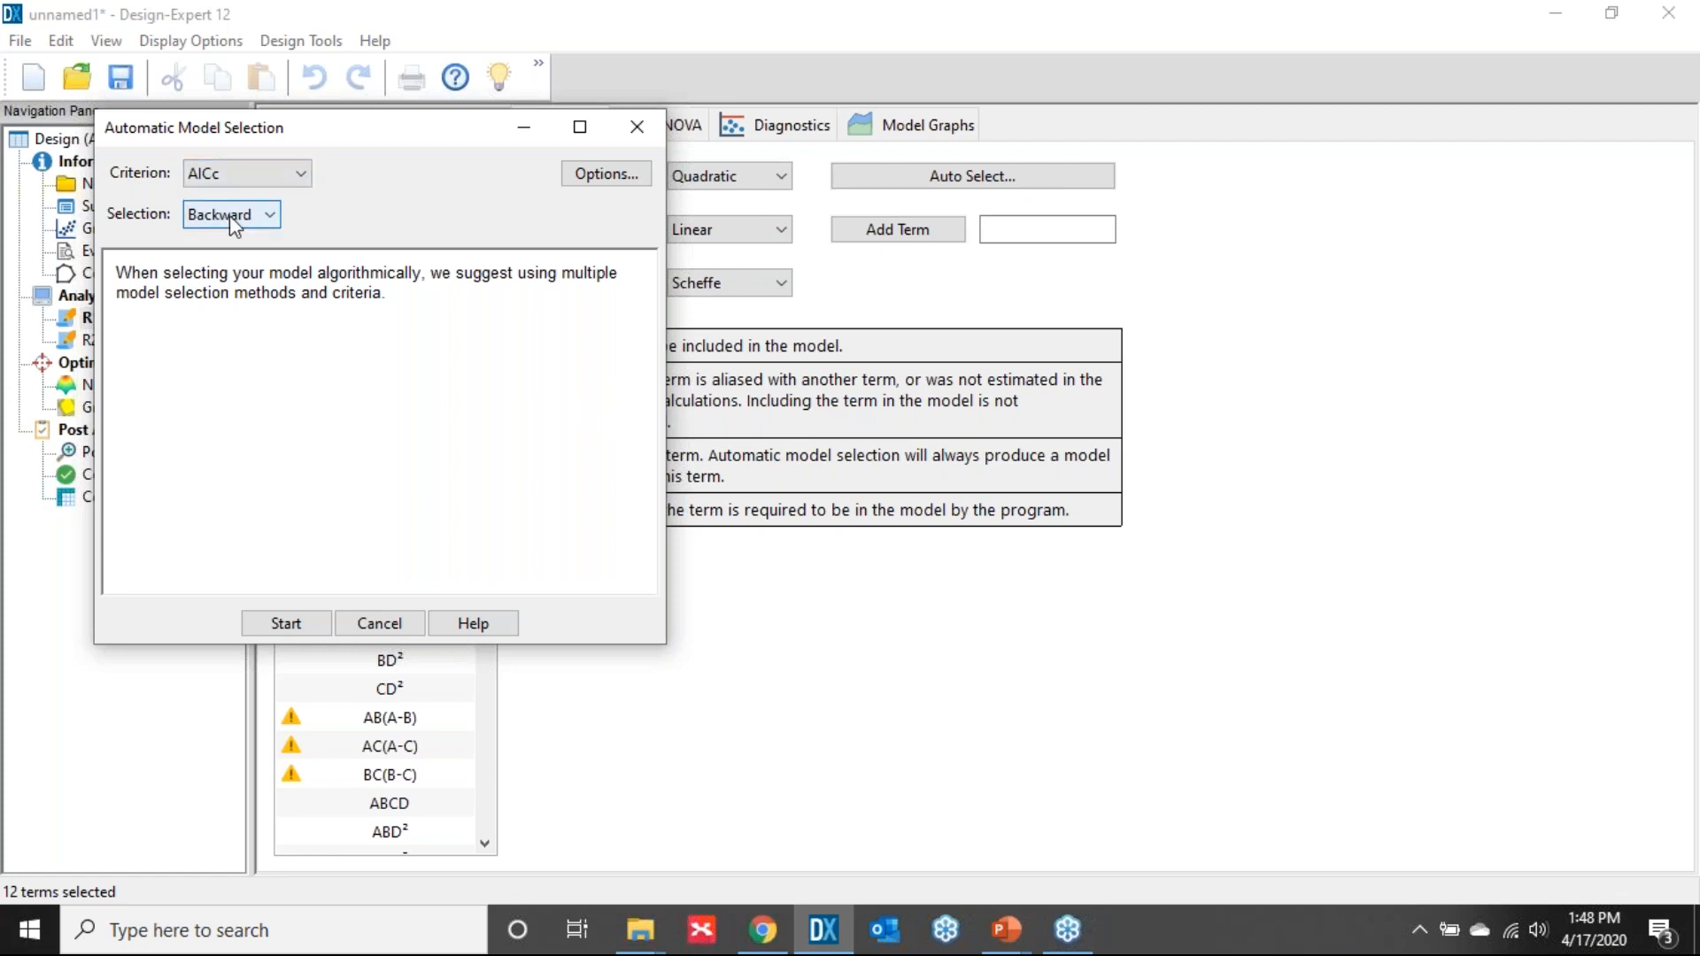
{"action": "left_click", "coordinate": [281, 622]}
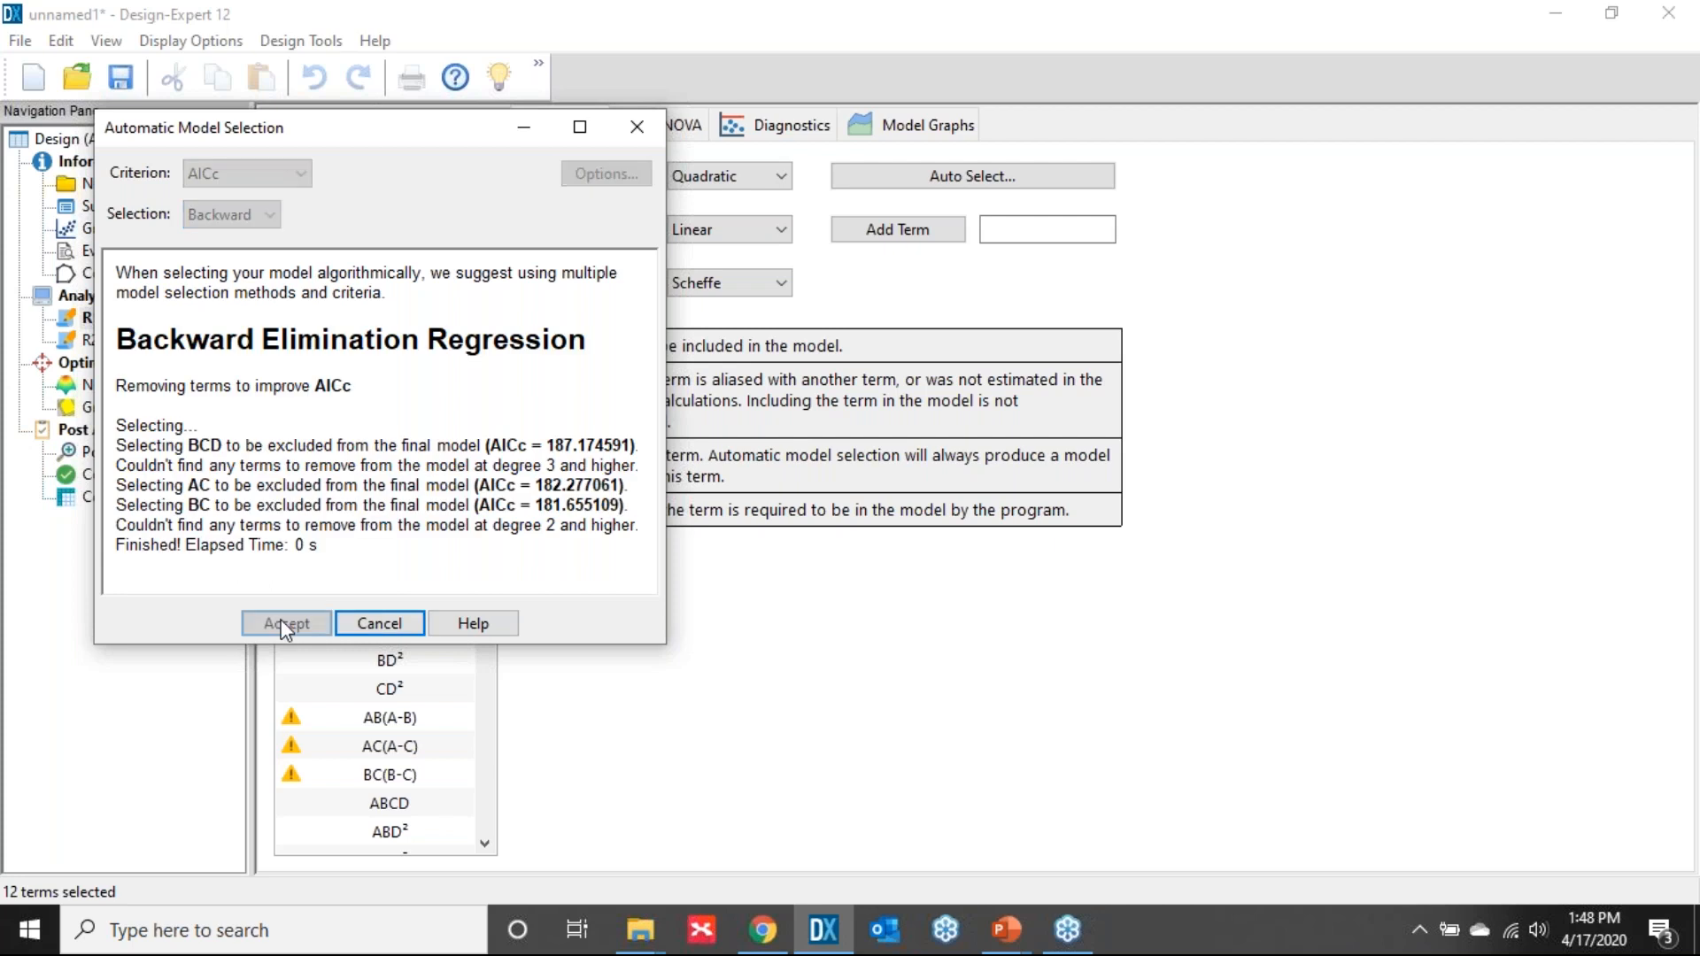
{"action": "left_click", "coordinate": [284, 622]}
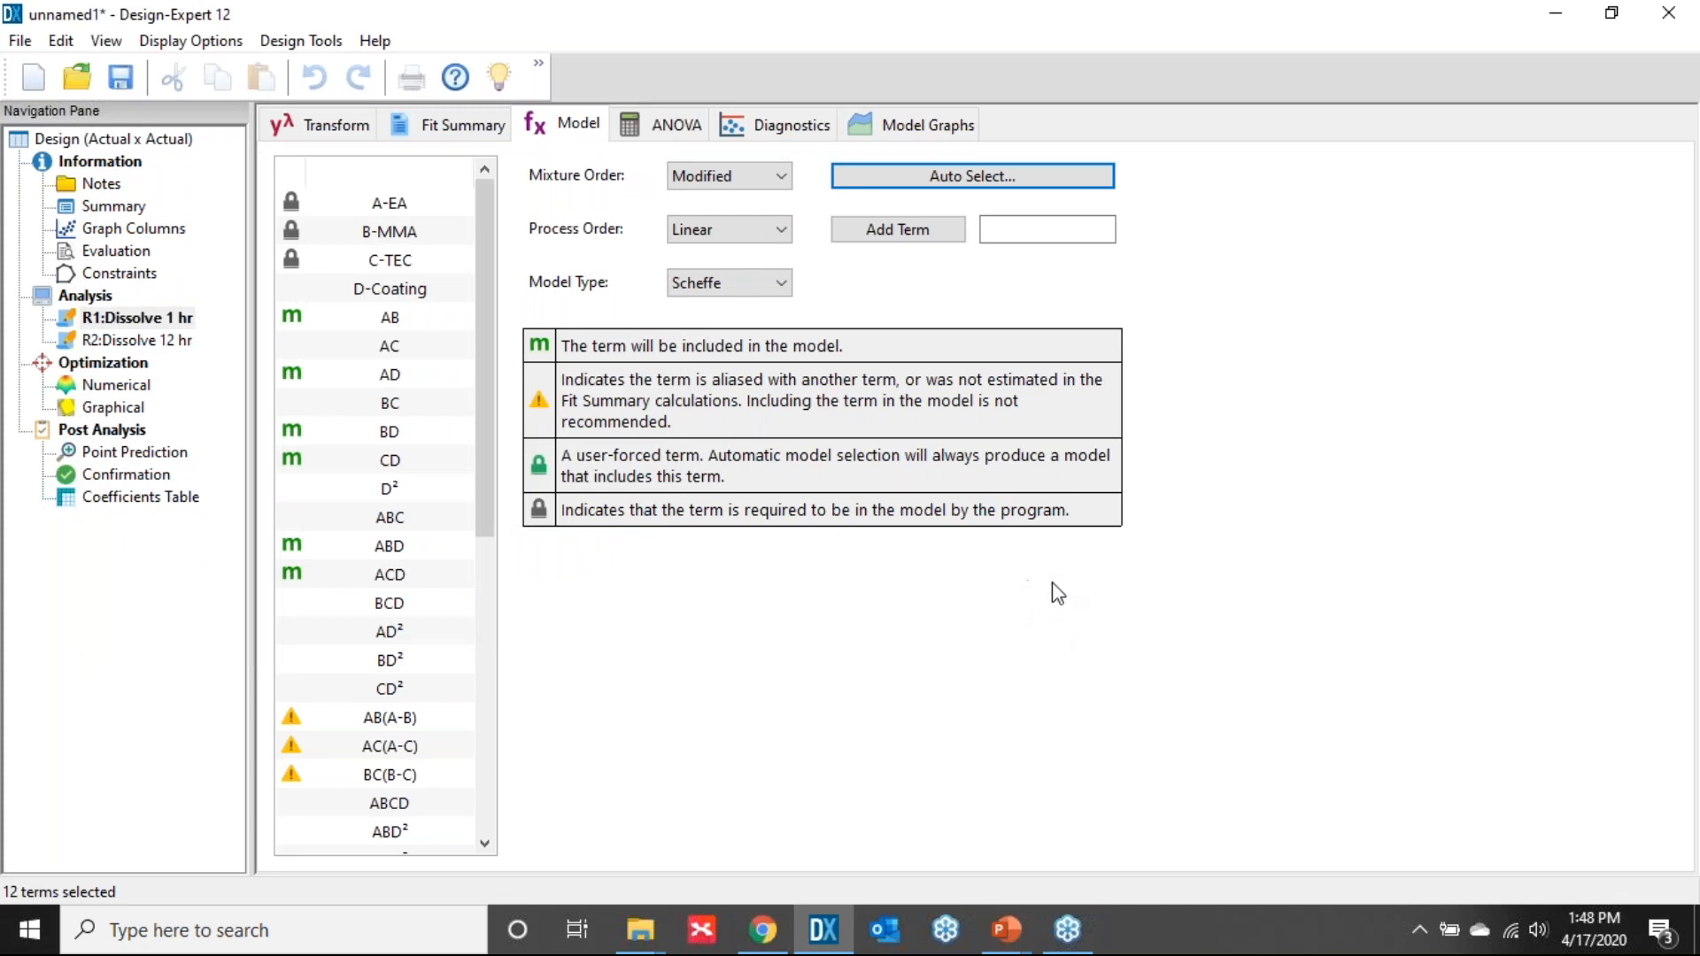
- Correct the reduced Dissolve 1 hr model's hierarchy automatically and review its ANOVA and diagnostics, including the predicted versus actual plot
{"action": "left_click", "coordinate": [675, 131]}
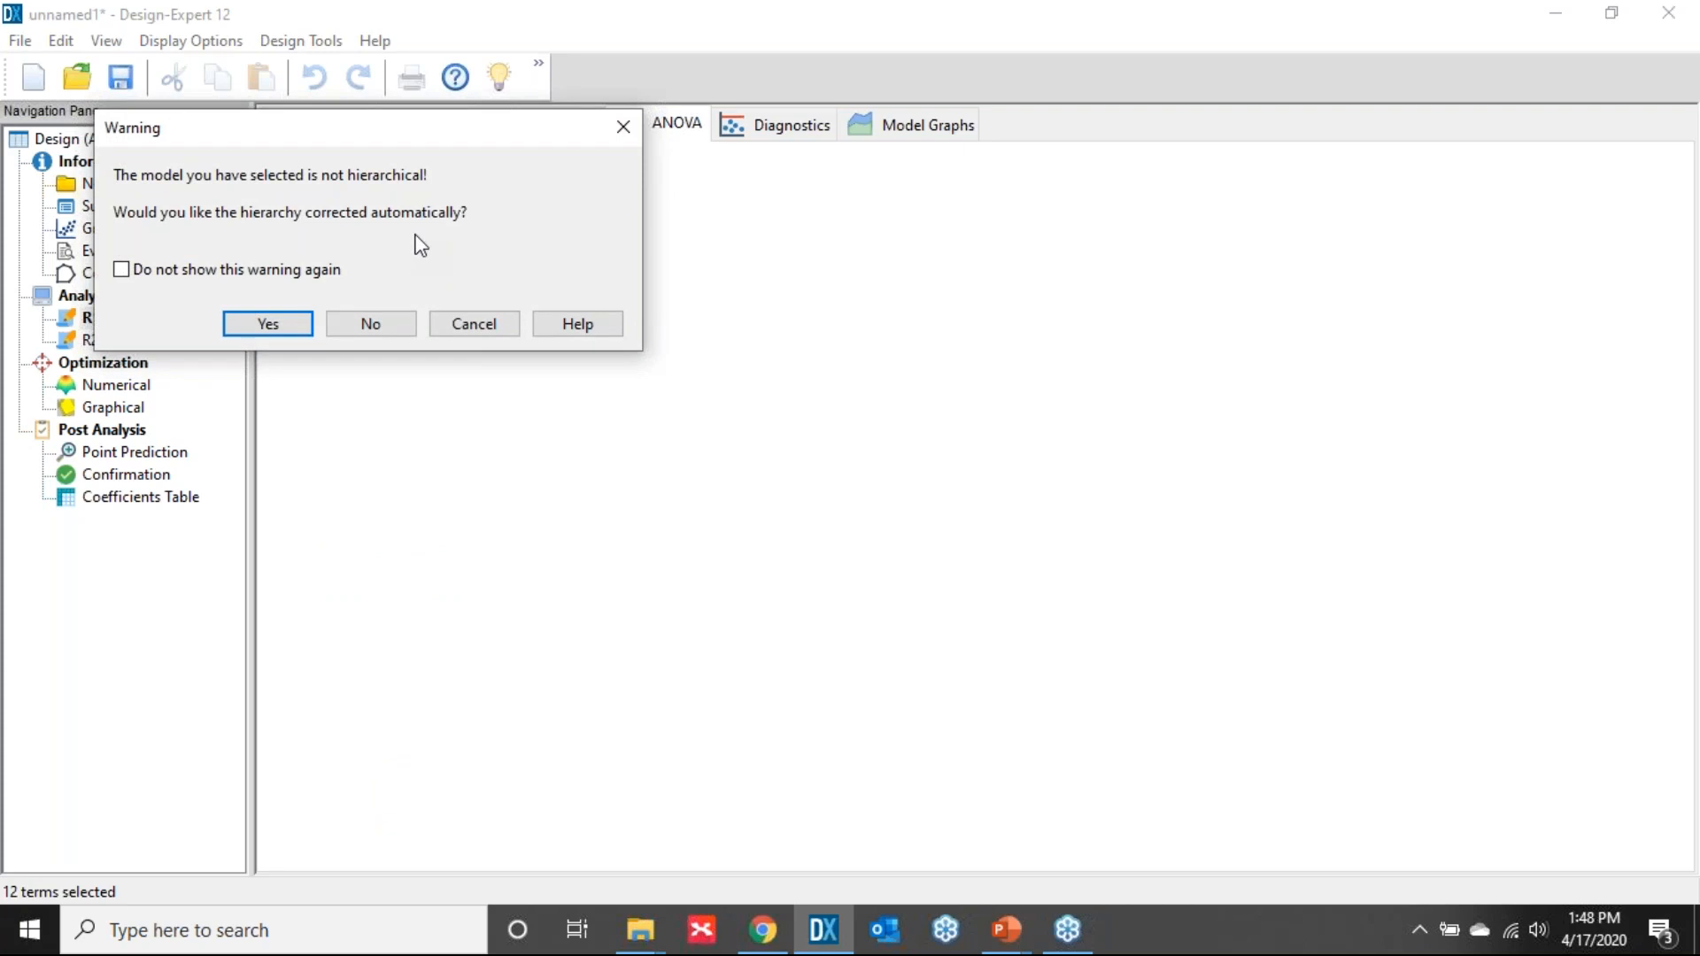
{"action": "left_click", "coordinate": [271, 325]}
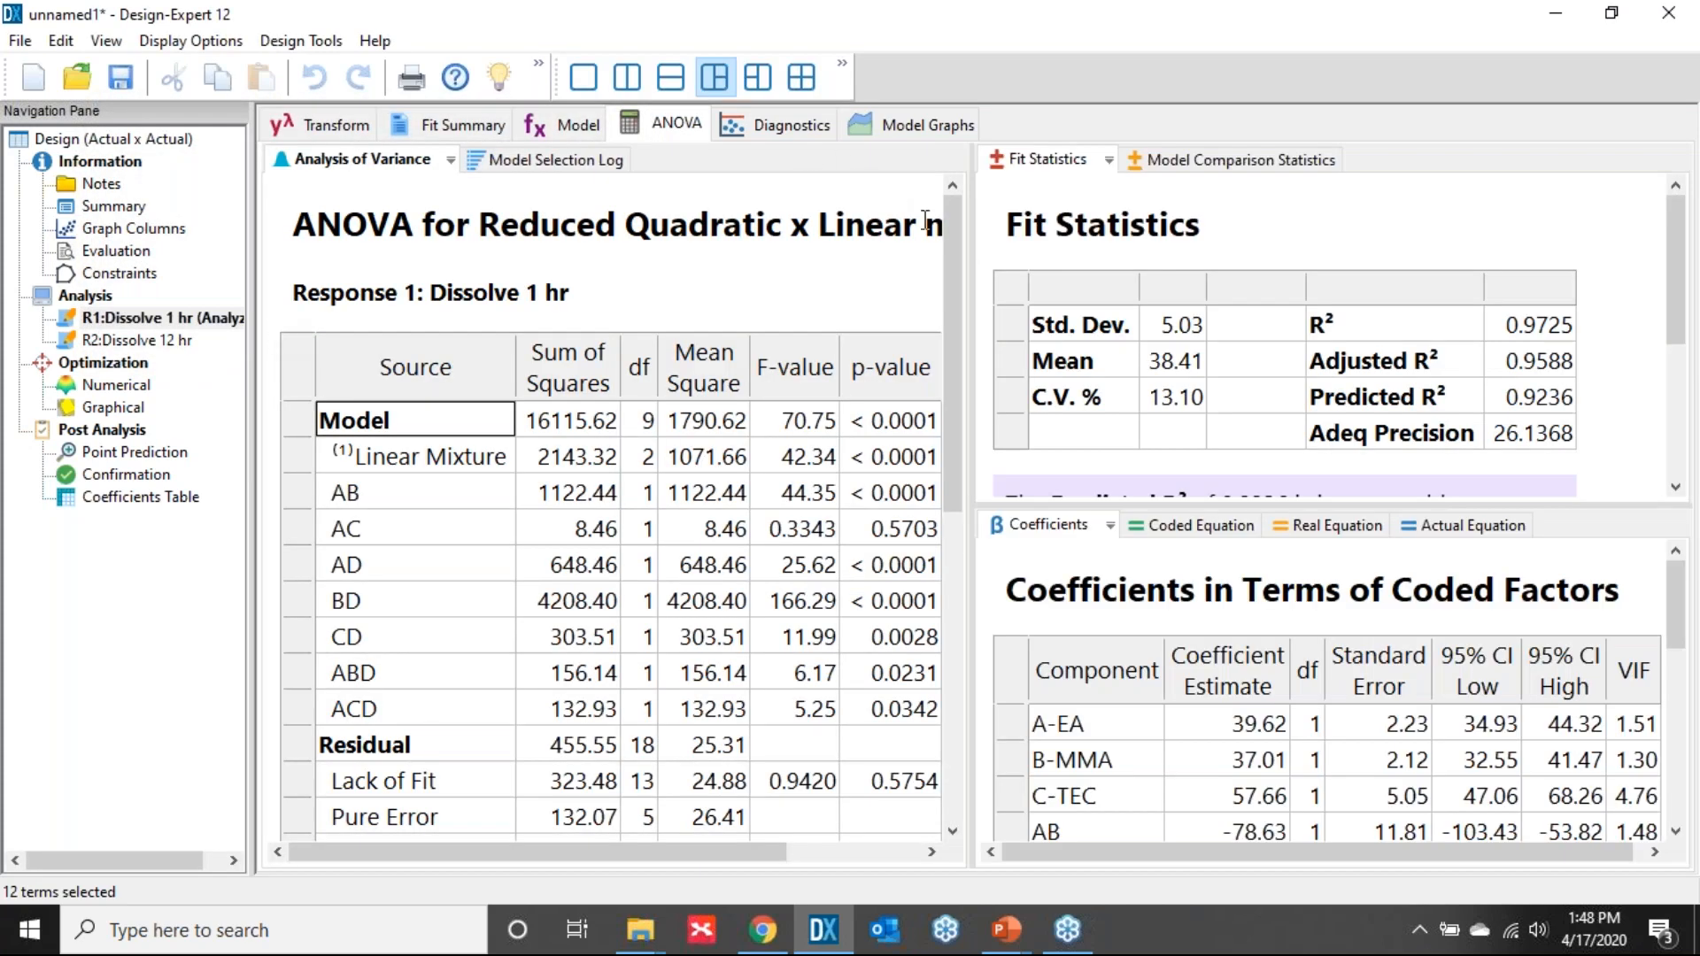
{"action": "left_click_drag", "start_coordinate": [974, 254], "coordinate": [1155, 250]}
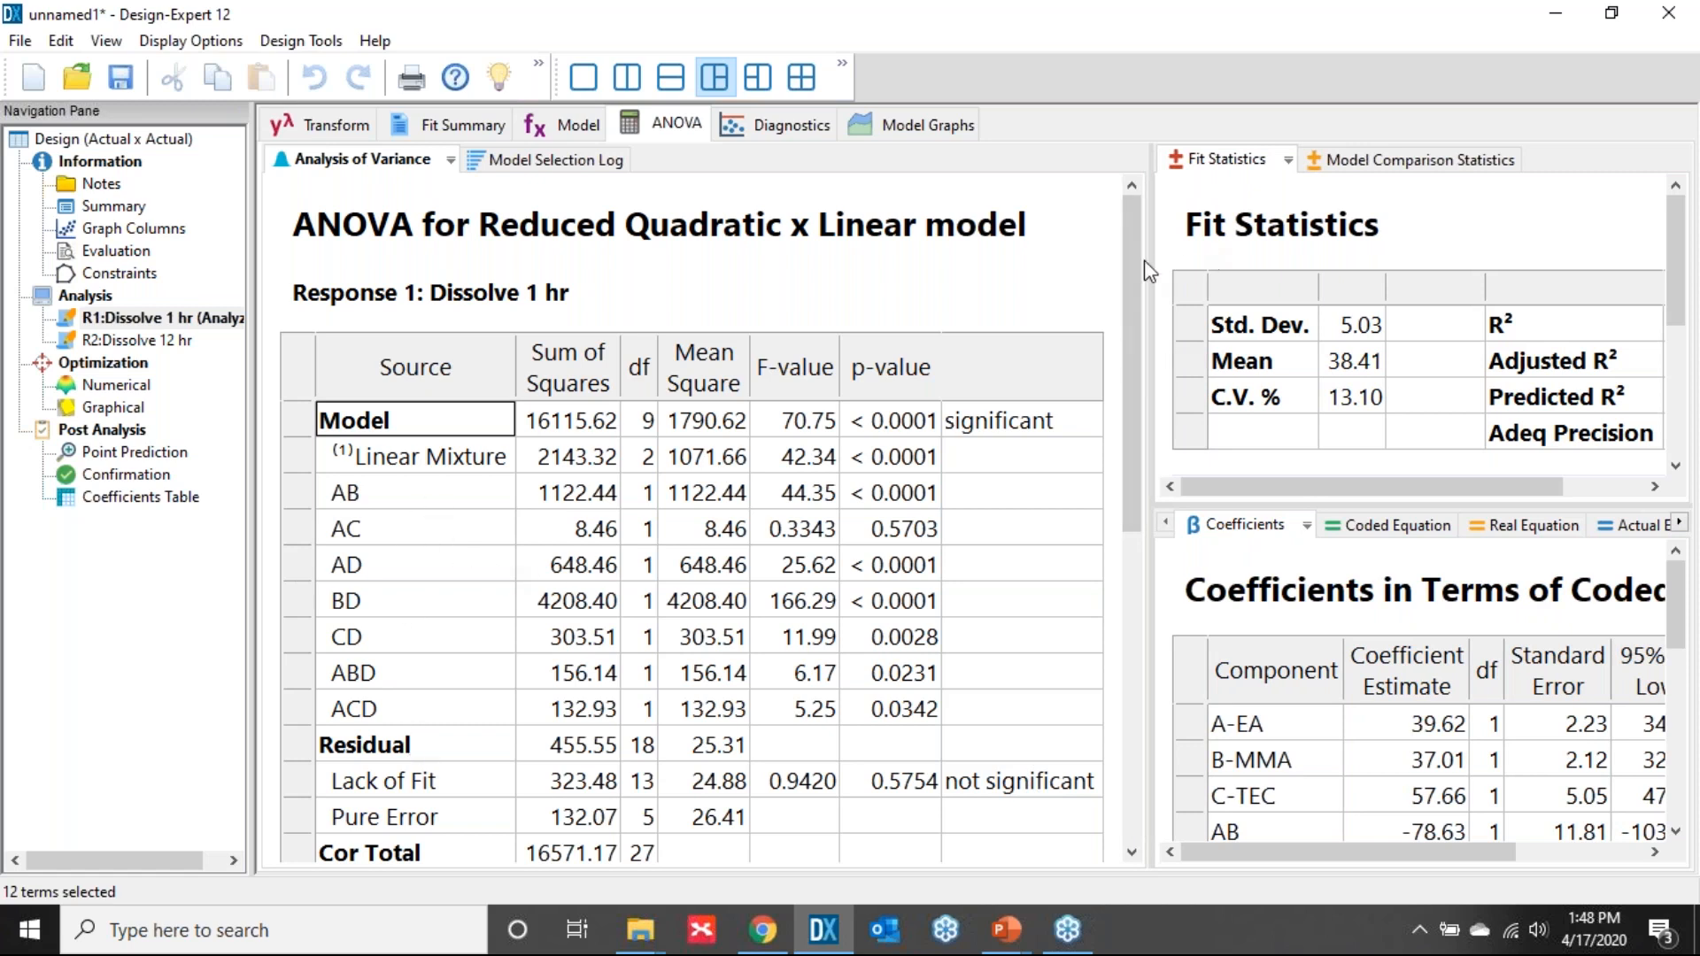
{"action": "left_click_drag", "start_coordinate": [1148, 283], "coordinate": [894, 285]}
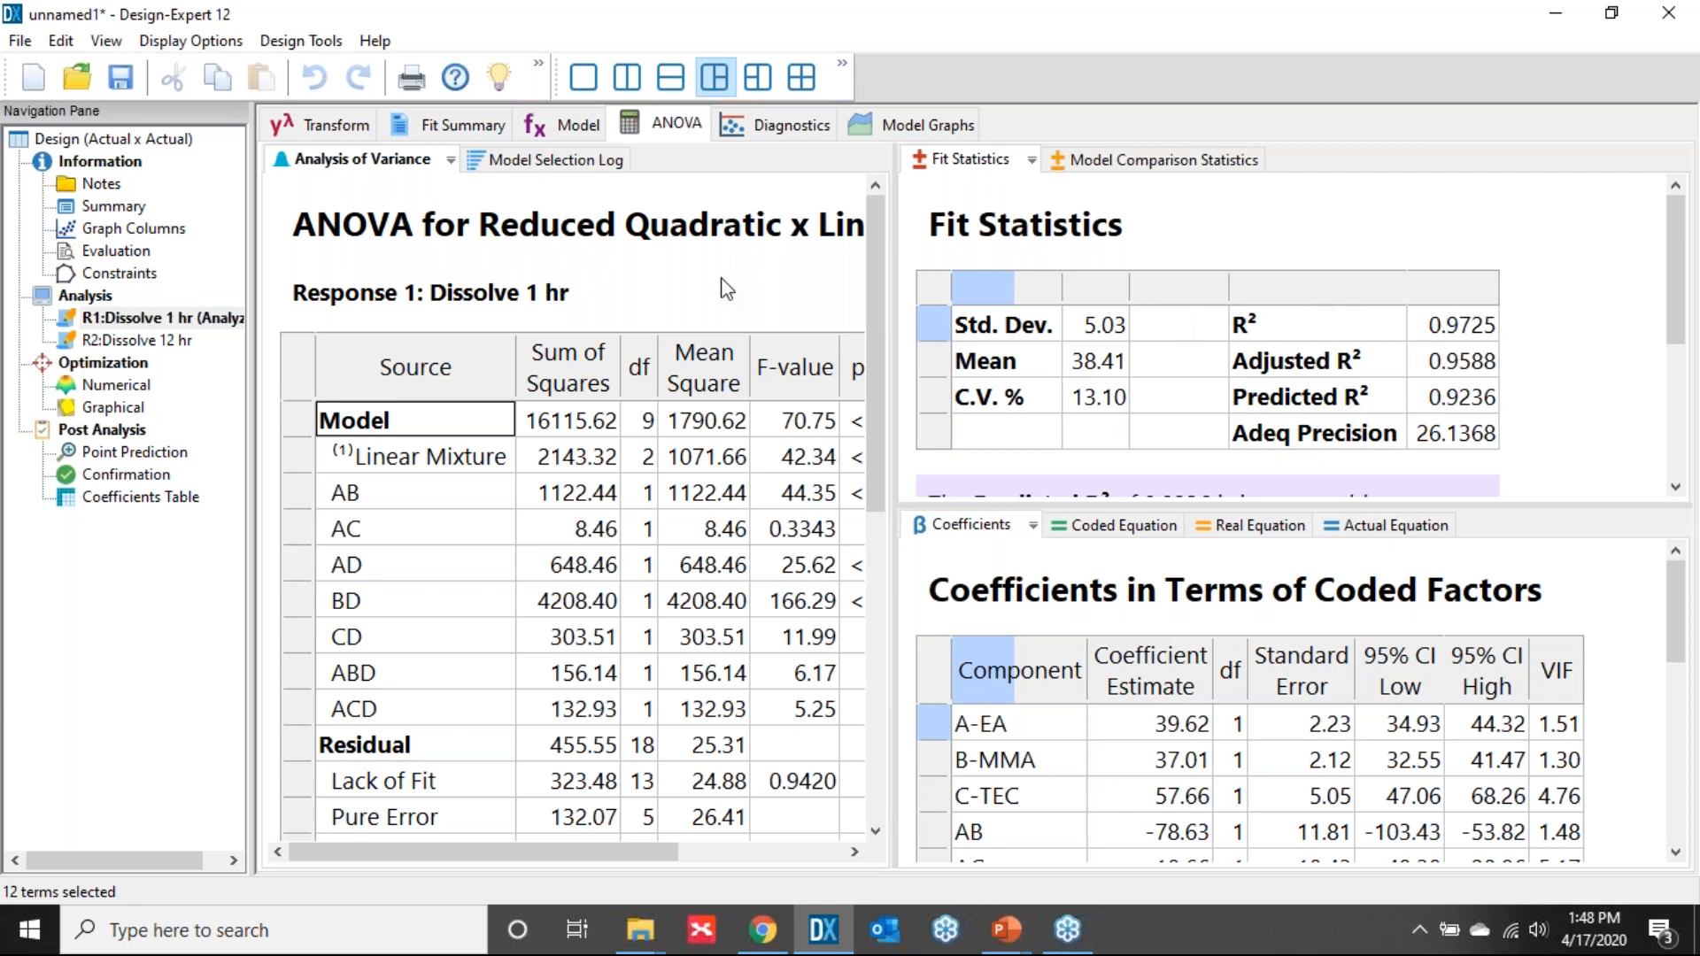
{"action": "left_click", "coordinate": [733, 131]}
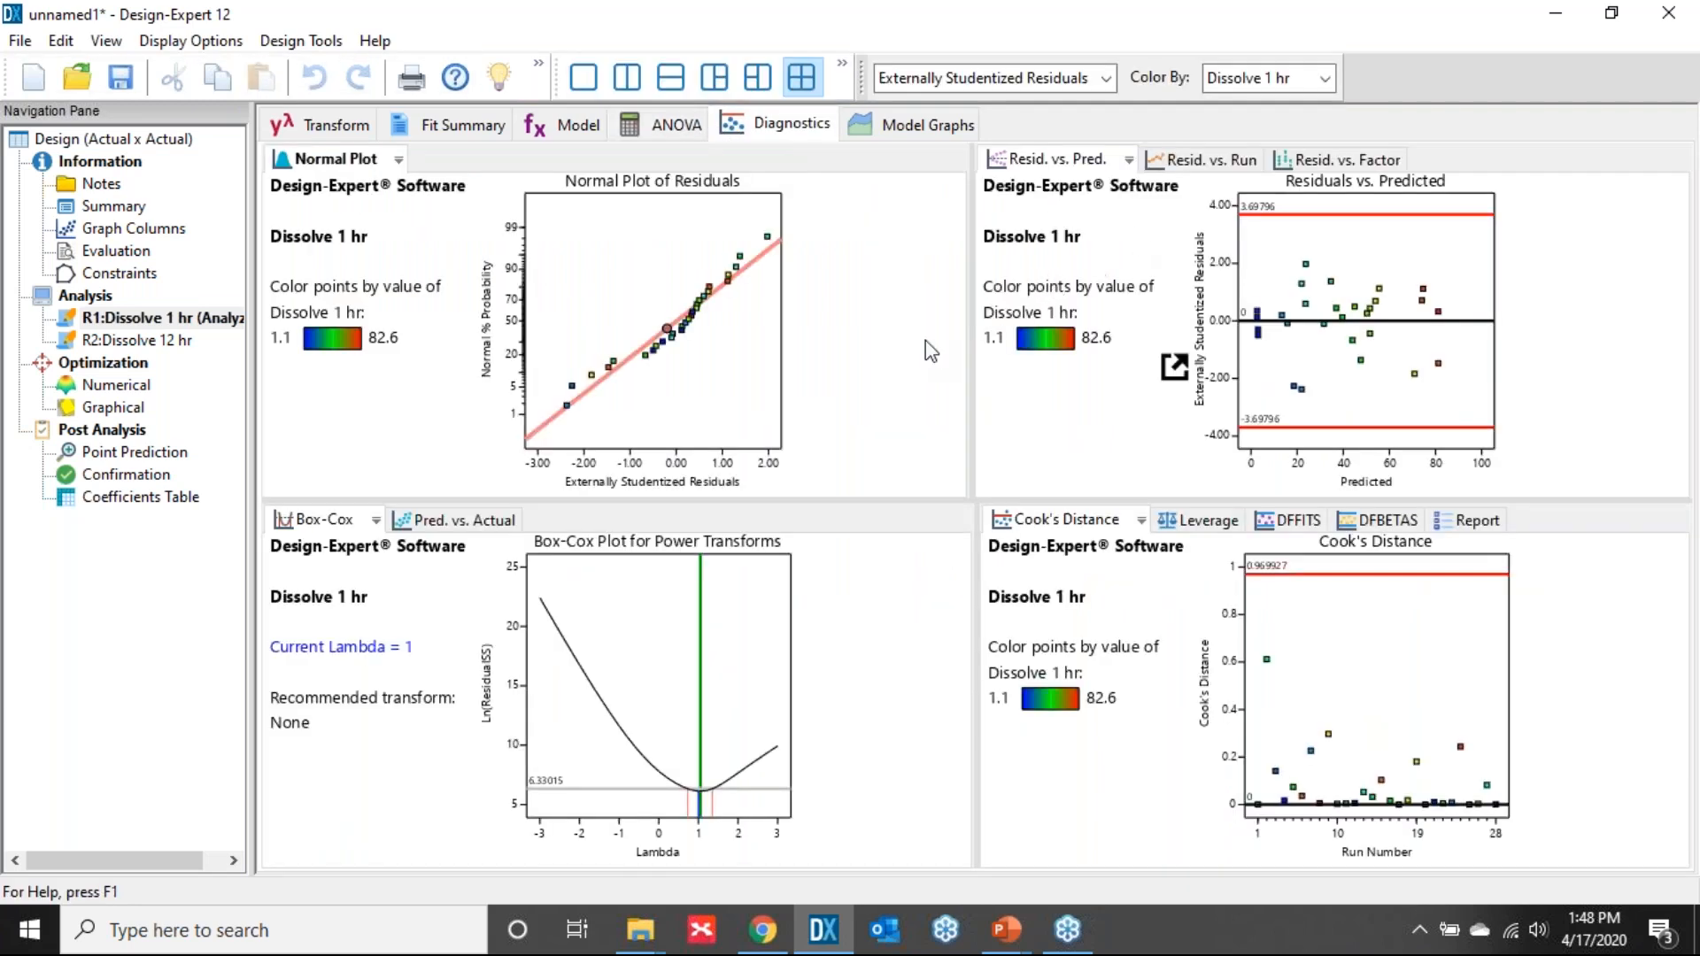
{"action": "left_click", "coordinate": [472, 521]}
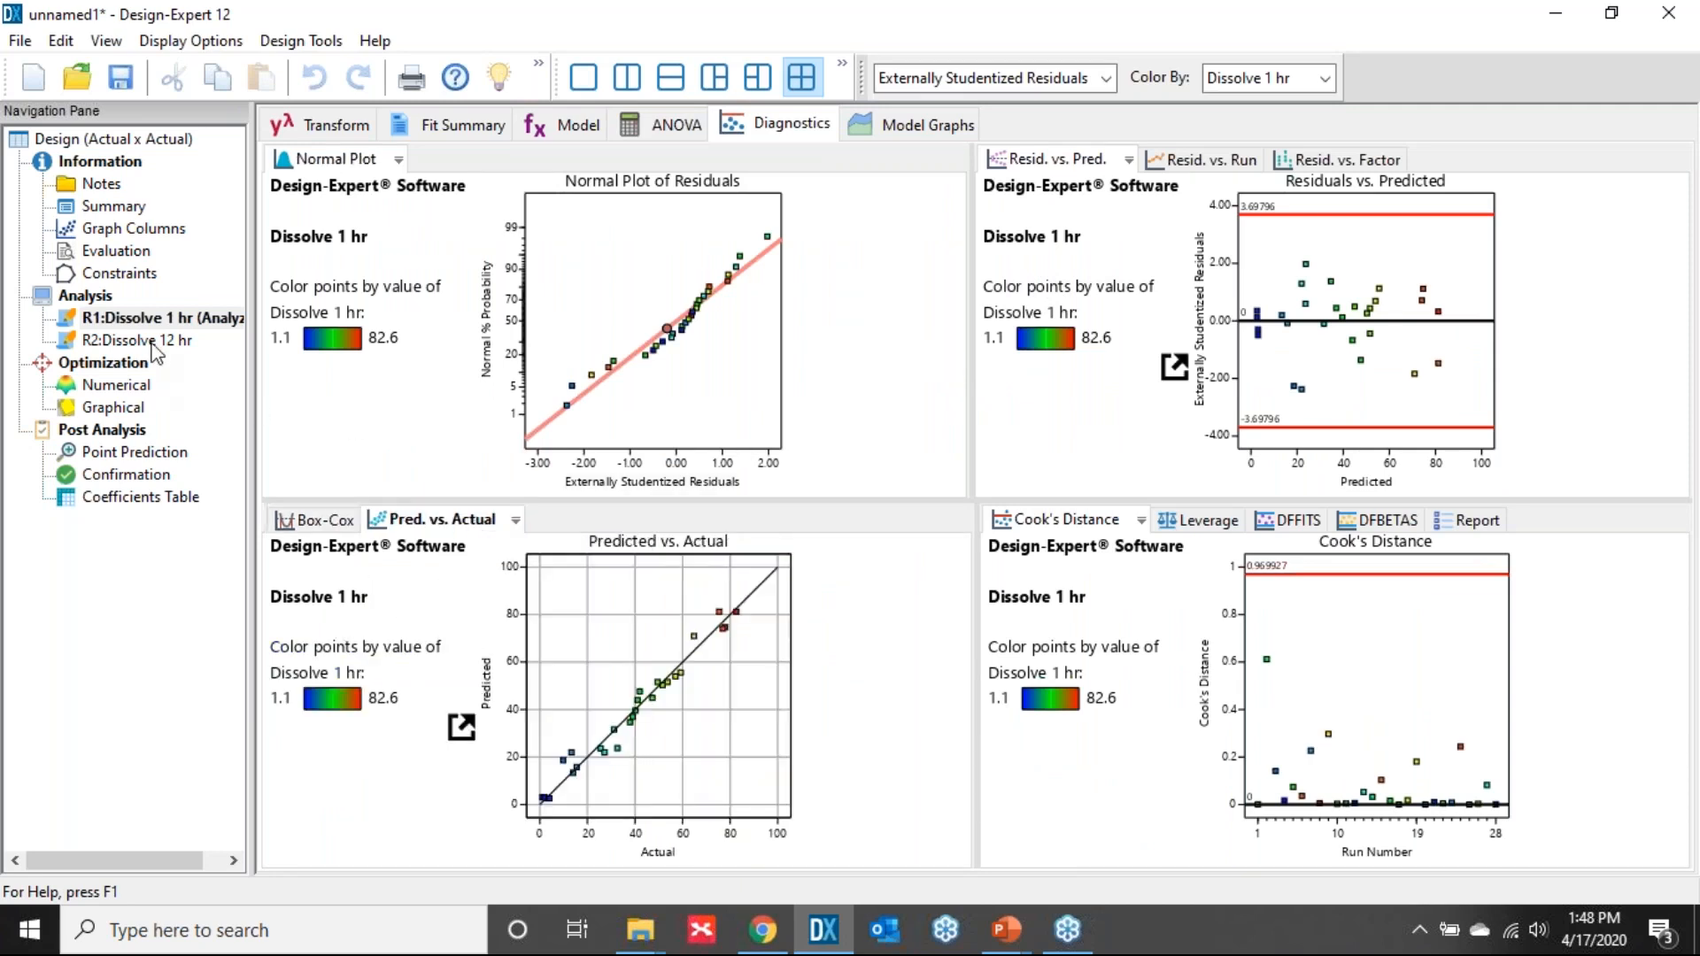
- Reduce the Dissolve 12 hr KCV model by automatic backward selection using AICc, accept it, and review its ANOVA and diagnostics
{"action": "left_click", "coordinate": [148, 341]}
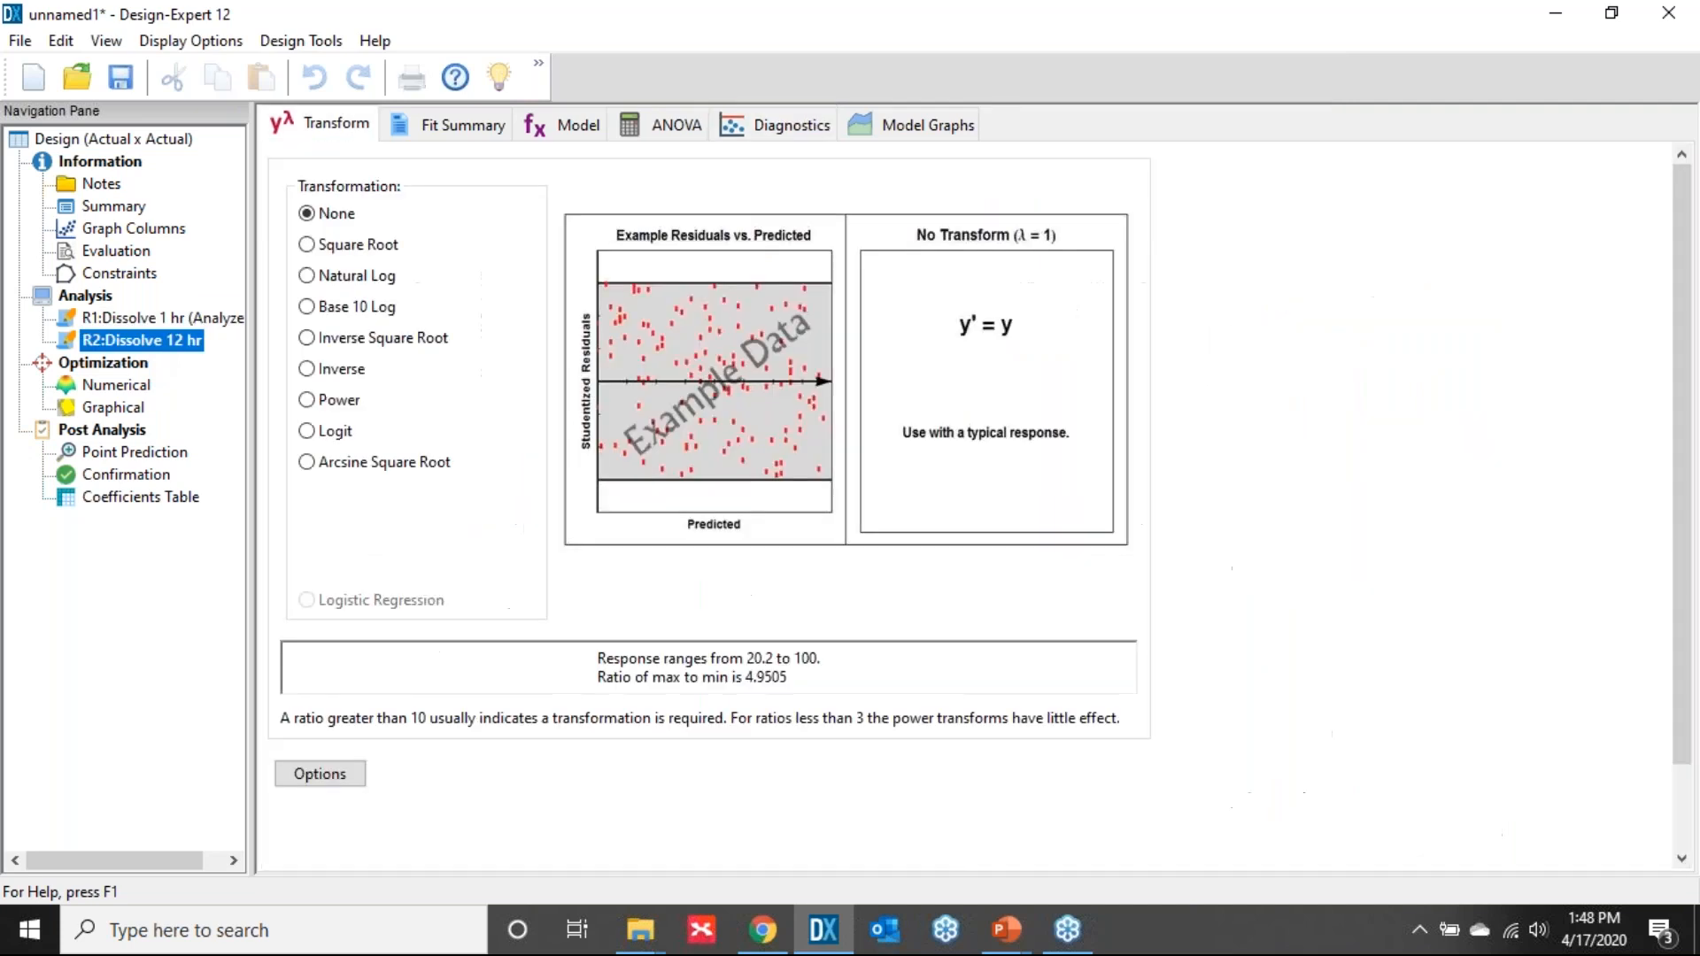
{"action": "left_click", "coordinate": [457, 128]}
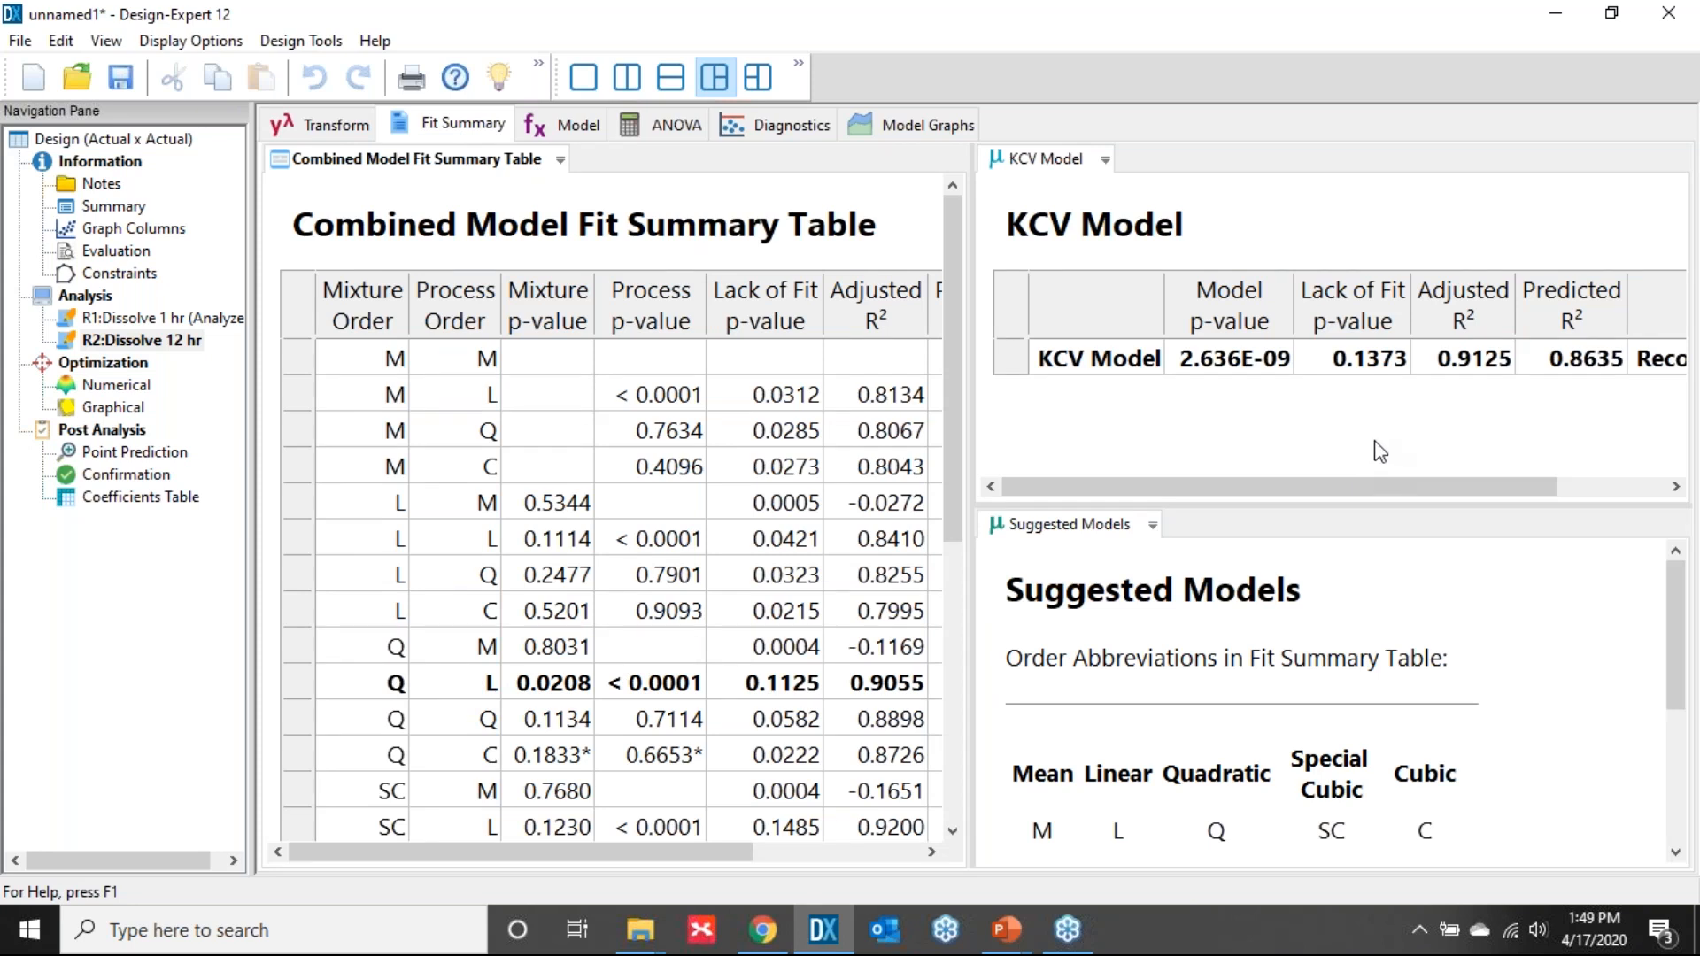
{"action": "left_click", "coordinate": [571, 133]}
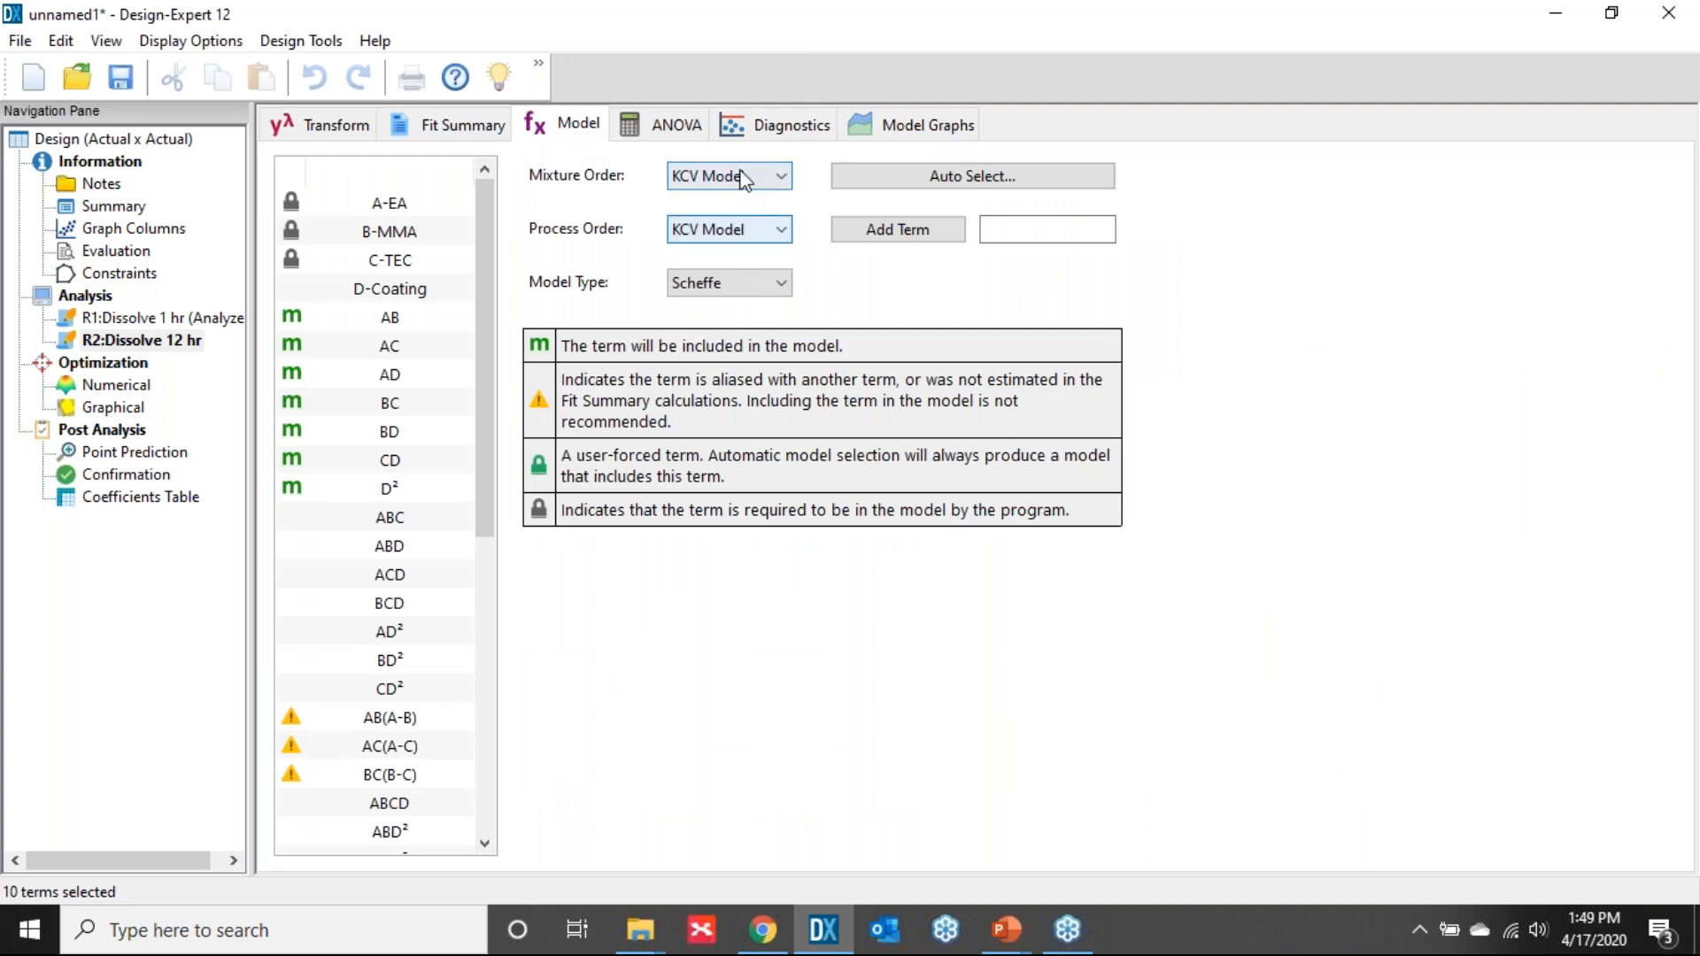
{"action": "left_click", "coordinate": [976, 184]}
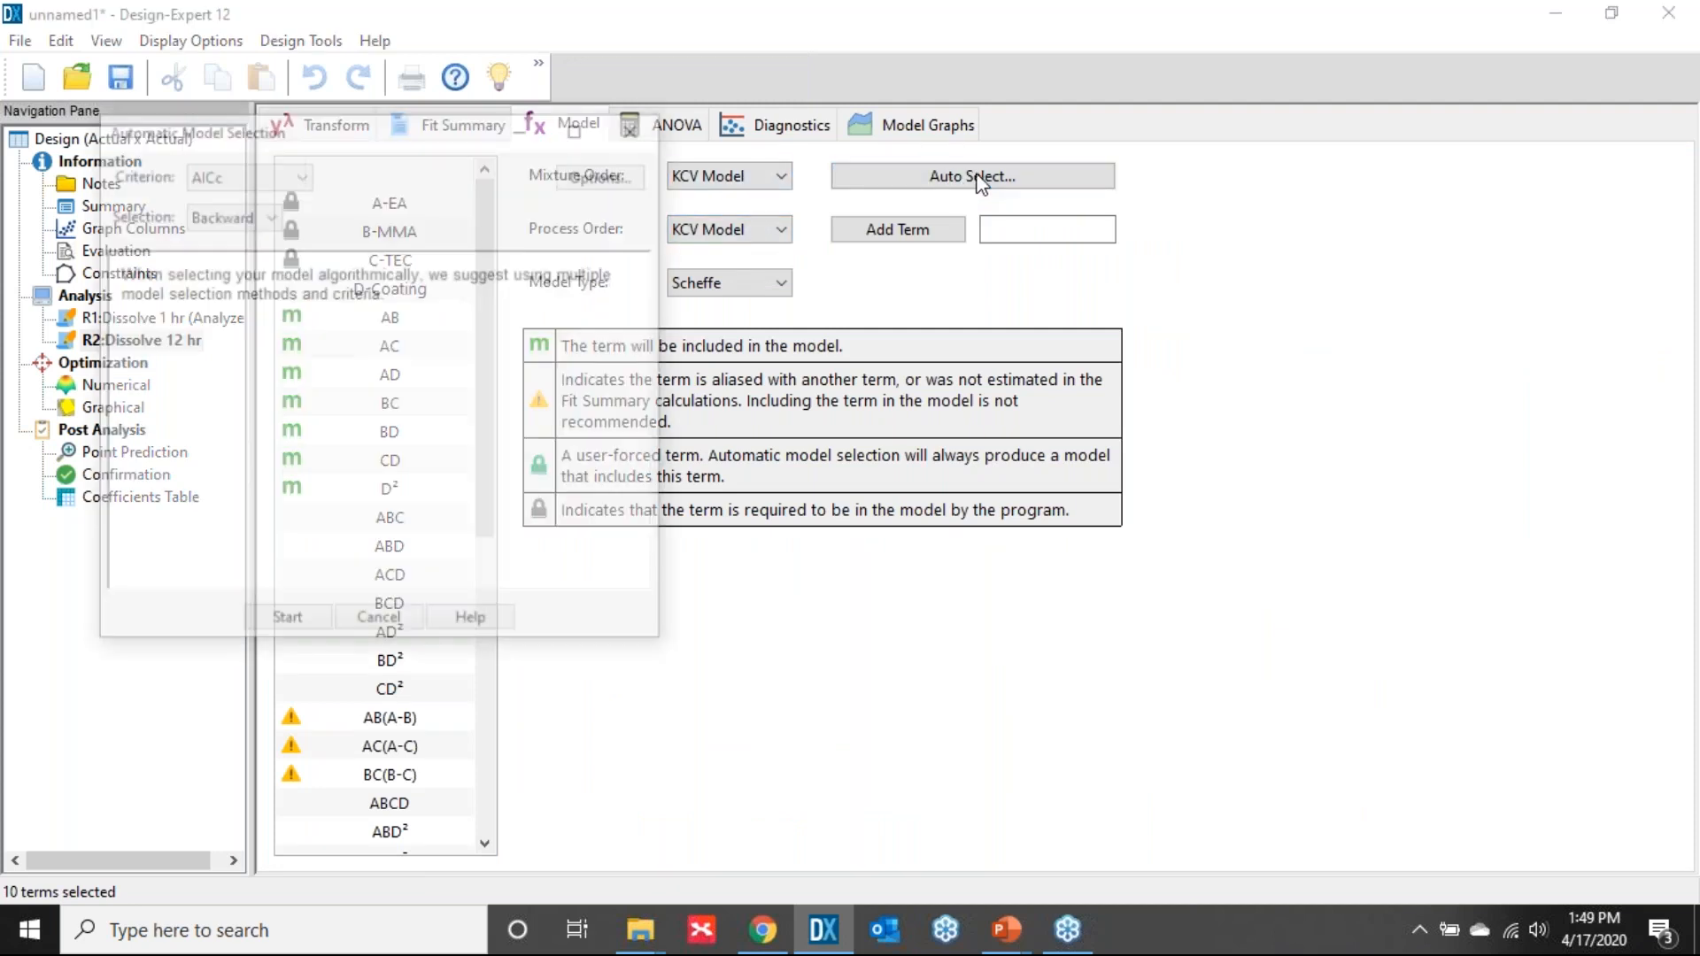
{"action": "left_click", "coordinate": [296, 620]}
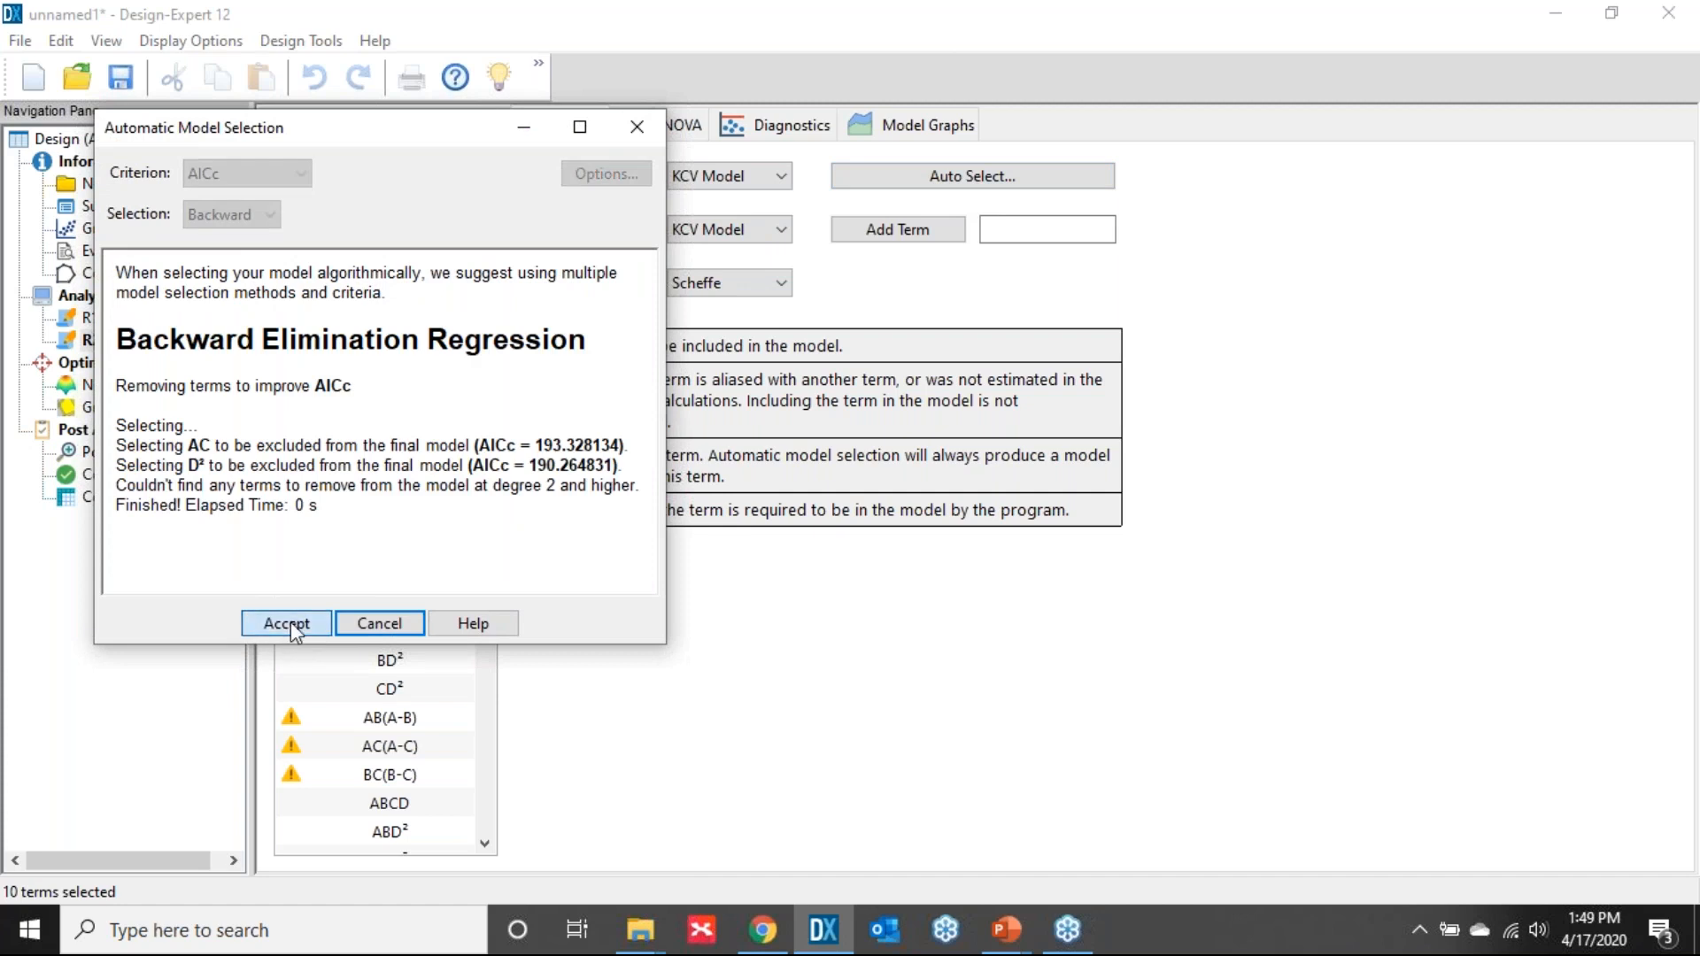
{"action": "left_click", "coordinate": [291, 621]}
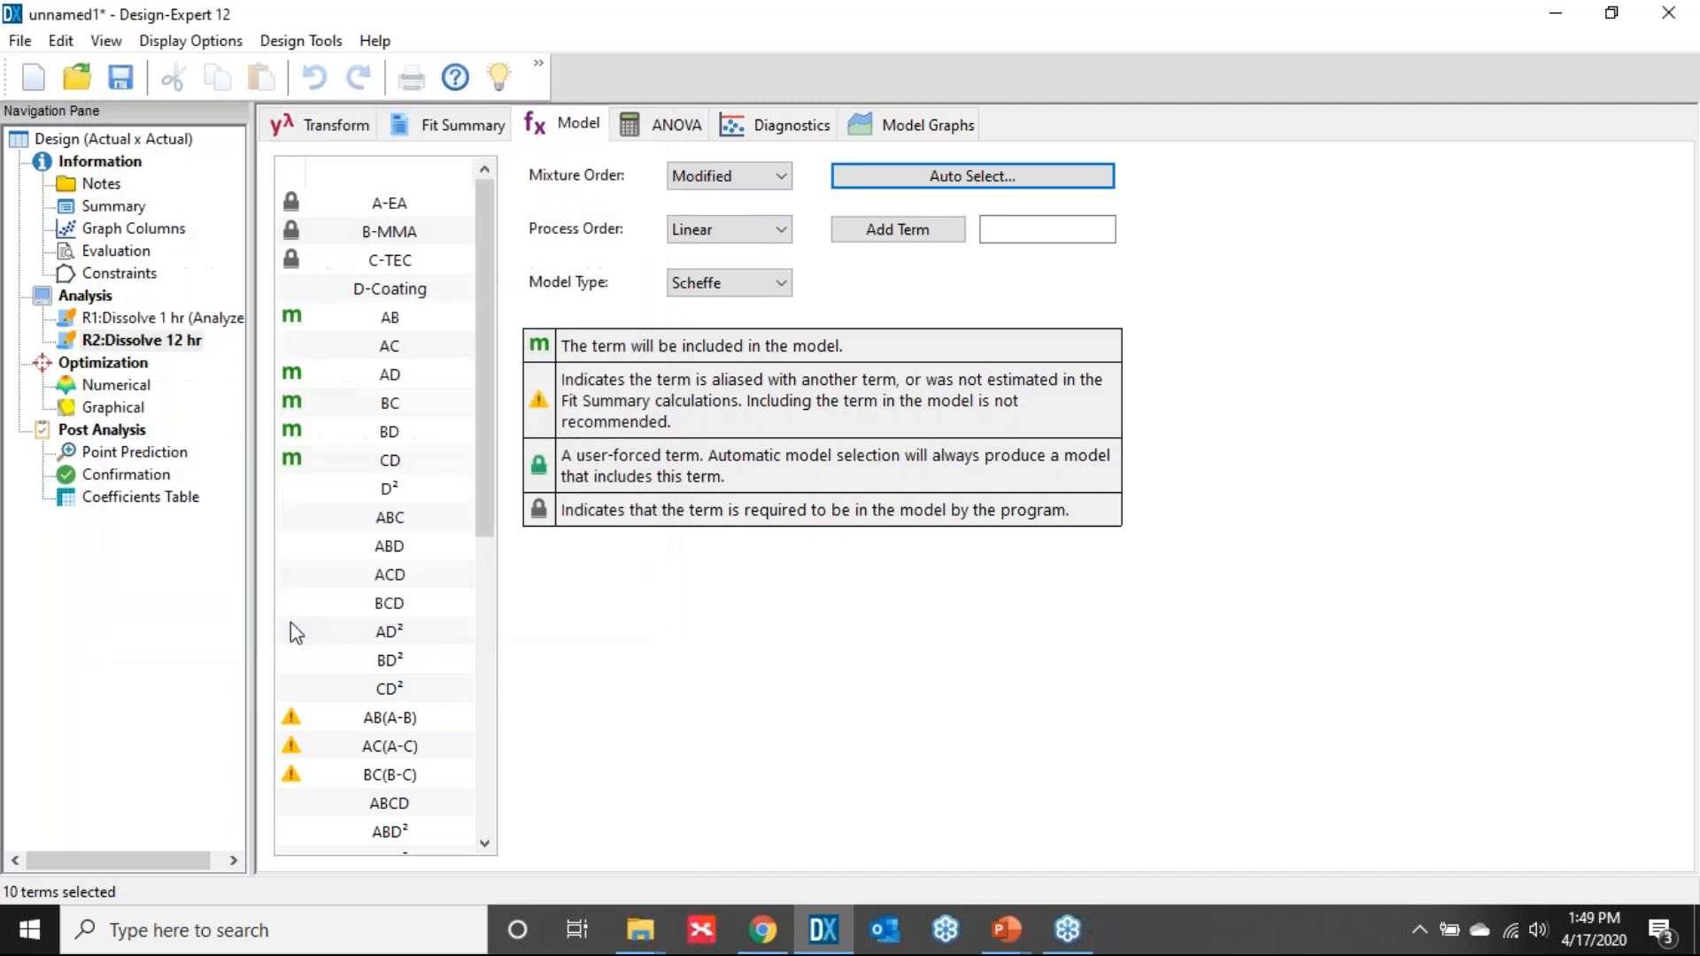
{"action": "left_click", "coordinate": [670, 129]}
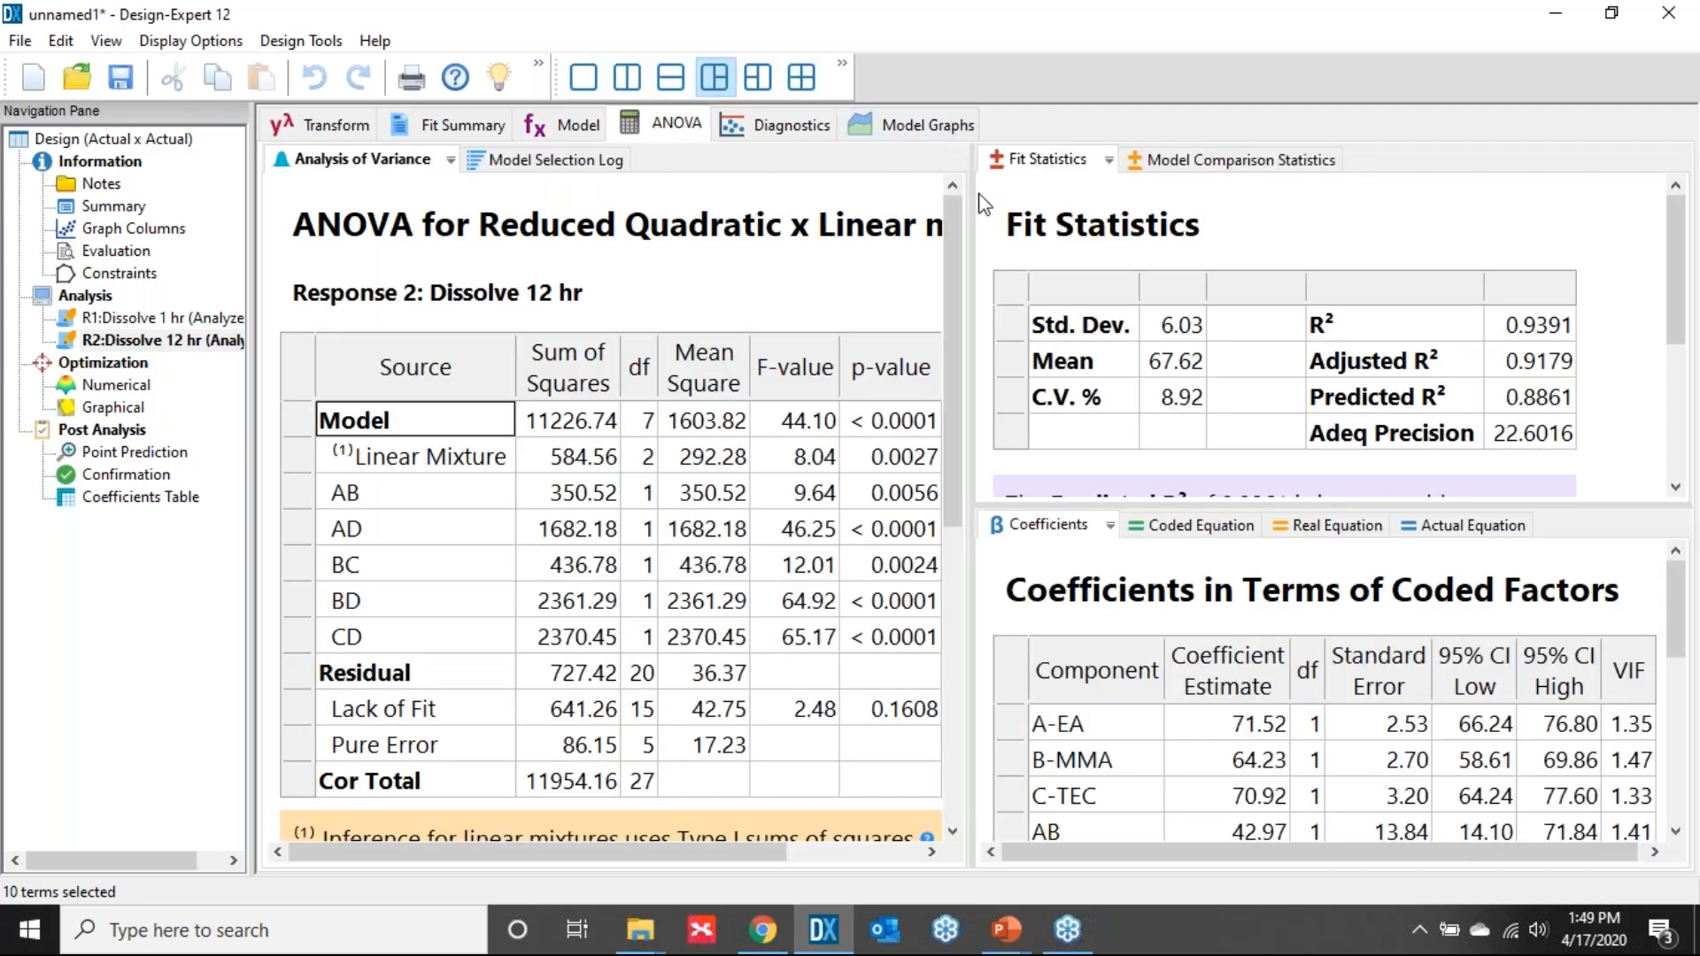
{"action": "left_click", "coordinate": [792, 133]}
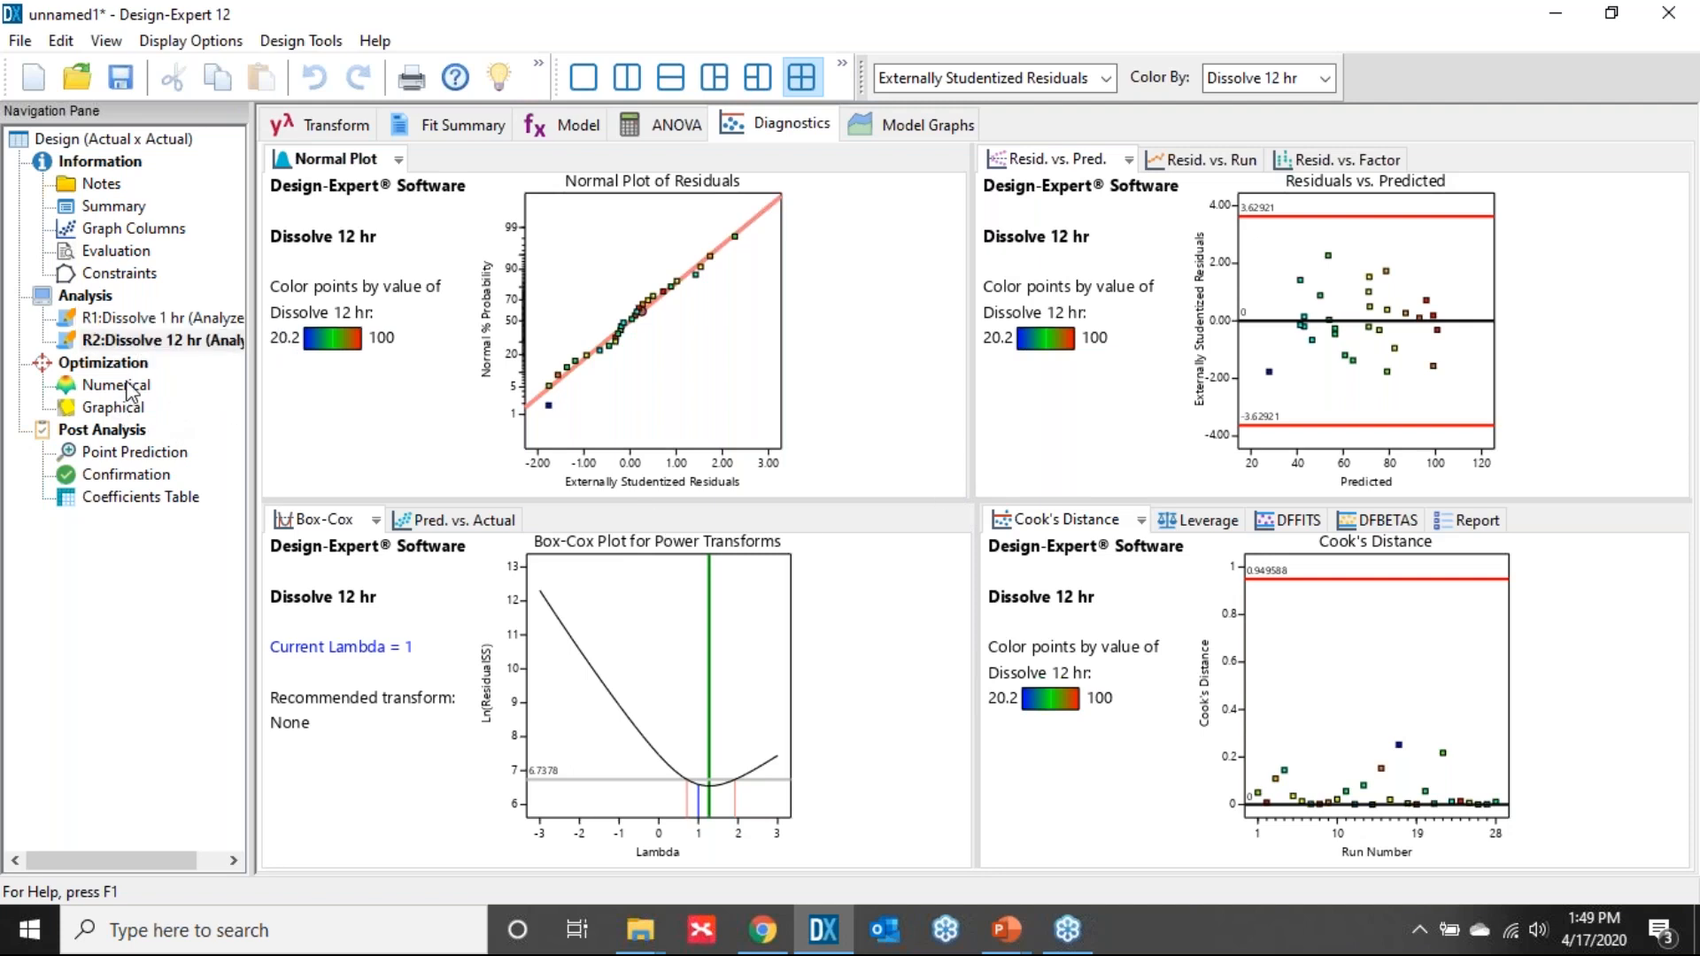
- Set the numerical optimization goal for Dissolve 1 hr to a target of 20 with a lower limit of 10 and upper limit of 30
{"action": "left_click", "coordinate": [126, 386]}
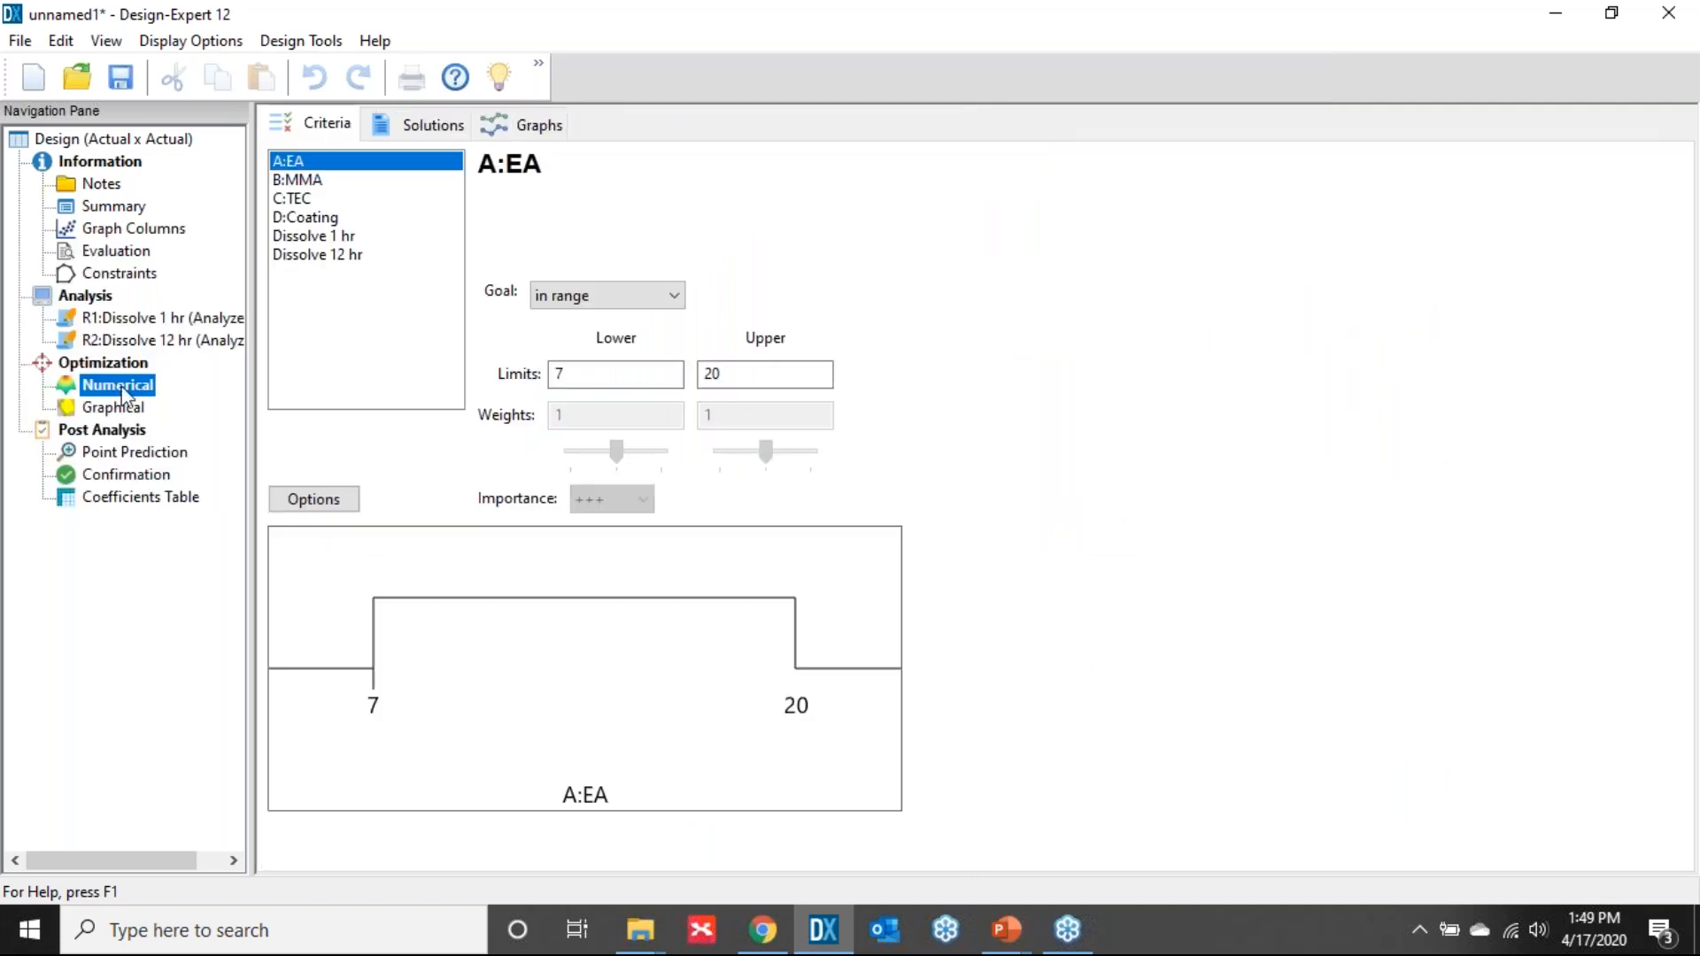
{"action": "left_click", "coordinate": [309, 237]}
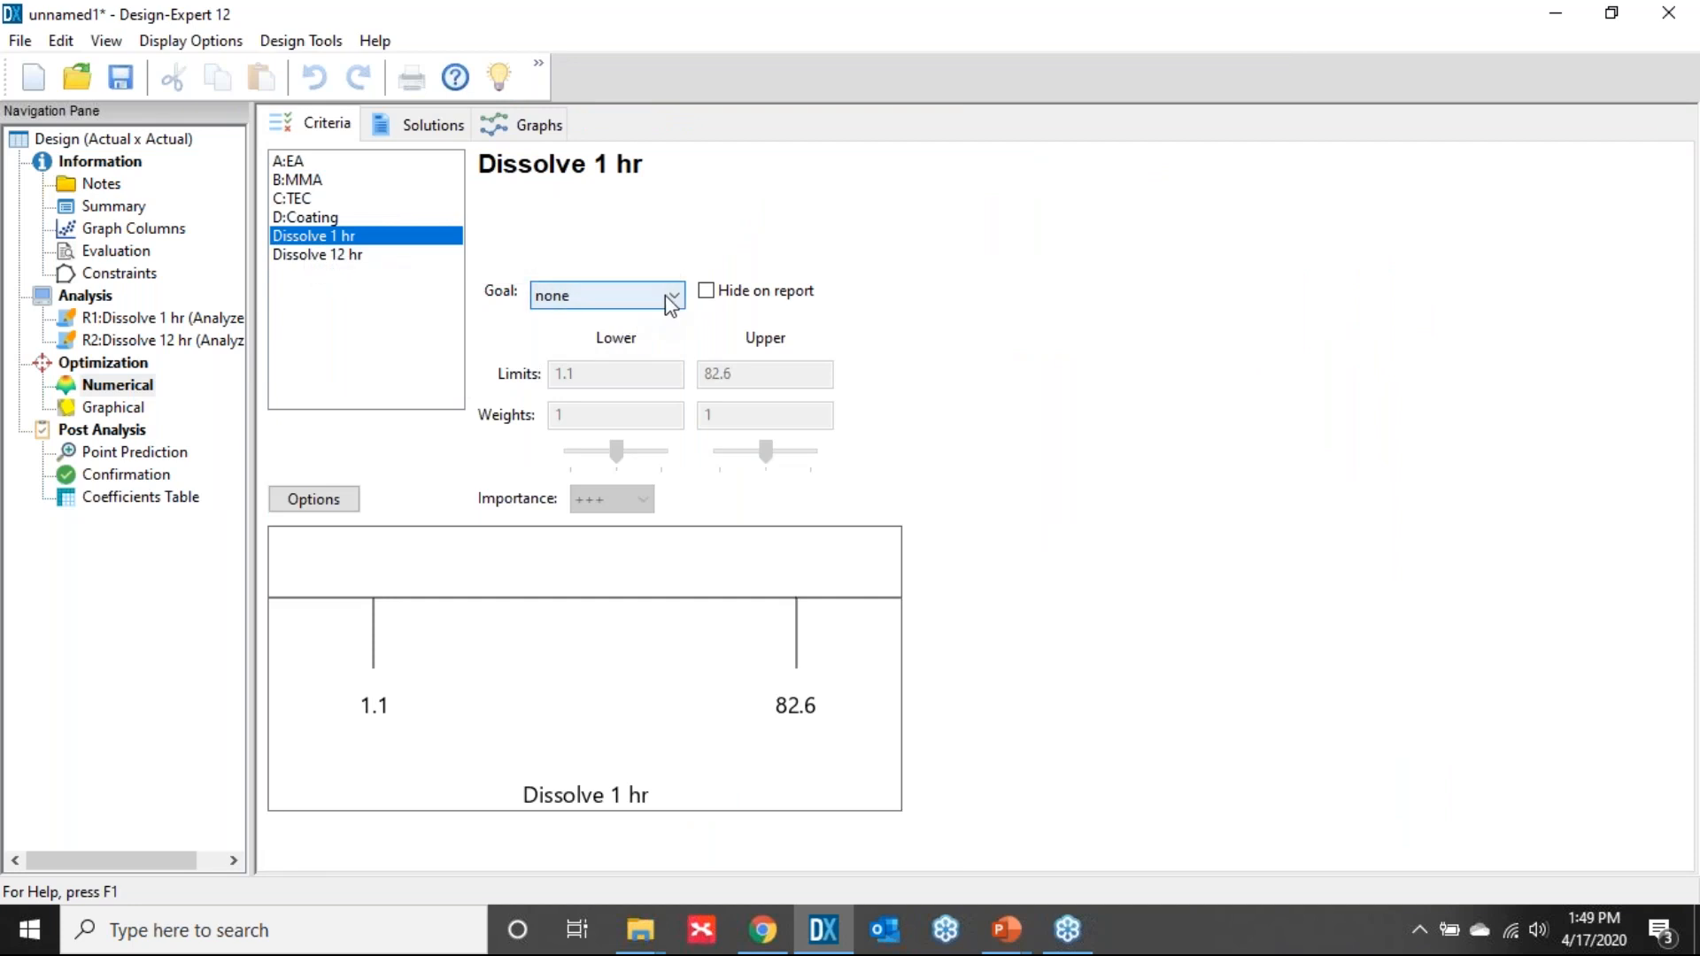
{"action": "left_click", "coordinate": [670, 300]}
{"action": "left_click", "coordinate": [592, 379]}
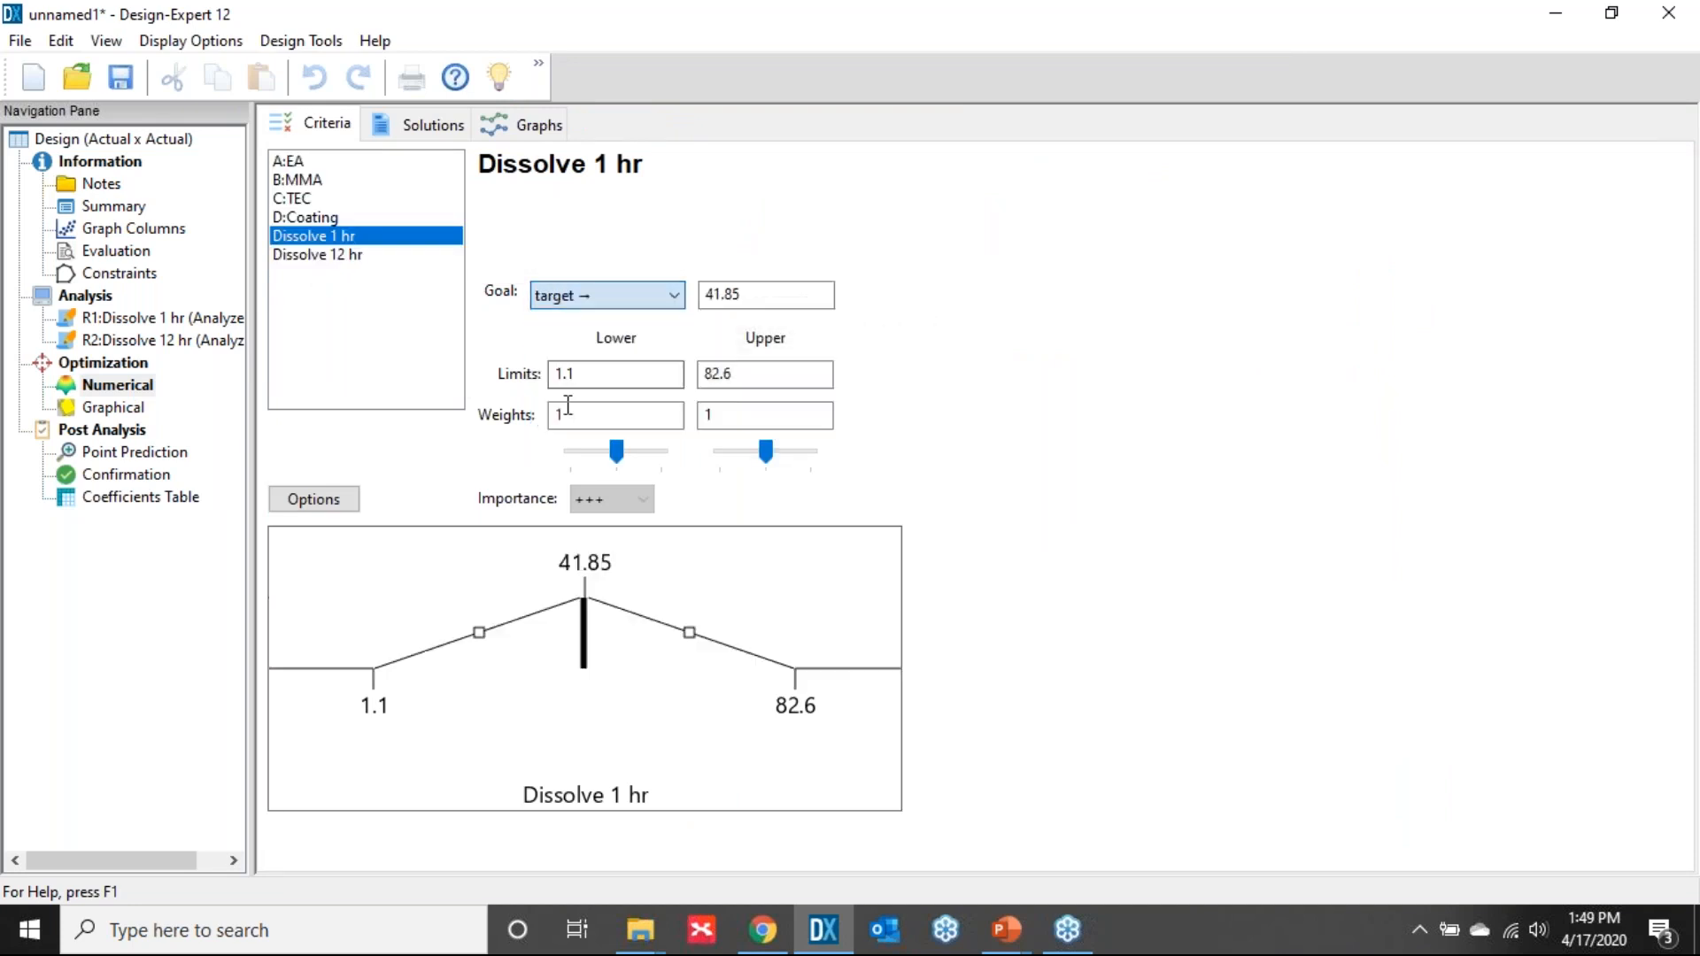
{"action": "left_click_drag", "start_coordinate": [771, 294], "coordinate": [651, 305]}
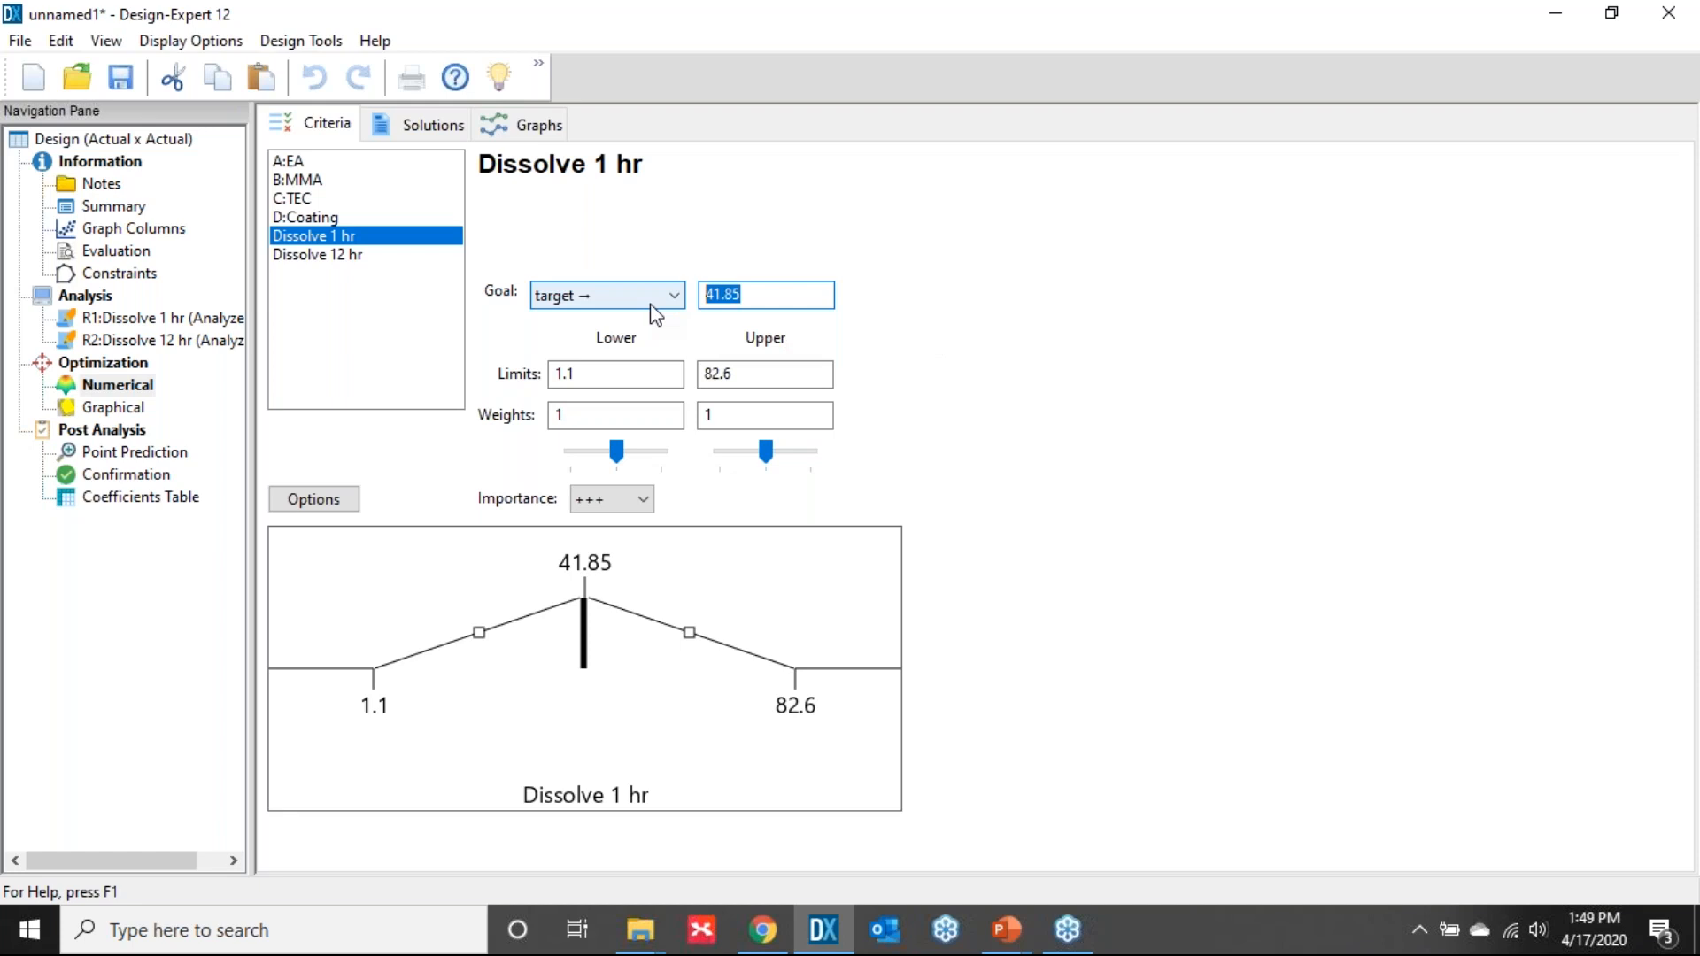
{"action": "type", "text": "20"}
{"action": "key", "text": "Tab"}
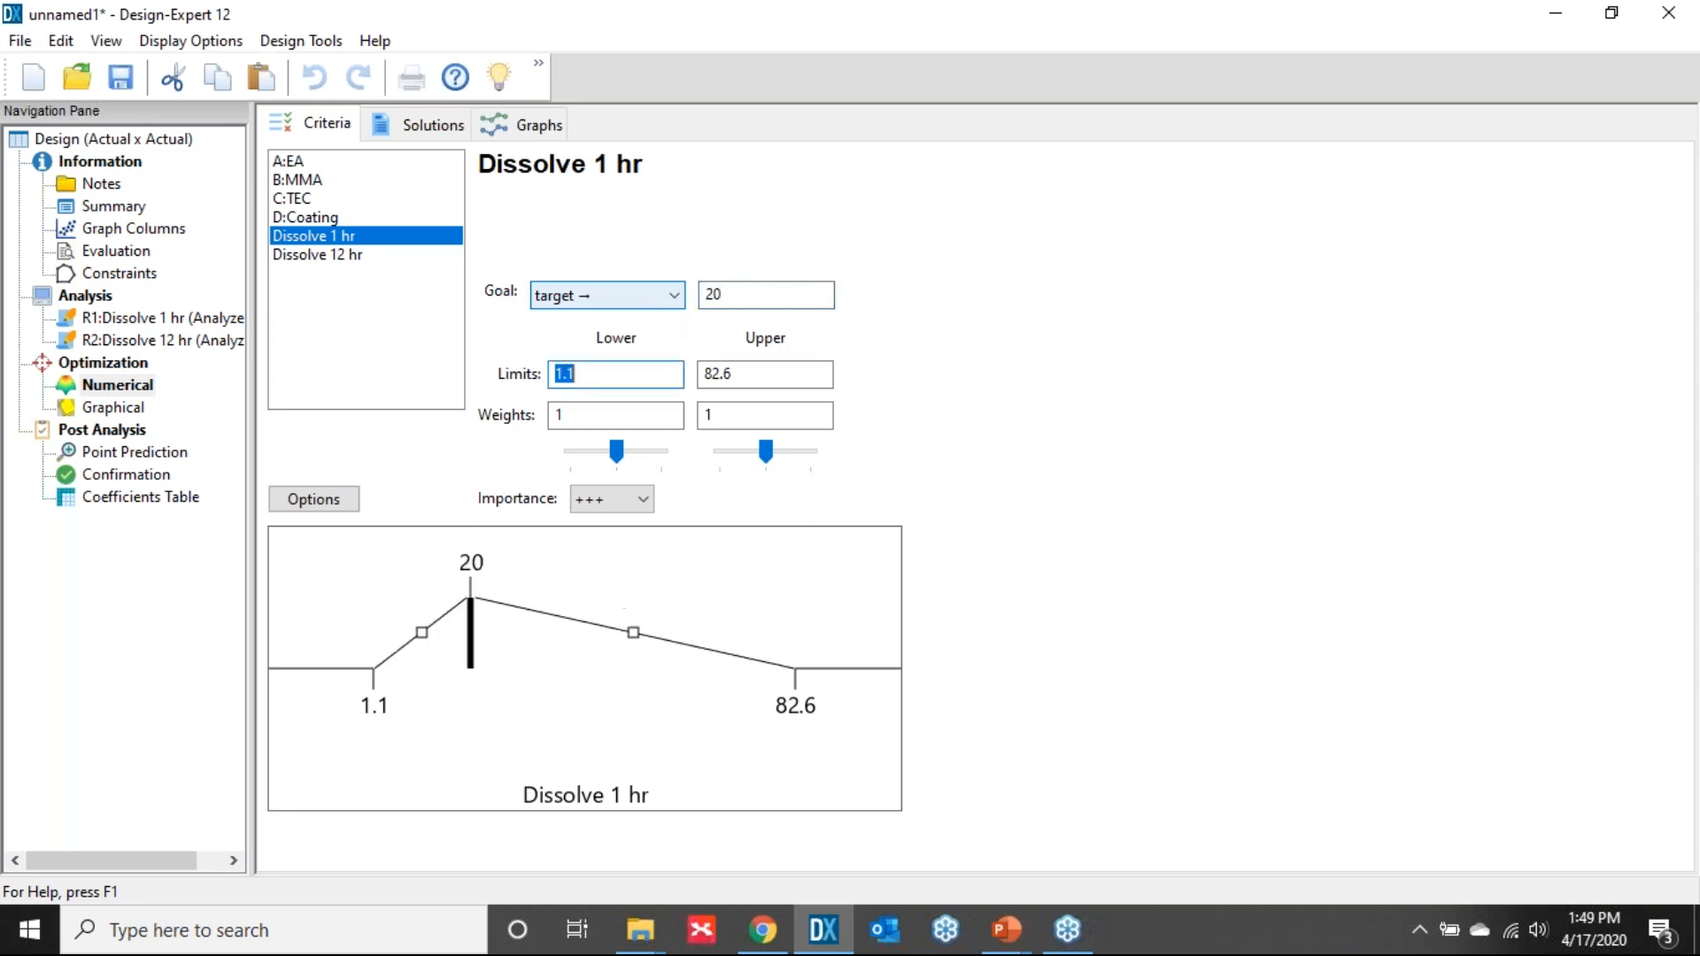
{"action": "type", "text": "10"}
{"action": "key", "text": "Tab"}
{"action": "type", "text": "30"}
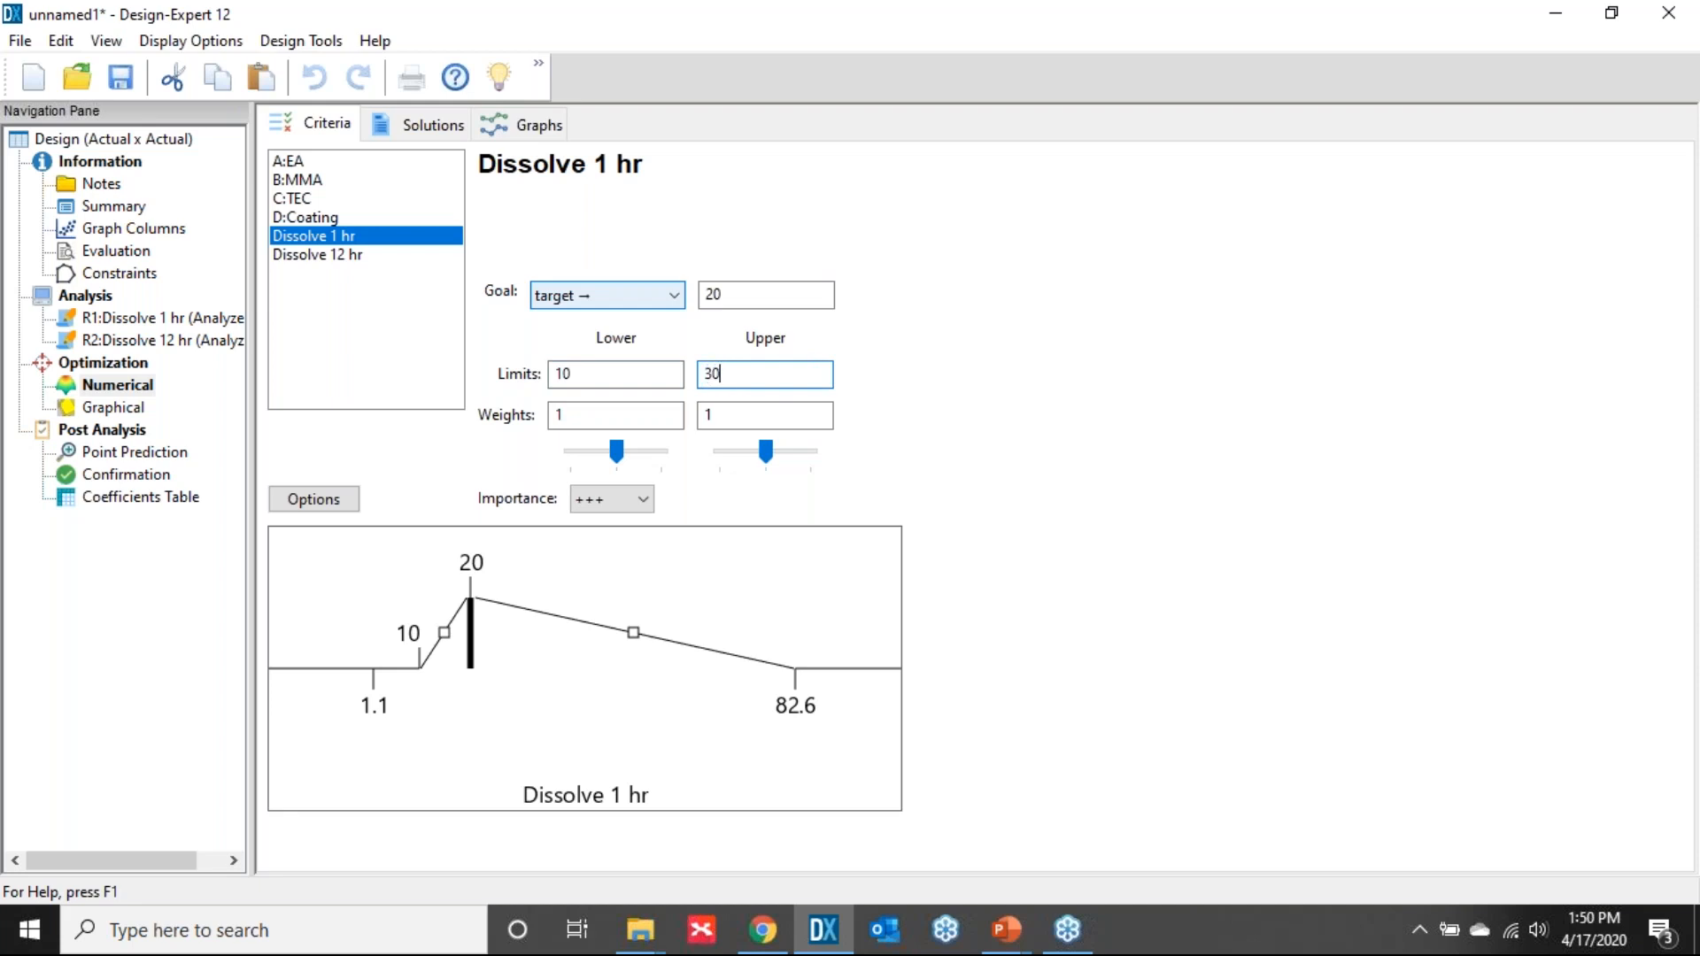
{"action": "key", "text": "Tab"}
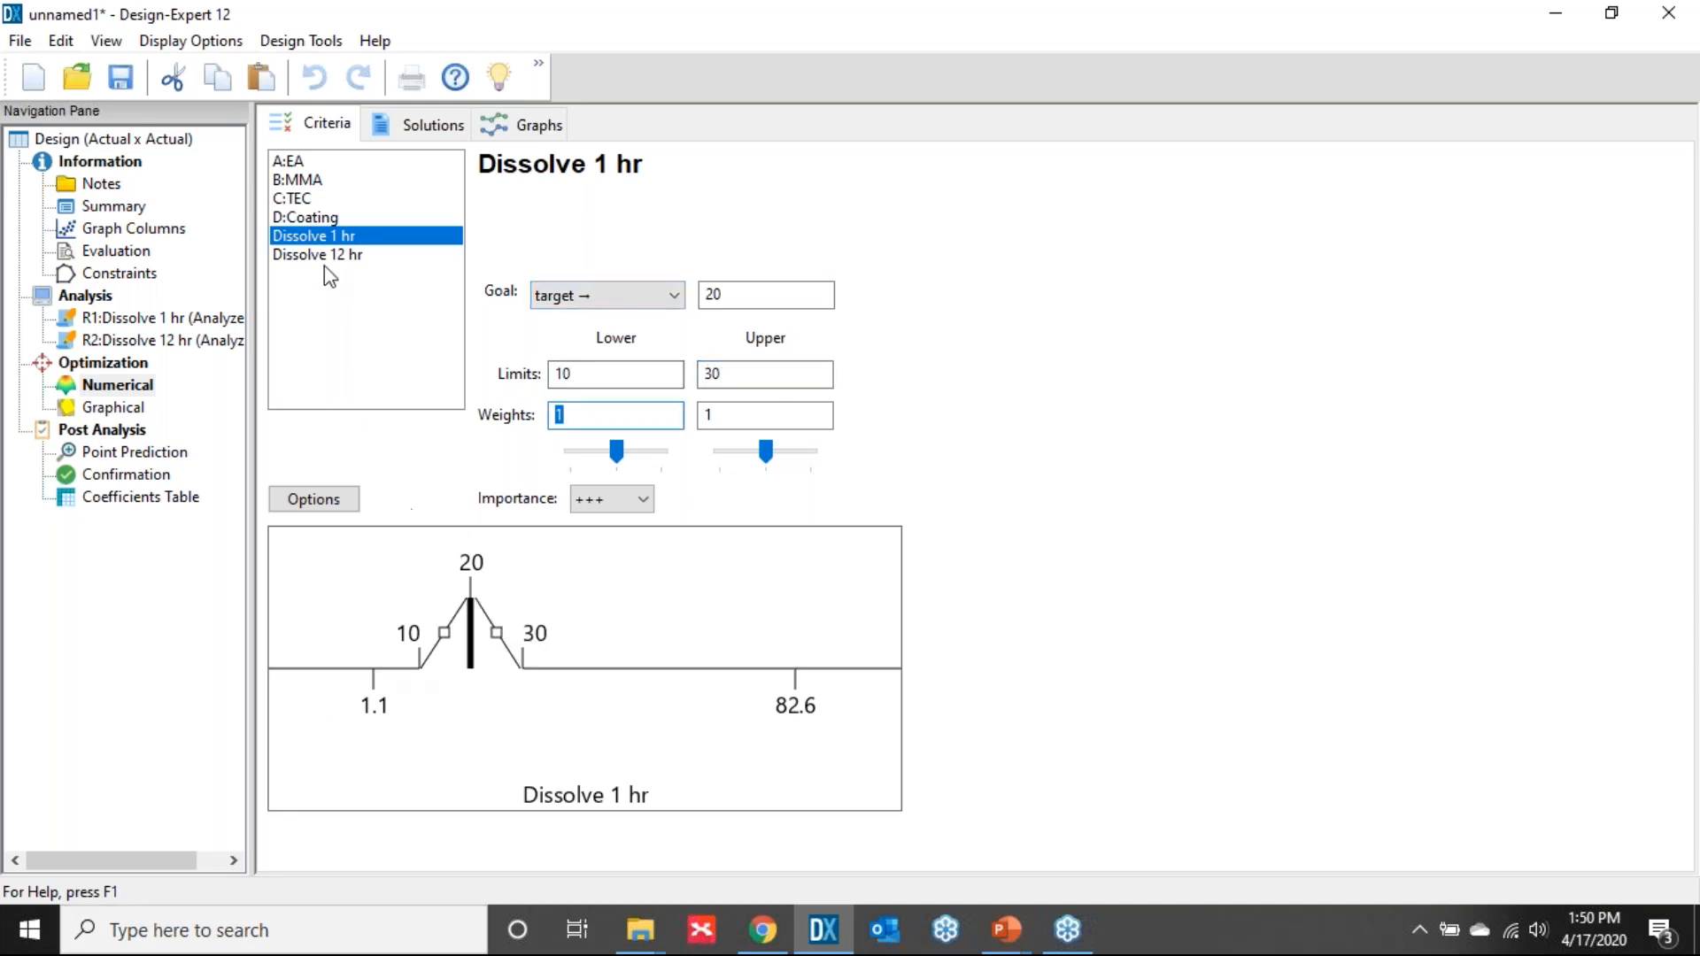
- Set the Dissolve 12 hr optimization goal to a target of 90 with limits 80 and 100, and generate the solutions
{"action": "left_click", "coordinate": [343, 255]}
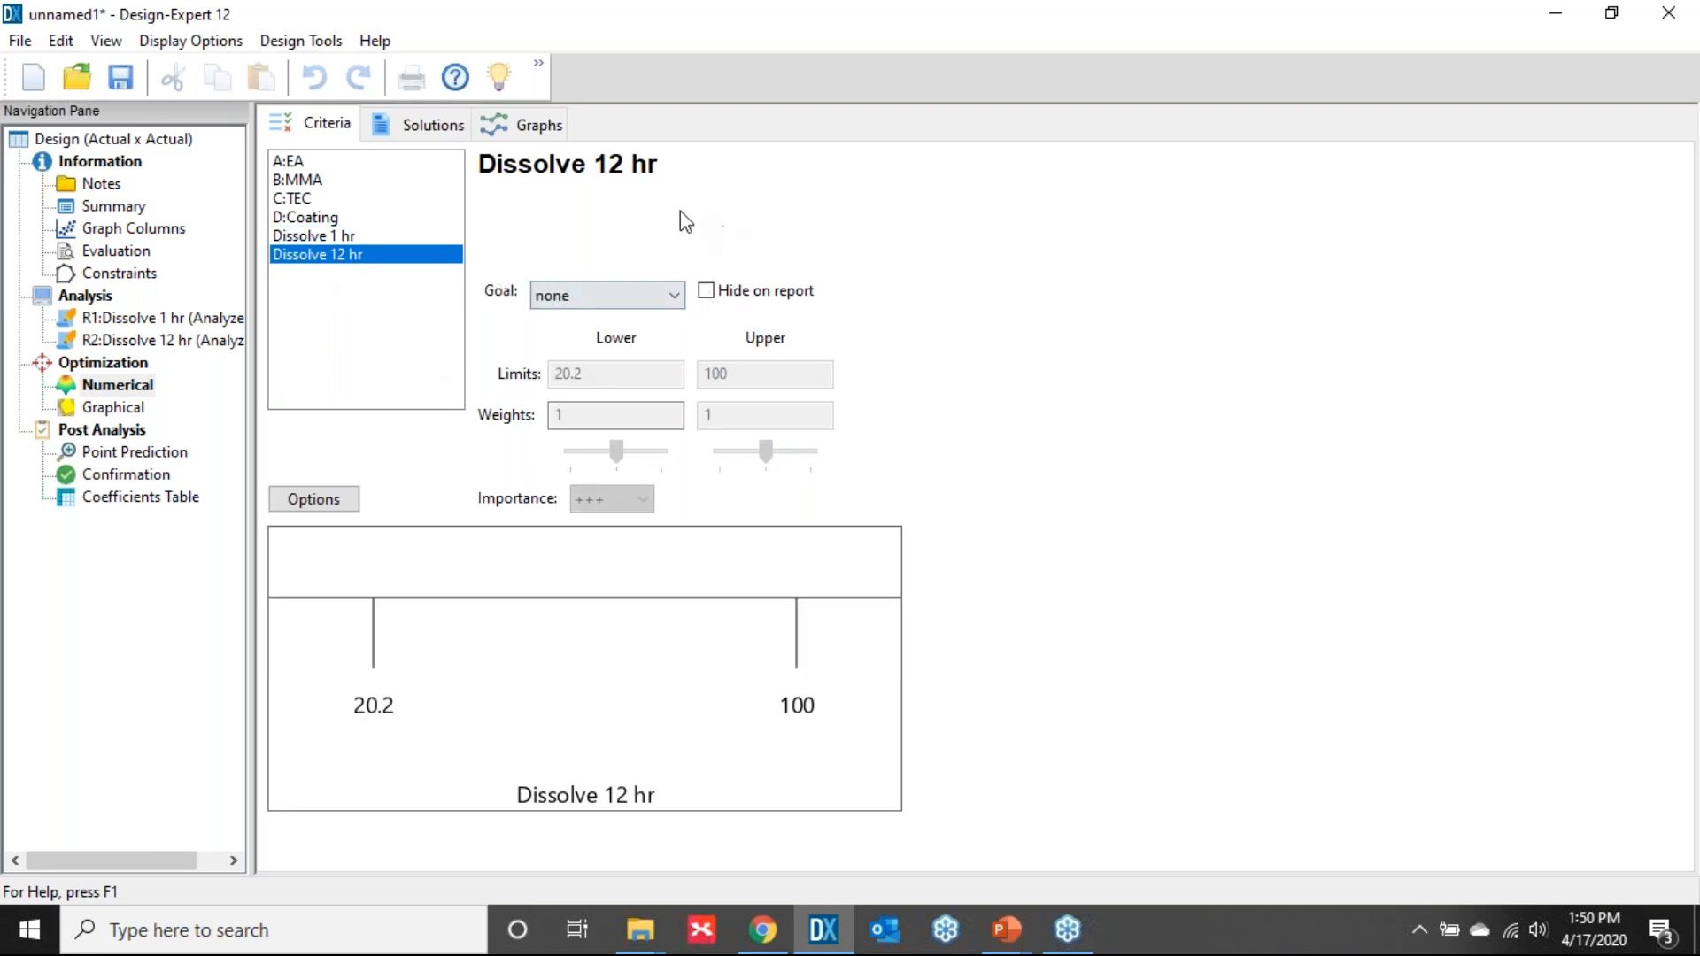
{"action": "left_click", "coordinate": [672, 295]}
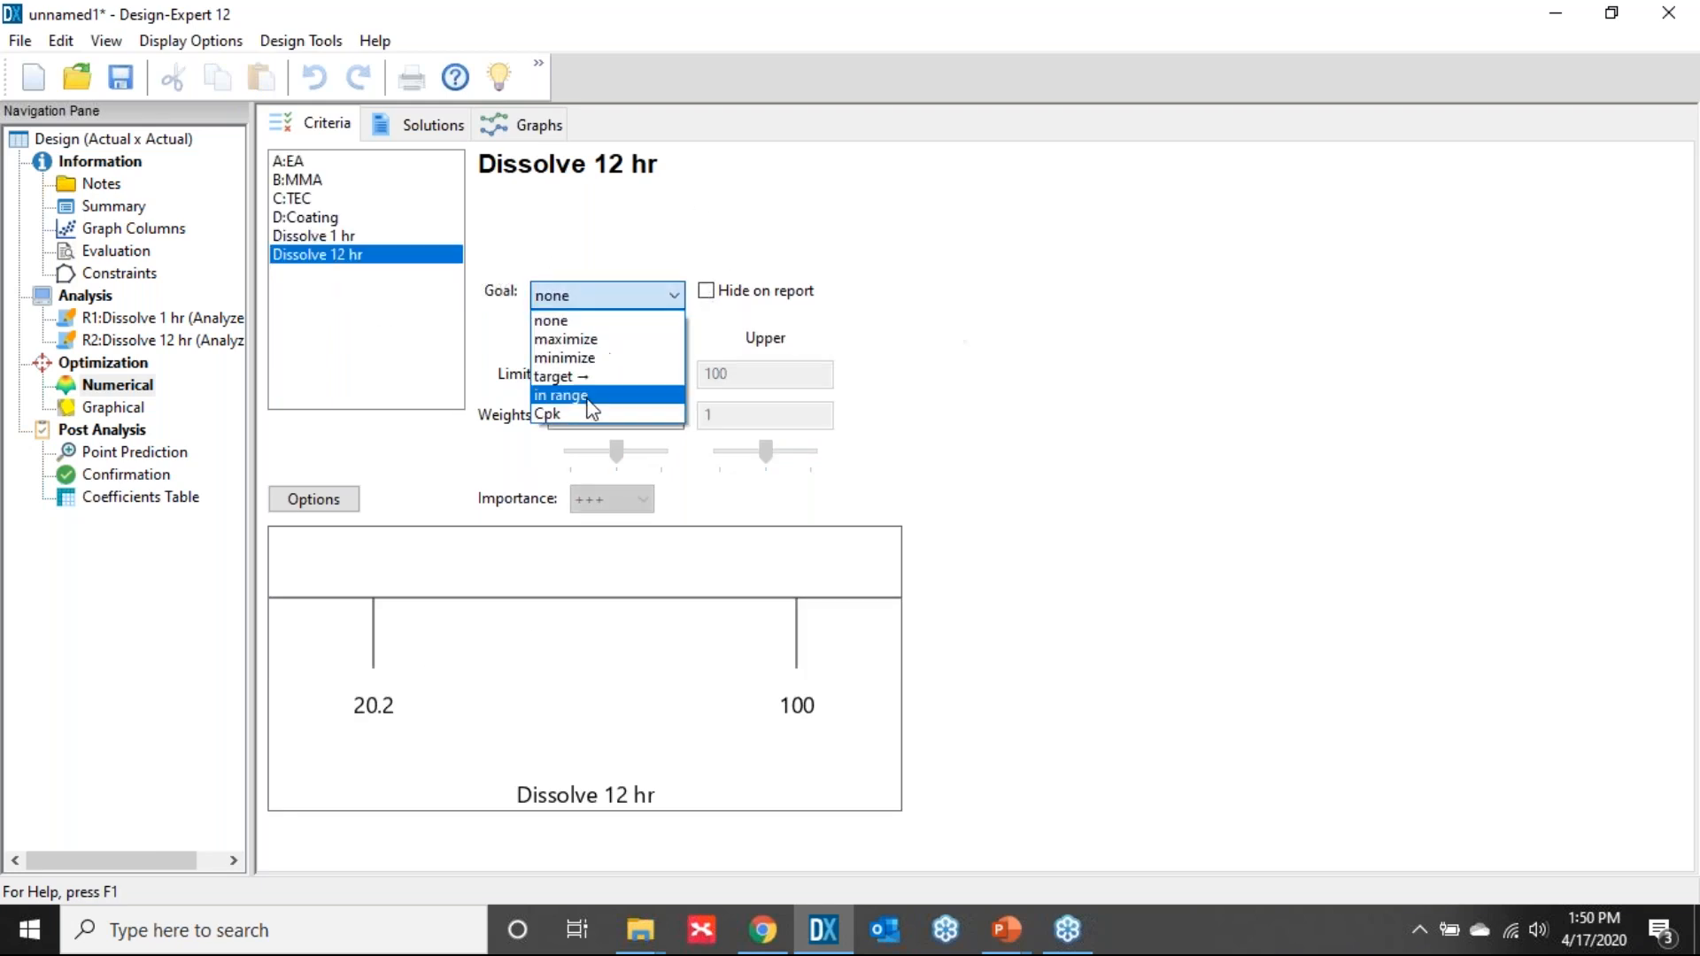
{"action": "left_click", "coordinate": [584, 376]}
{"action": "double_click", "coordinate": [764, 299]}
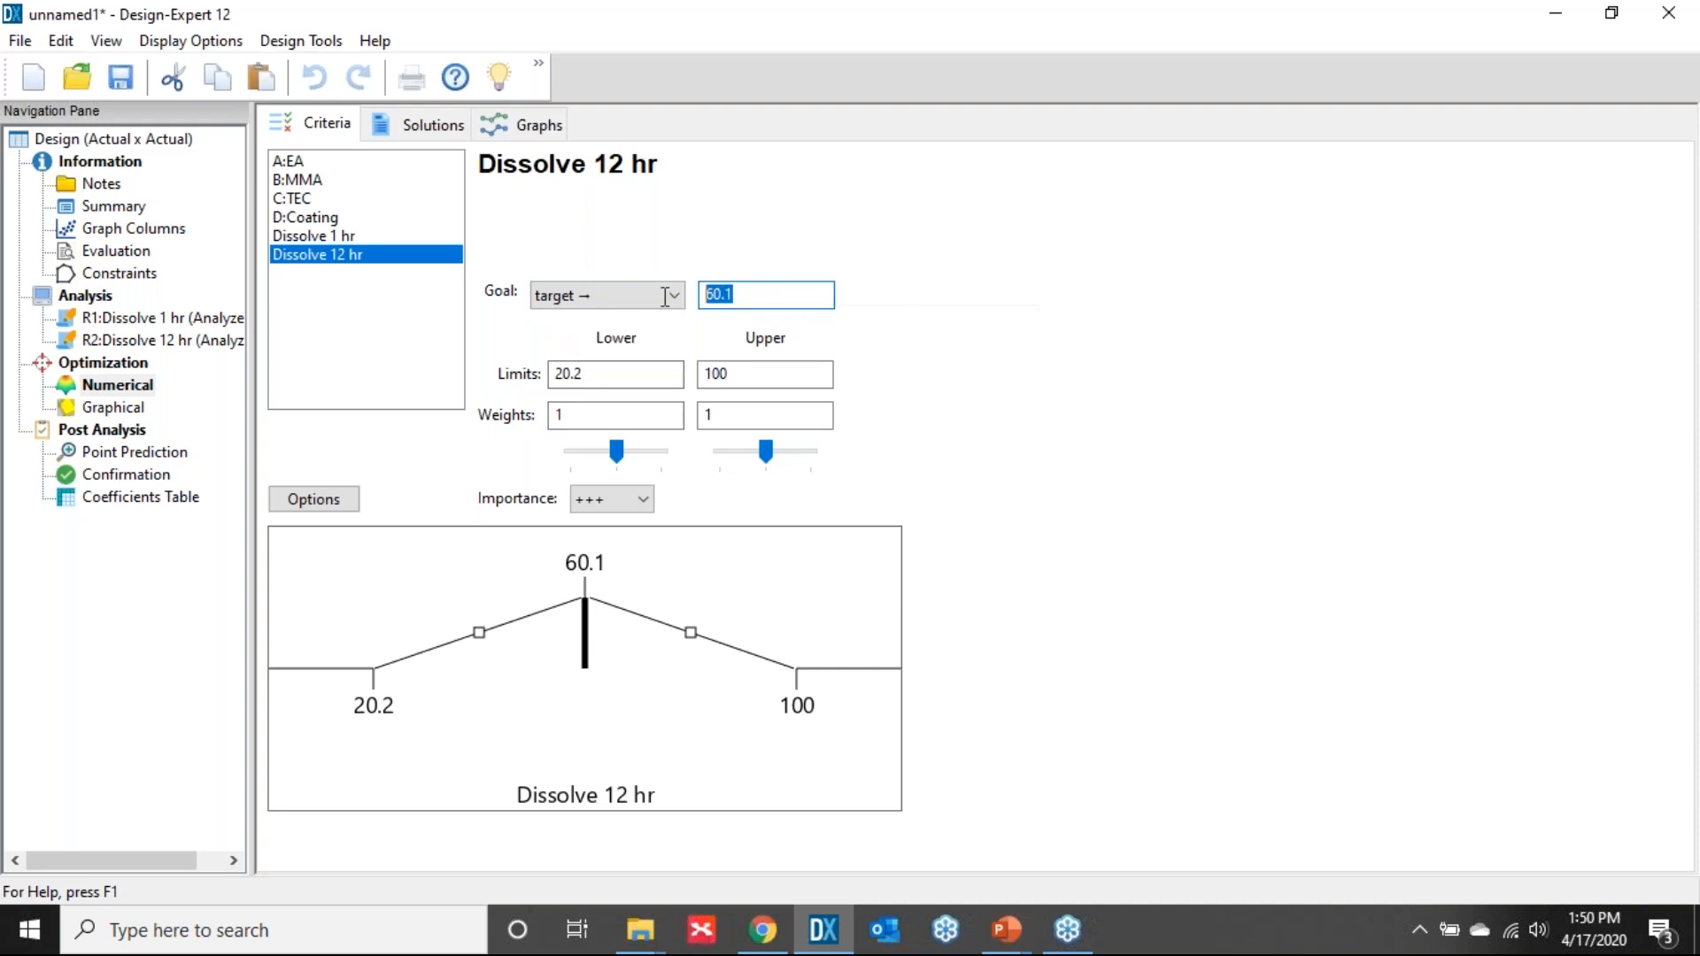
{"action": "type", "text": "90"}
{"action": "key", "text": "Tab"}
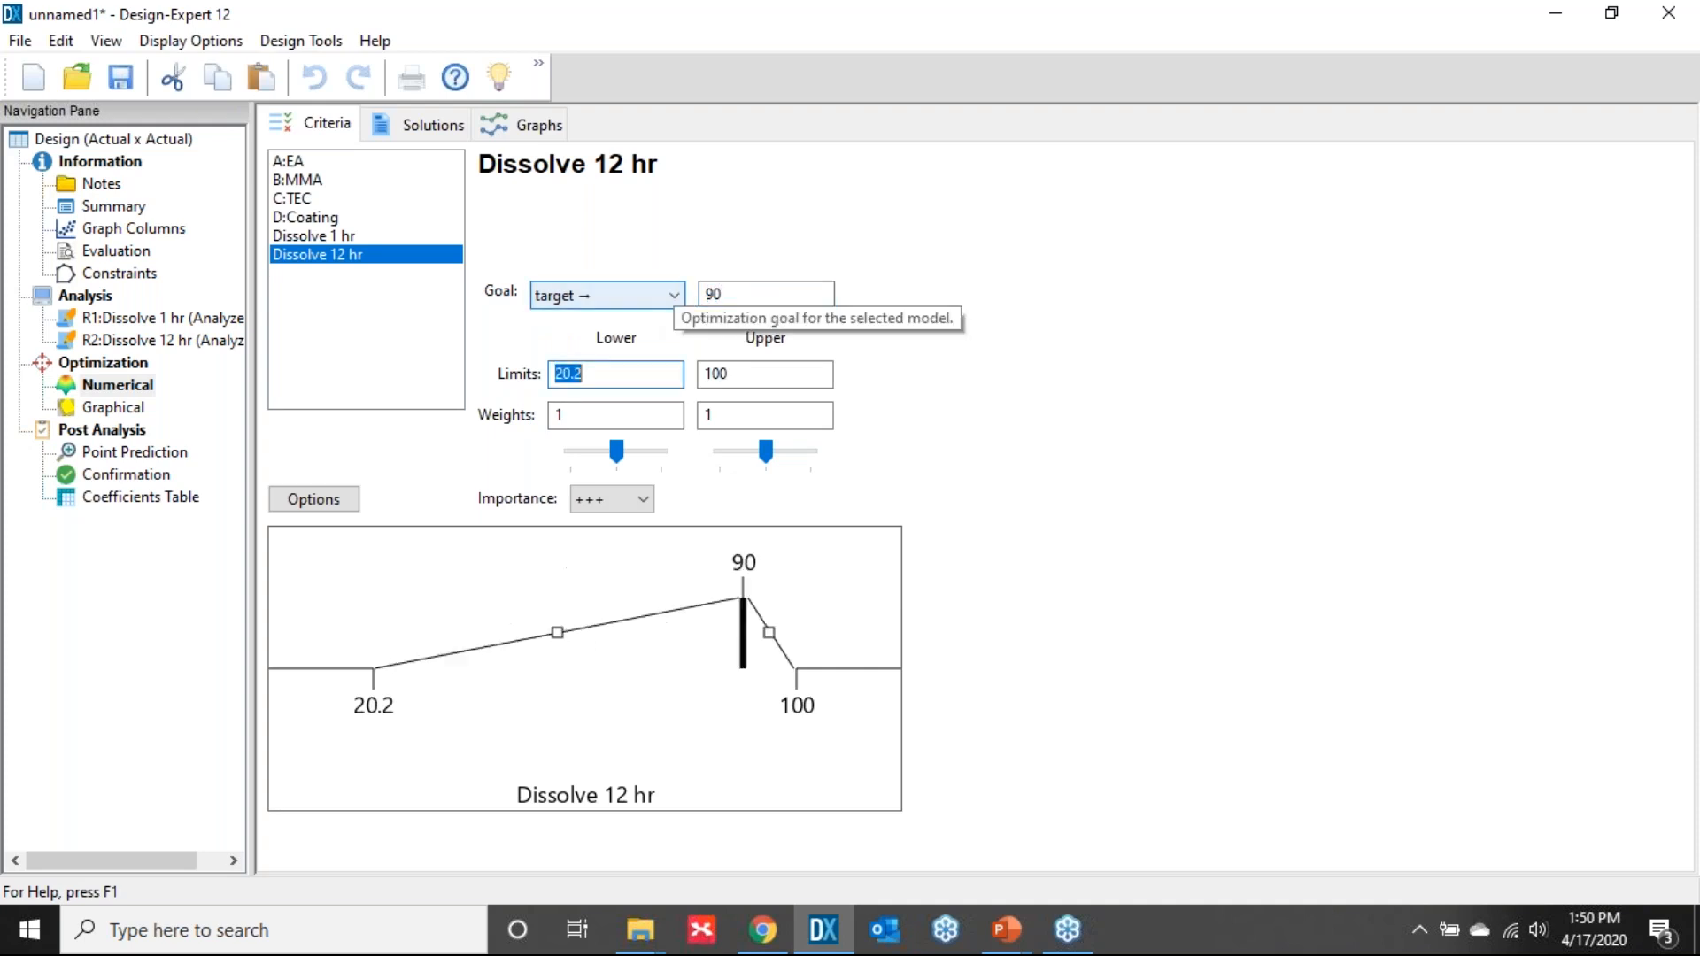
{"action": "type", "text": "80"}
{"action": "key", "text": "Tab"}
{"action": "type", "text": "100"}
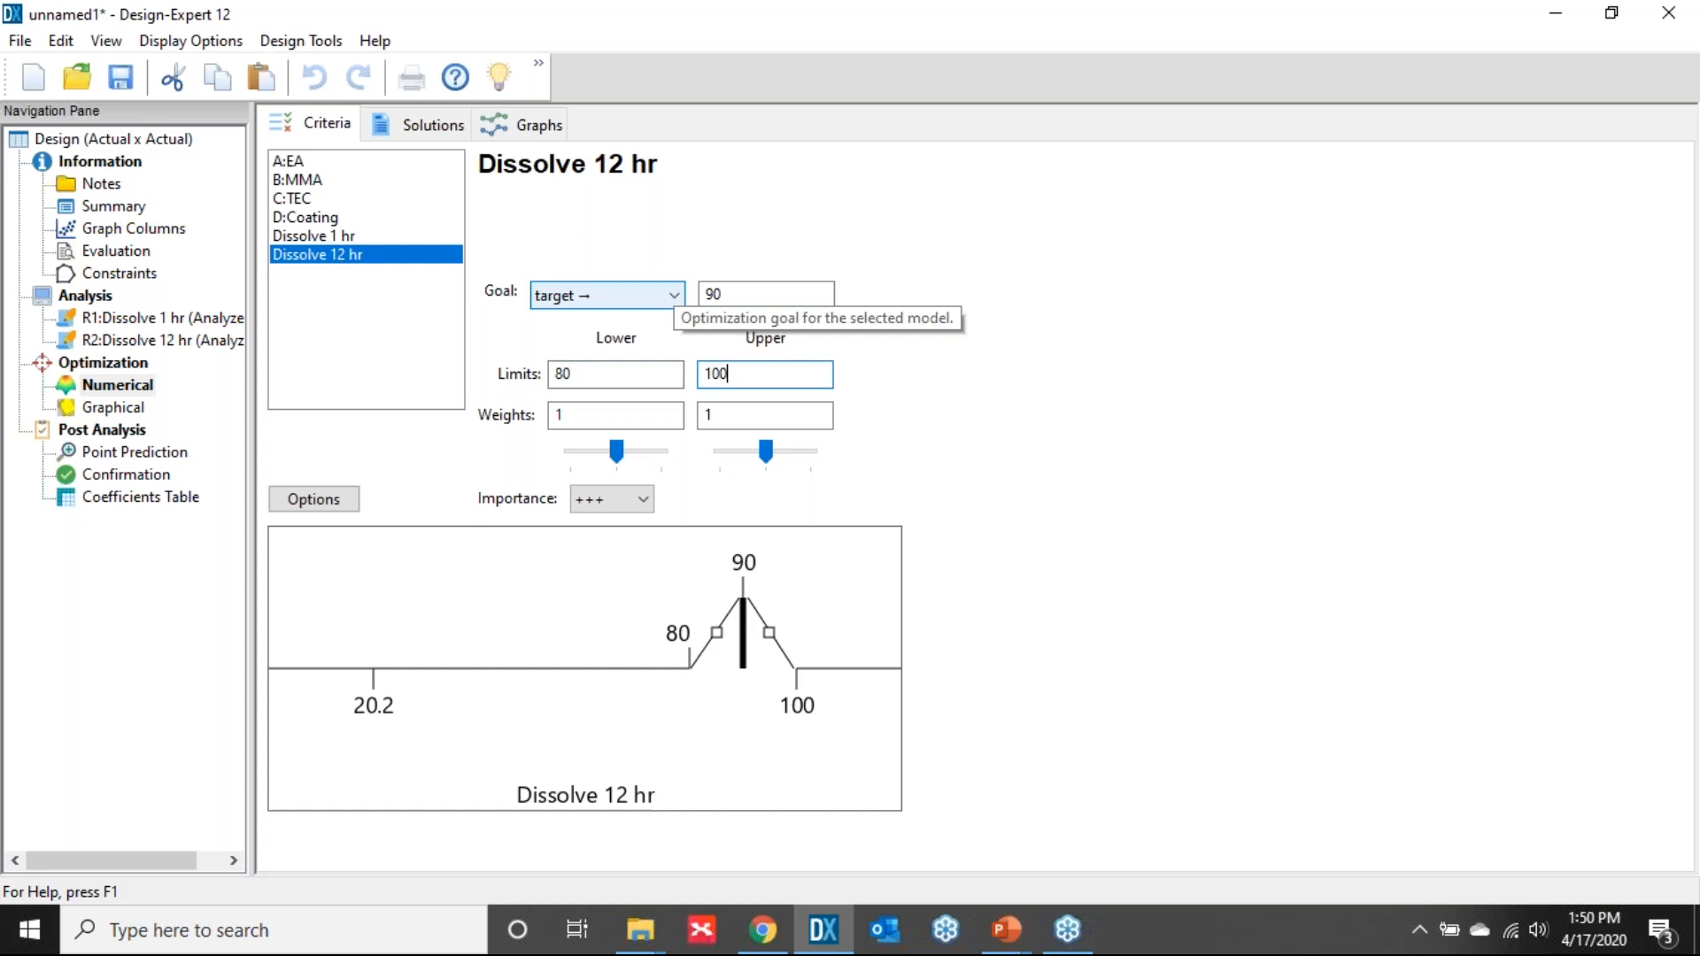
{"action": "key", "text": "Tab"}
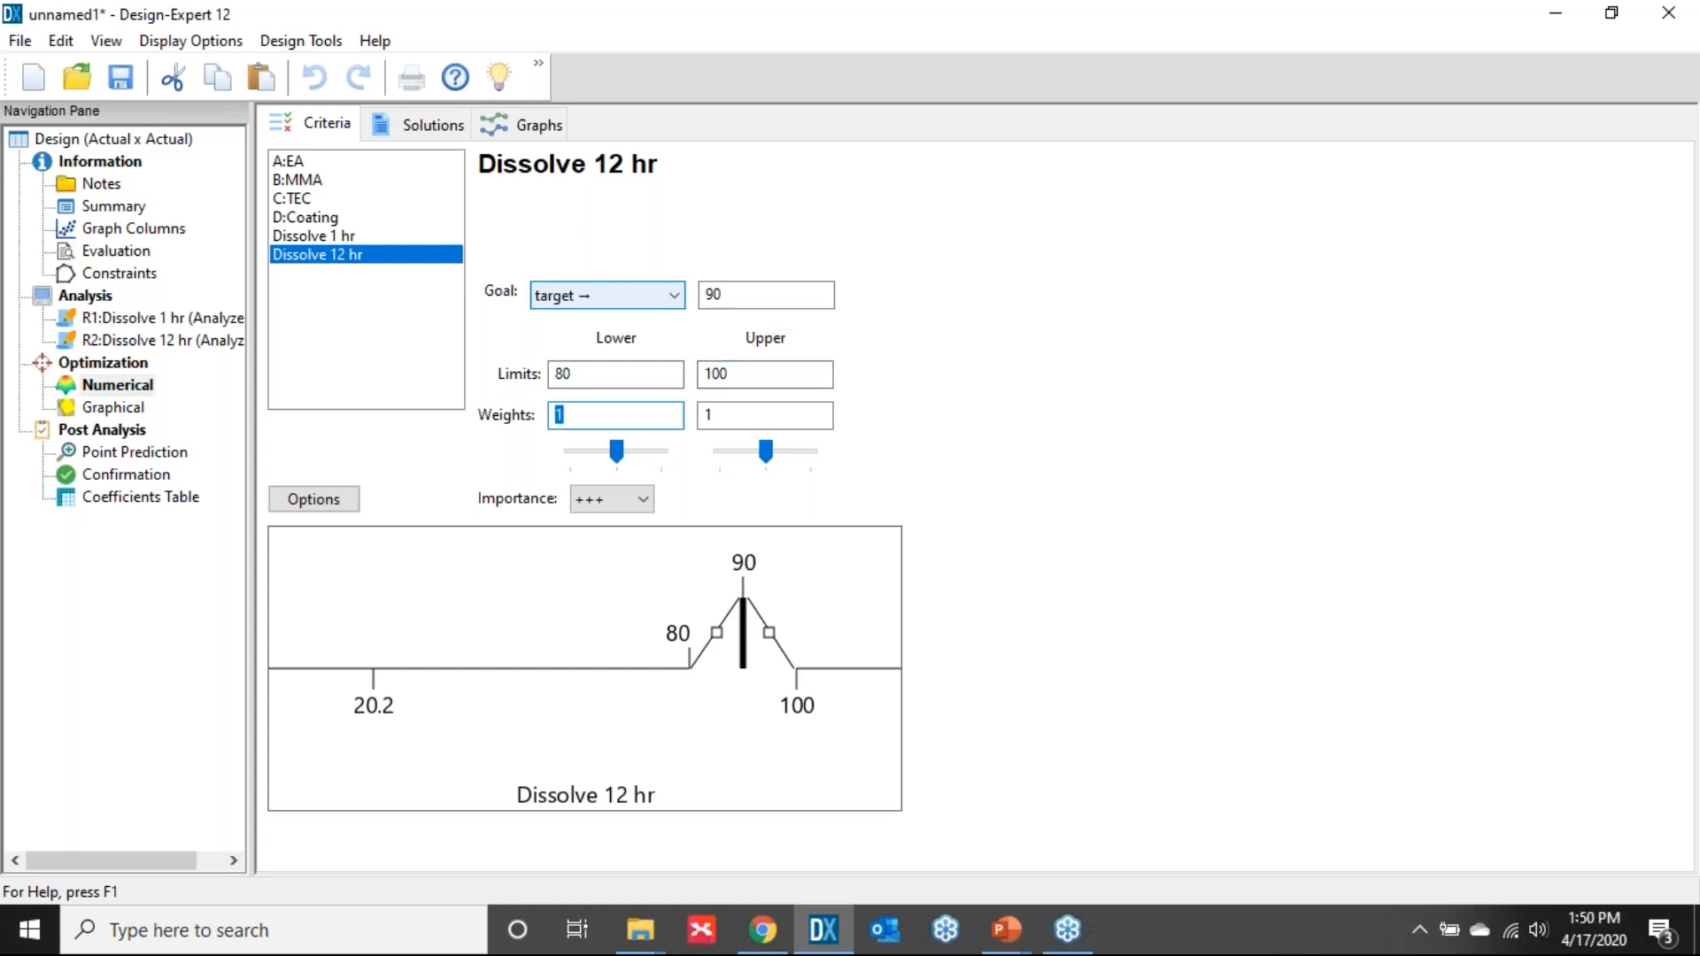
{"action": "left_click", "coordinate": [429, 125]}
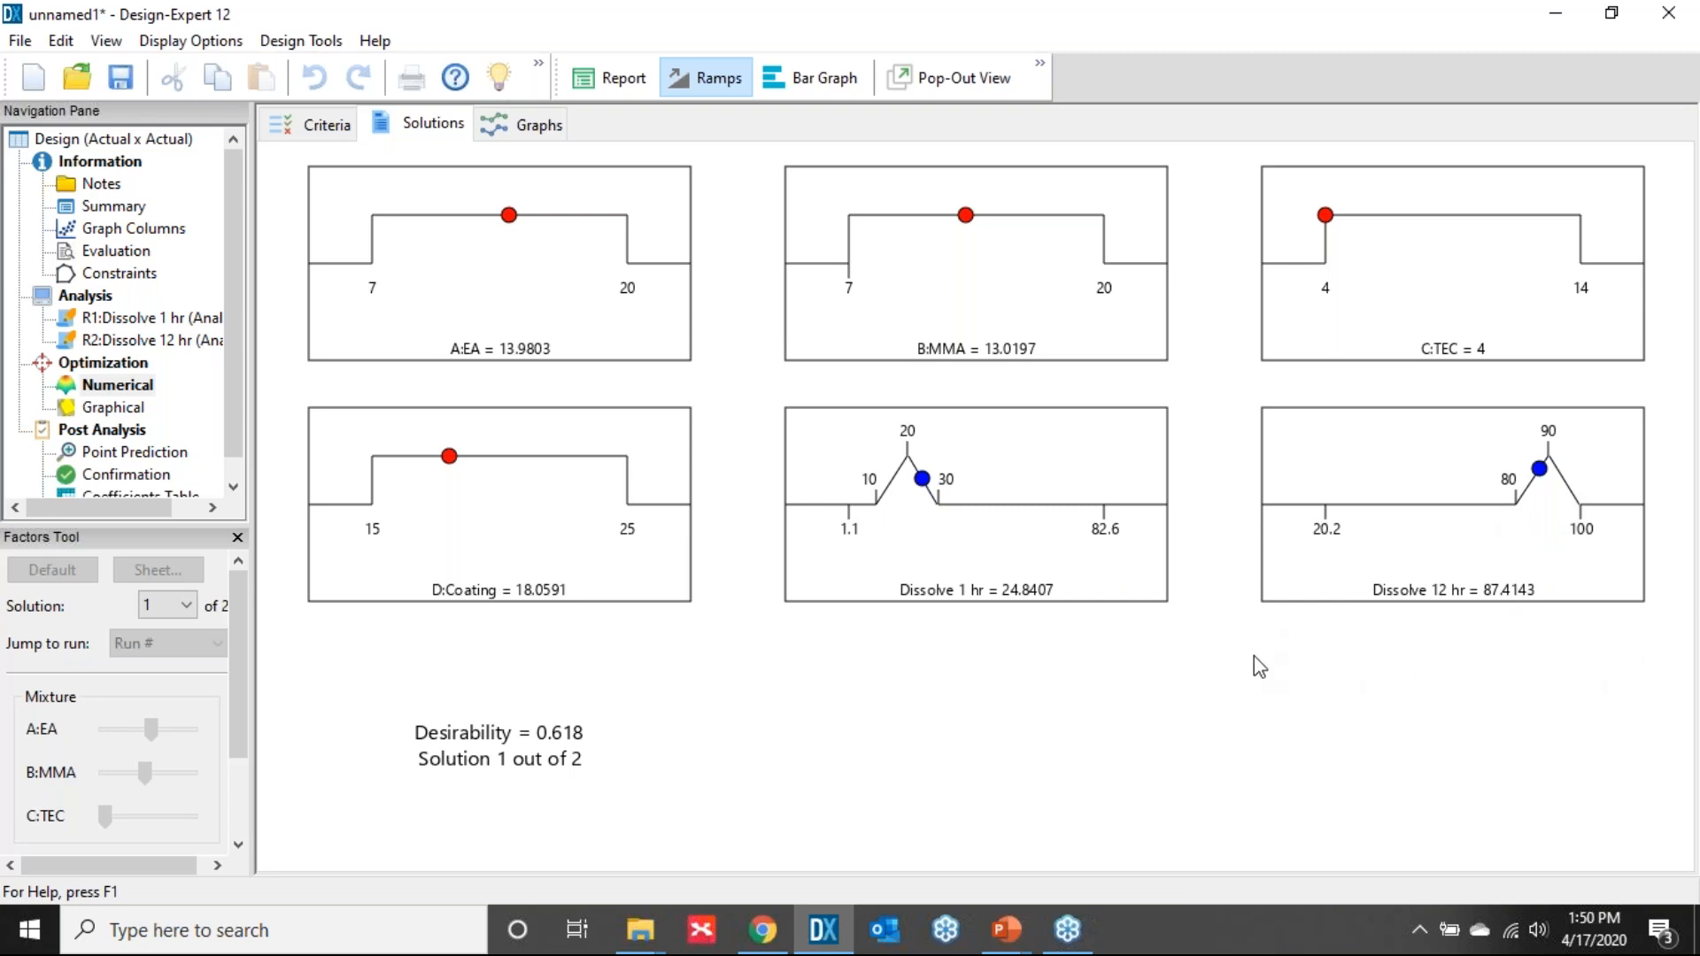
- Close Design-Expert without saving the changes to the unnamed1 design
{"action": "left_click", "coordinate": [1649, 20]}
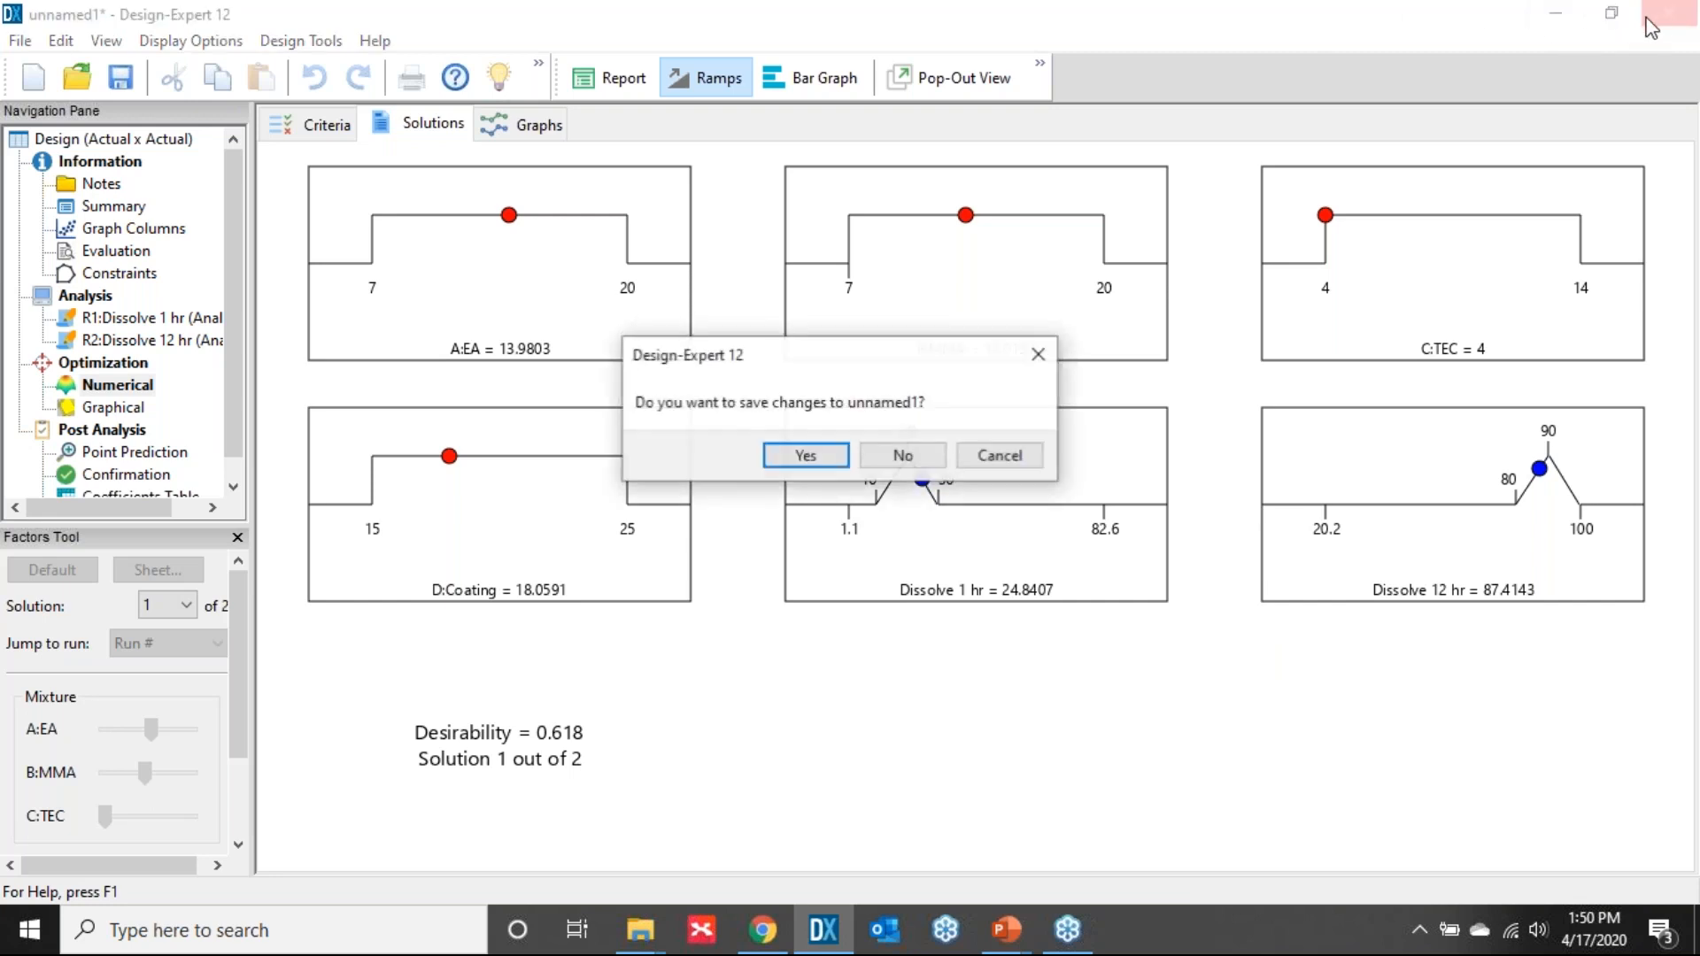
{"action": "left_click", "coordinate": [916, 457]}
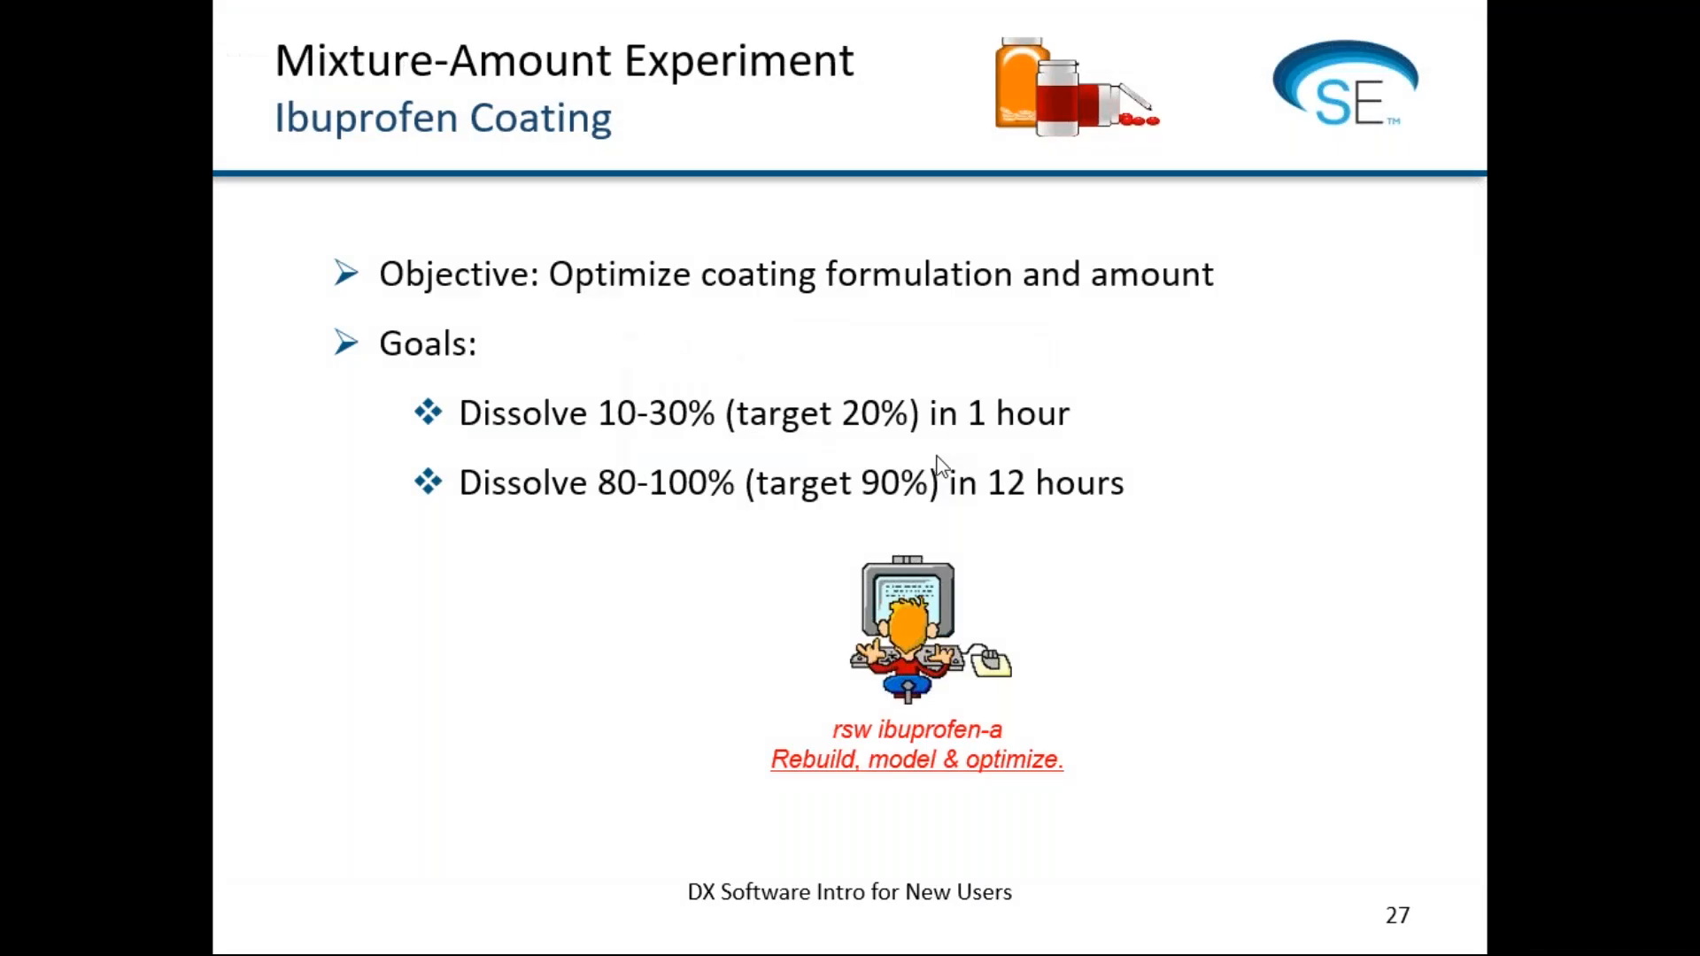
{"action": "left_click", "coordinate": [1130, 424]}
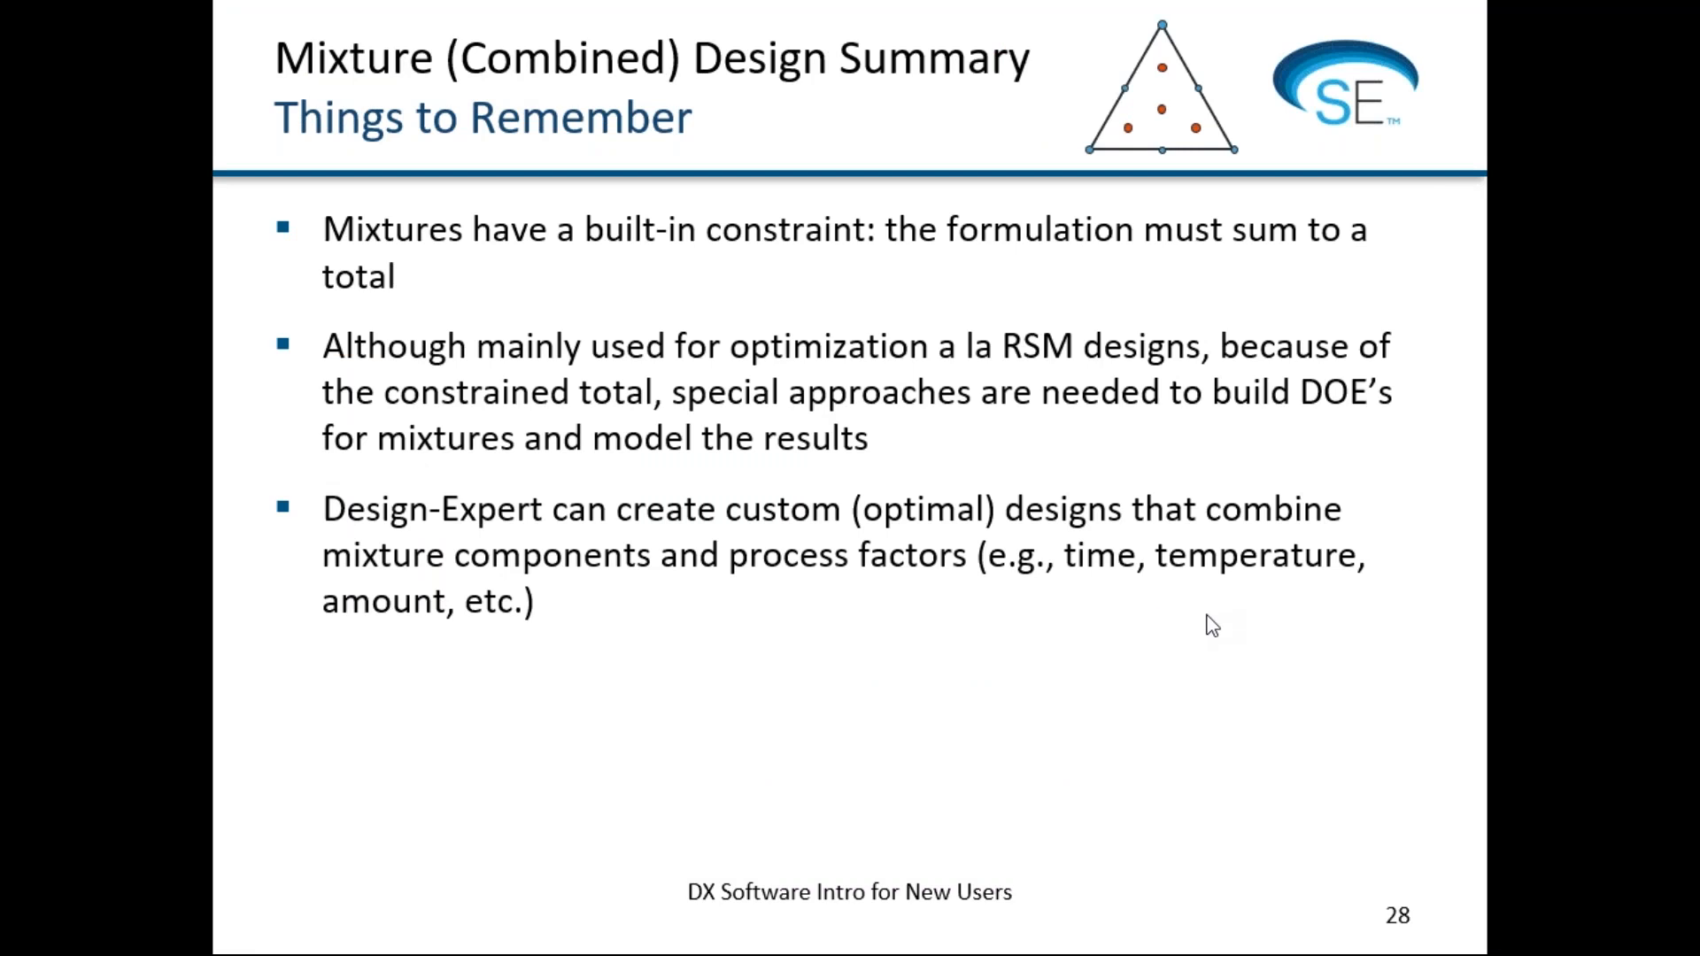